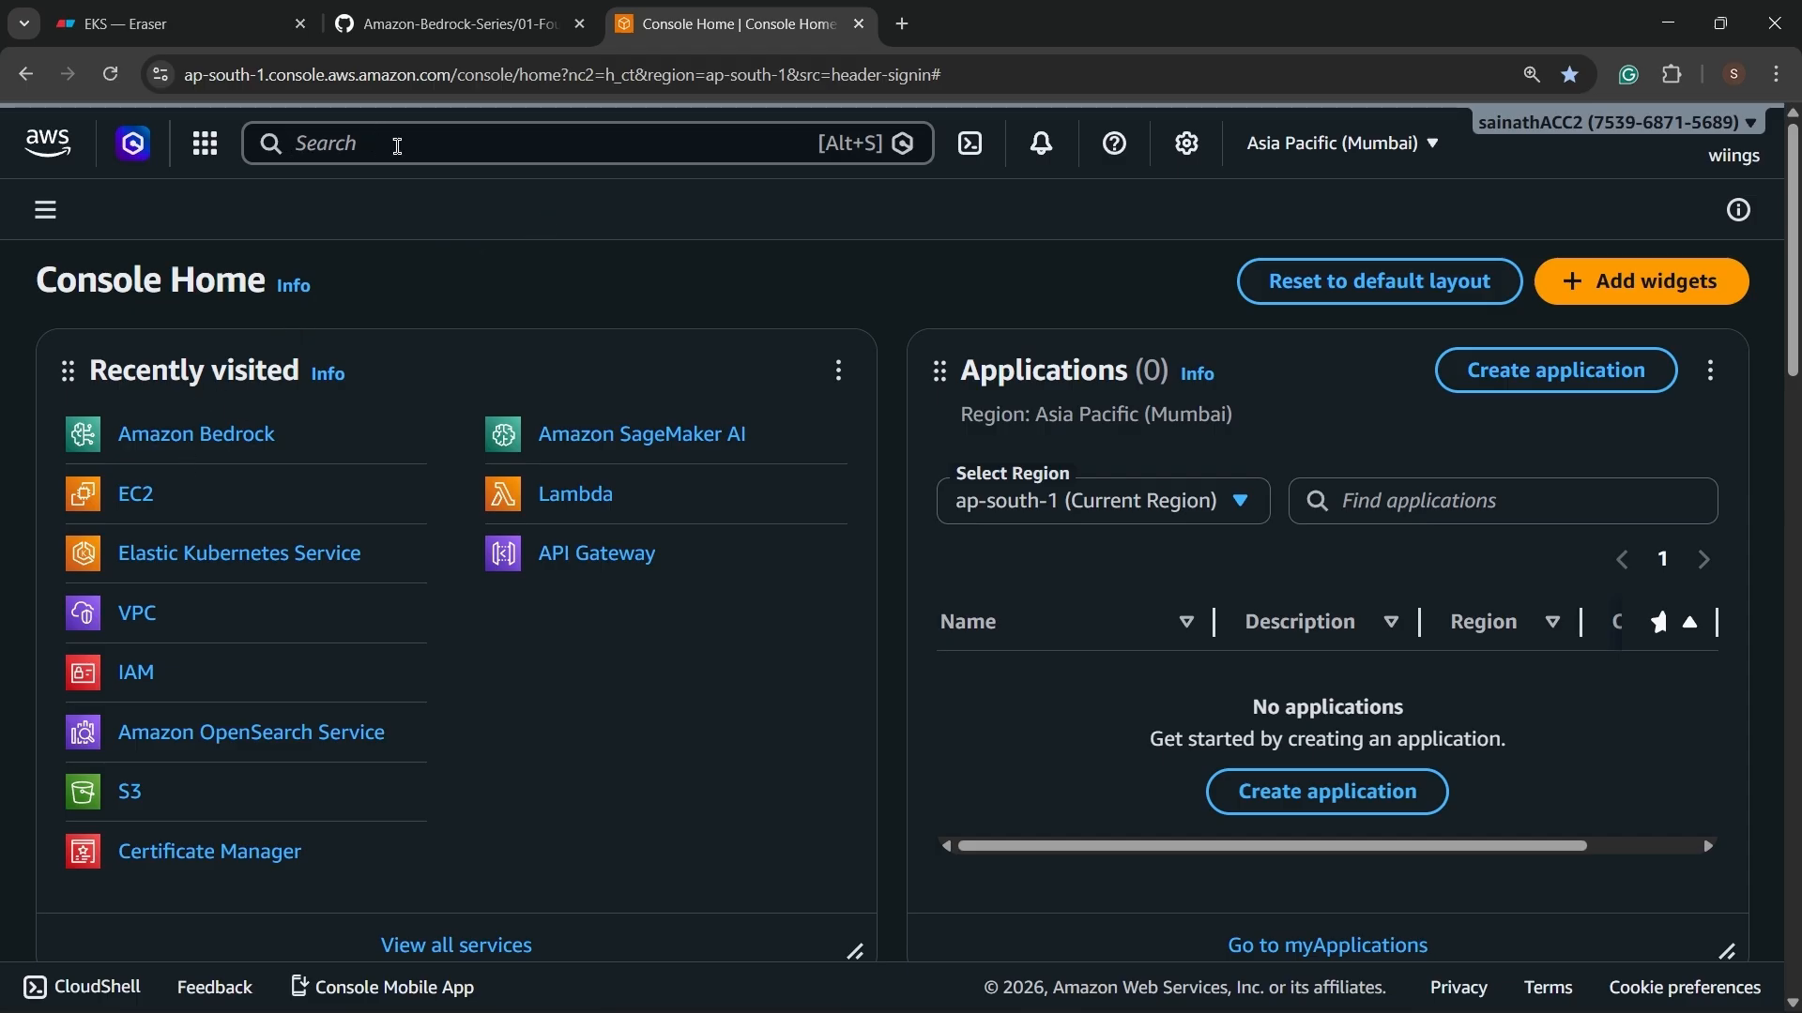
Search the AWS services for Bedrock, open Amazon Bedrock and go to its model catalog.
click(321, 140)
text(Bedrokc)
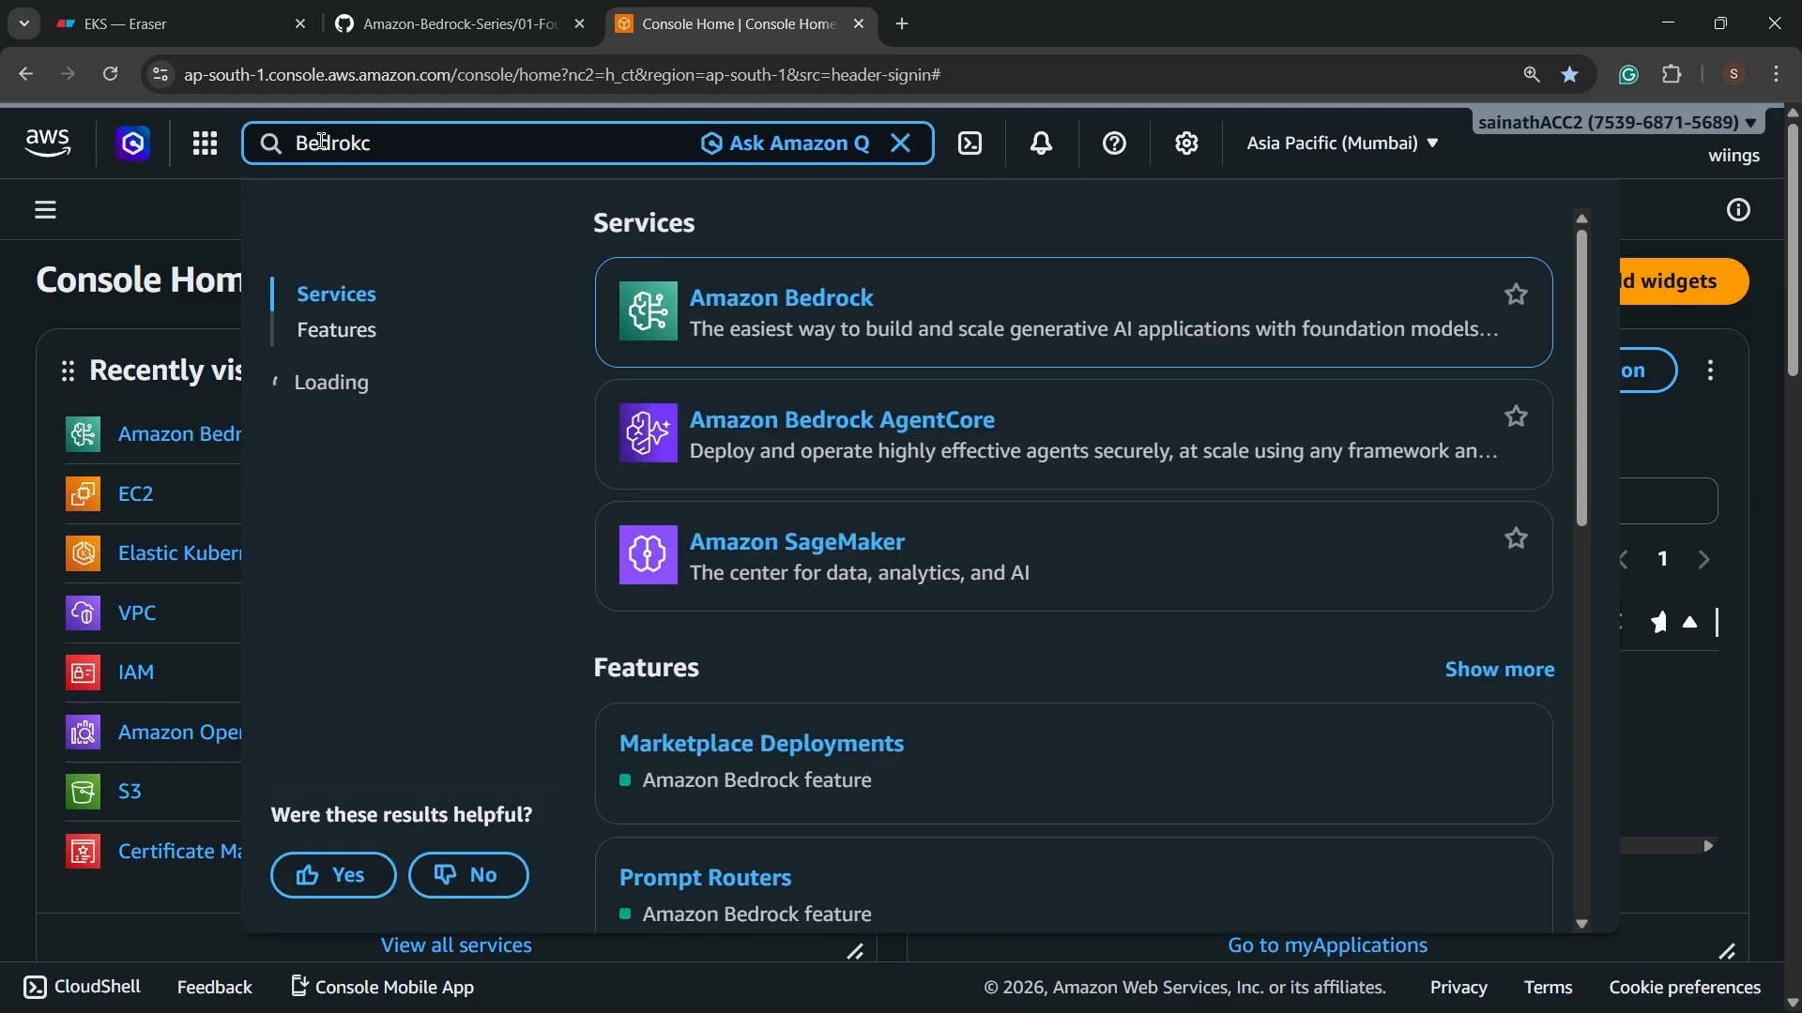
click(821, 296)
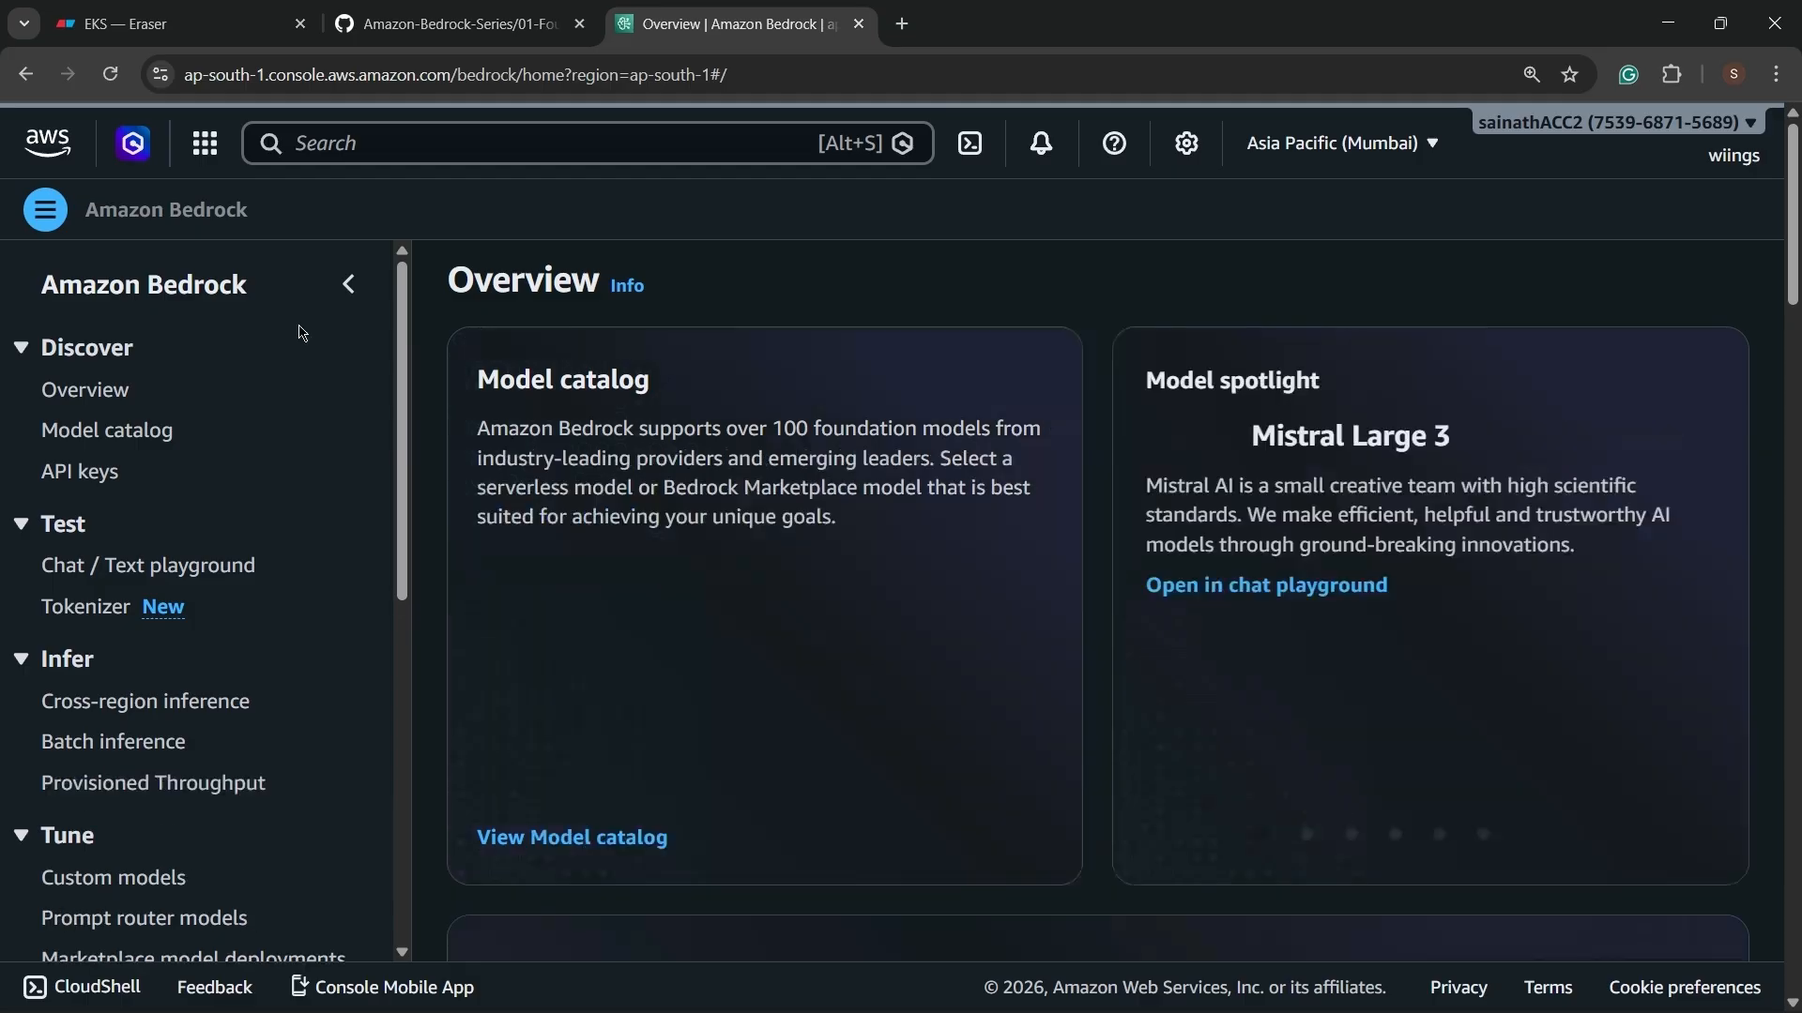
click(105, 444)
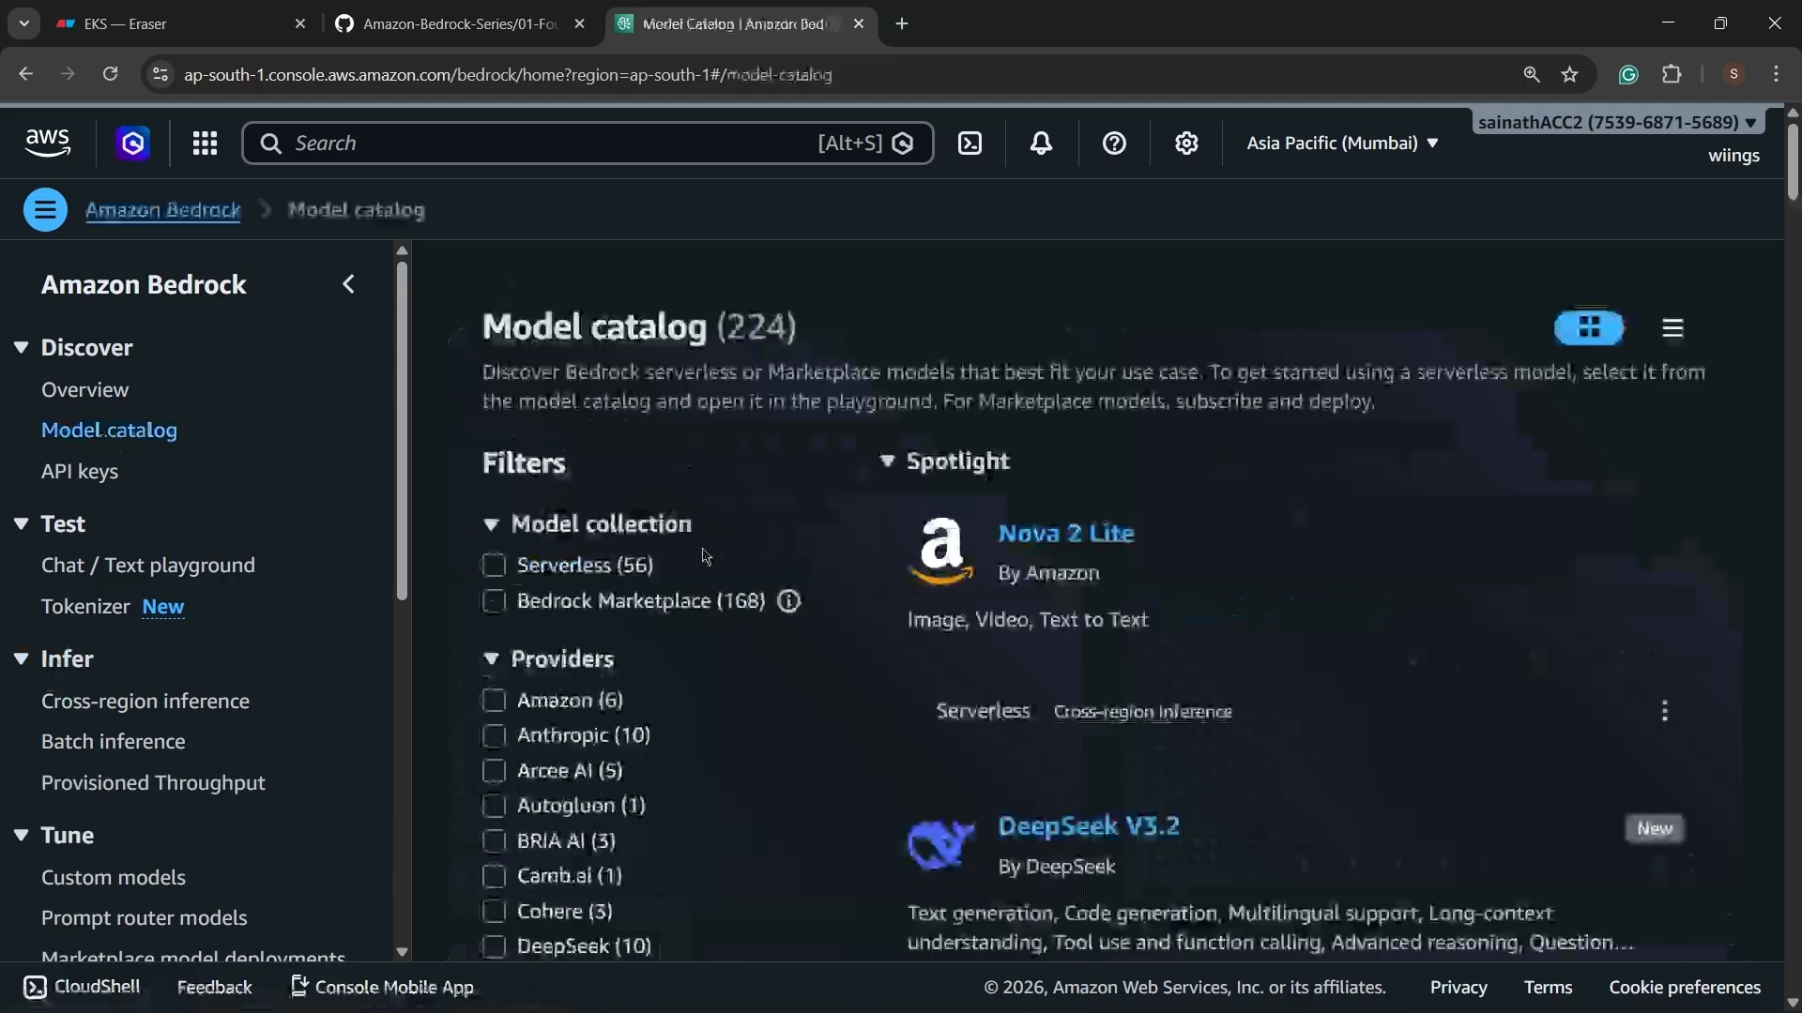
Filter the model catalog by the provider Amazon to view its models, and remove the filter again.
scroll(686, 630, down, 2)
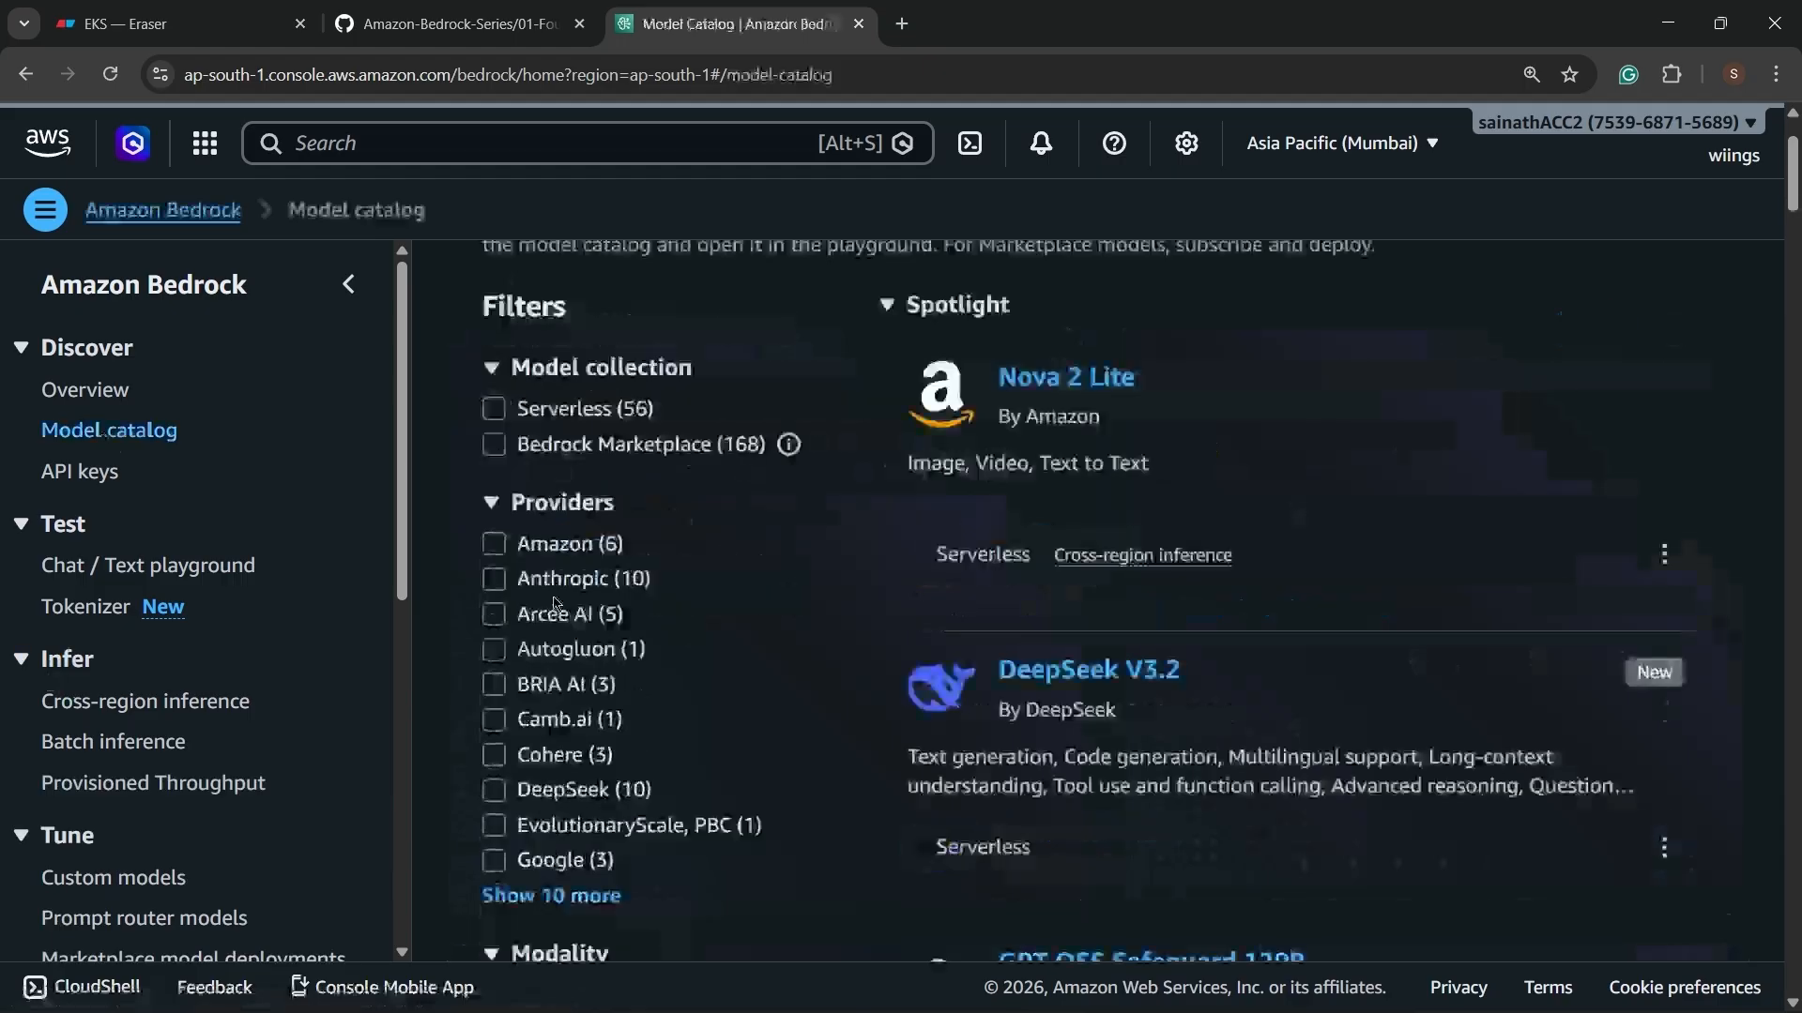
click(495, 545)
scroll(1017, 654, down, 2)
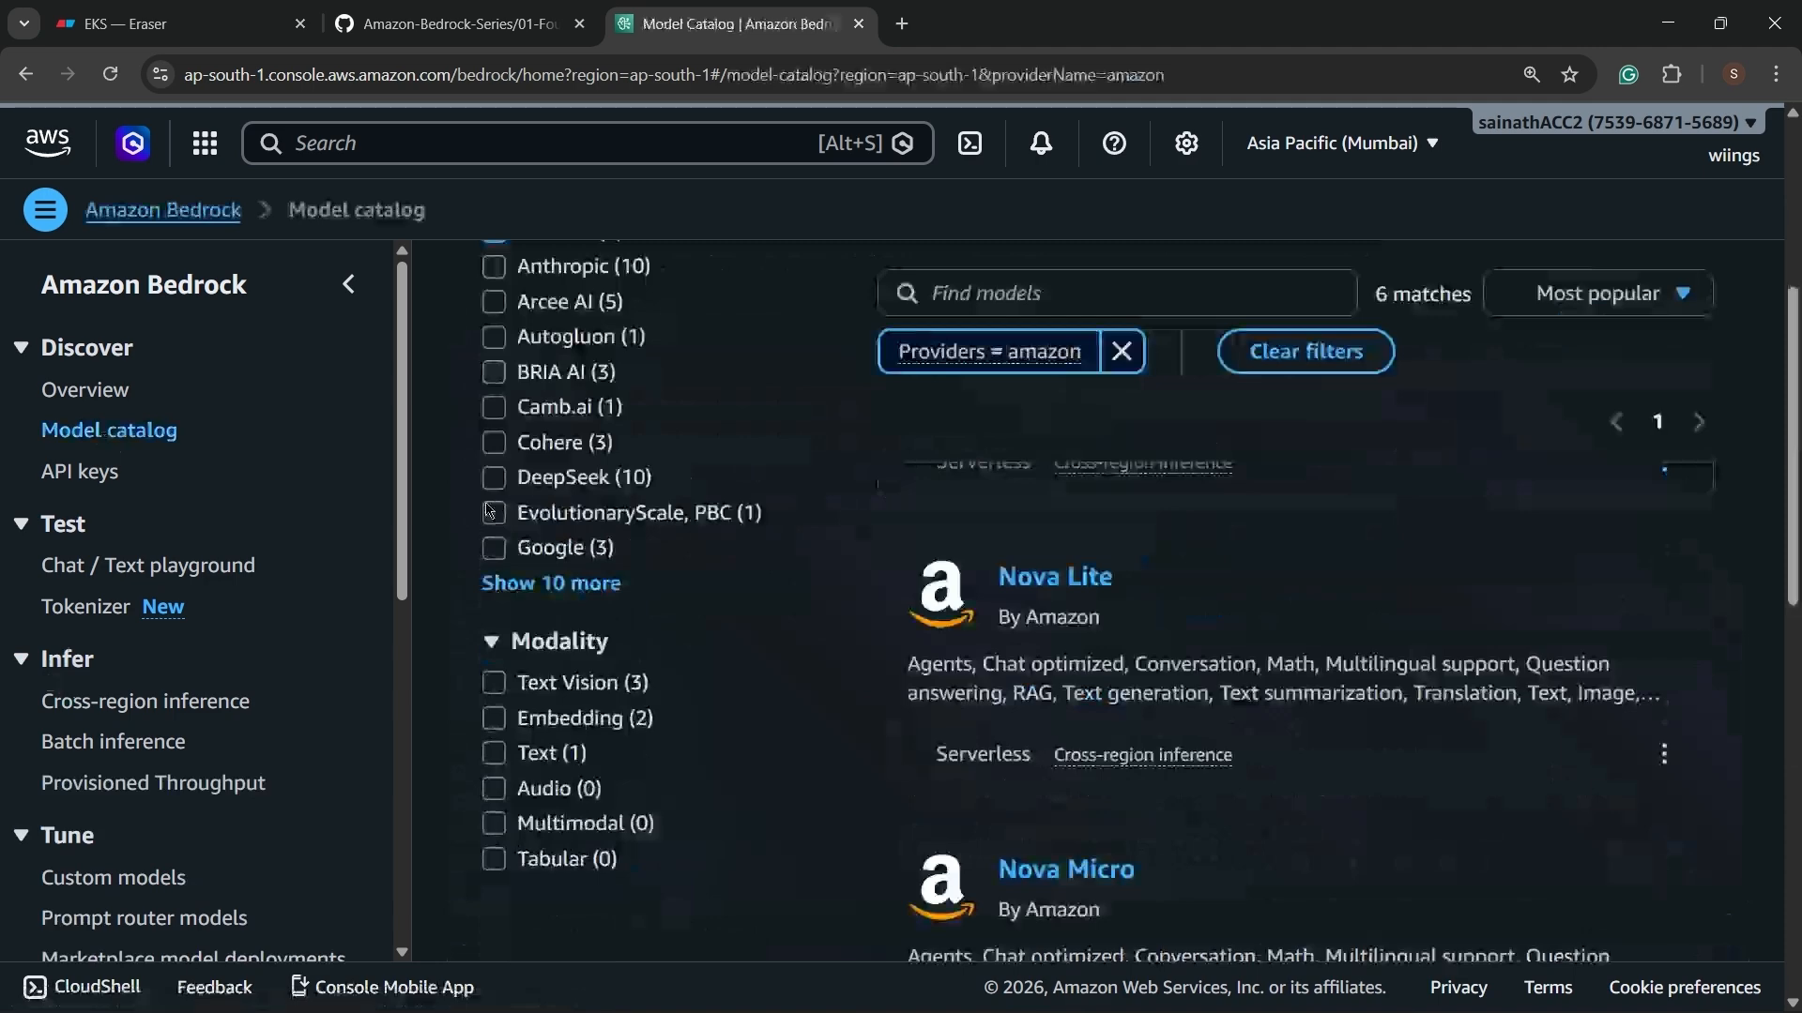
scroll(489, 510, up, 3)
click(493, 544)
Look over the provider and modality filters, and briefly restrict the model collection to Serverless before clearing it.
scroll(532, 556, down, 2)
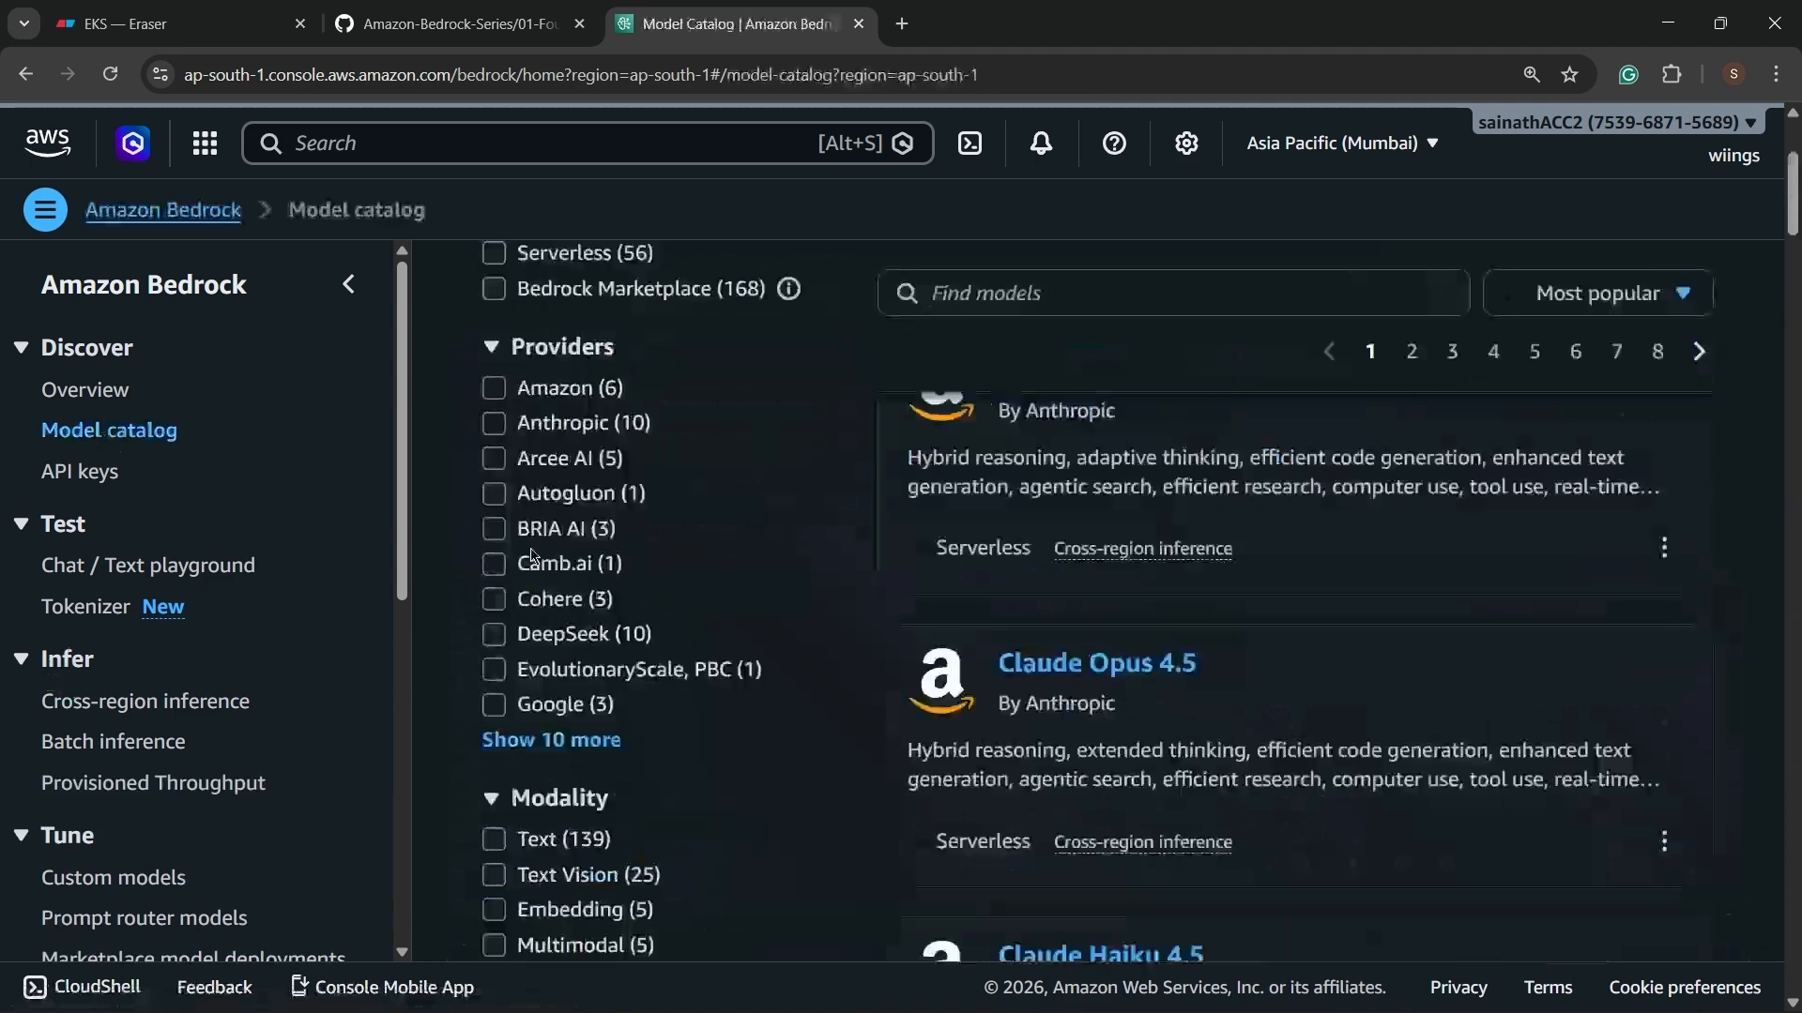
scroll(535, 568, down, 2)
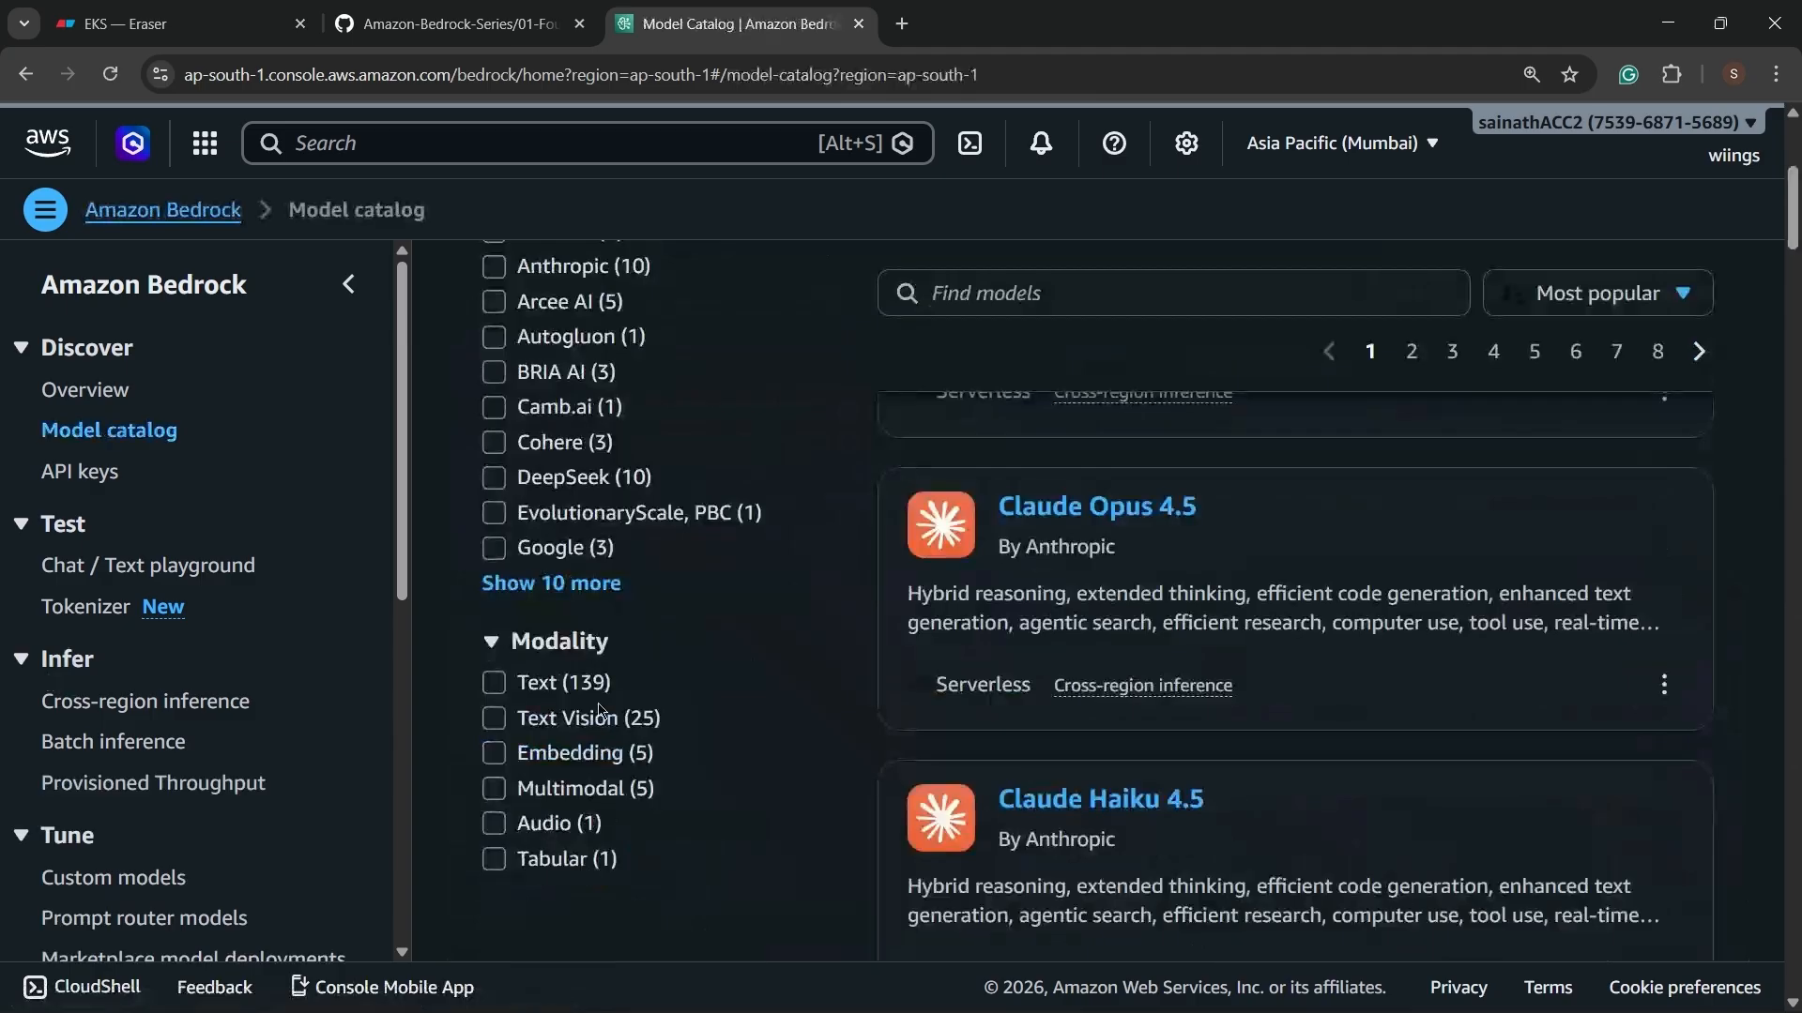
scroll(598, 711, up, 5)
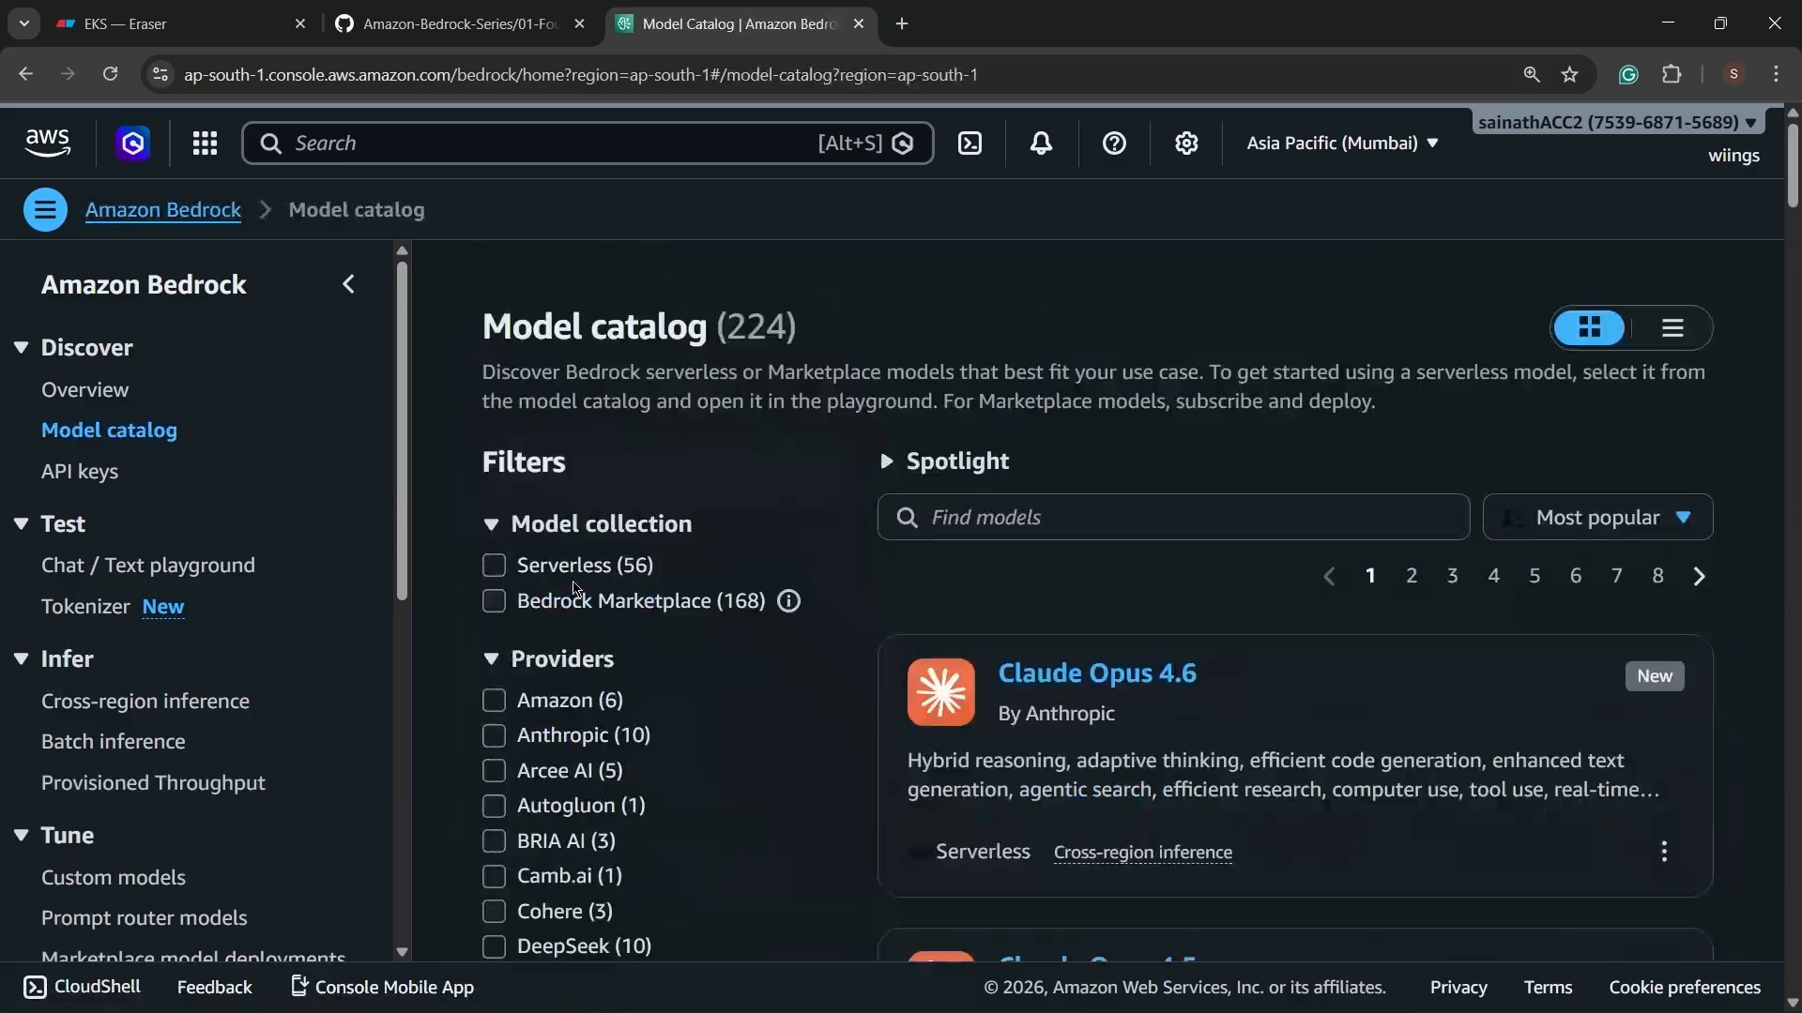
click(495, 569)
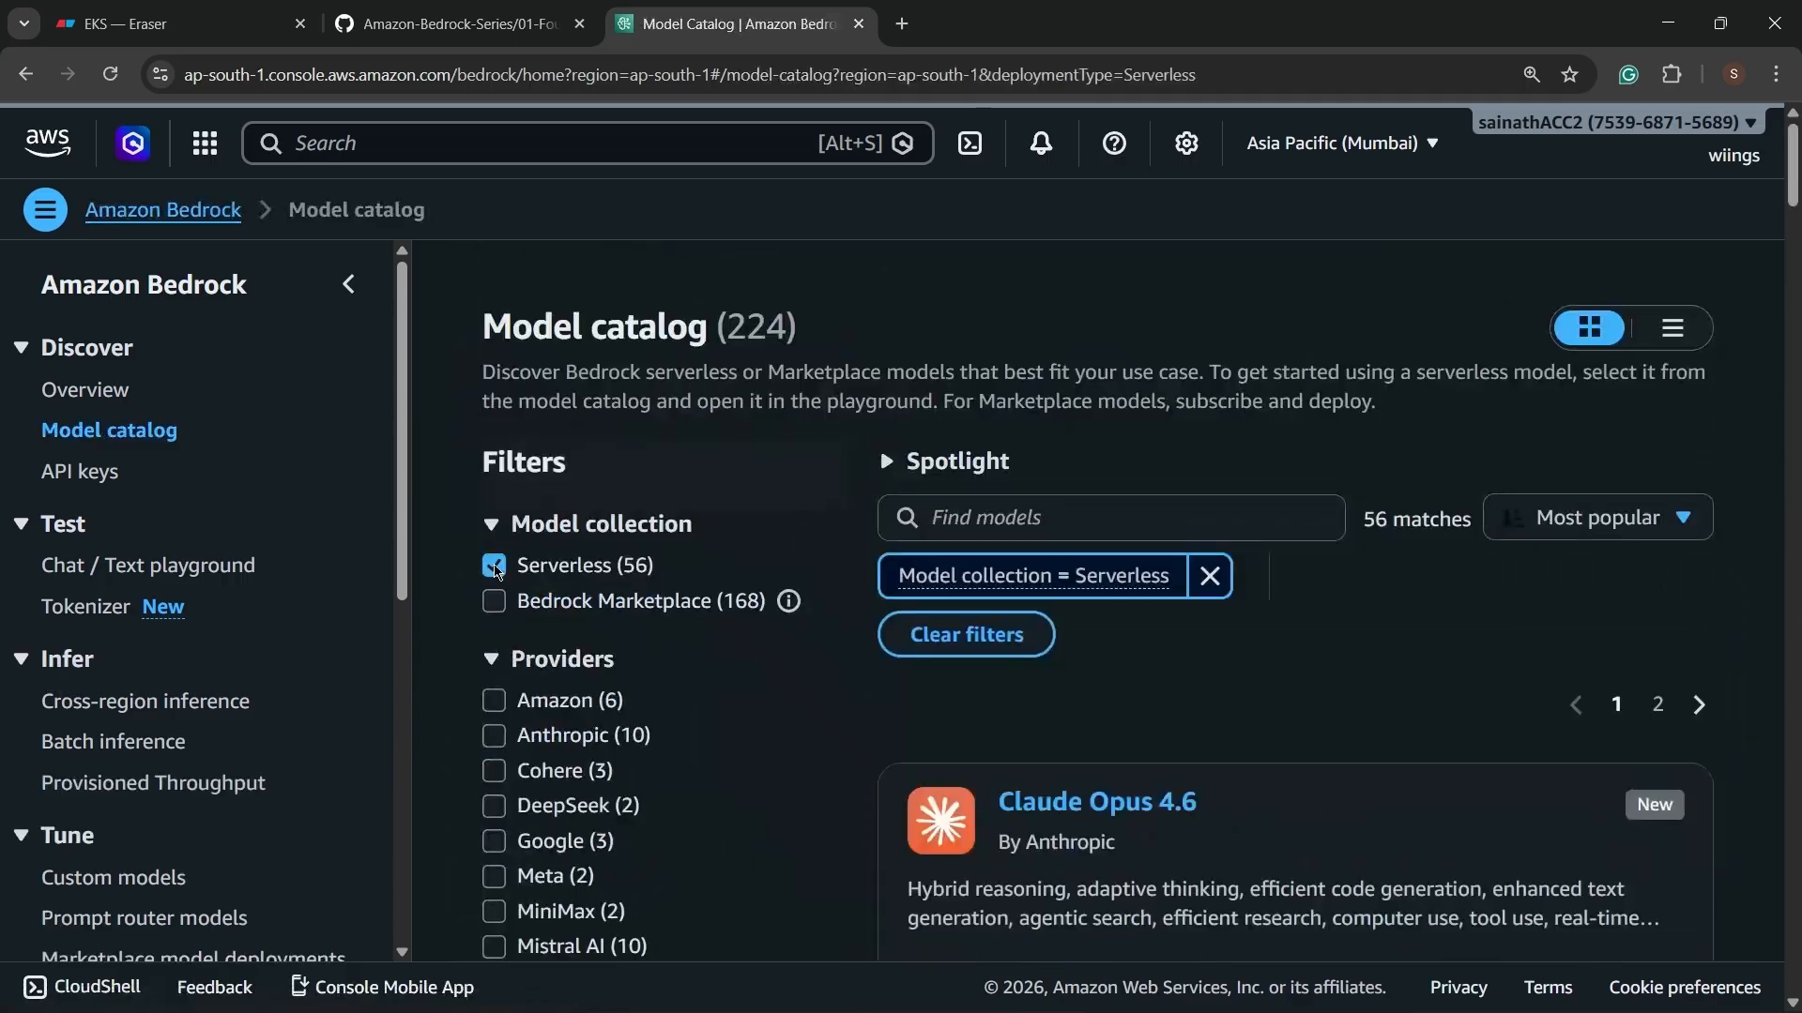
click(494, 566)
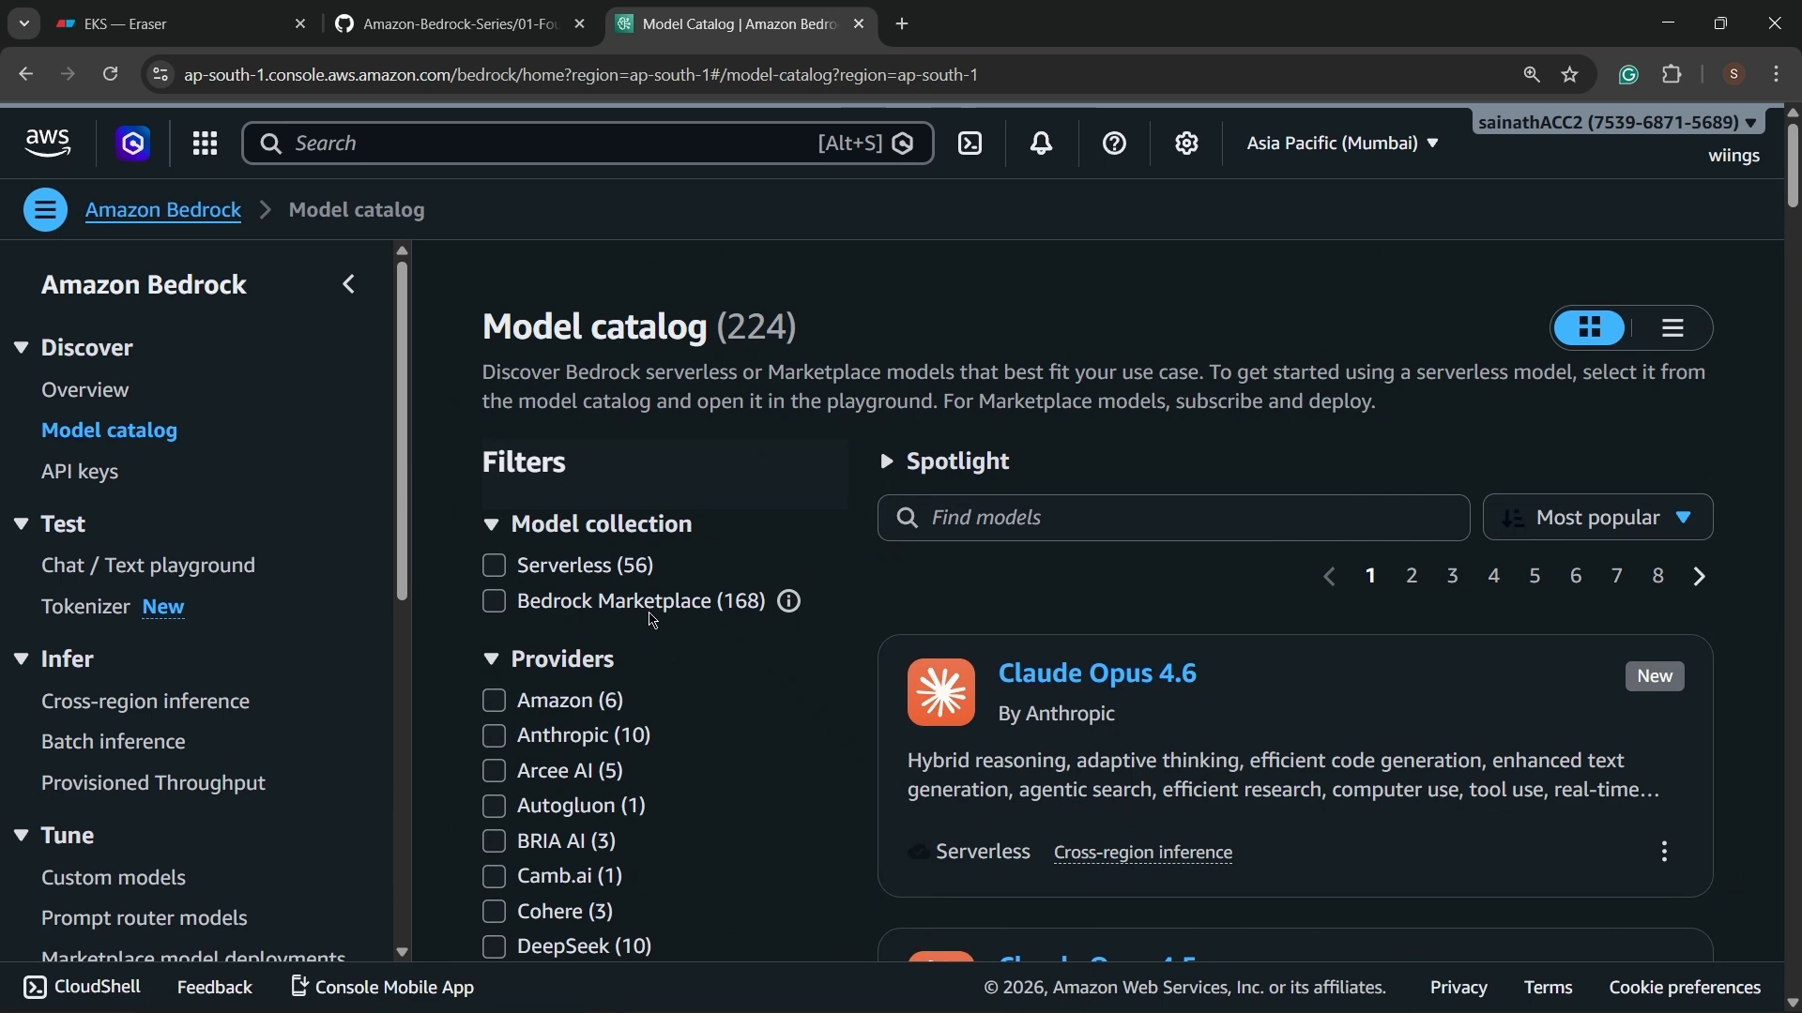
Filter the model collection by Bedrock Marketplace and look through the listed models and remaining filters.
click(495, 603)
scroll(711, 560, down, 5)
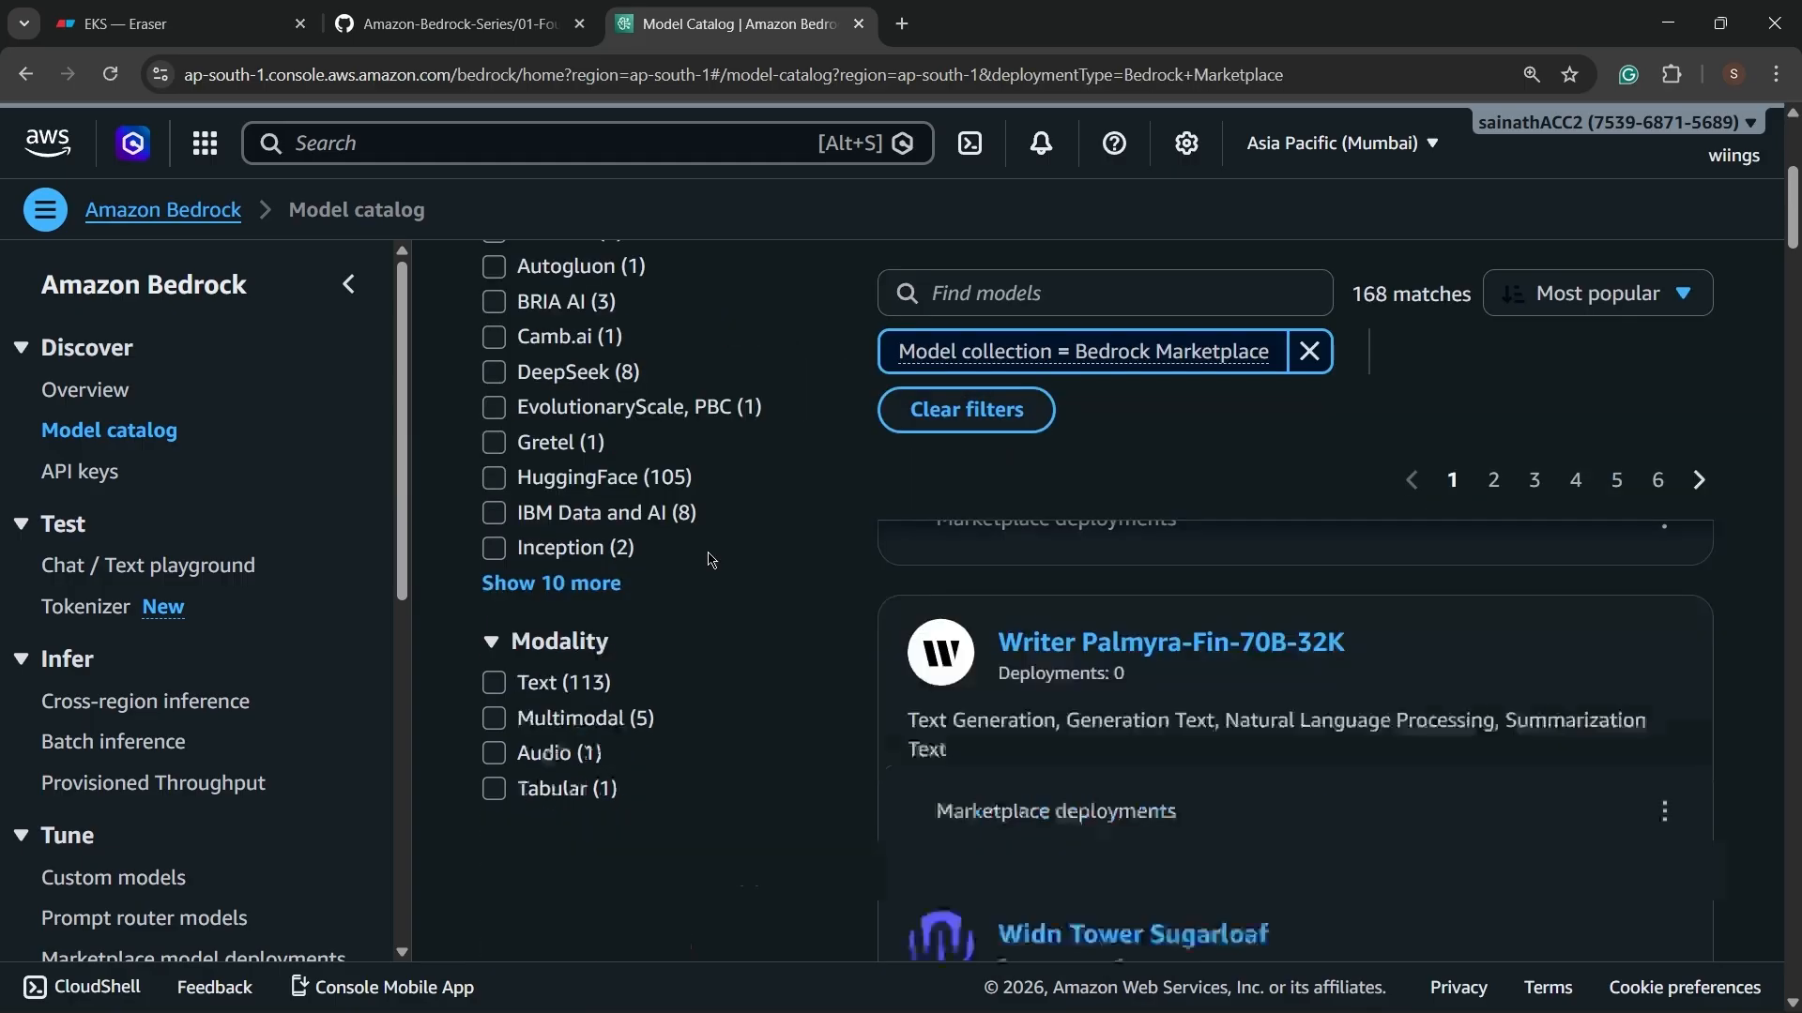
scroll(690, 560, up, 5)
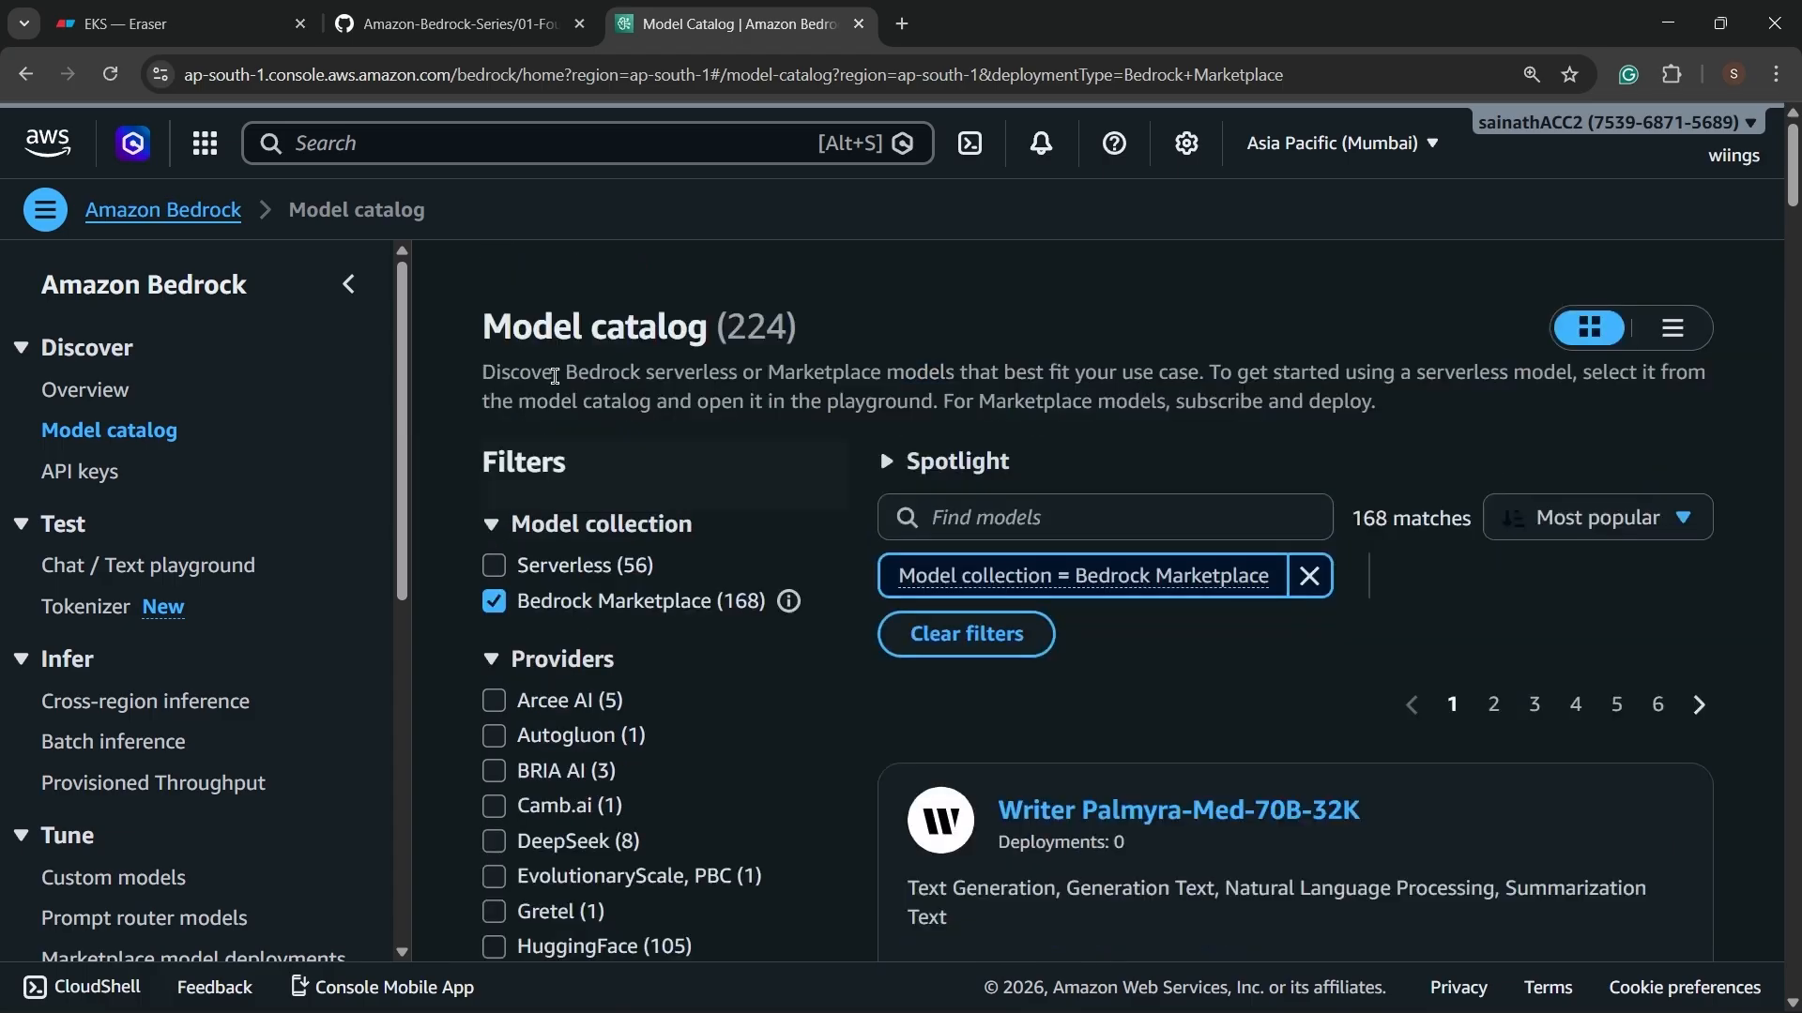
scroll(695, 615, down, 5)
scroll(1133, 692, down, 3)
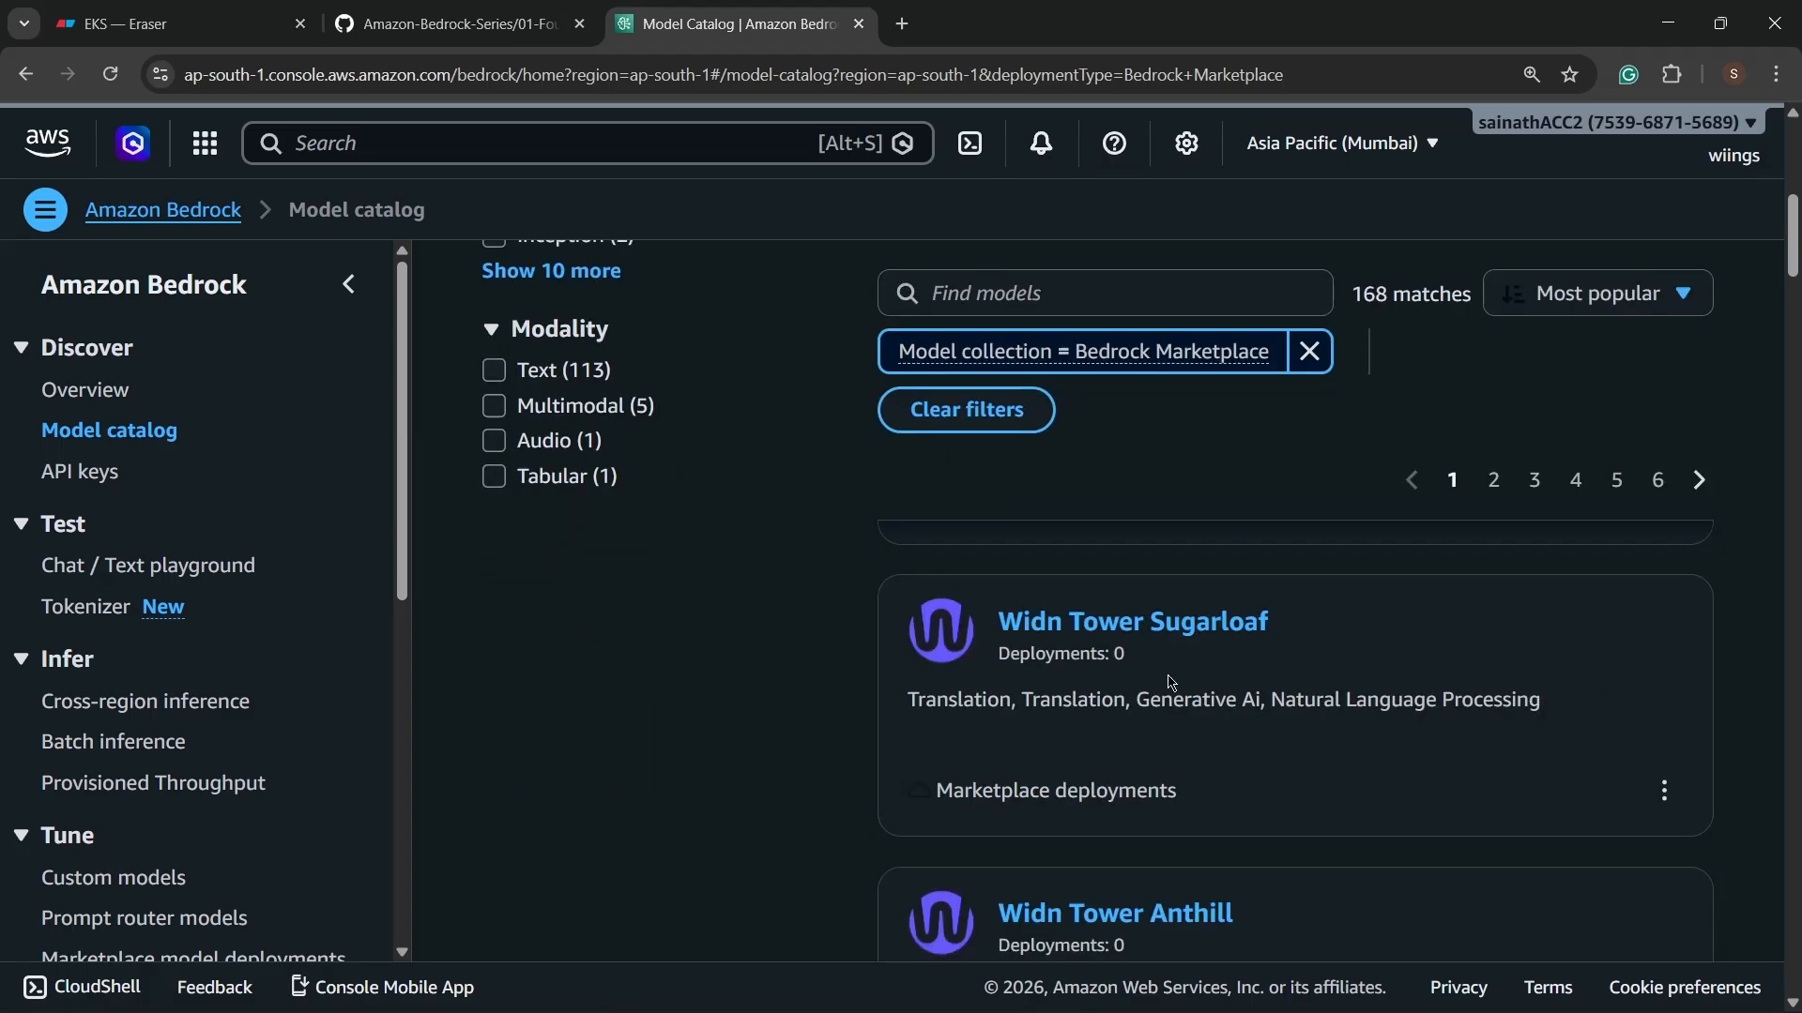
scroll(487, 656, up, 3)
scroll(487, 656, down, 3)
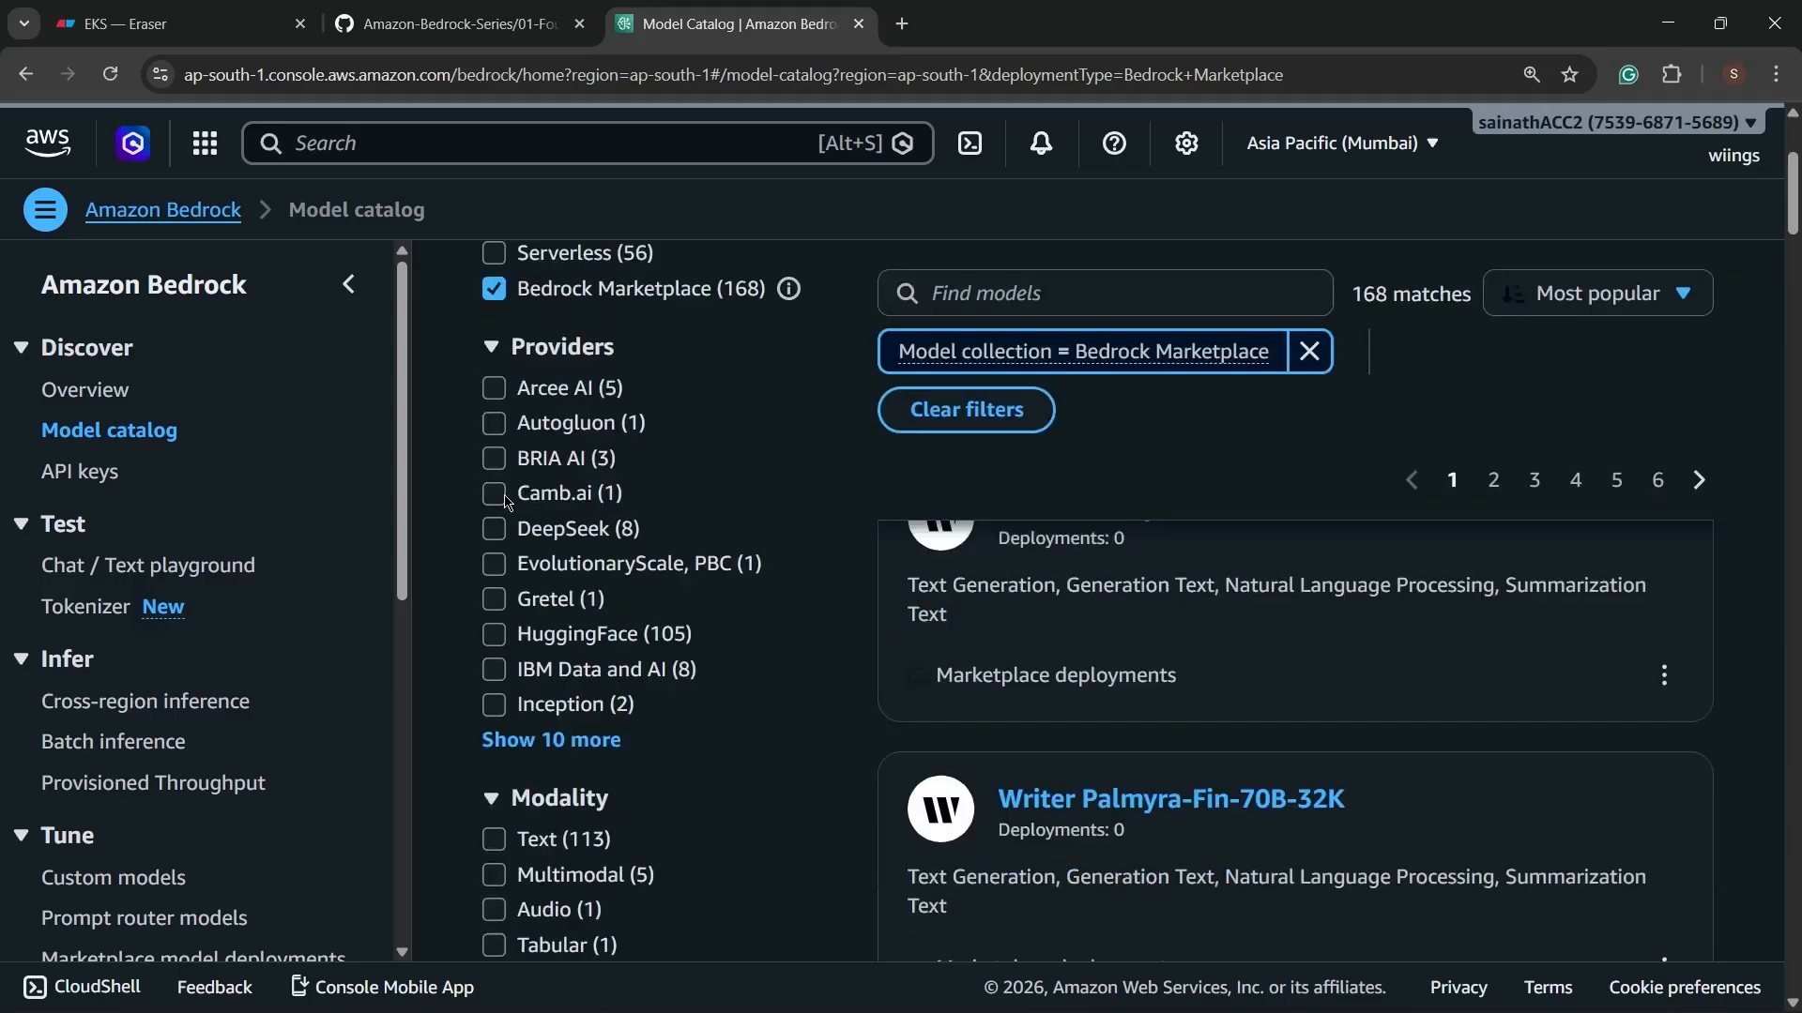
Add the DeepSeek provider filter to the Bedrock Marketplace collection and examine the listed models.
click(540, 530)
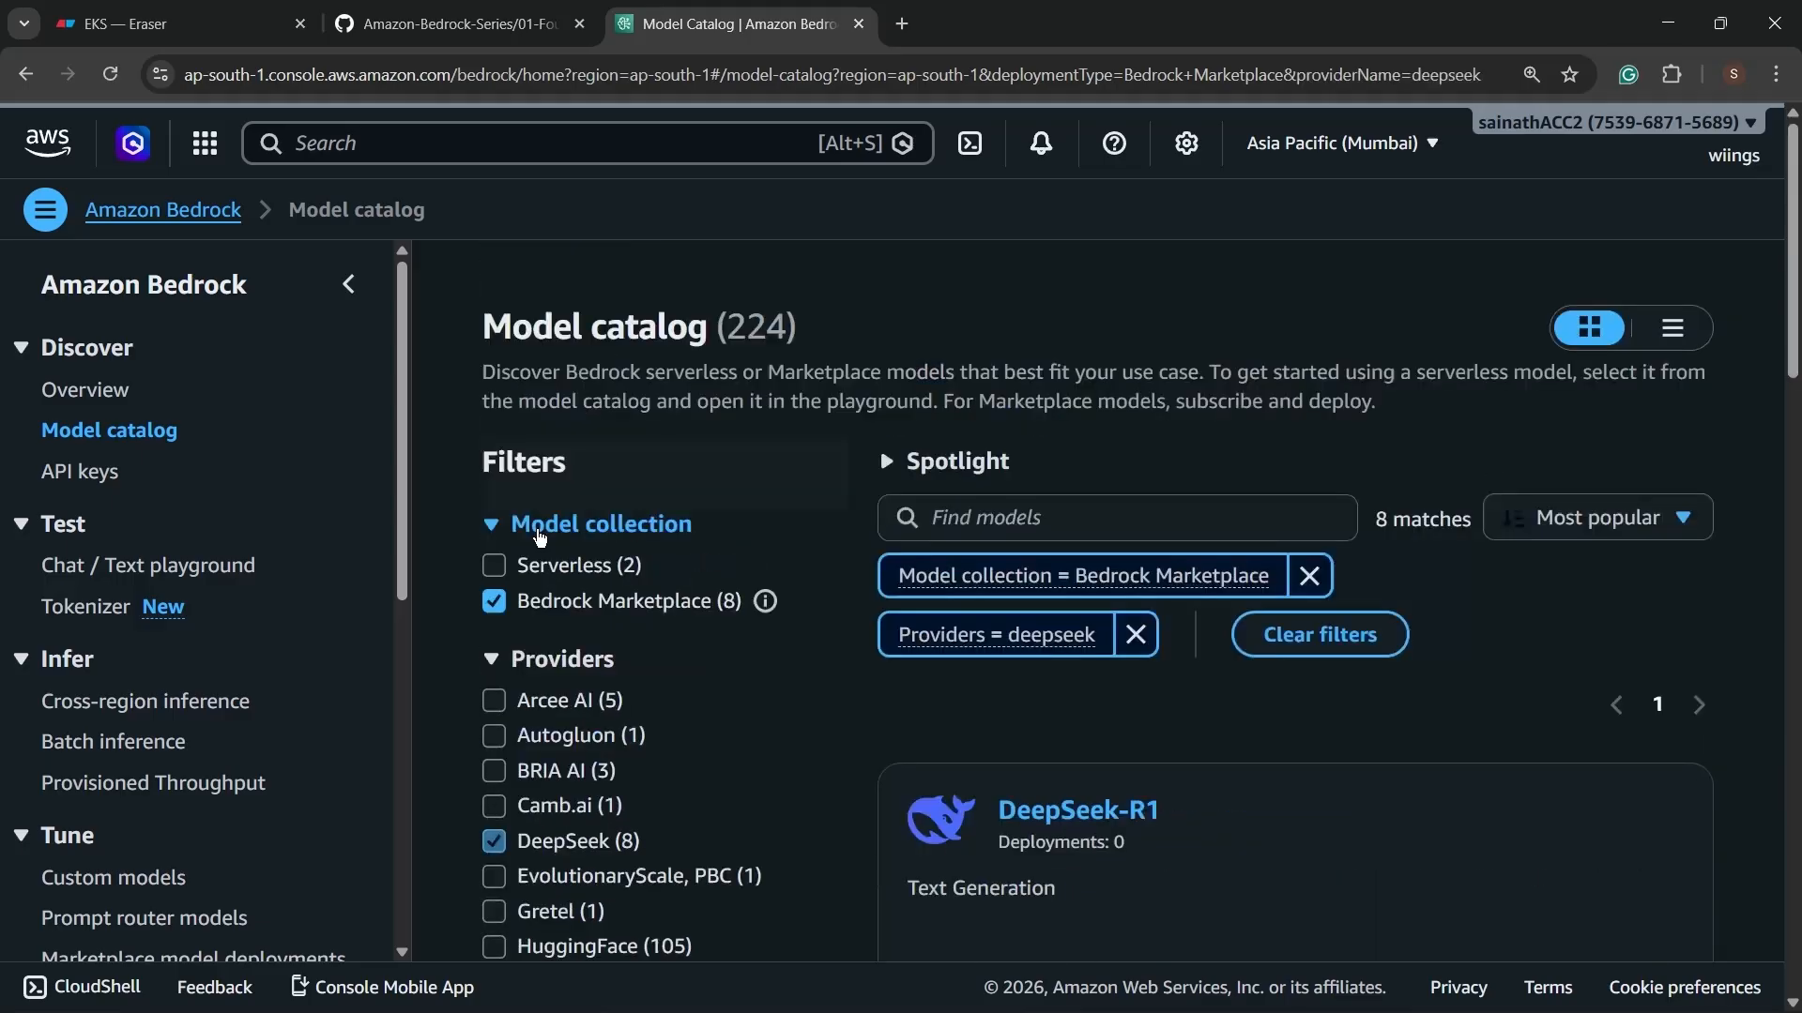
scroll(1538, 605, down, 5)
scroll(1483, 629, down, 3)
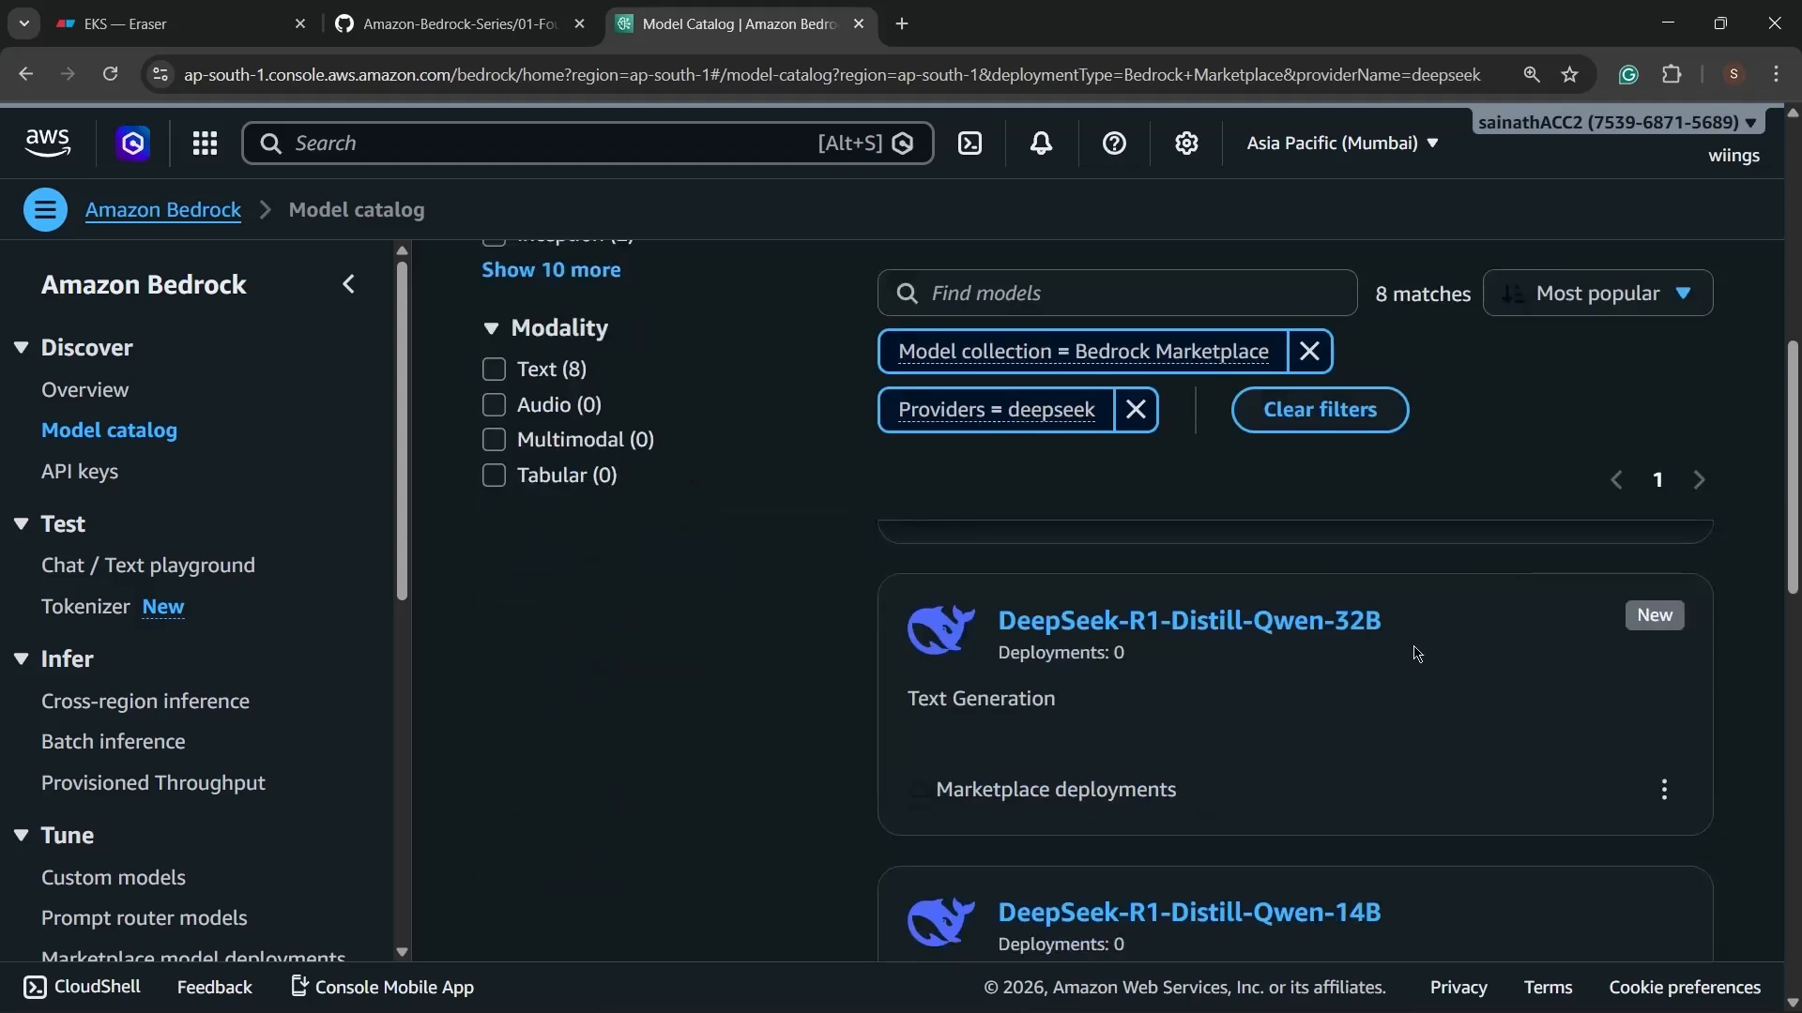
scroll(1417, 654, down, 2)
scroll(1331, 626, up, 3)
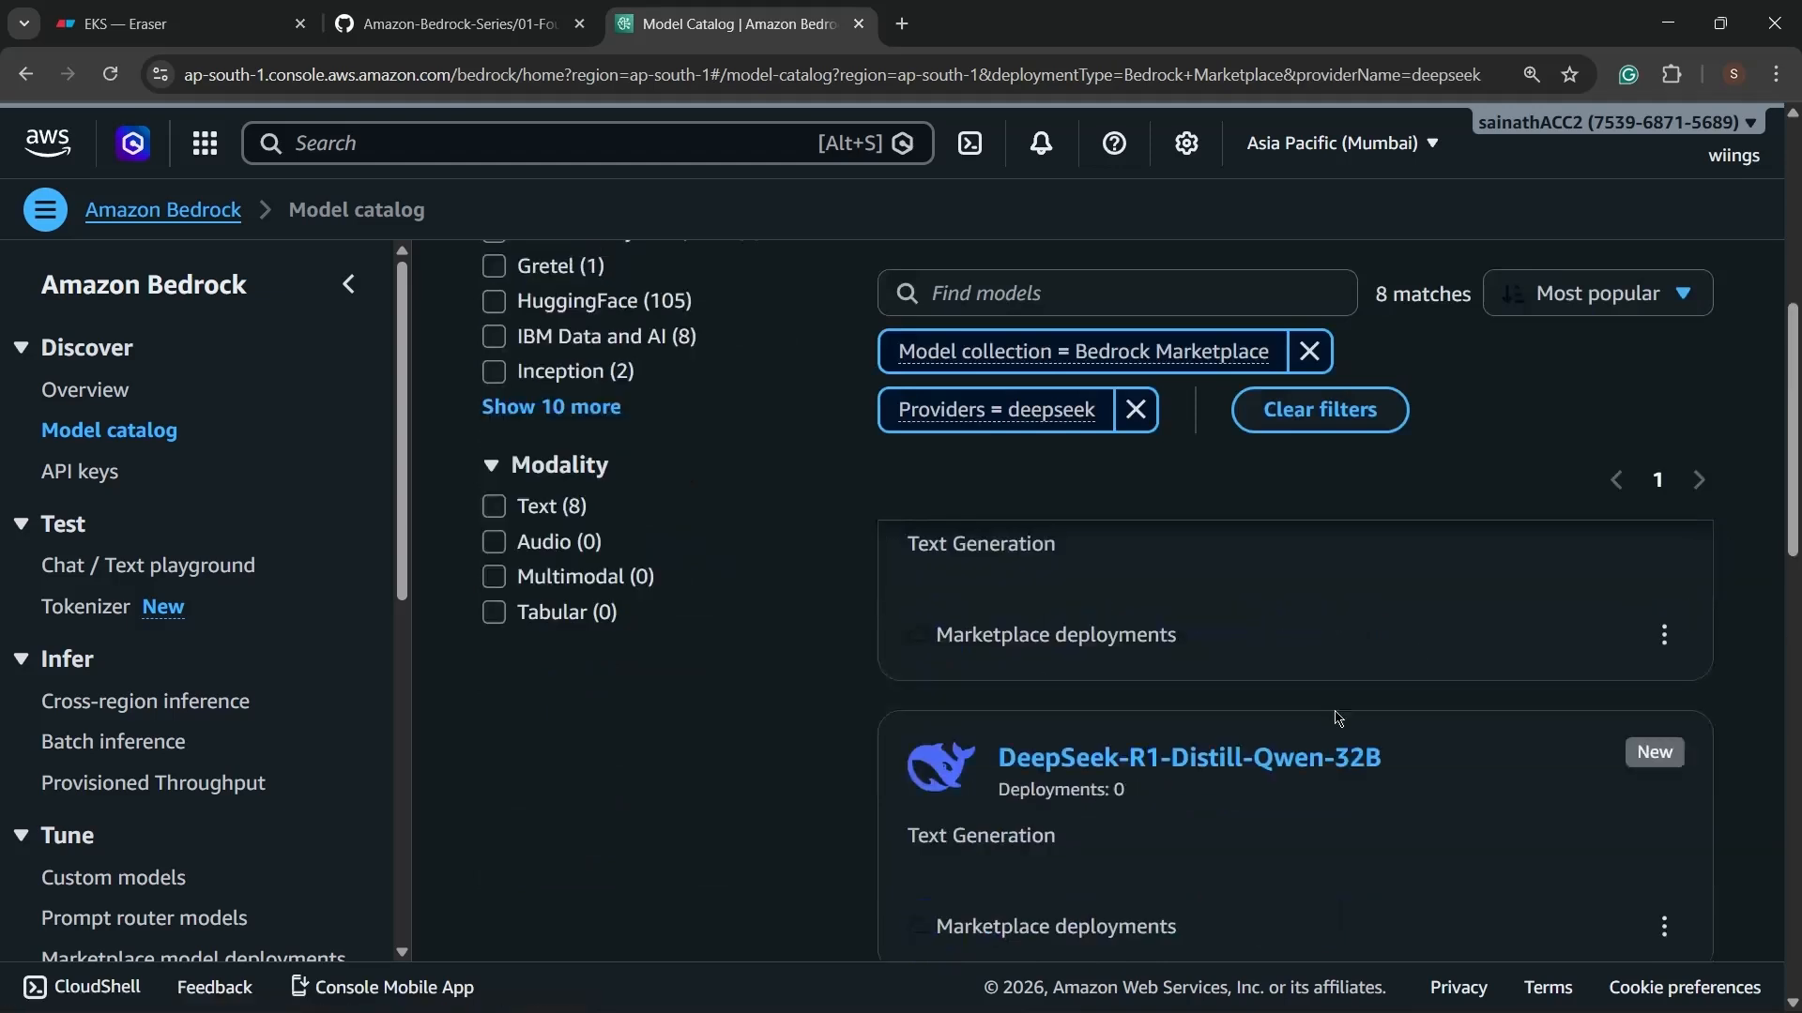
scroll(1314, 728, up, 1)
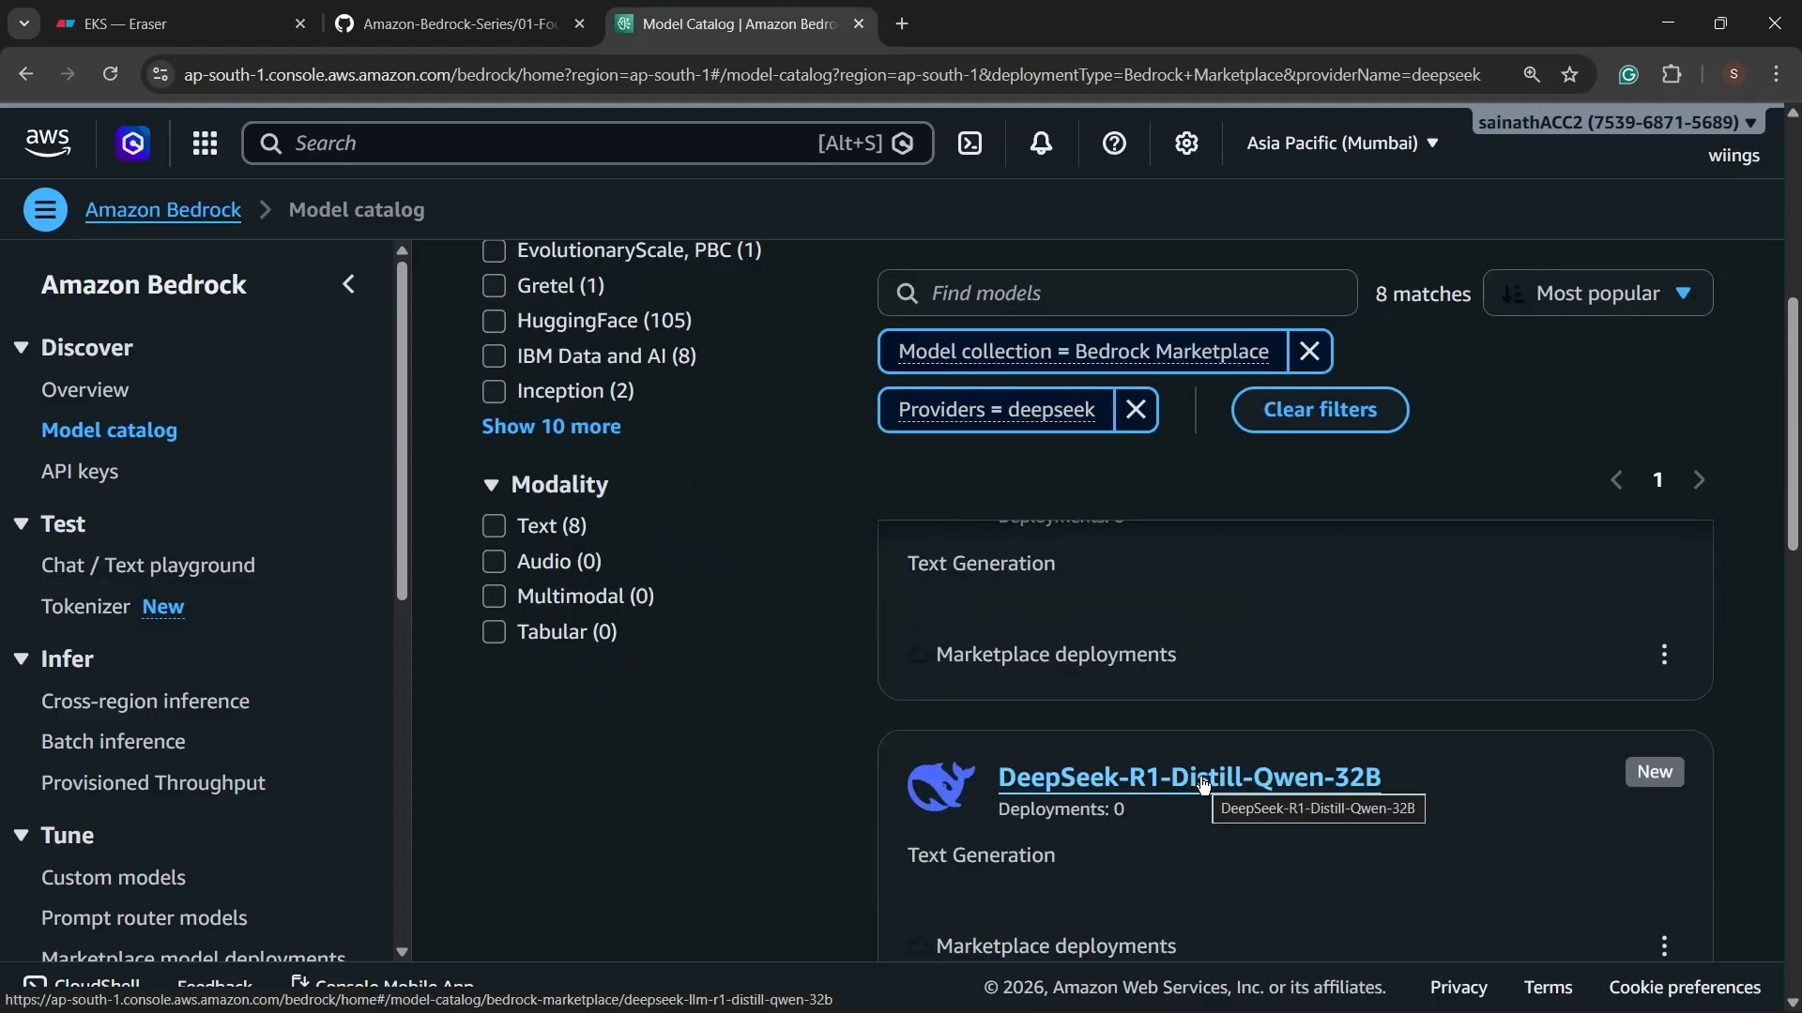
scroll(1019, 759, up, 3)
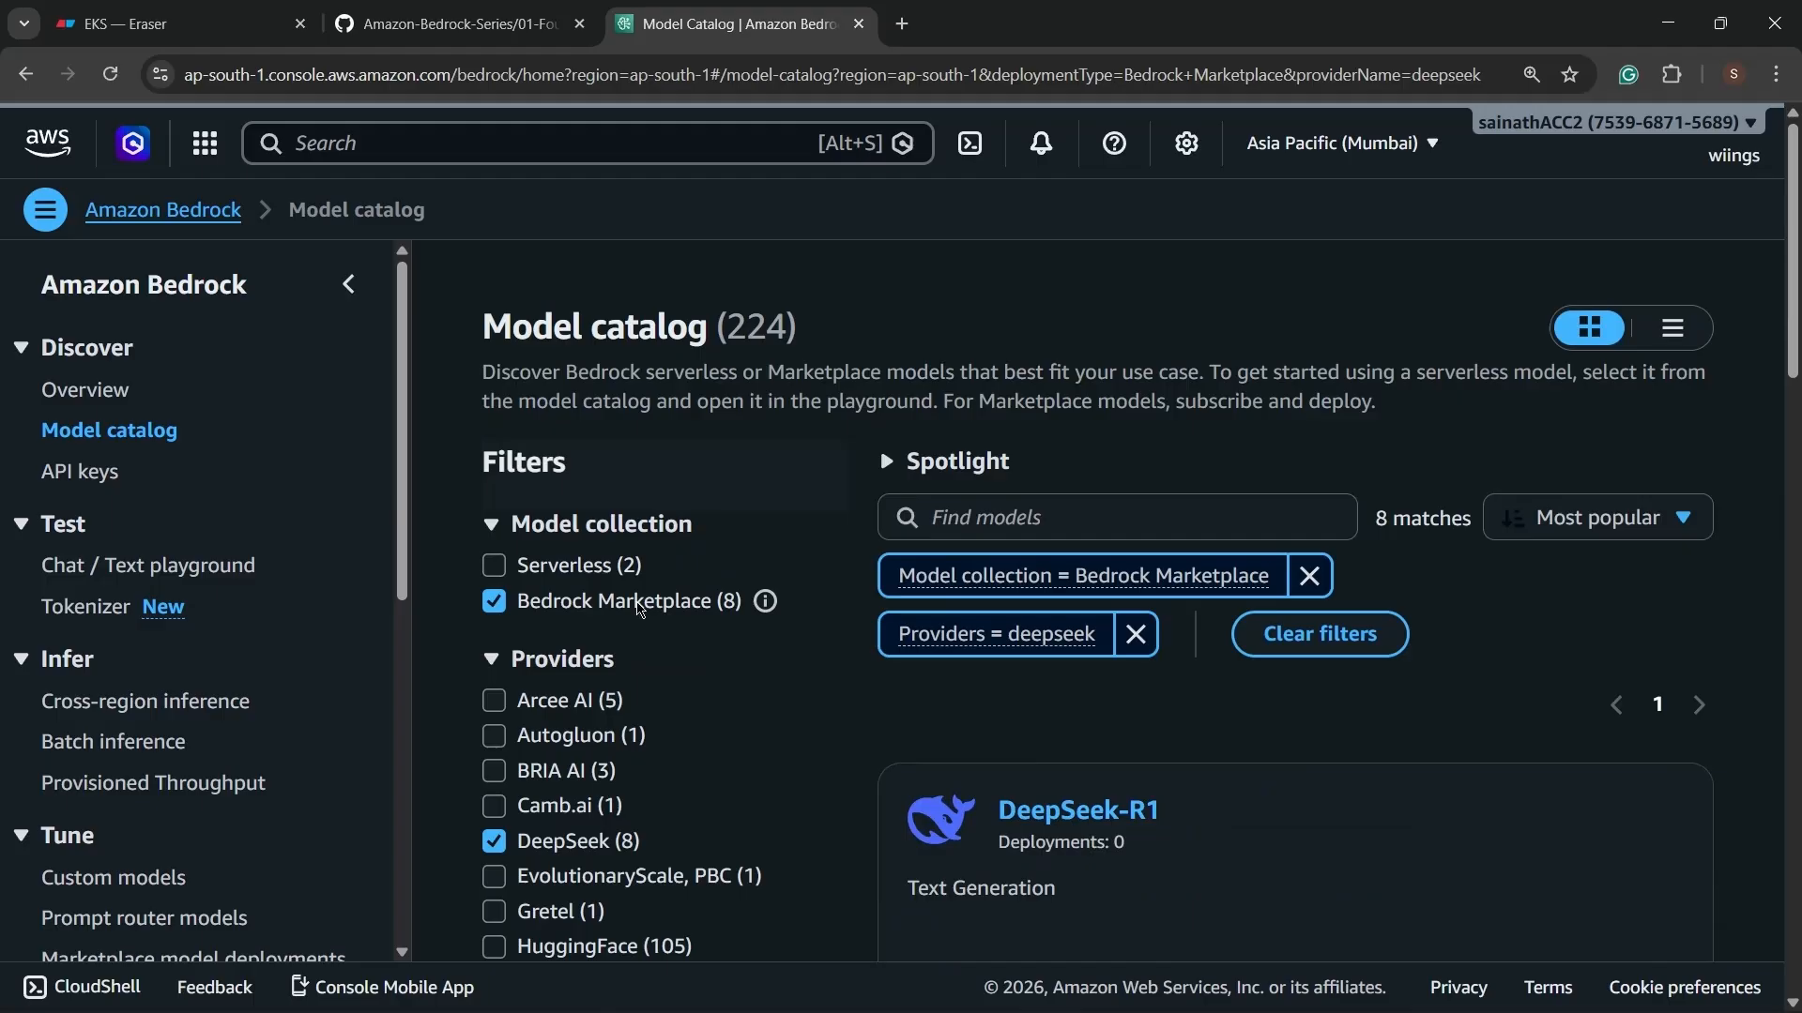
Open the API keys page and review the short-term keys' validity period and the long-term keys list.
click(57, 476)
scroll(830, 519, down, 5)
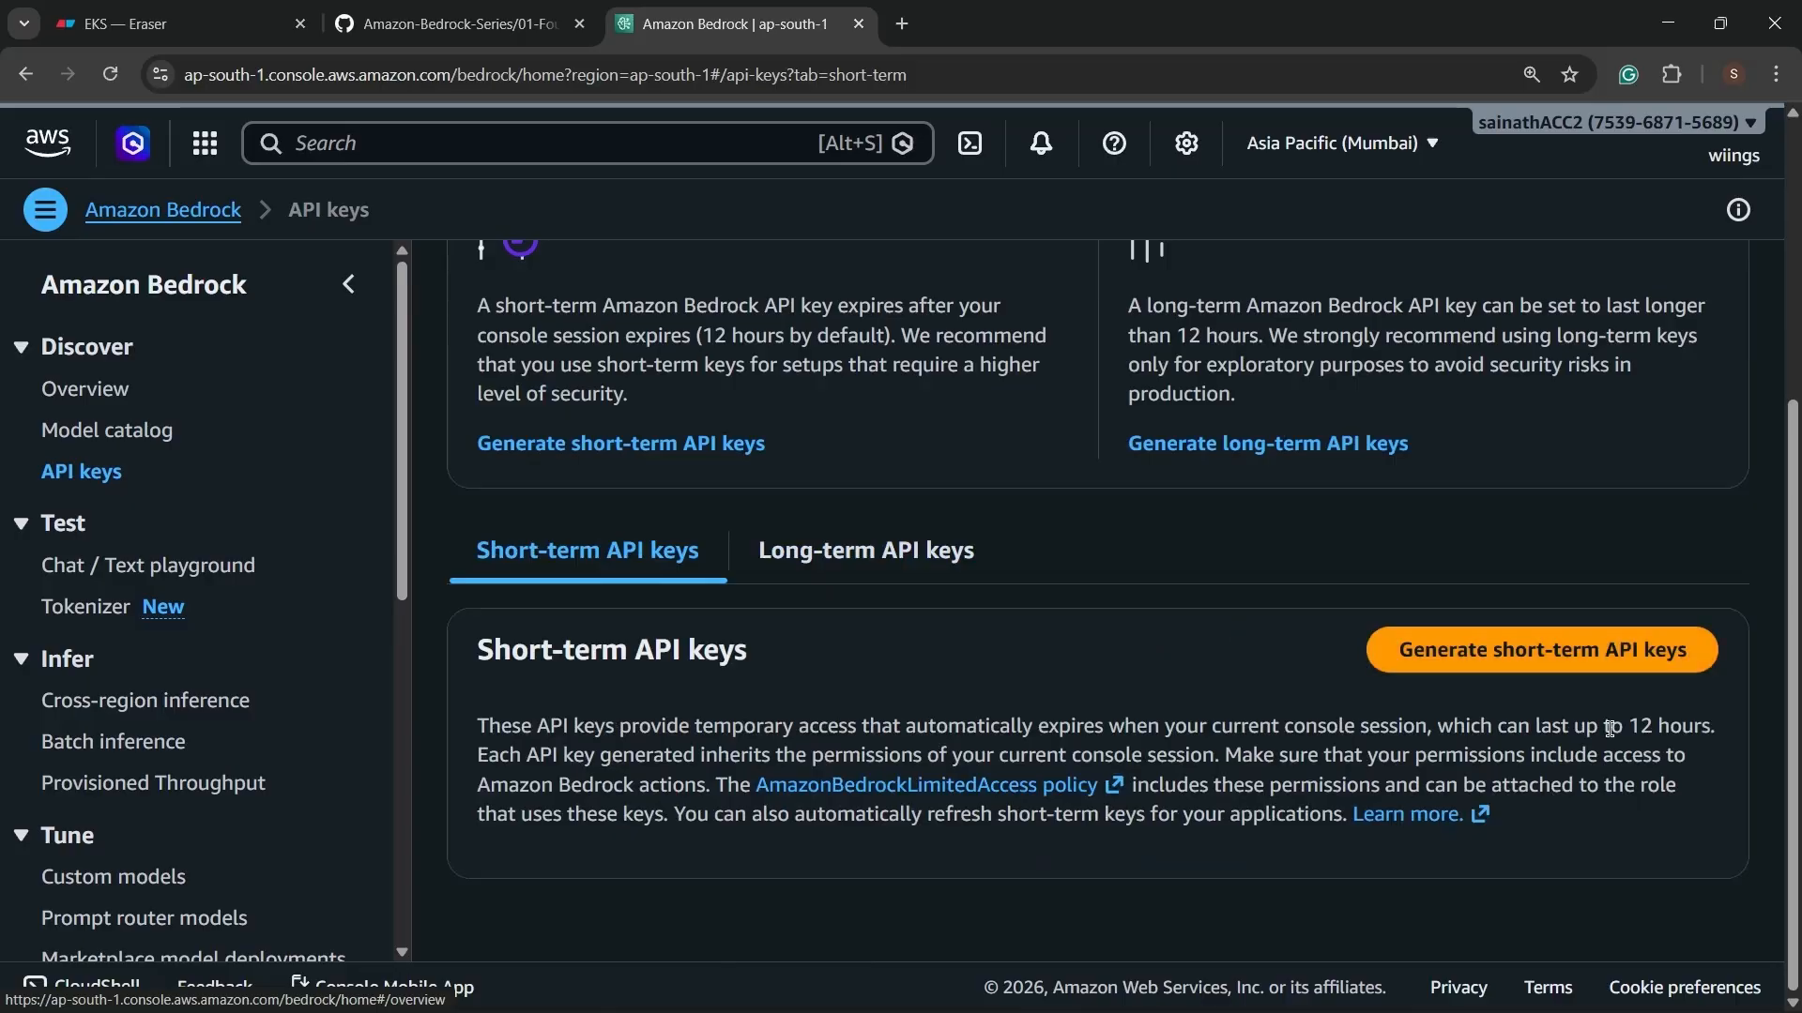
drag(1610, 729, 1715, 733)
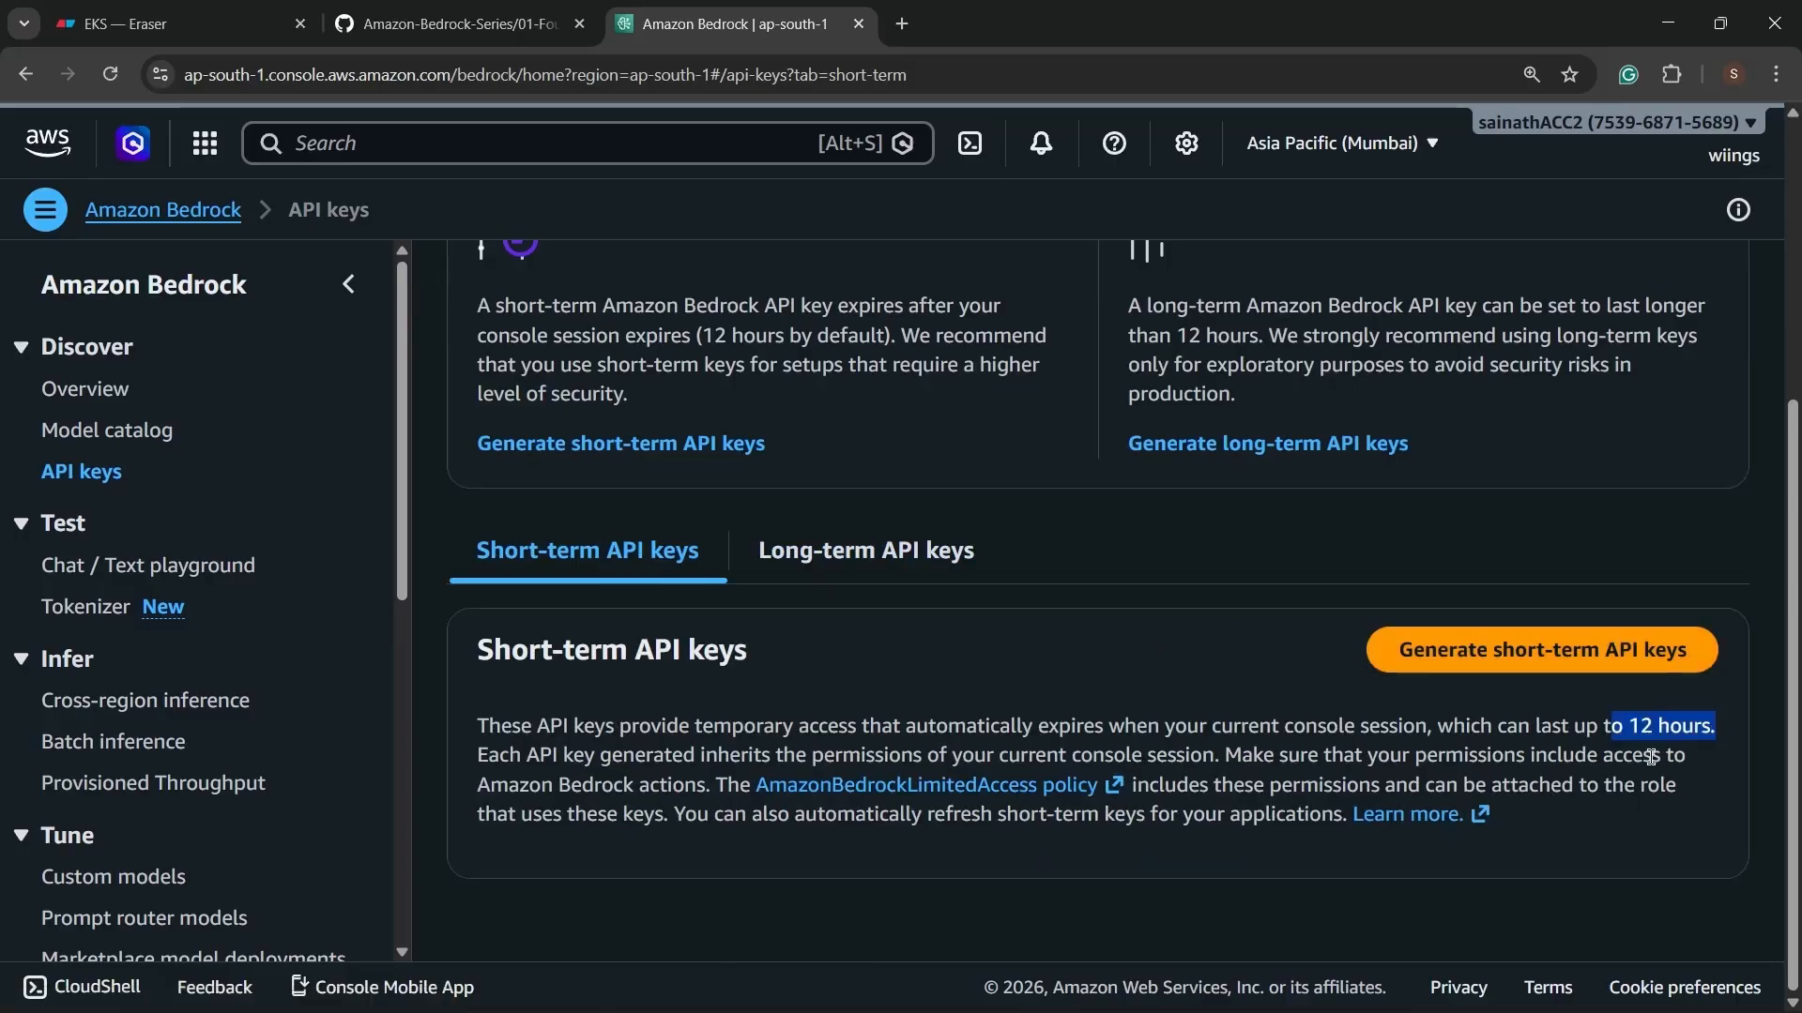
click(865, 554)
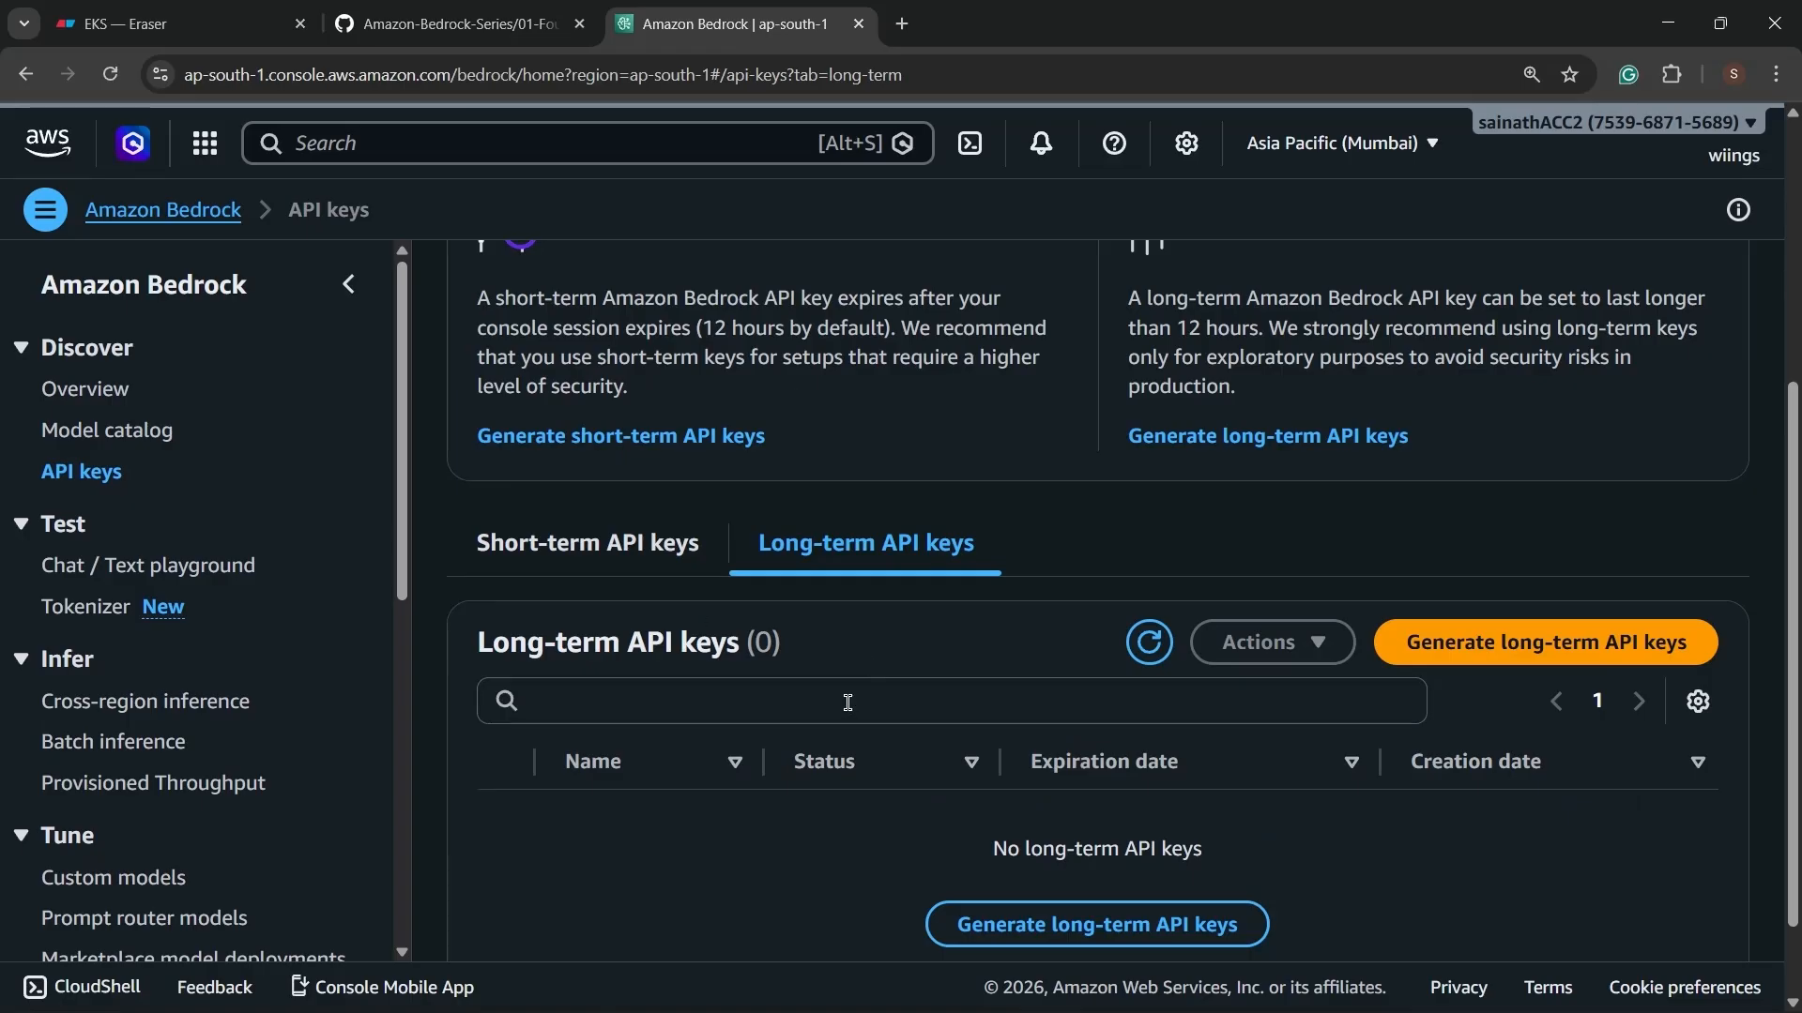
Open the Chat / Text playground and apply Amazon's Nova 2 Lite model with the GLOBAL Amazon Nova 2 Lite inference profile.
click(98, 566)
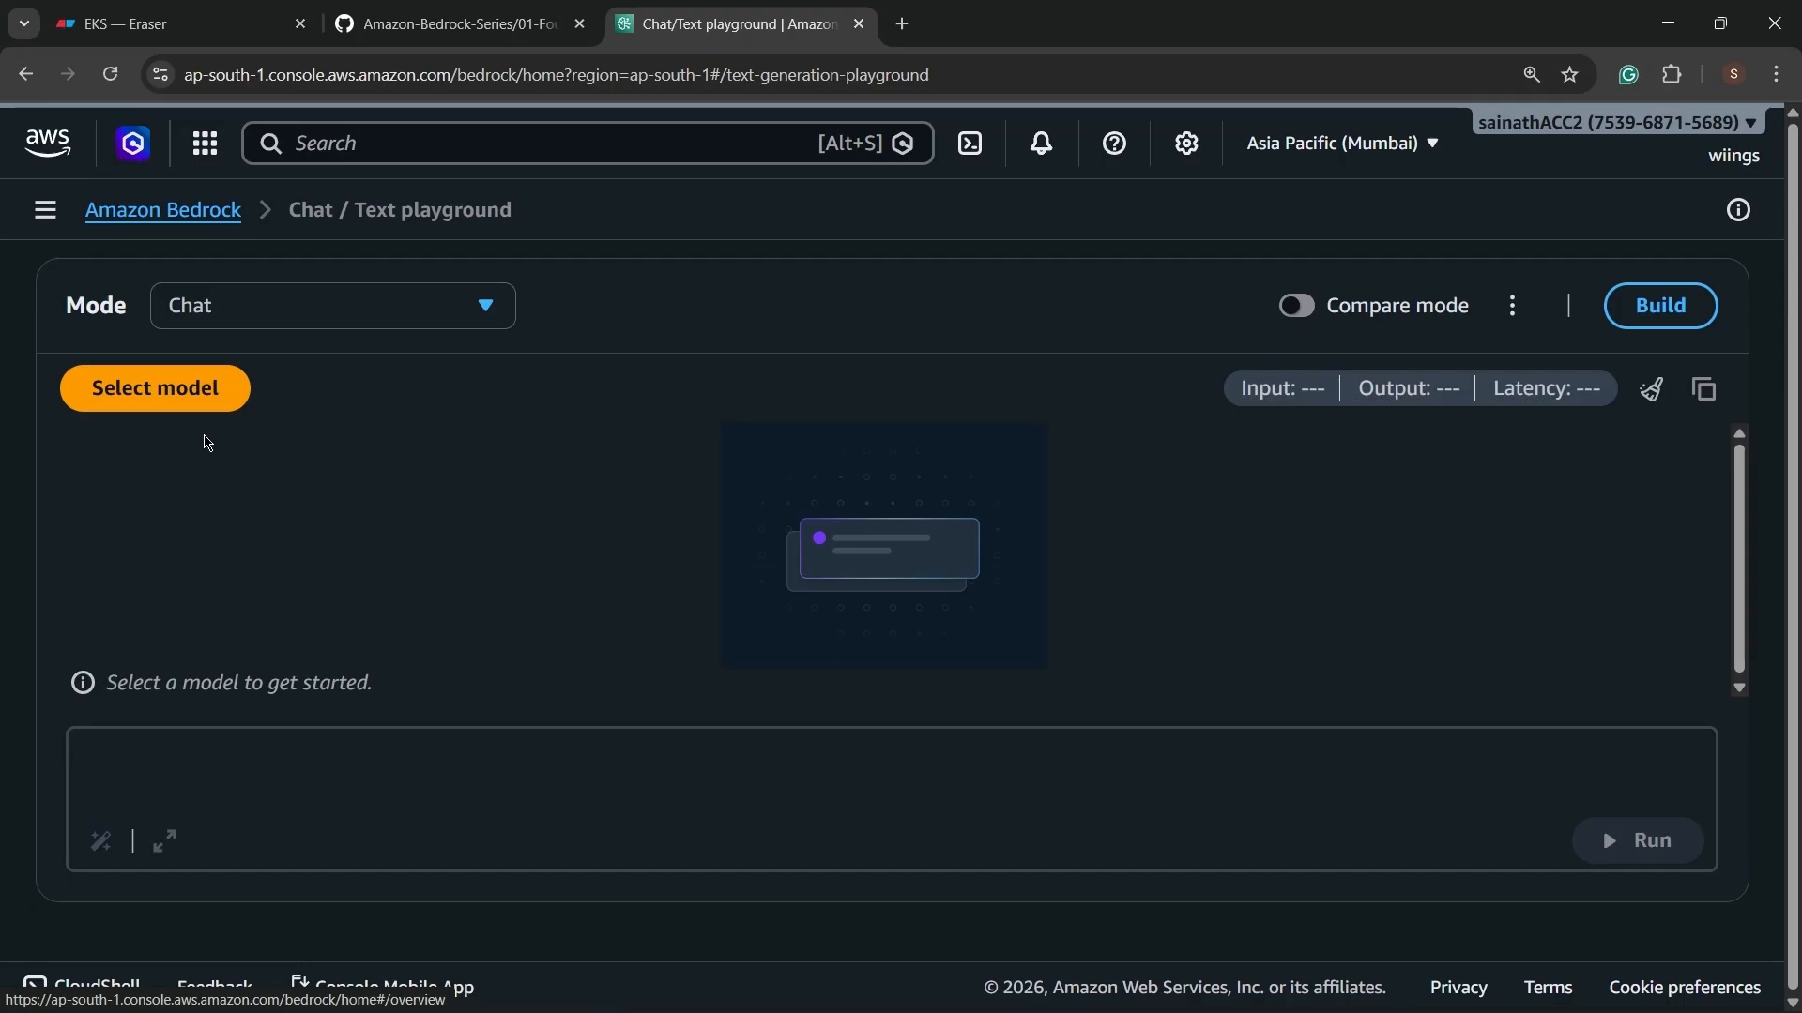
click(123, 405)
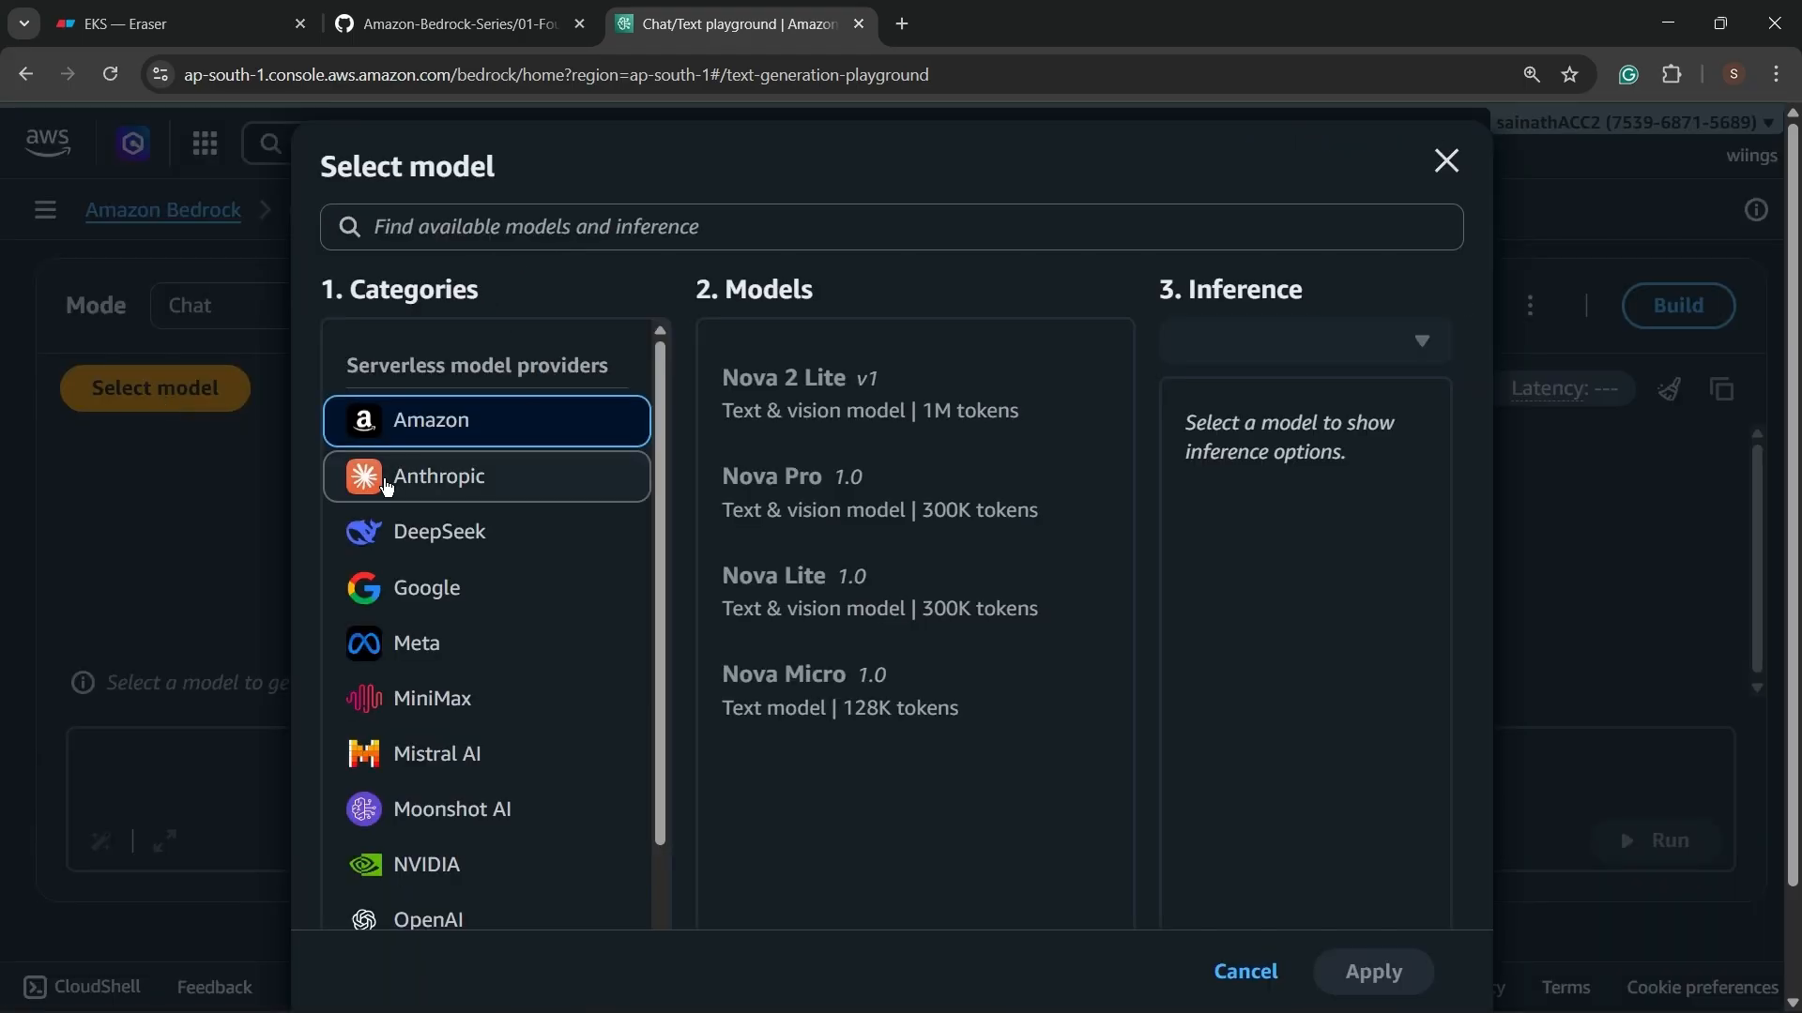
click(851, 402)
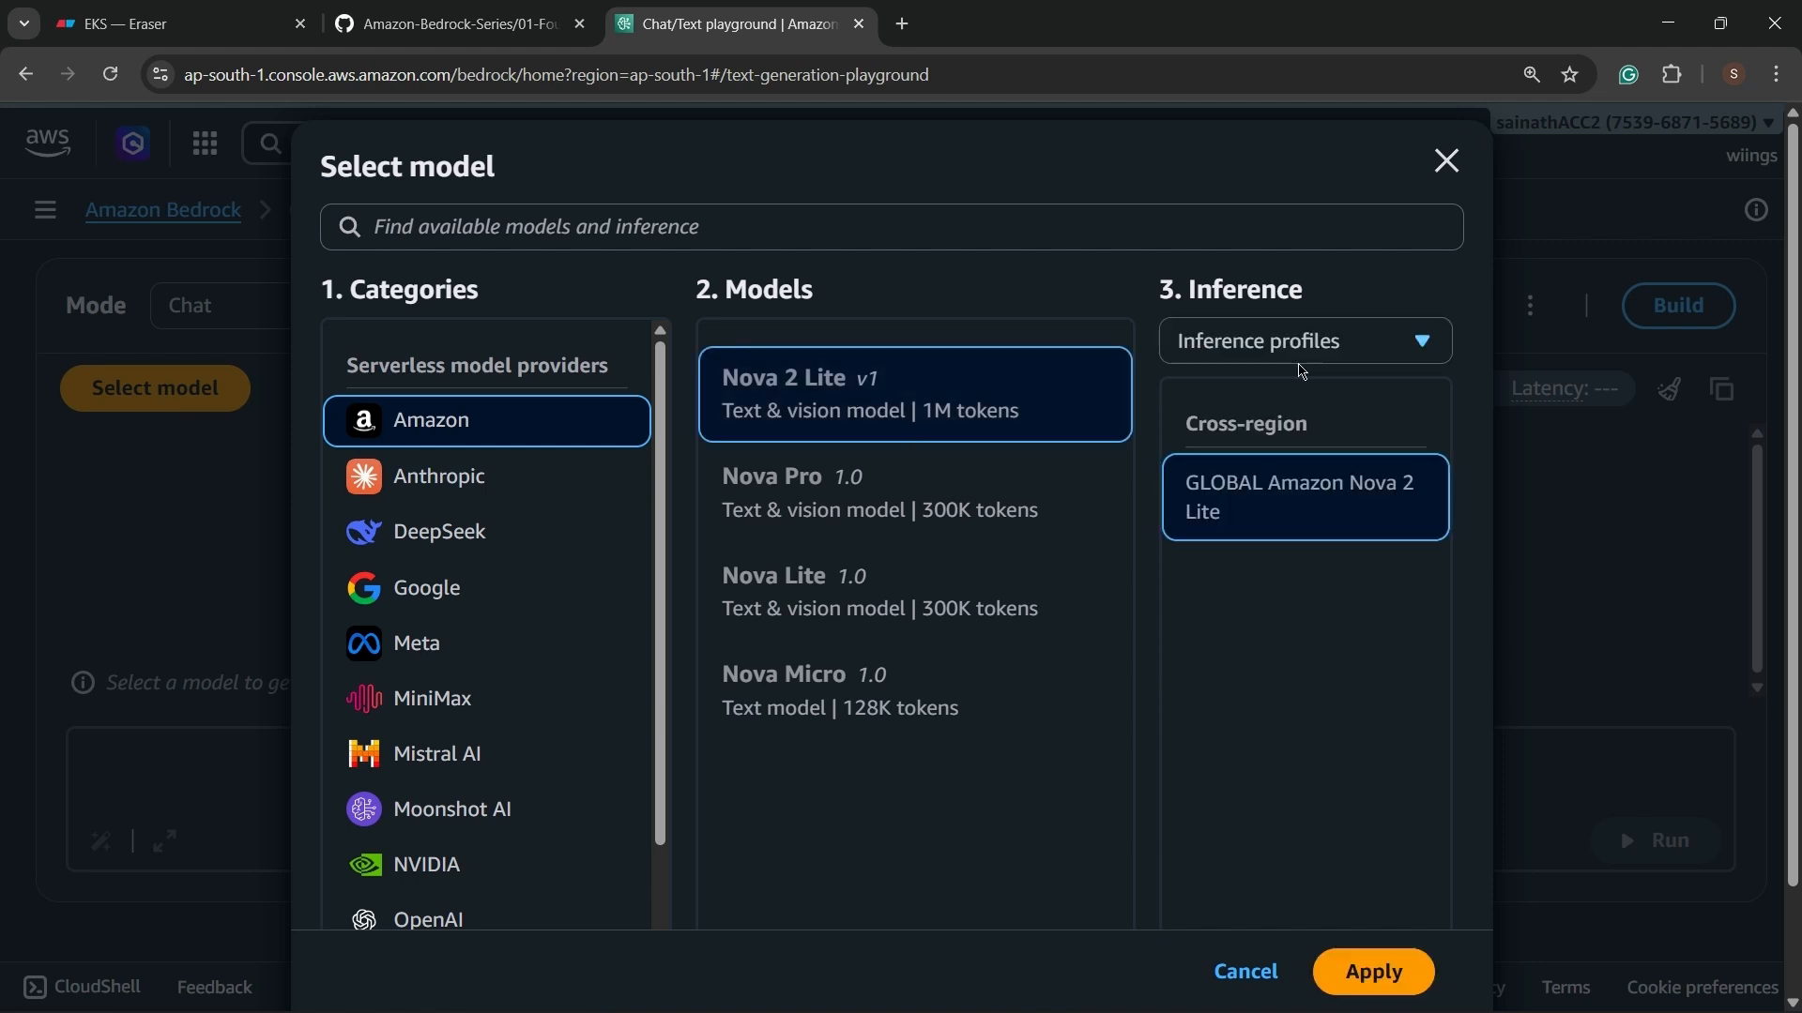
click(1331, 352)
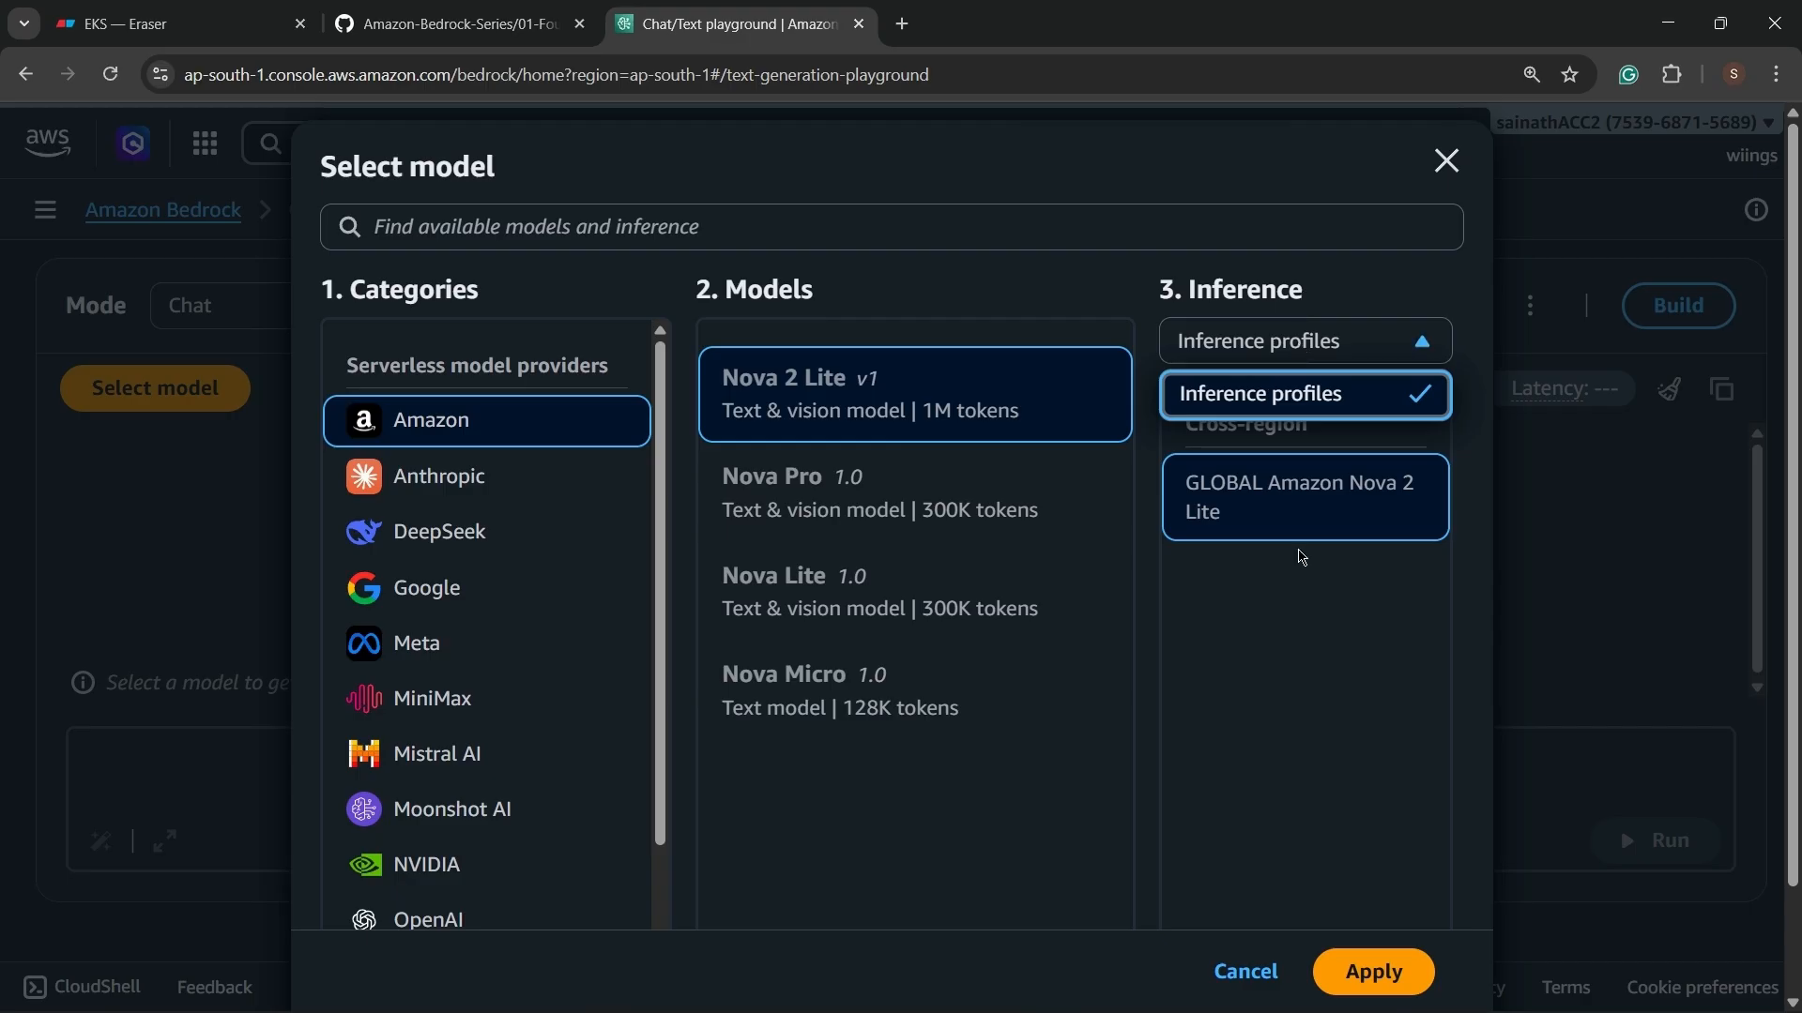
click(1302, 558)
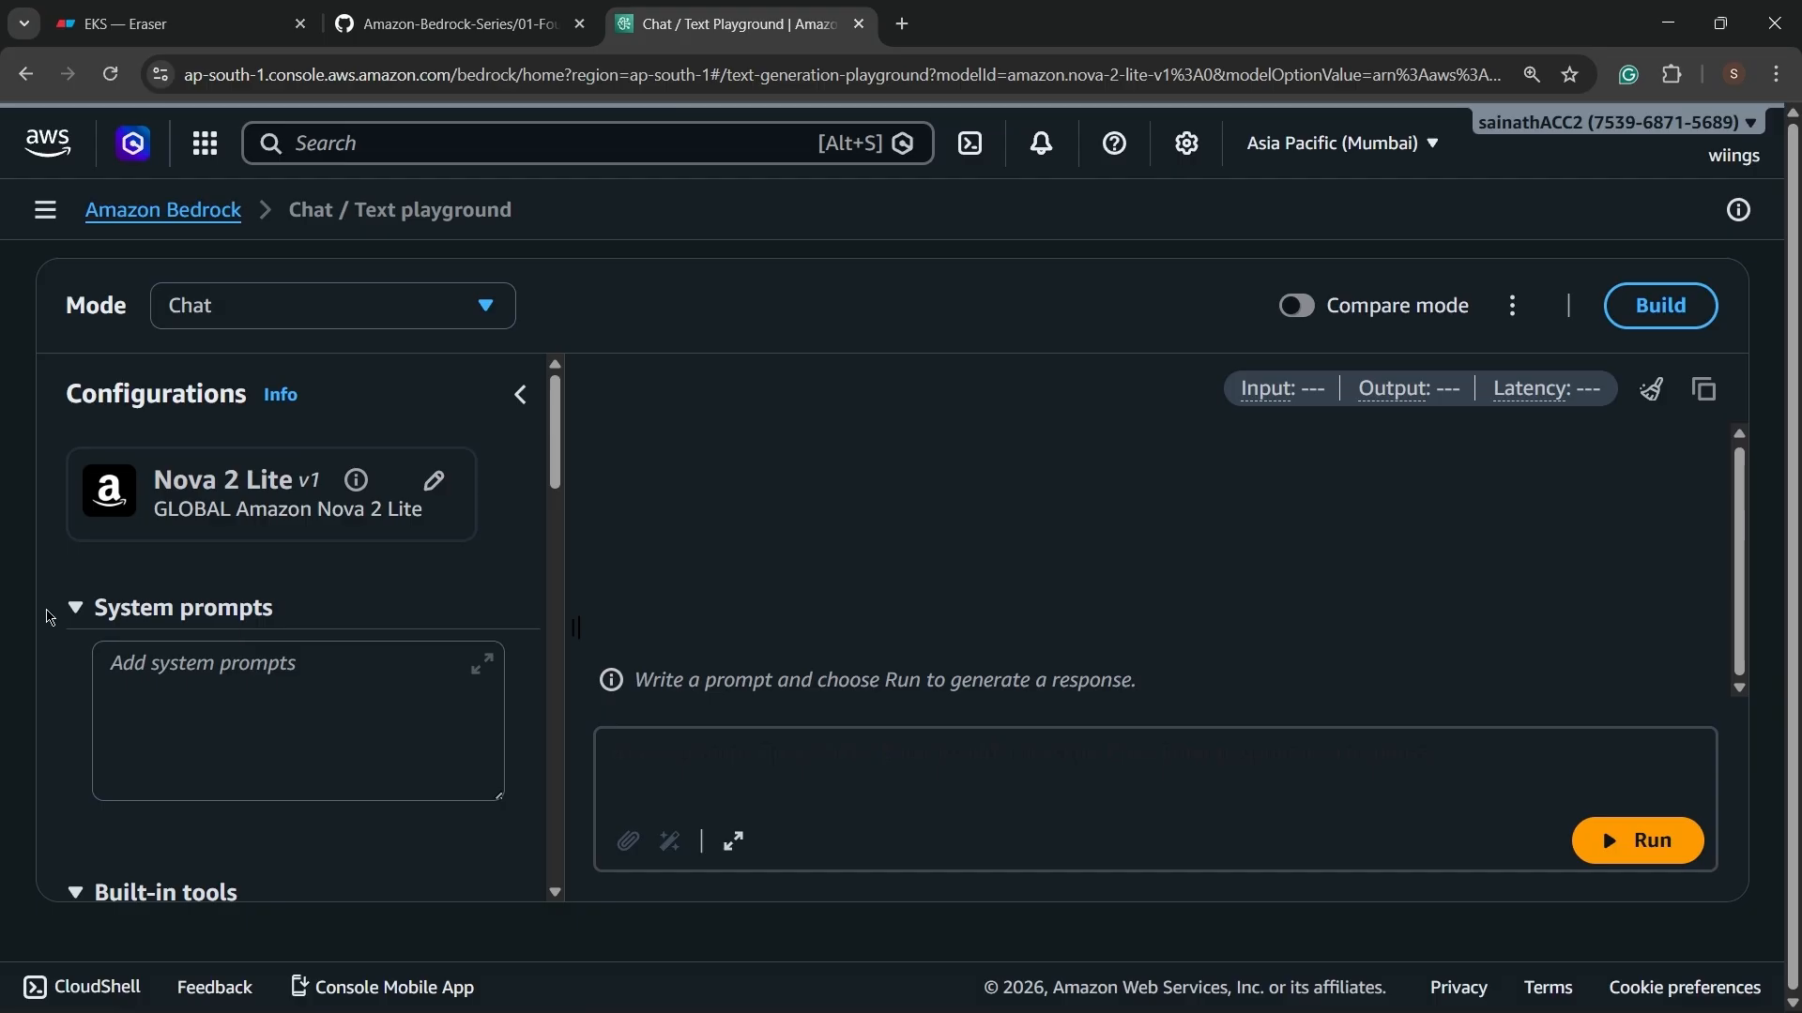
Examine the Nova 2 Lite configurations: system prompts, built-in tools, model reasoning, temperature, Top P, Top K, guardrails and prompt caching.
click(186, 672)
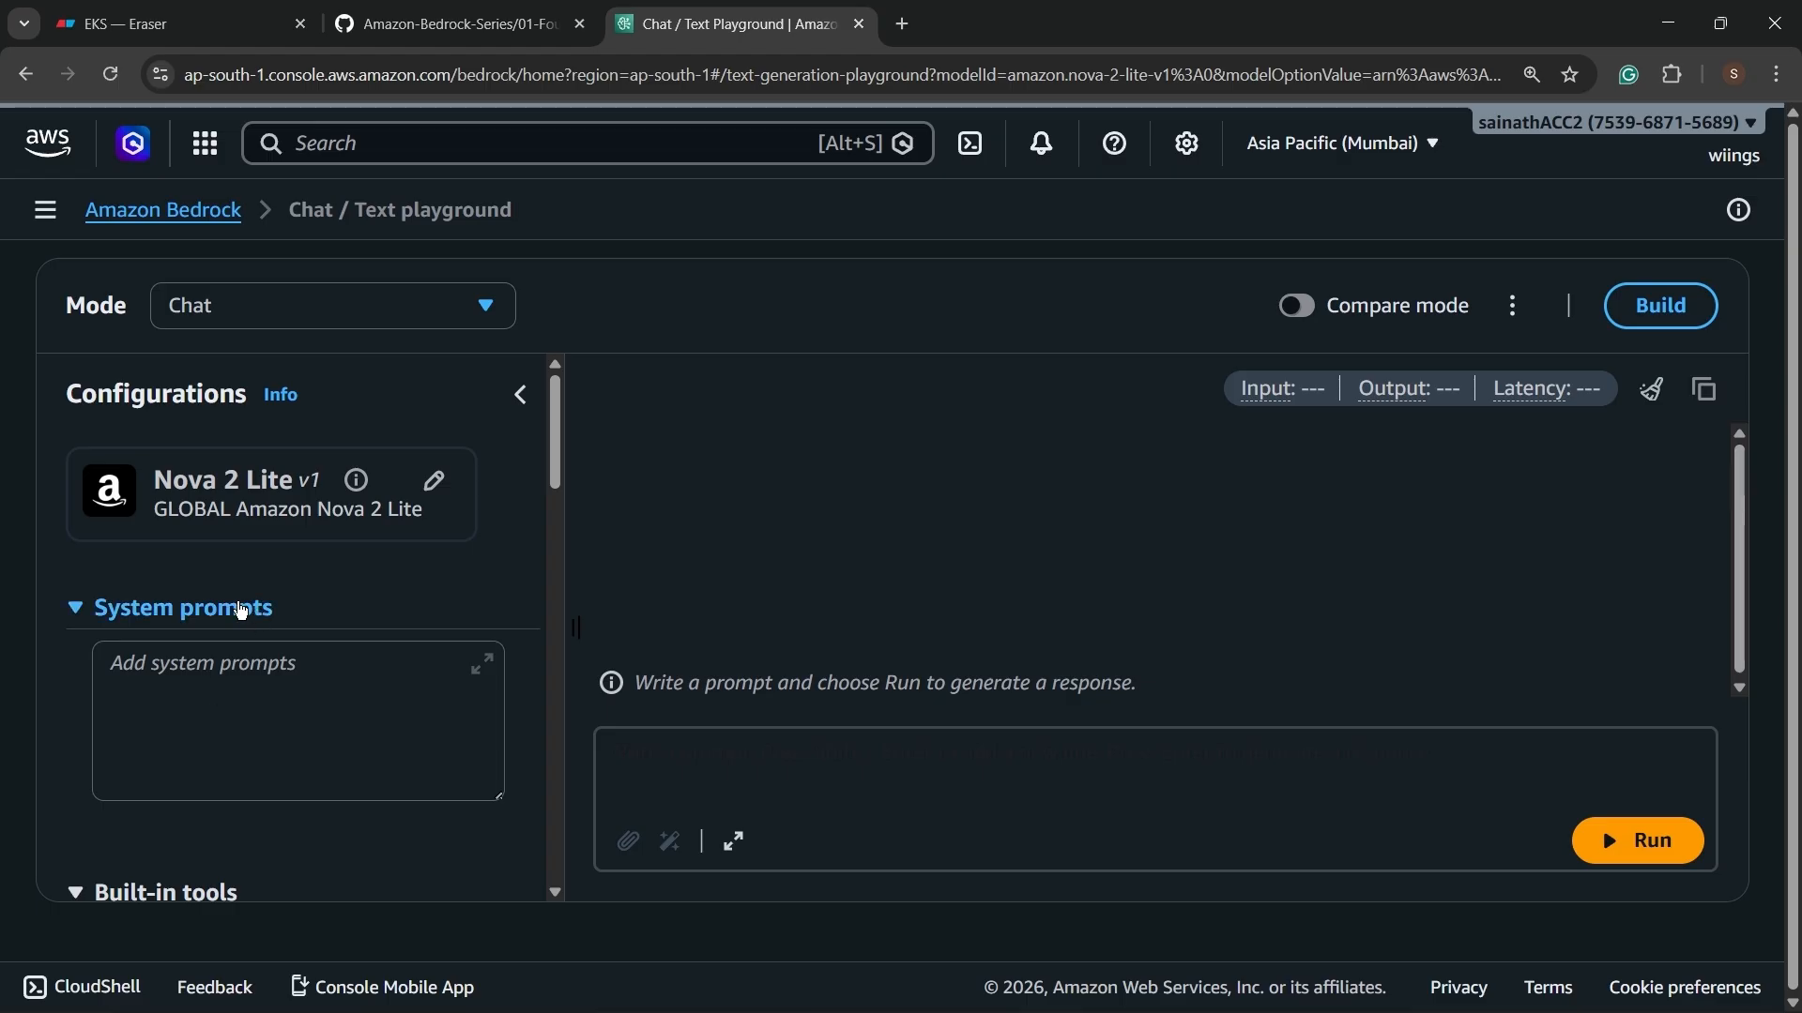
click(234, 746)
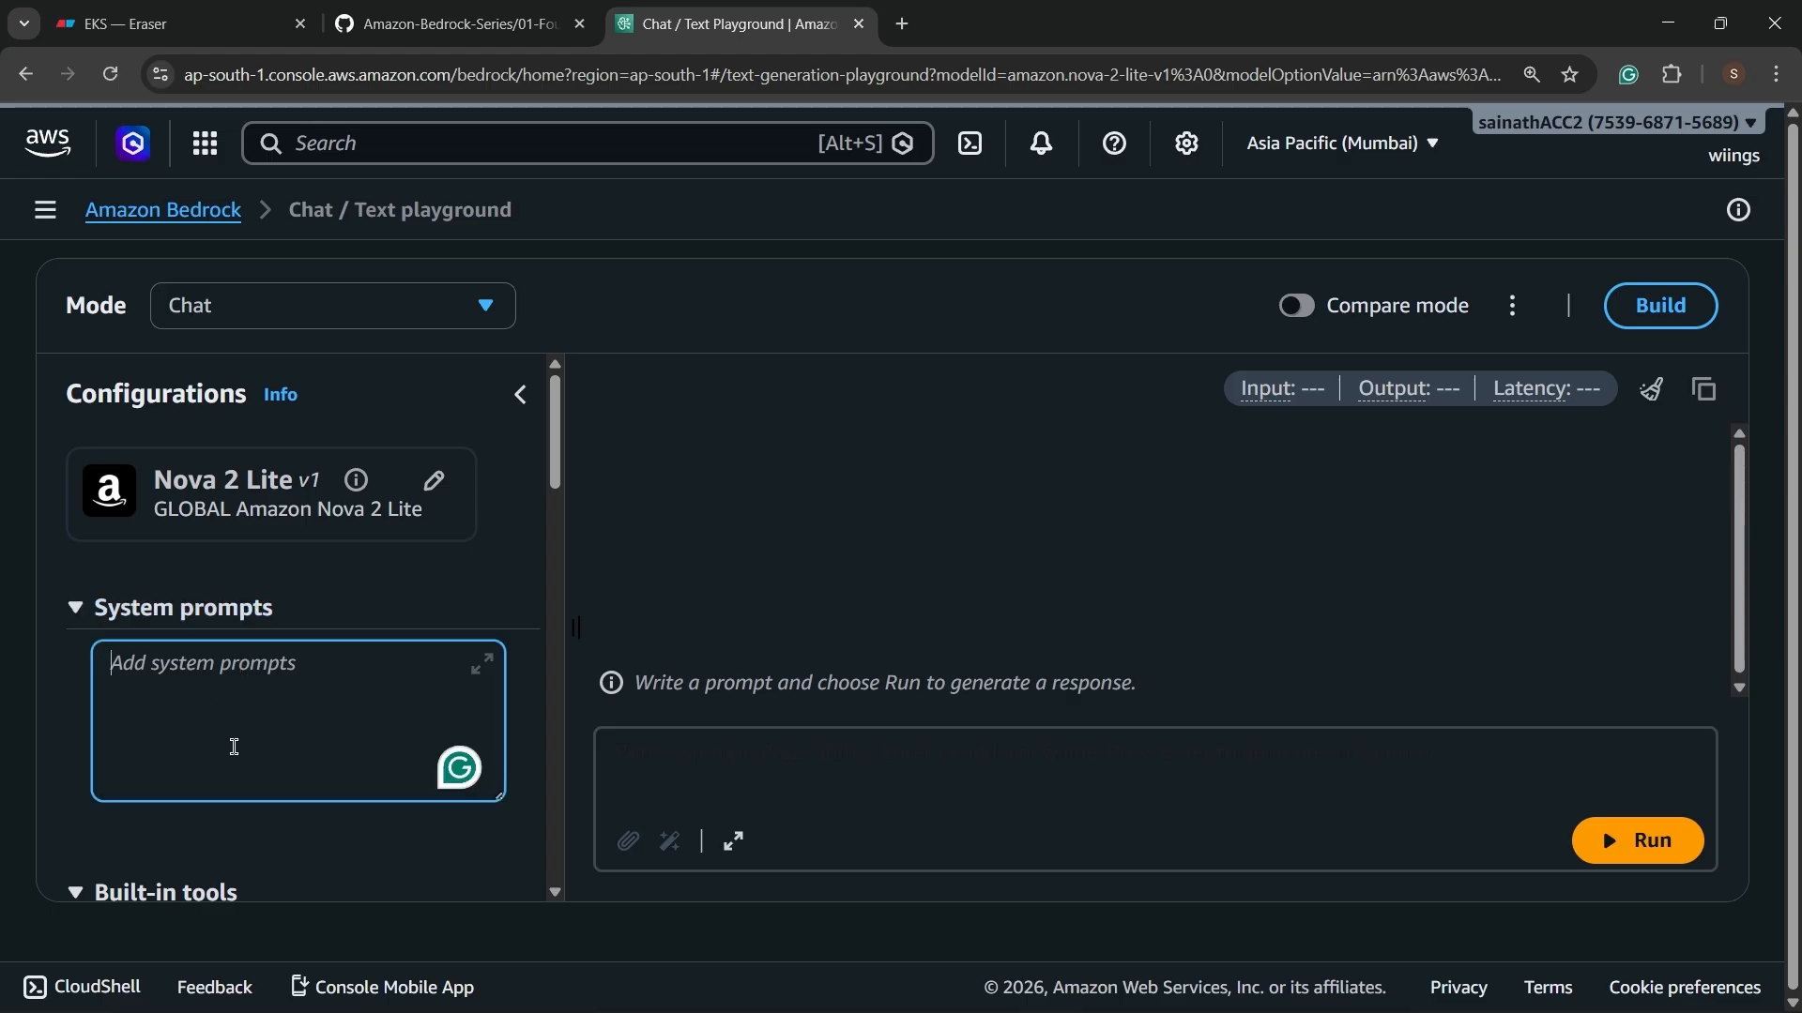
scroll(254, 741, down, 4)
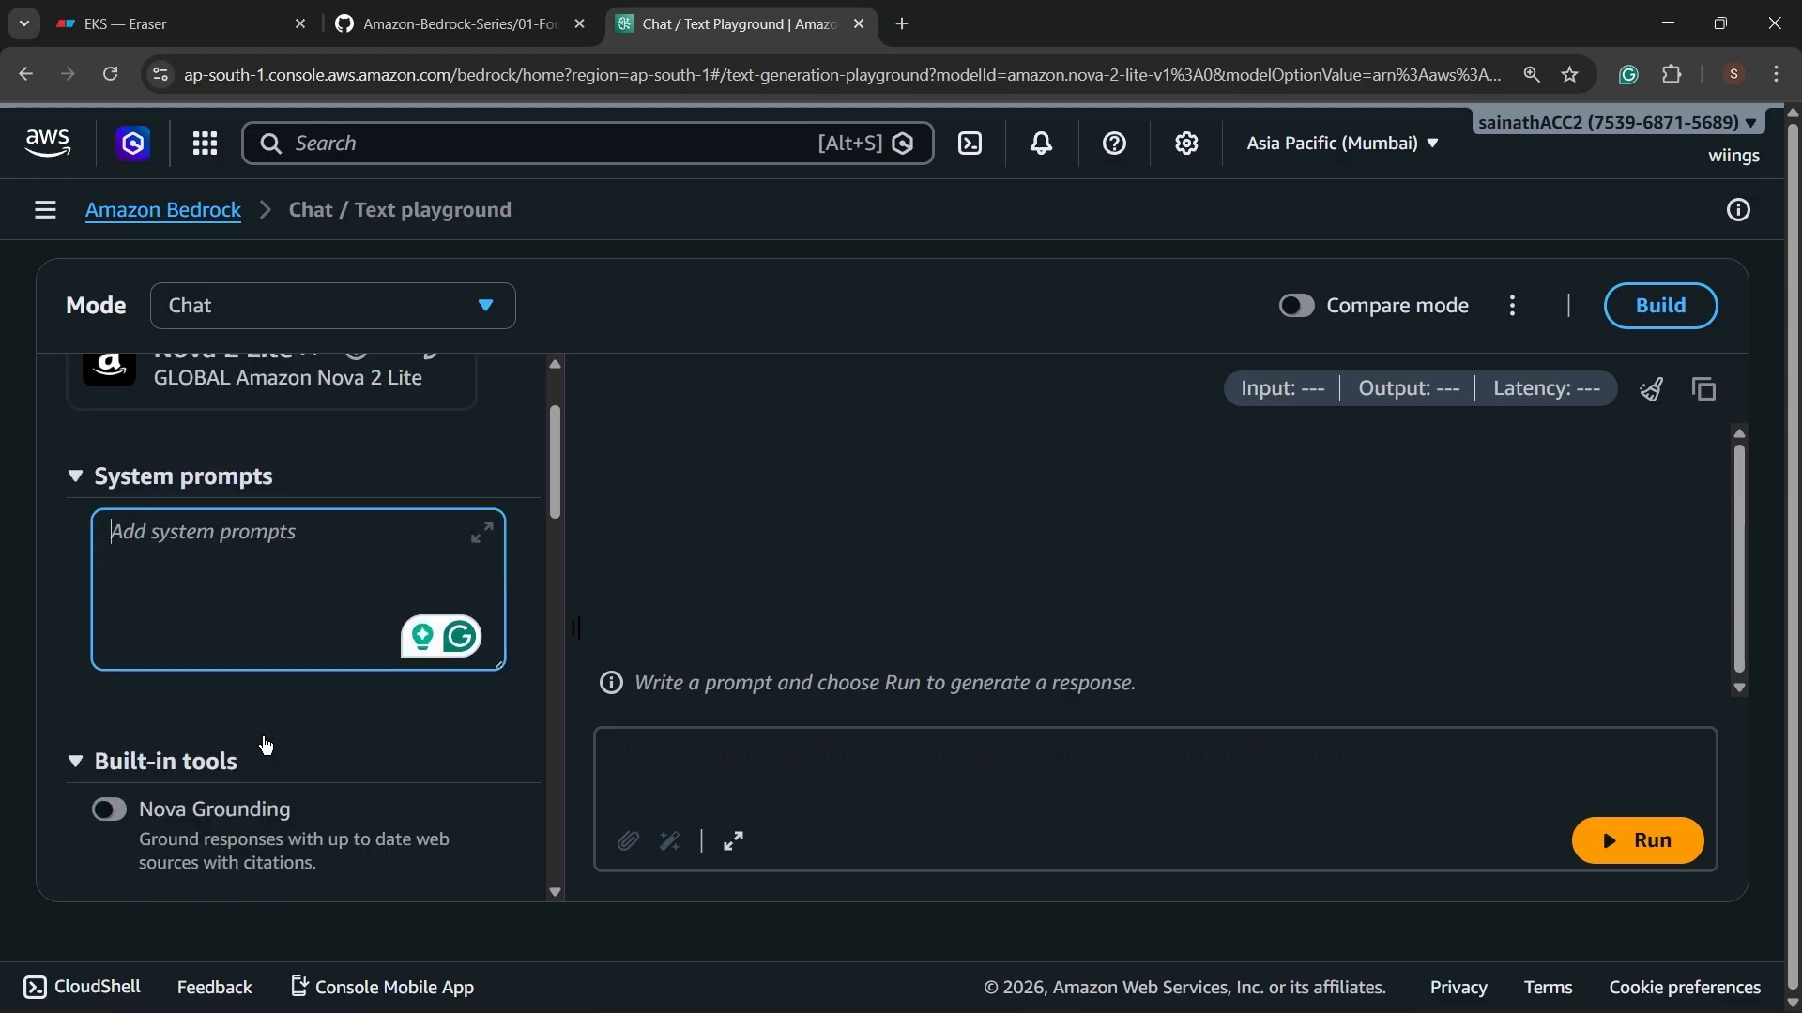
scroll(264, 736, down, 5)
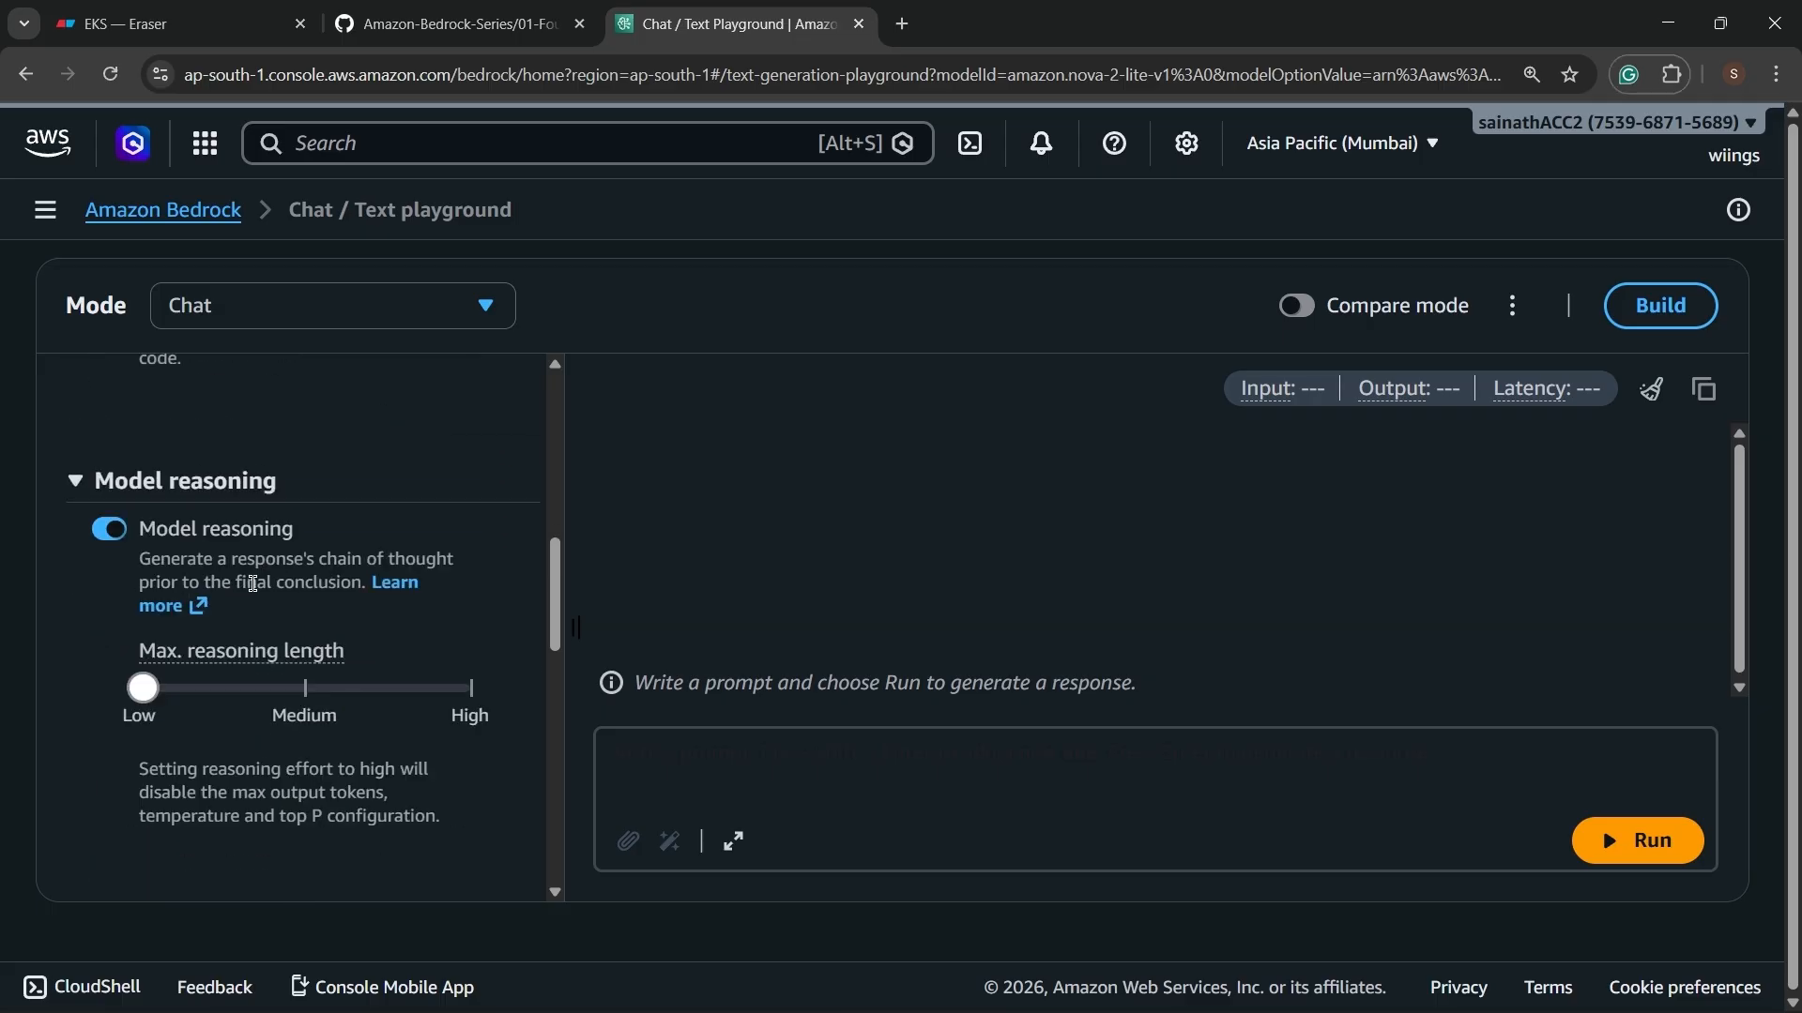
scroll(254, 583, down, 5)
scroll(253, 593, up, 2)
scroll(256, 591, down, 6)
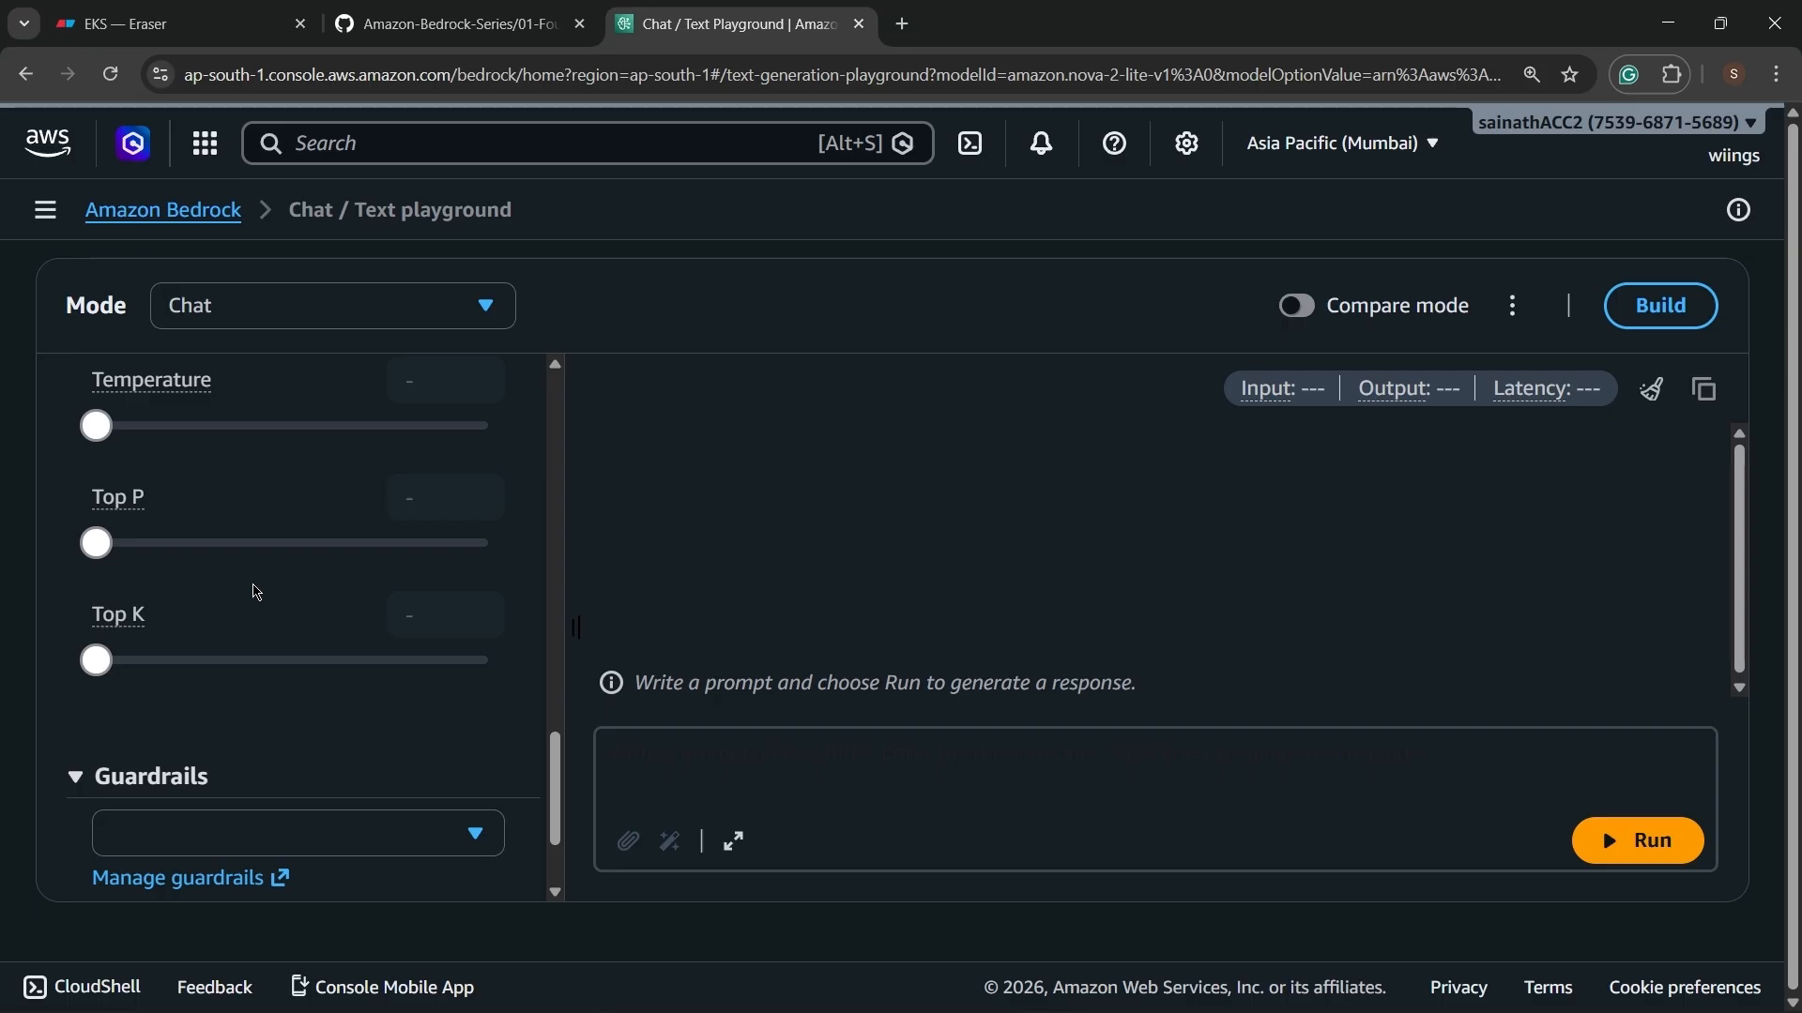
scroll(256, 591, up, 2)
scroll(257, 591, down, 4)
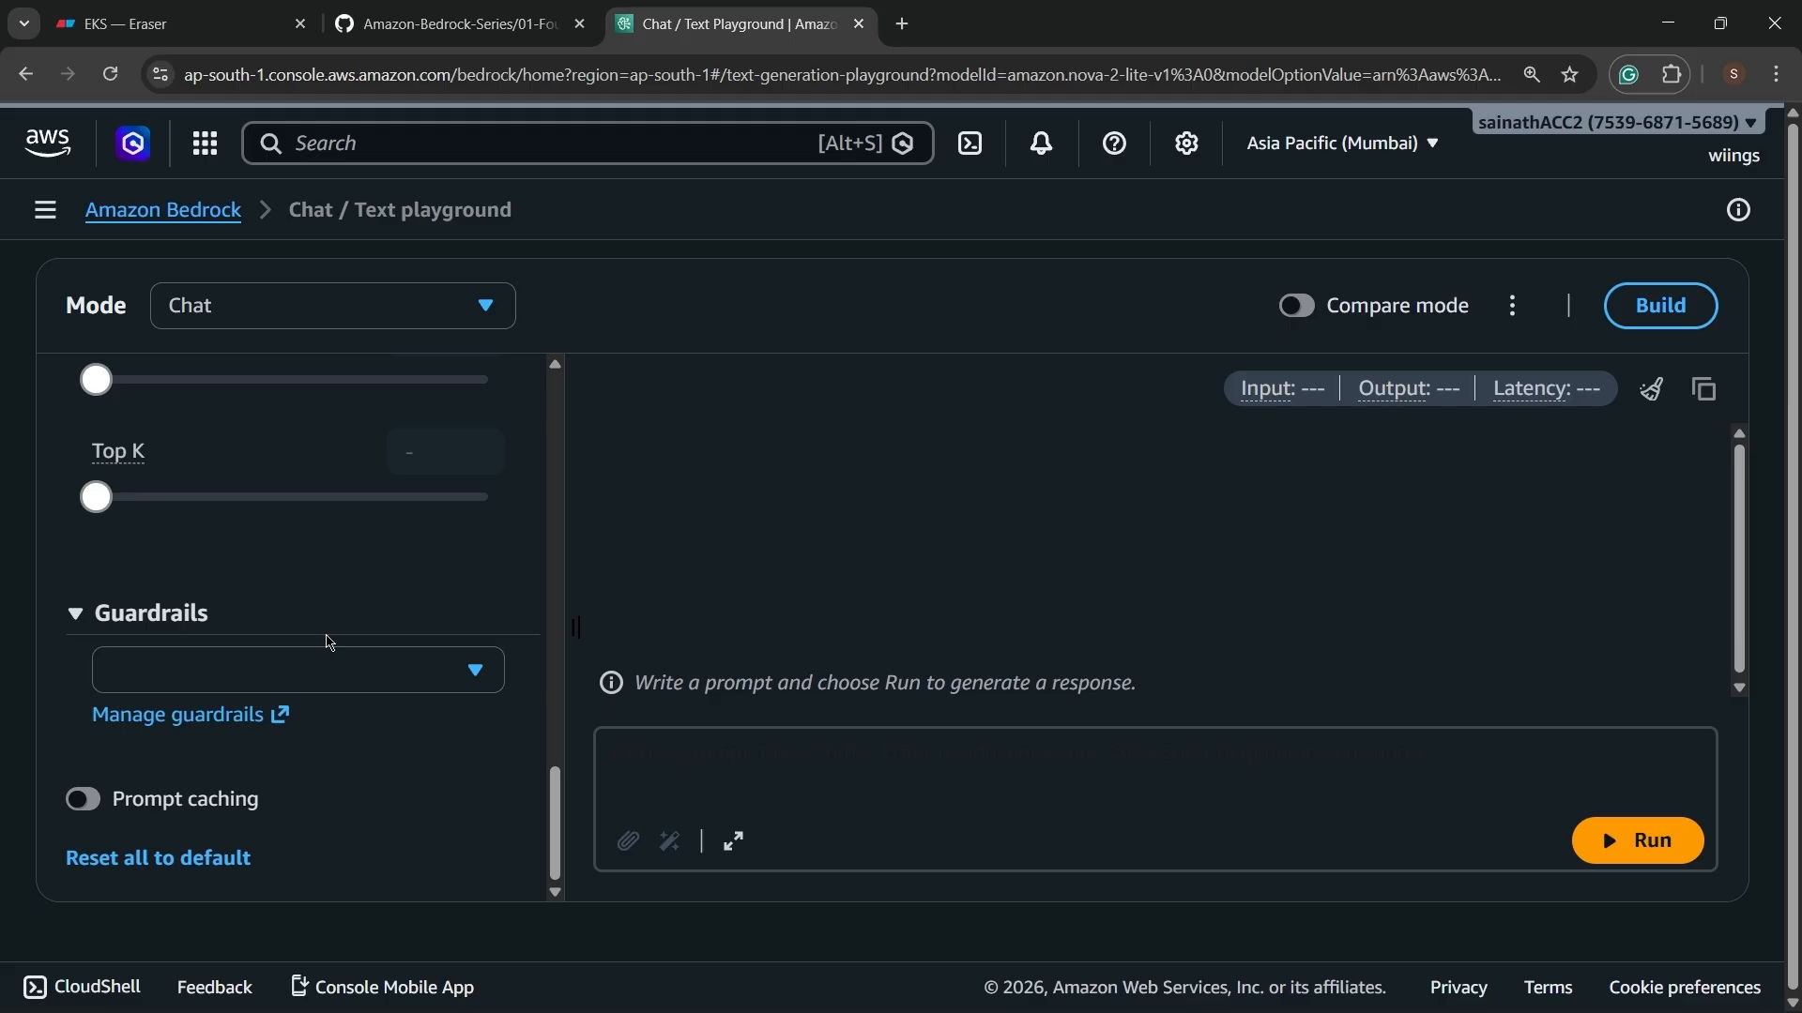
scroll(330, 642, up, 10)
click(476, 570)
scroll(476, 569, up, 5)
Collapse the model configurations and run the prompt "hello how can you help me" with Nova 2 Lite.
click(519, 399)
click(310, 804)
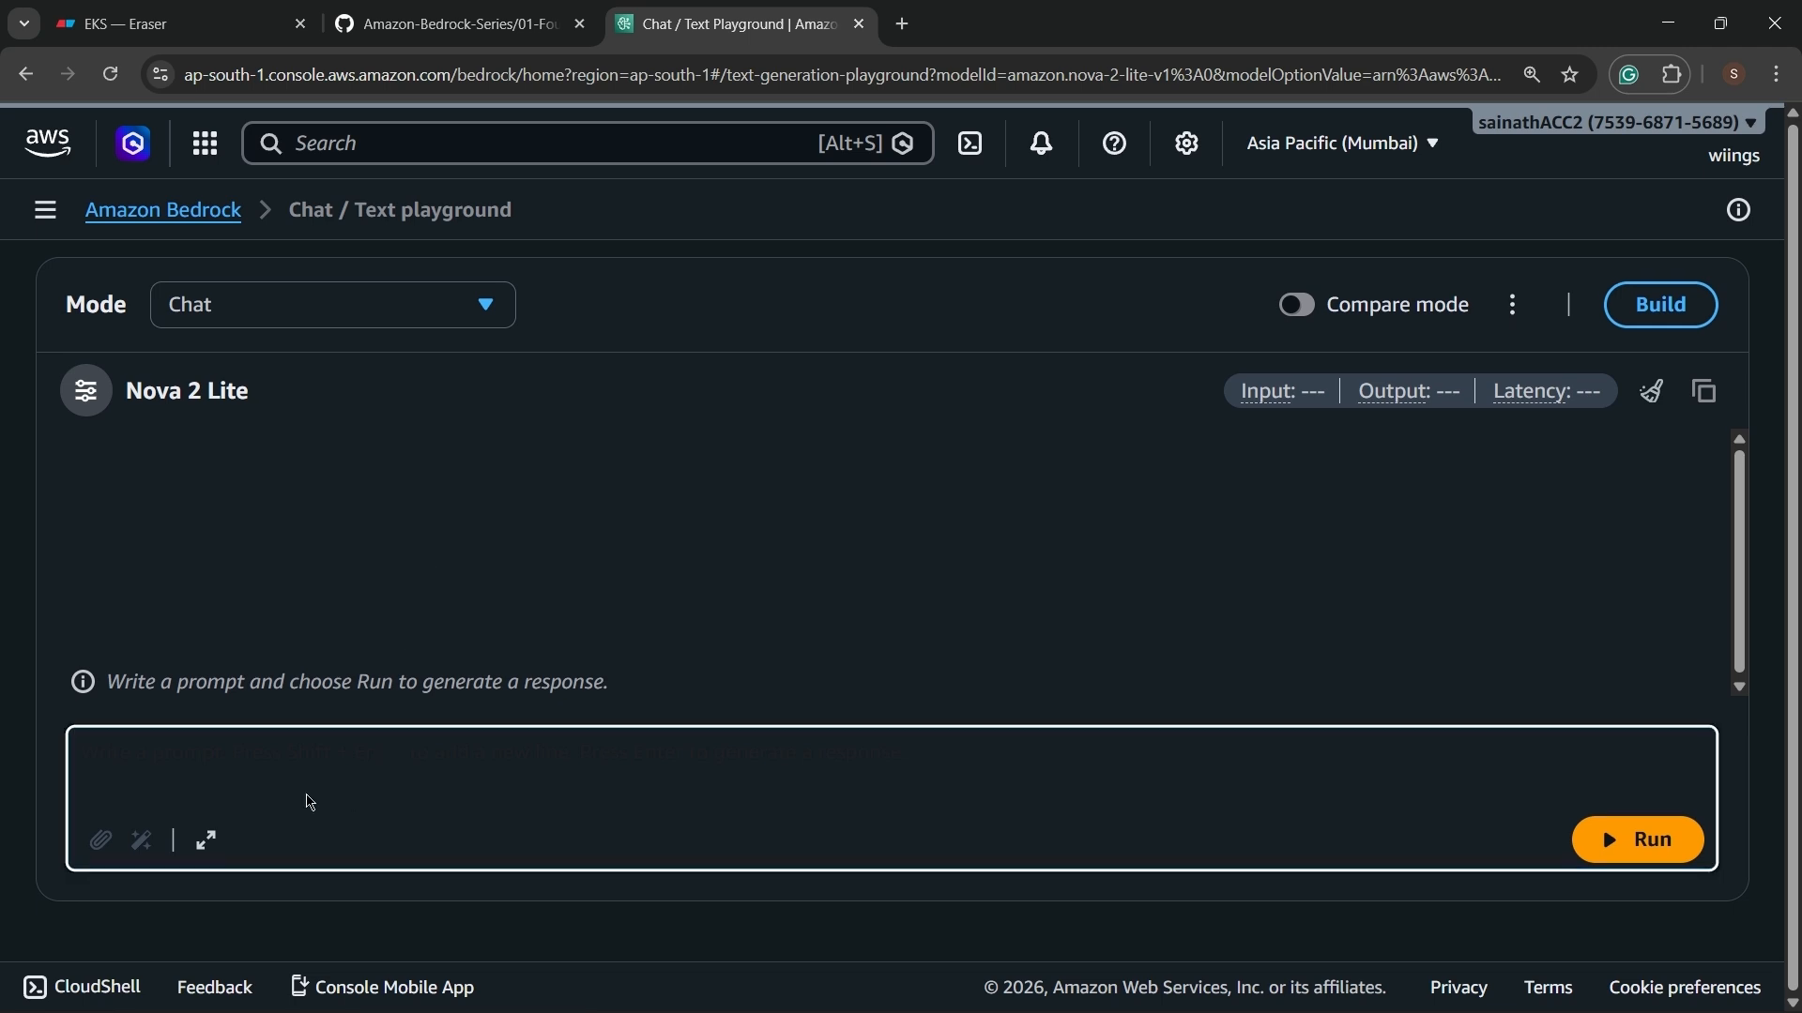
click(290, 771)
text(hello how ca)
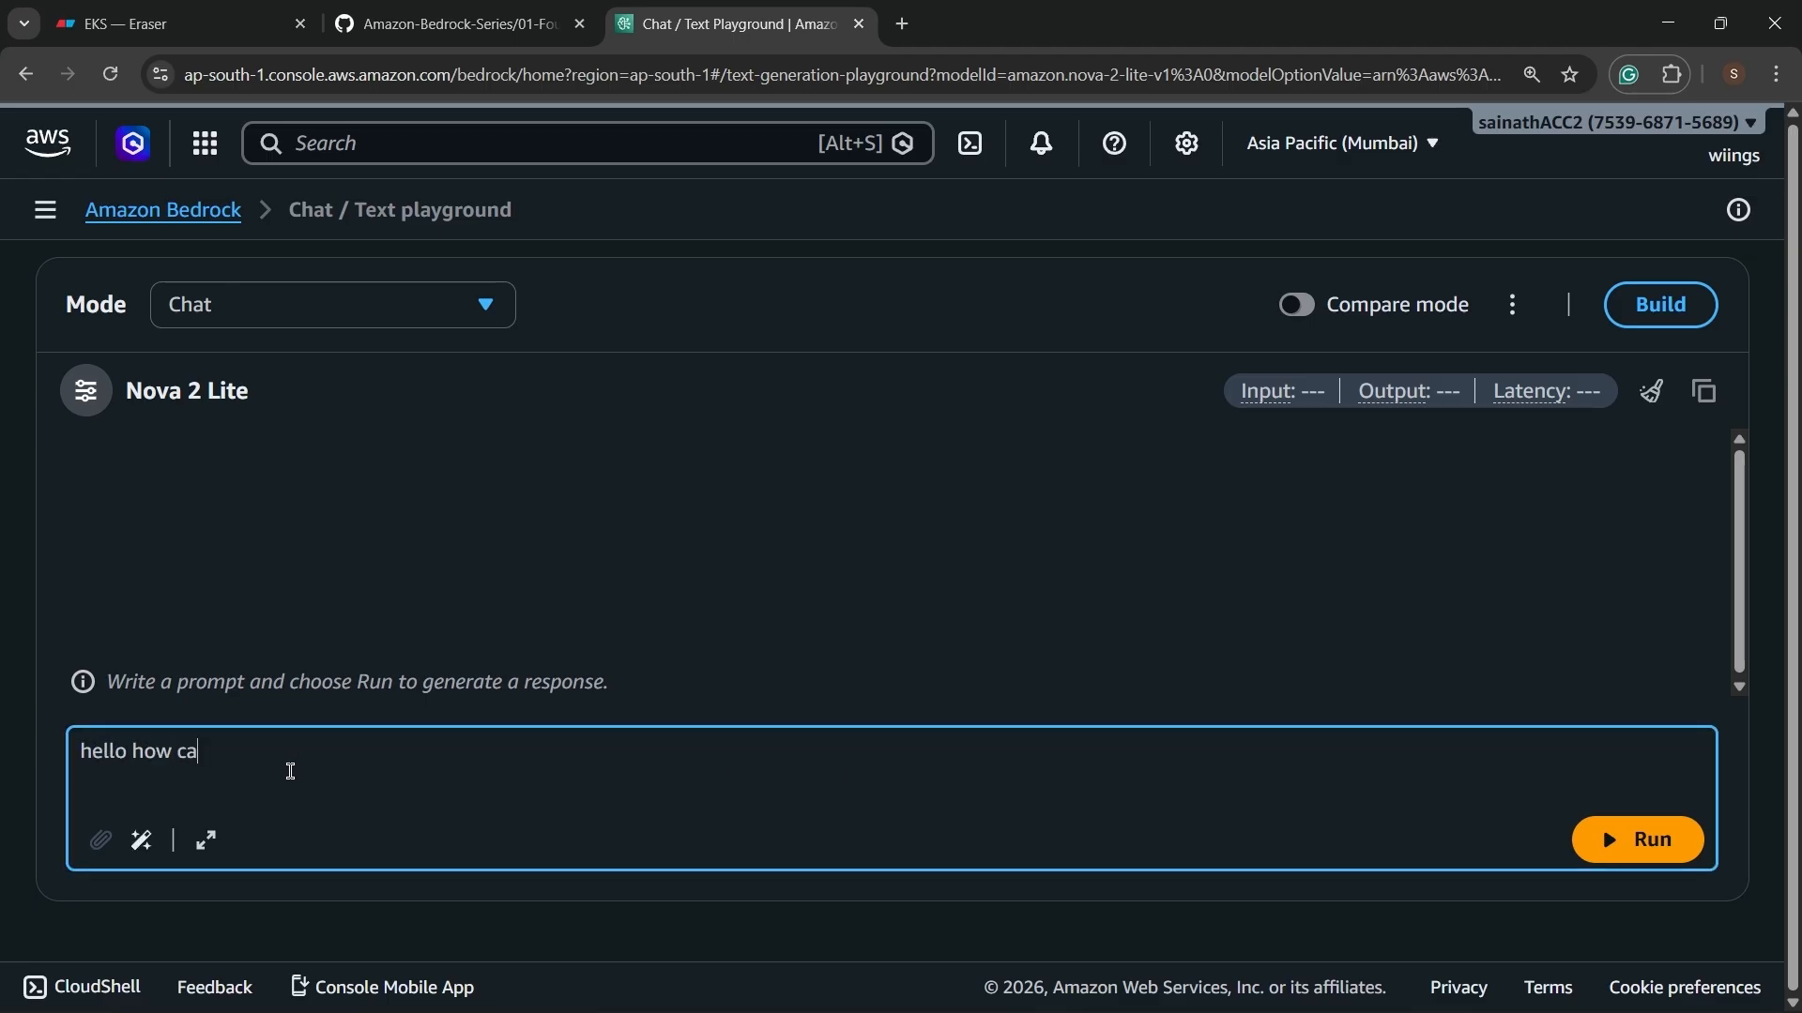
text(n you help me)
click(1605, 845)
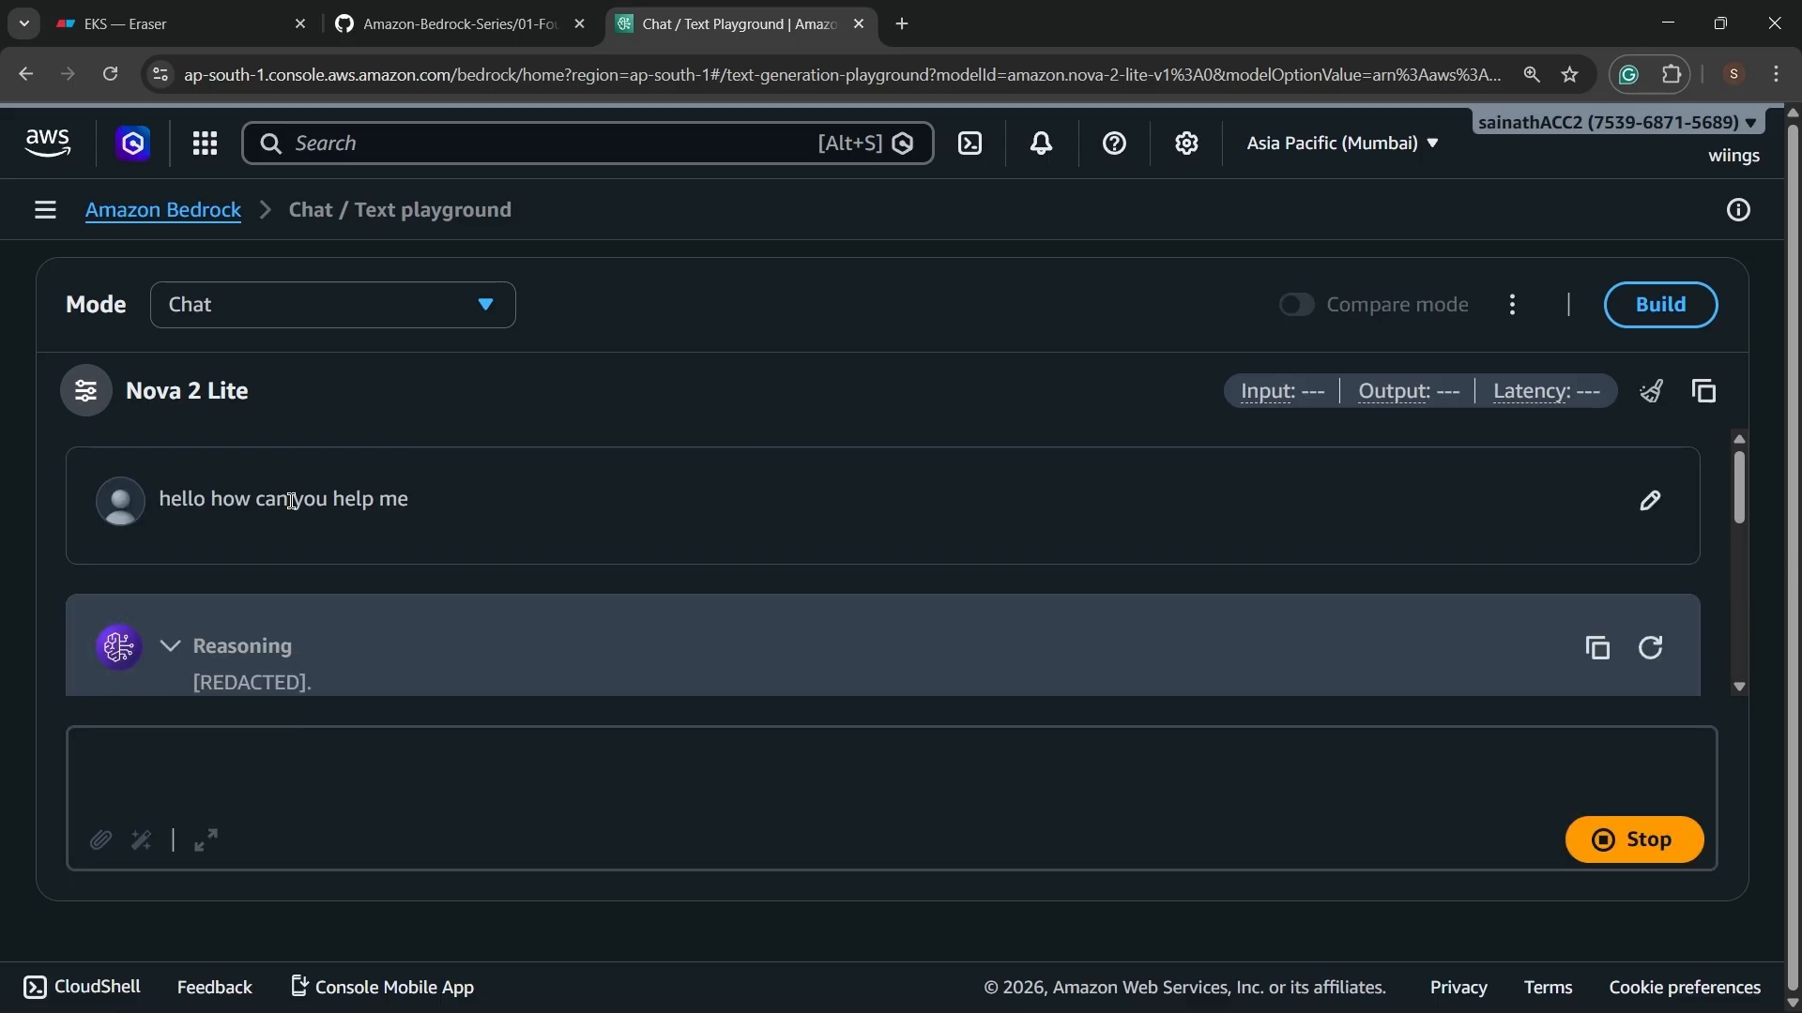
Read through Nova 2 Lite's full response, then briefly open and close the model's configurations.
scroll(475, 623, down, 2)
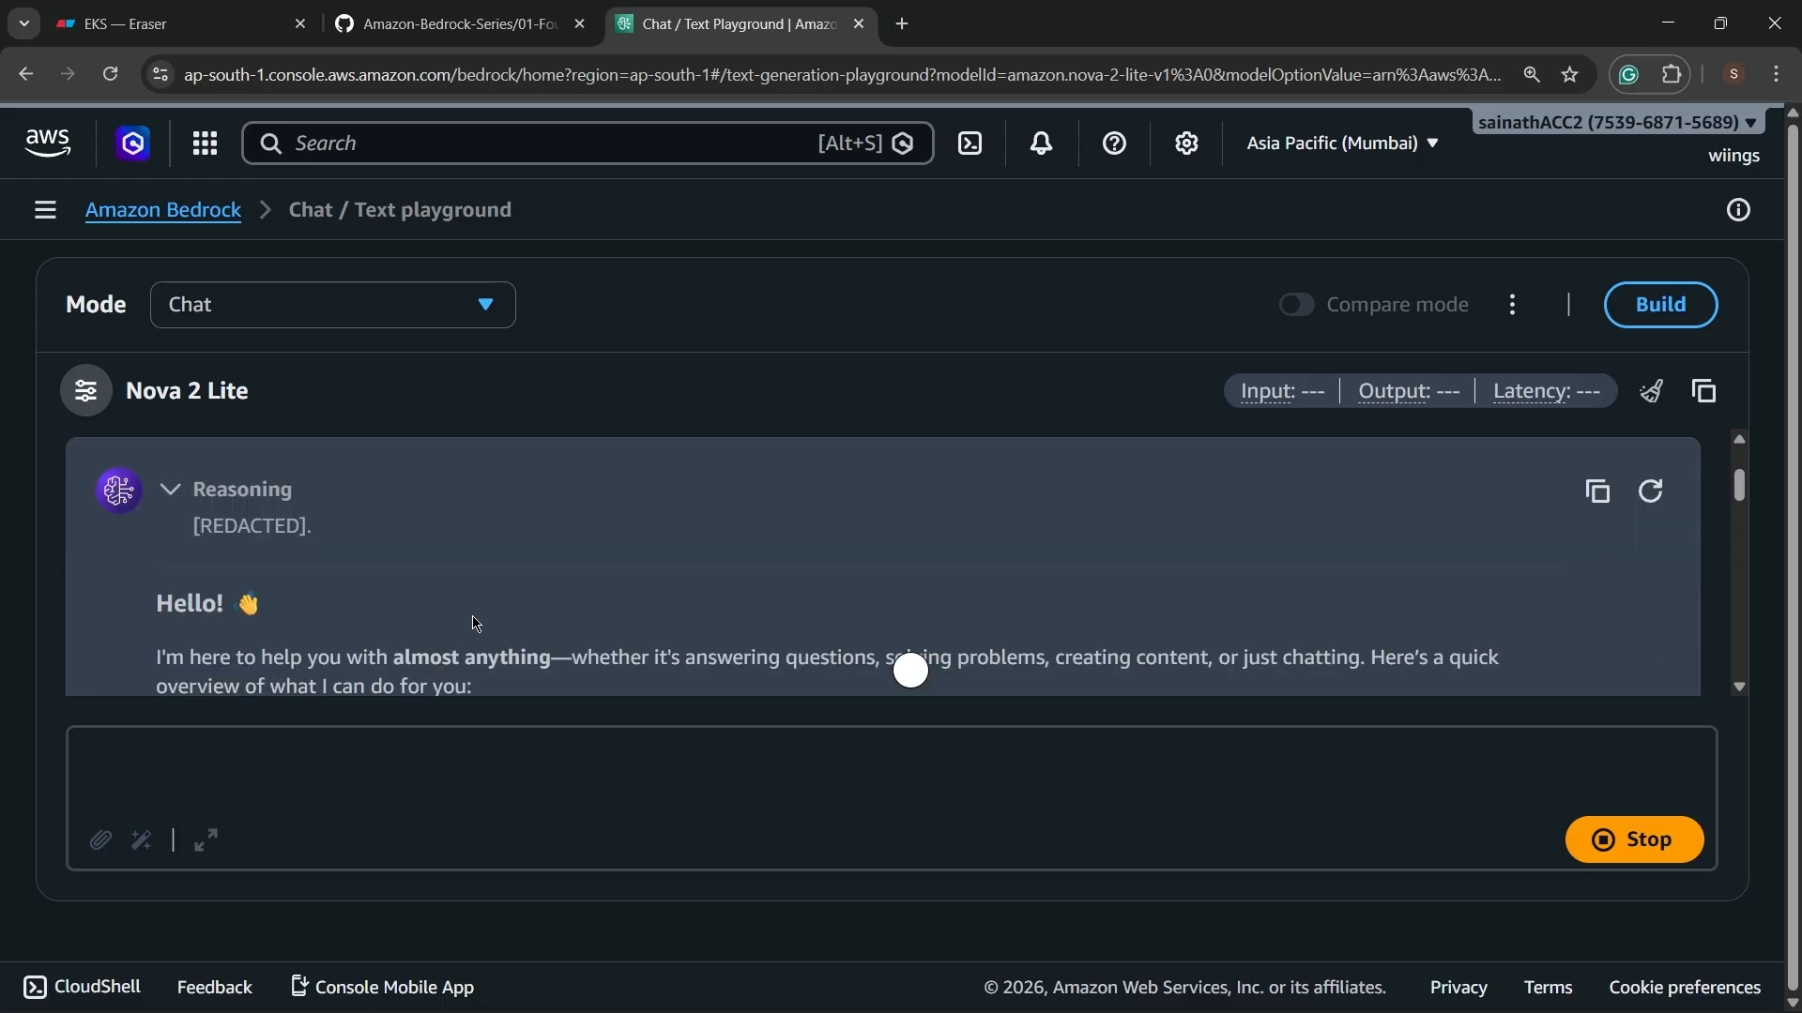
scroll(458, 627, down, 2)
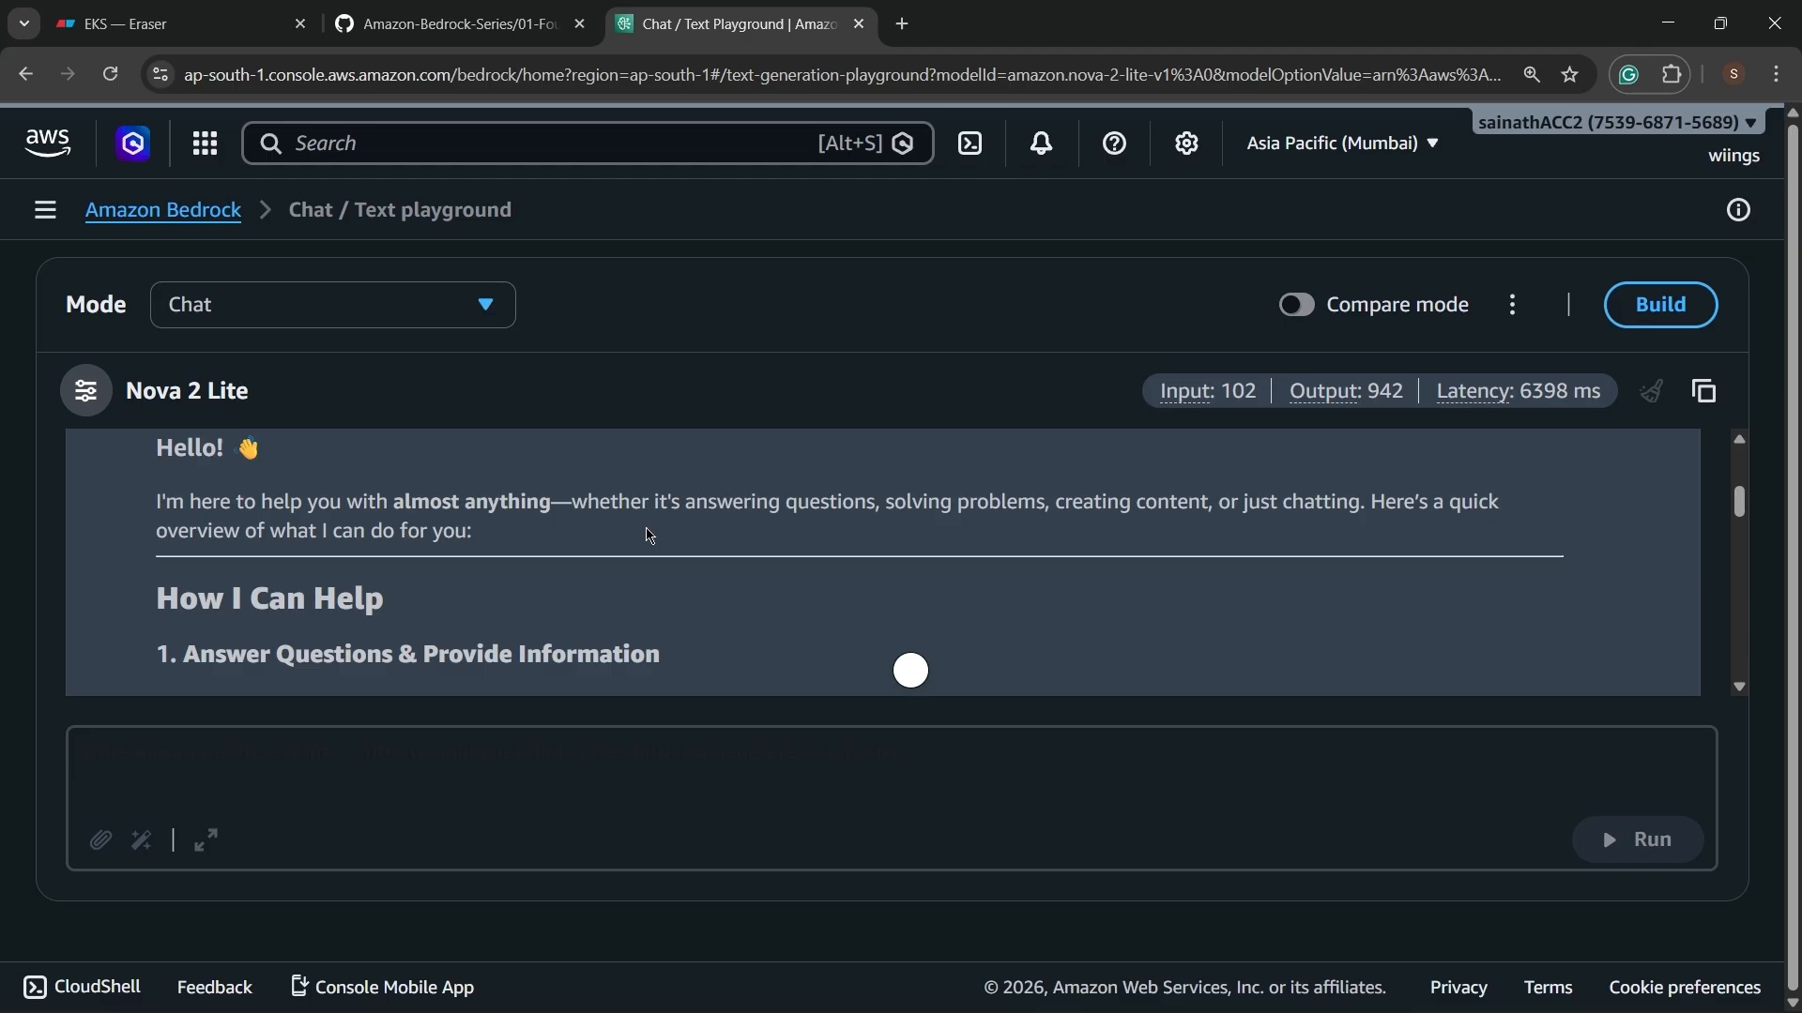
scroll(647, 528, down, 5)
scroll(643, 519, down, 2)
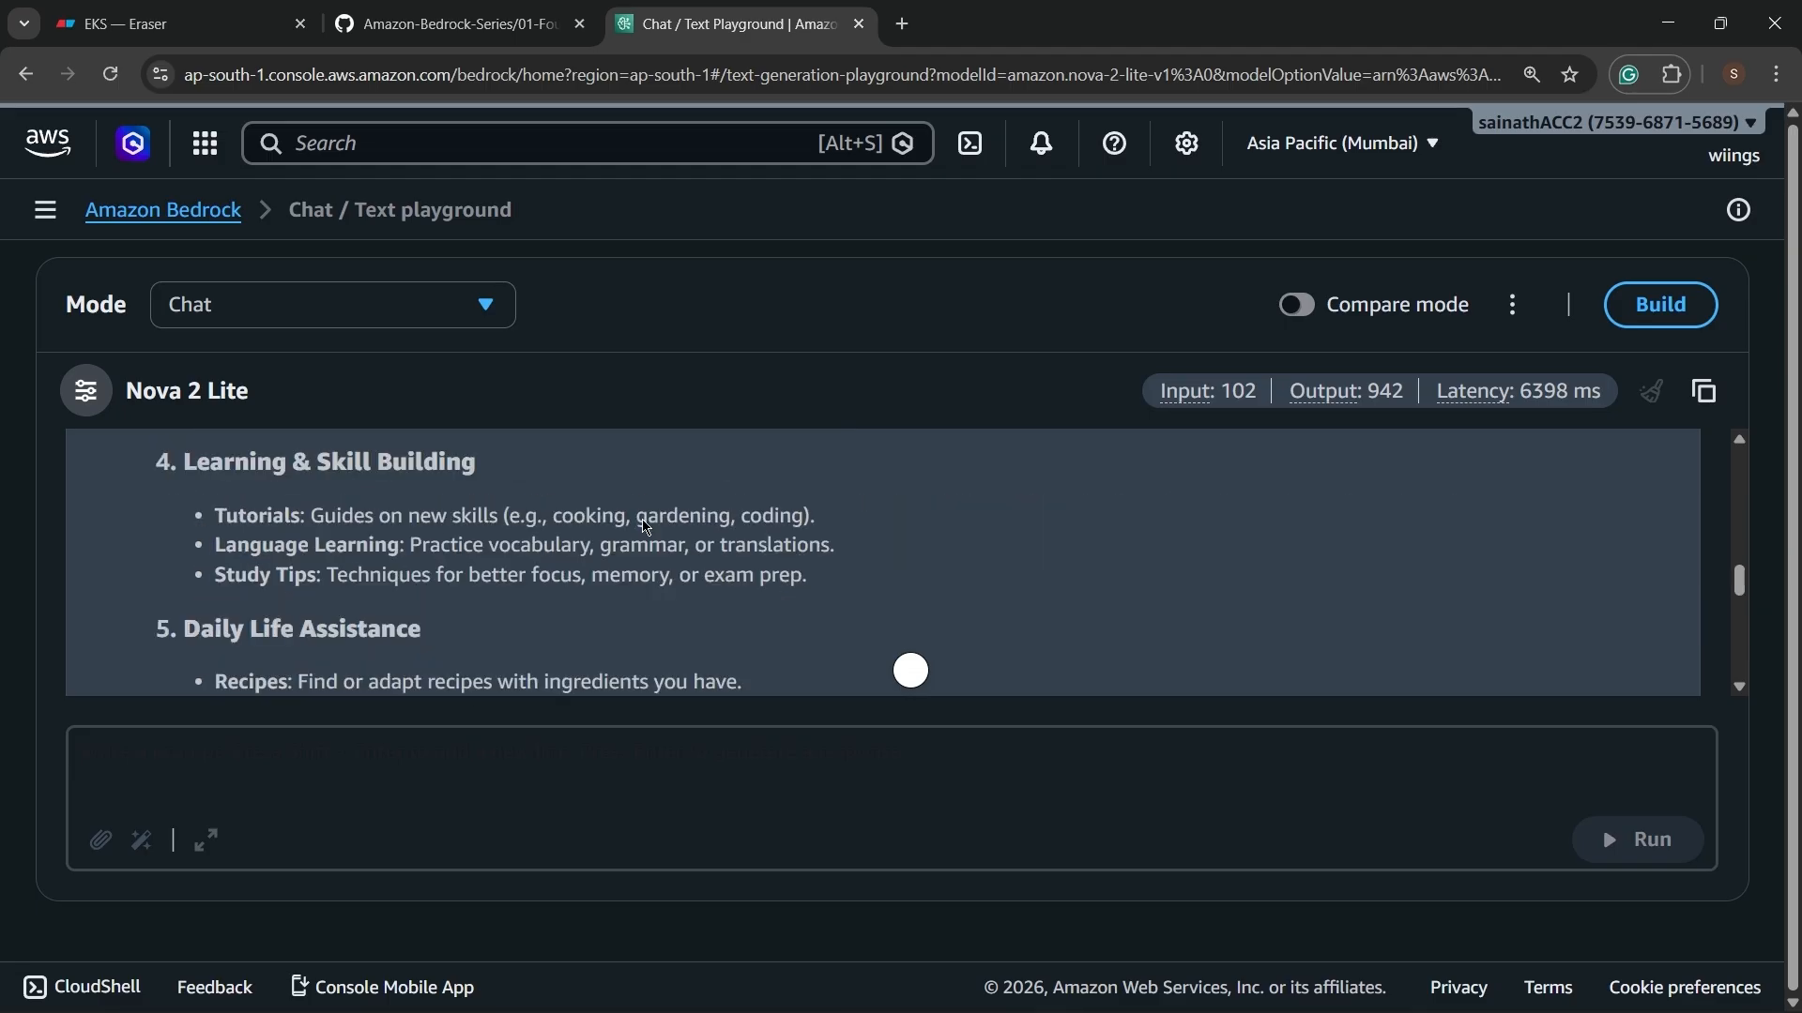
scroll(646, 528, down, 5)
scroll(646, 528, down, 3)
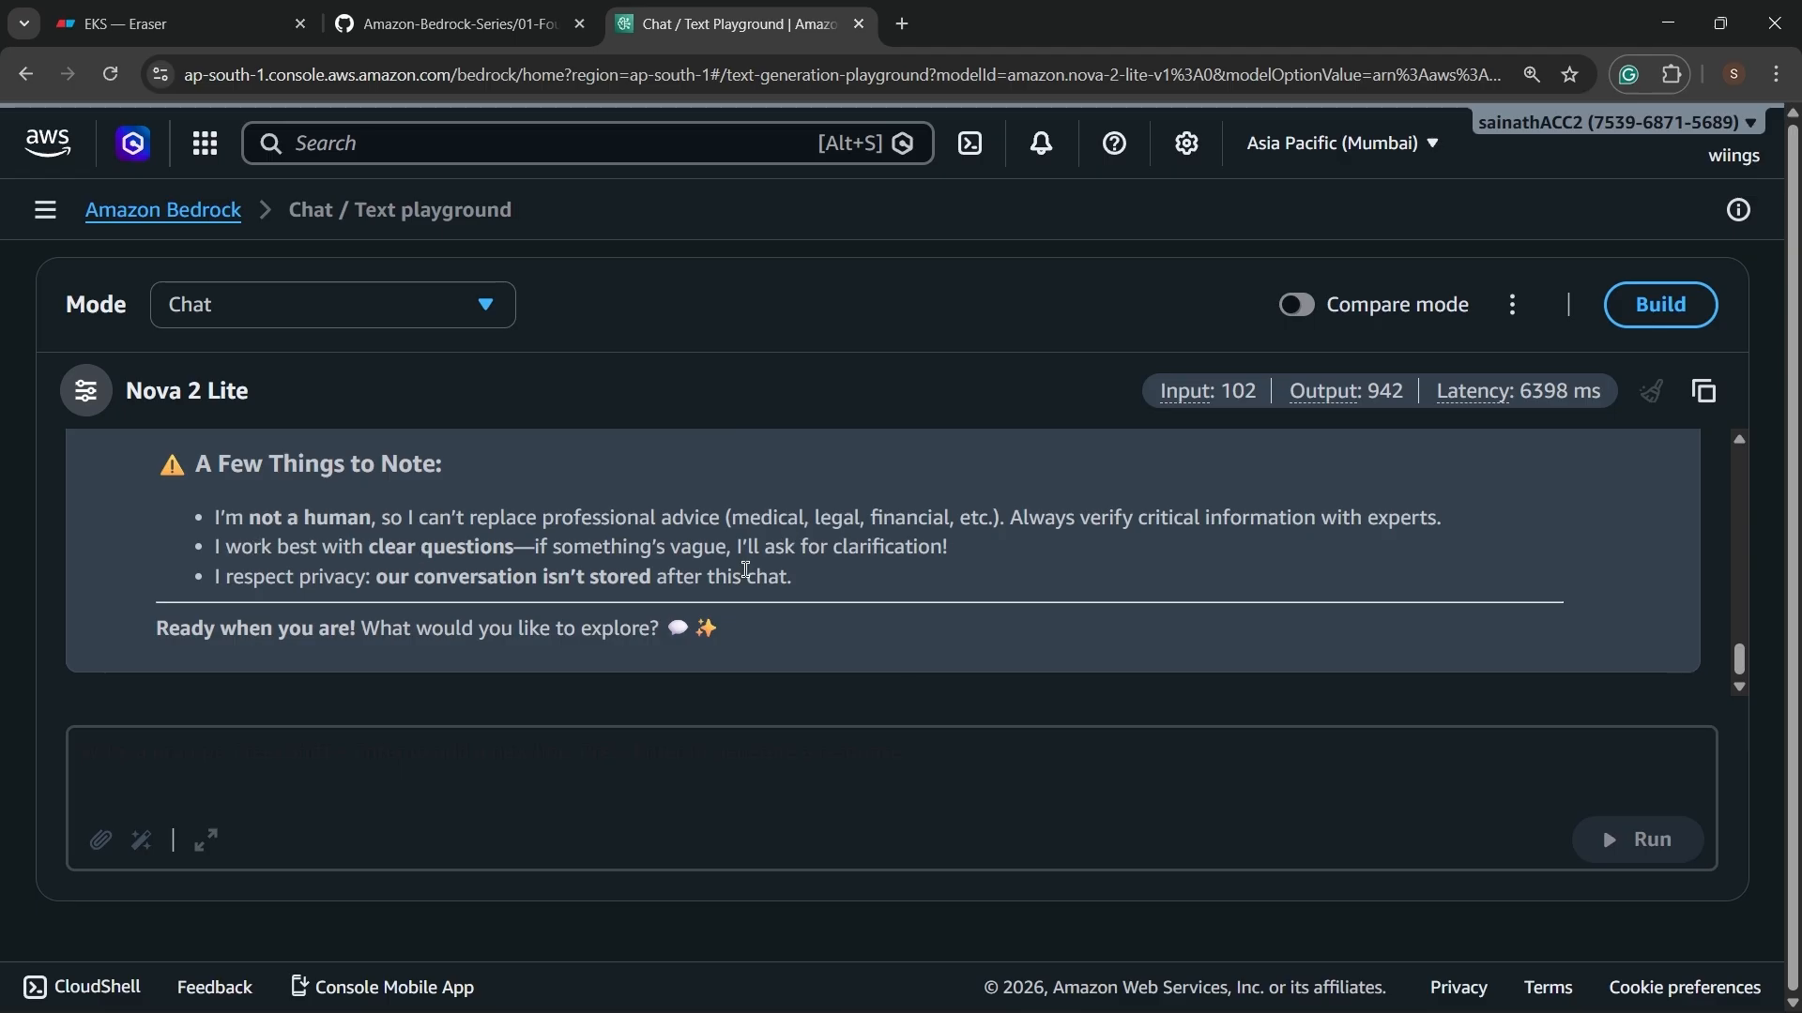
scroll(765, 627, up, 5)
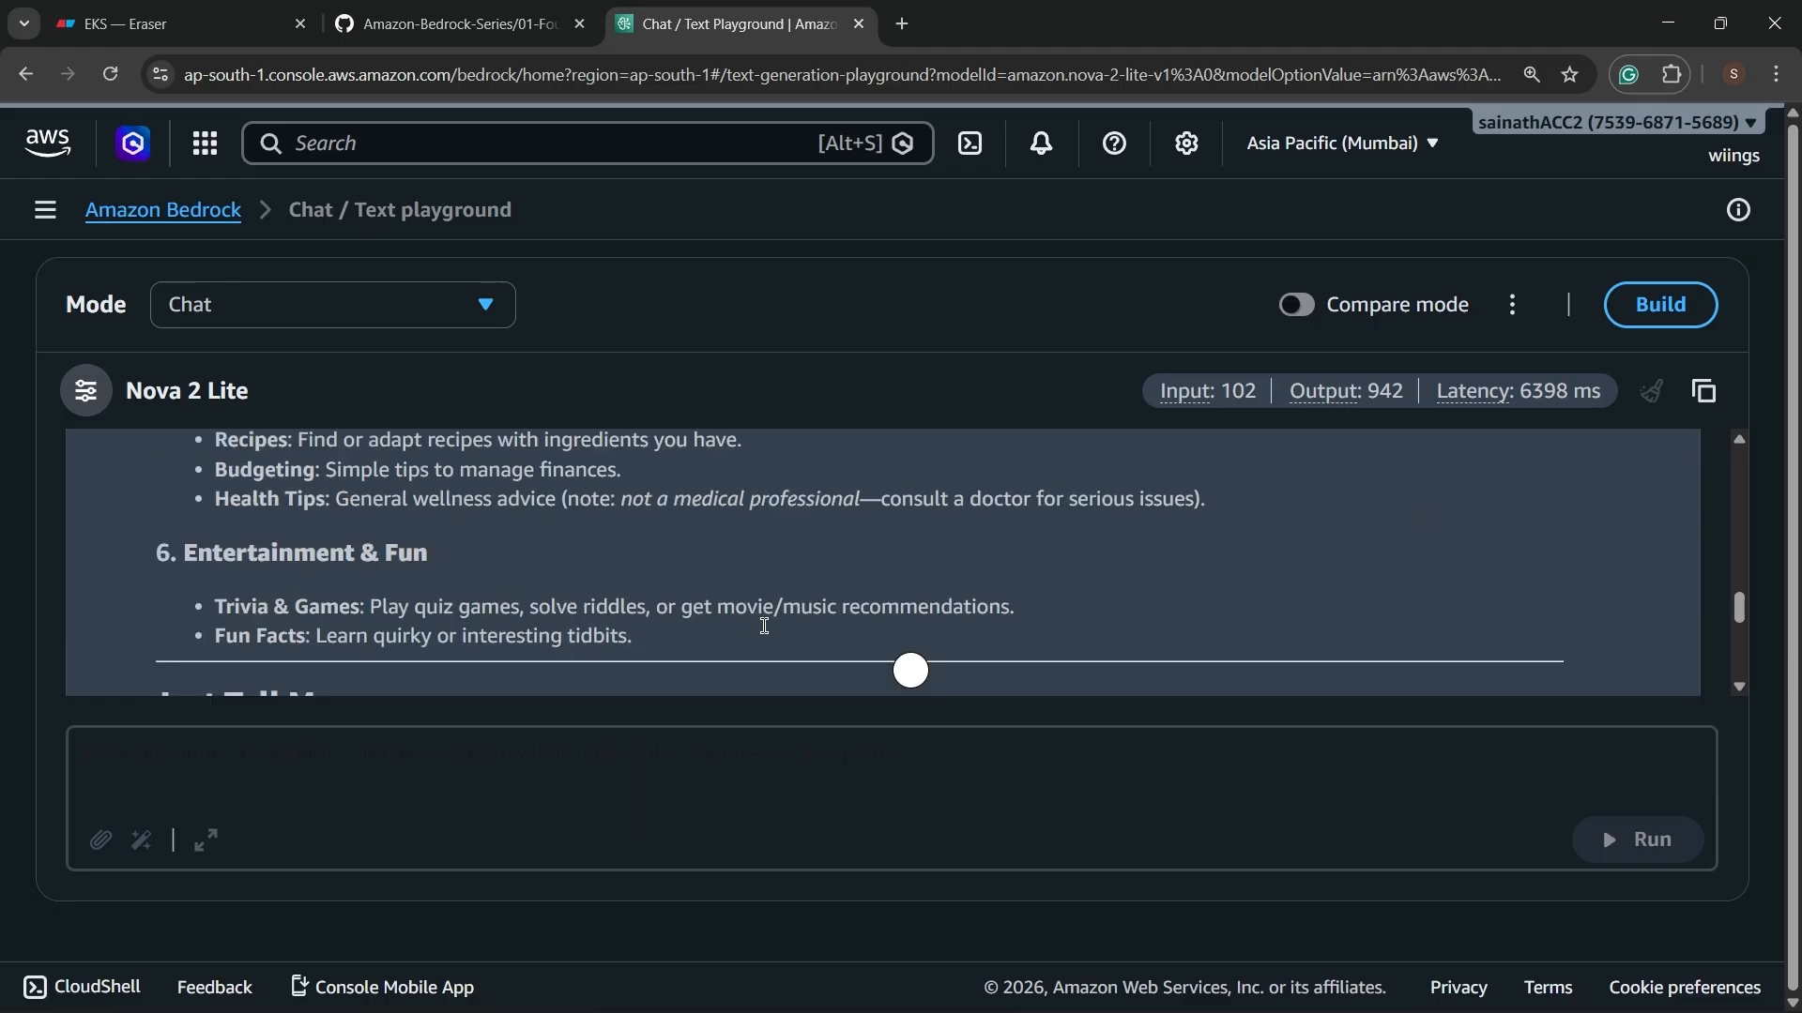
scroll(765, 627, up, 10)
scroll(765, 627, up, 5)
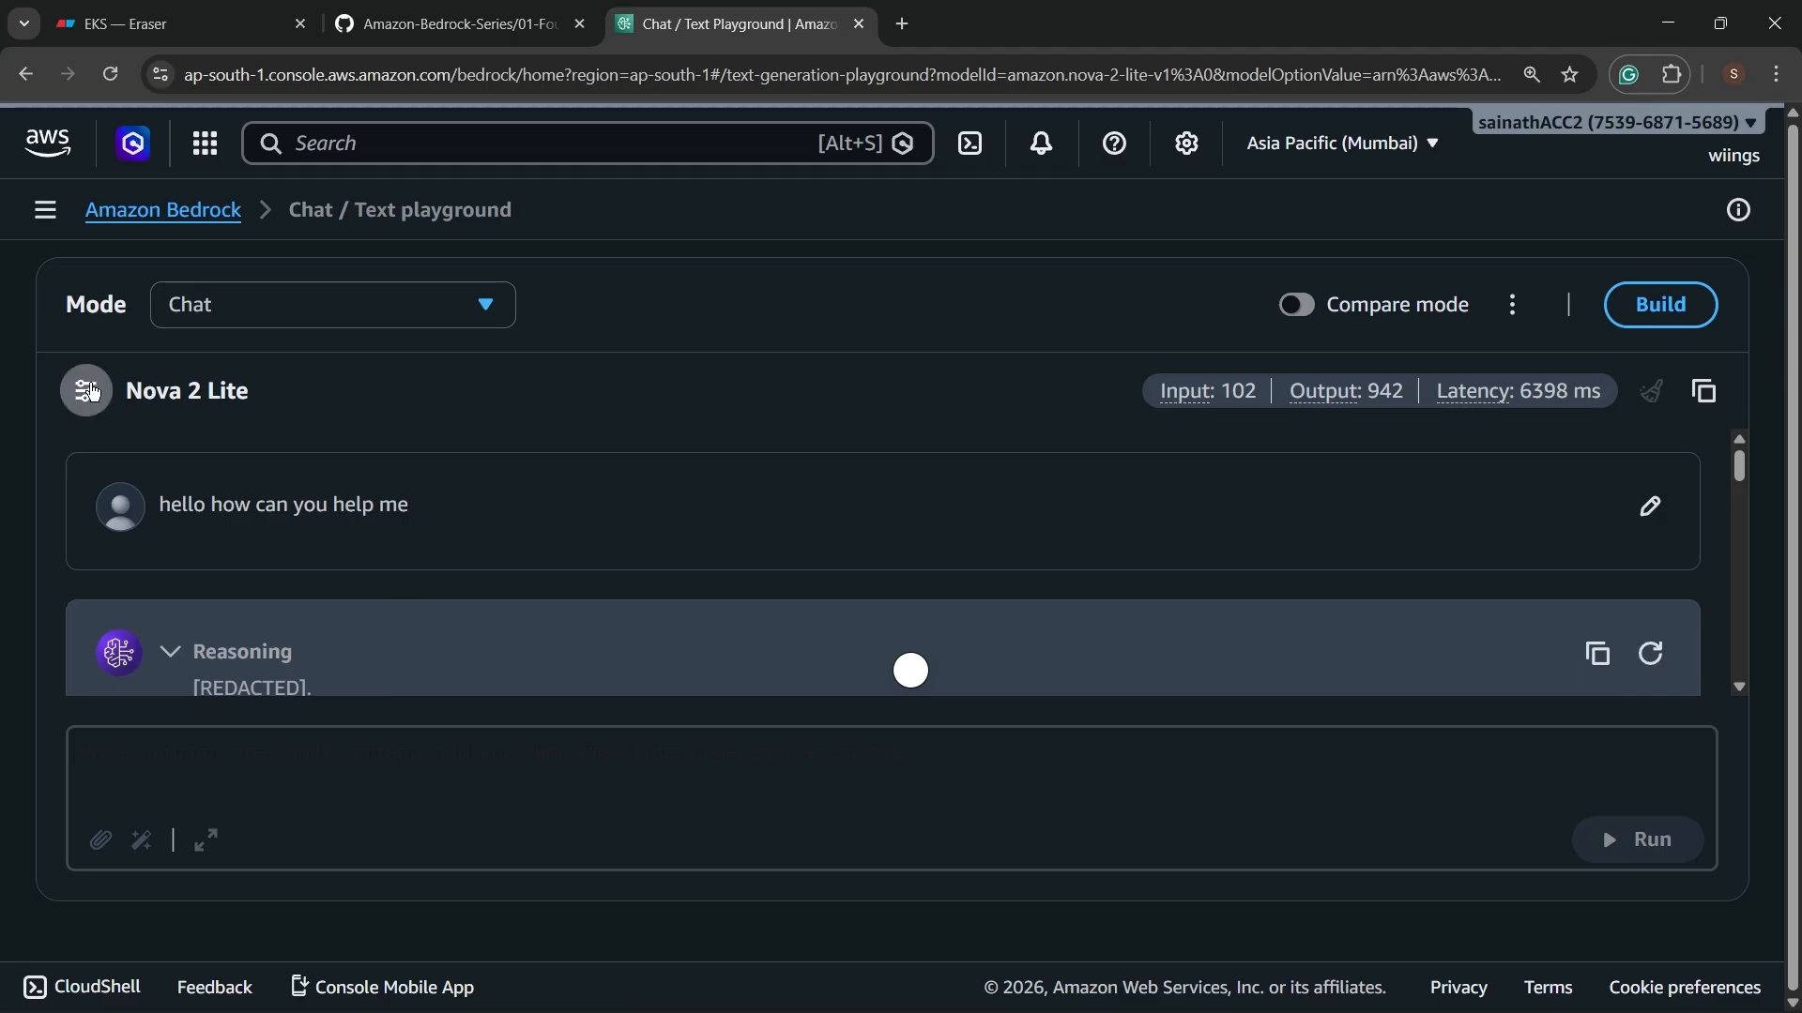
click(88, 391)
click(520, 394)
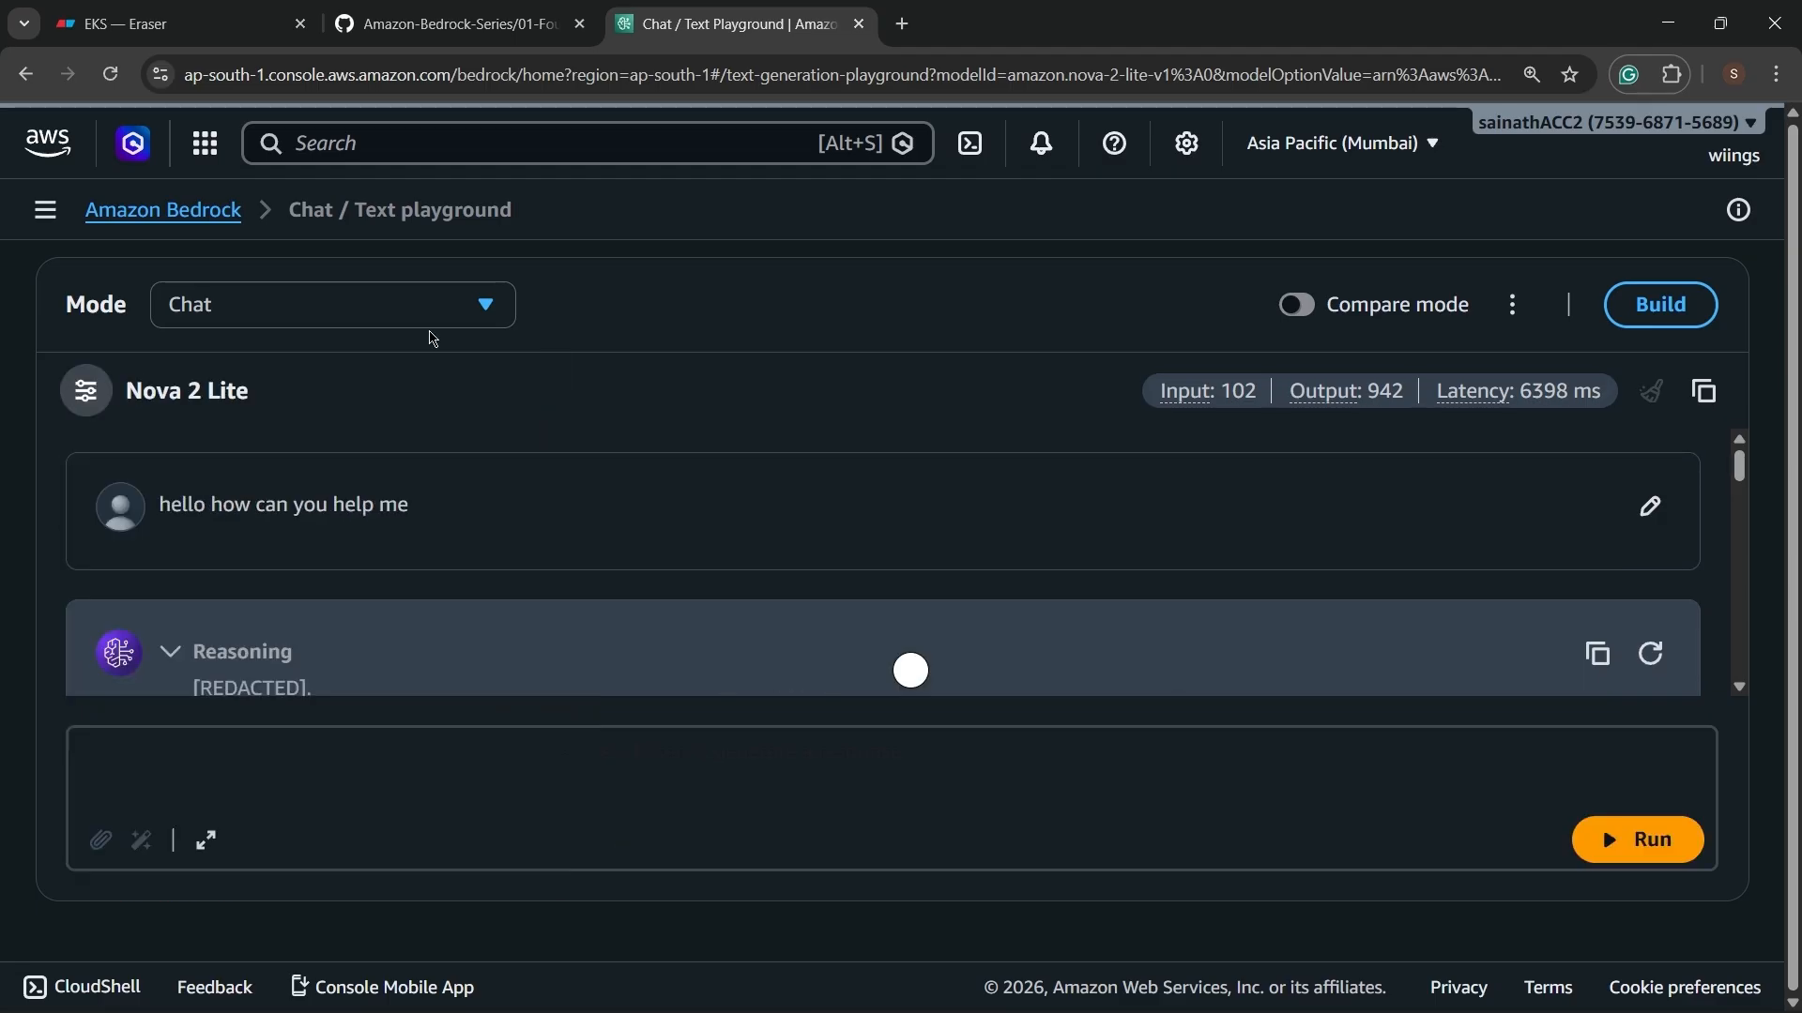
Enable compare mode, agreeing to clear the chat, and apply Anthropic's Claude Sonnet 4.5 with the Global Claude Sonnet 4.5 inference profile as the second model.
click(1297, 306)
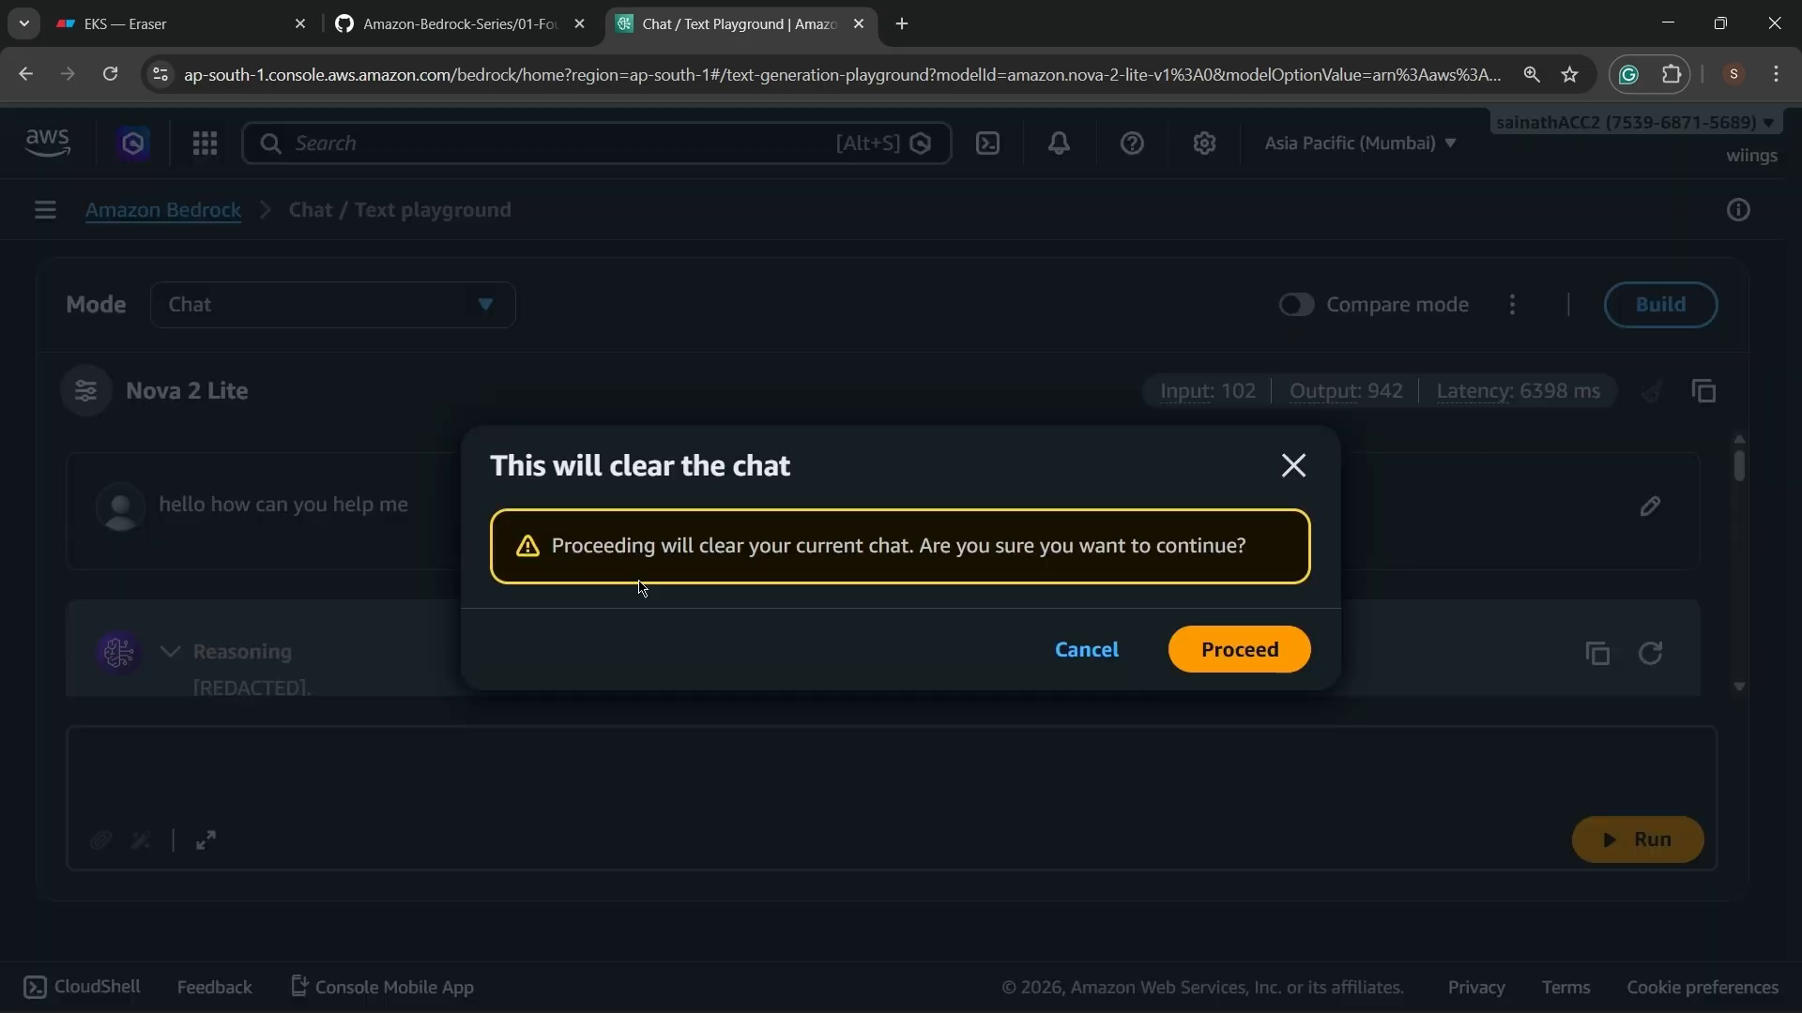
click(1239, 649)
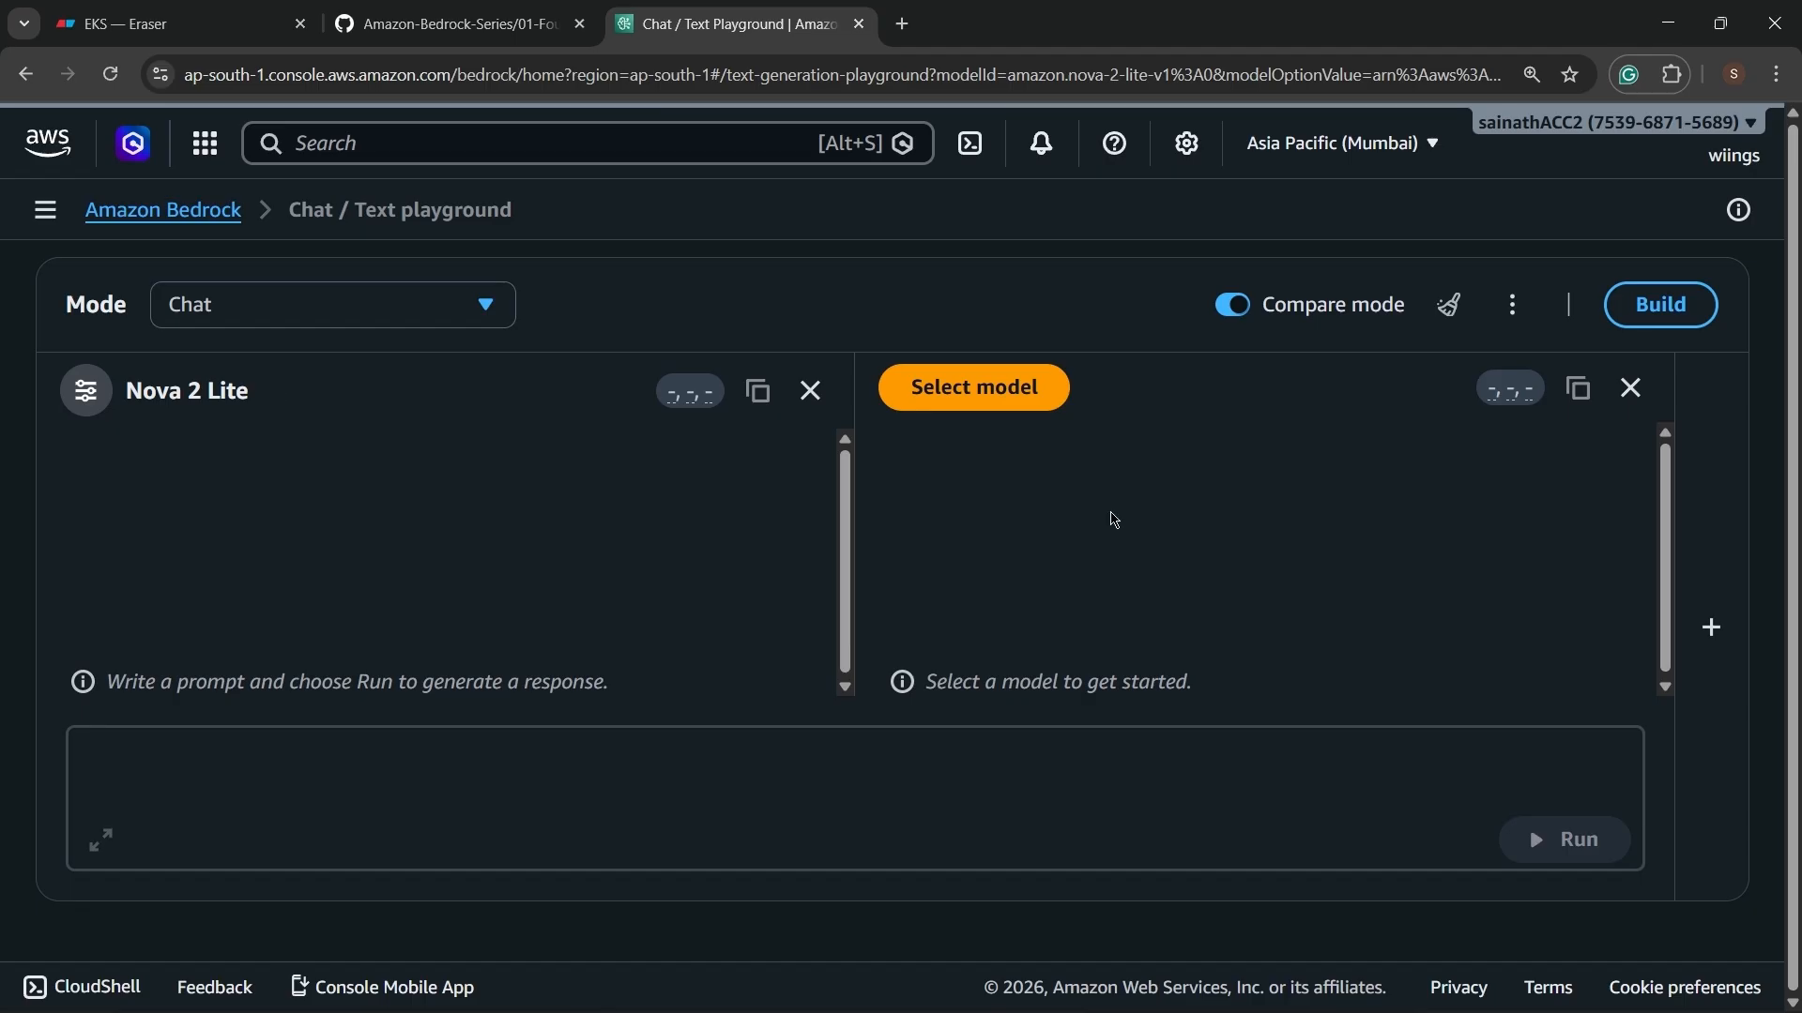
click(974, 388)
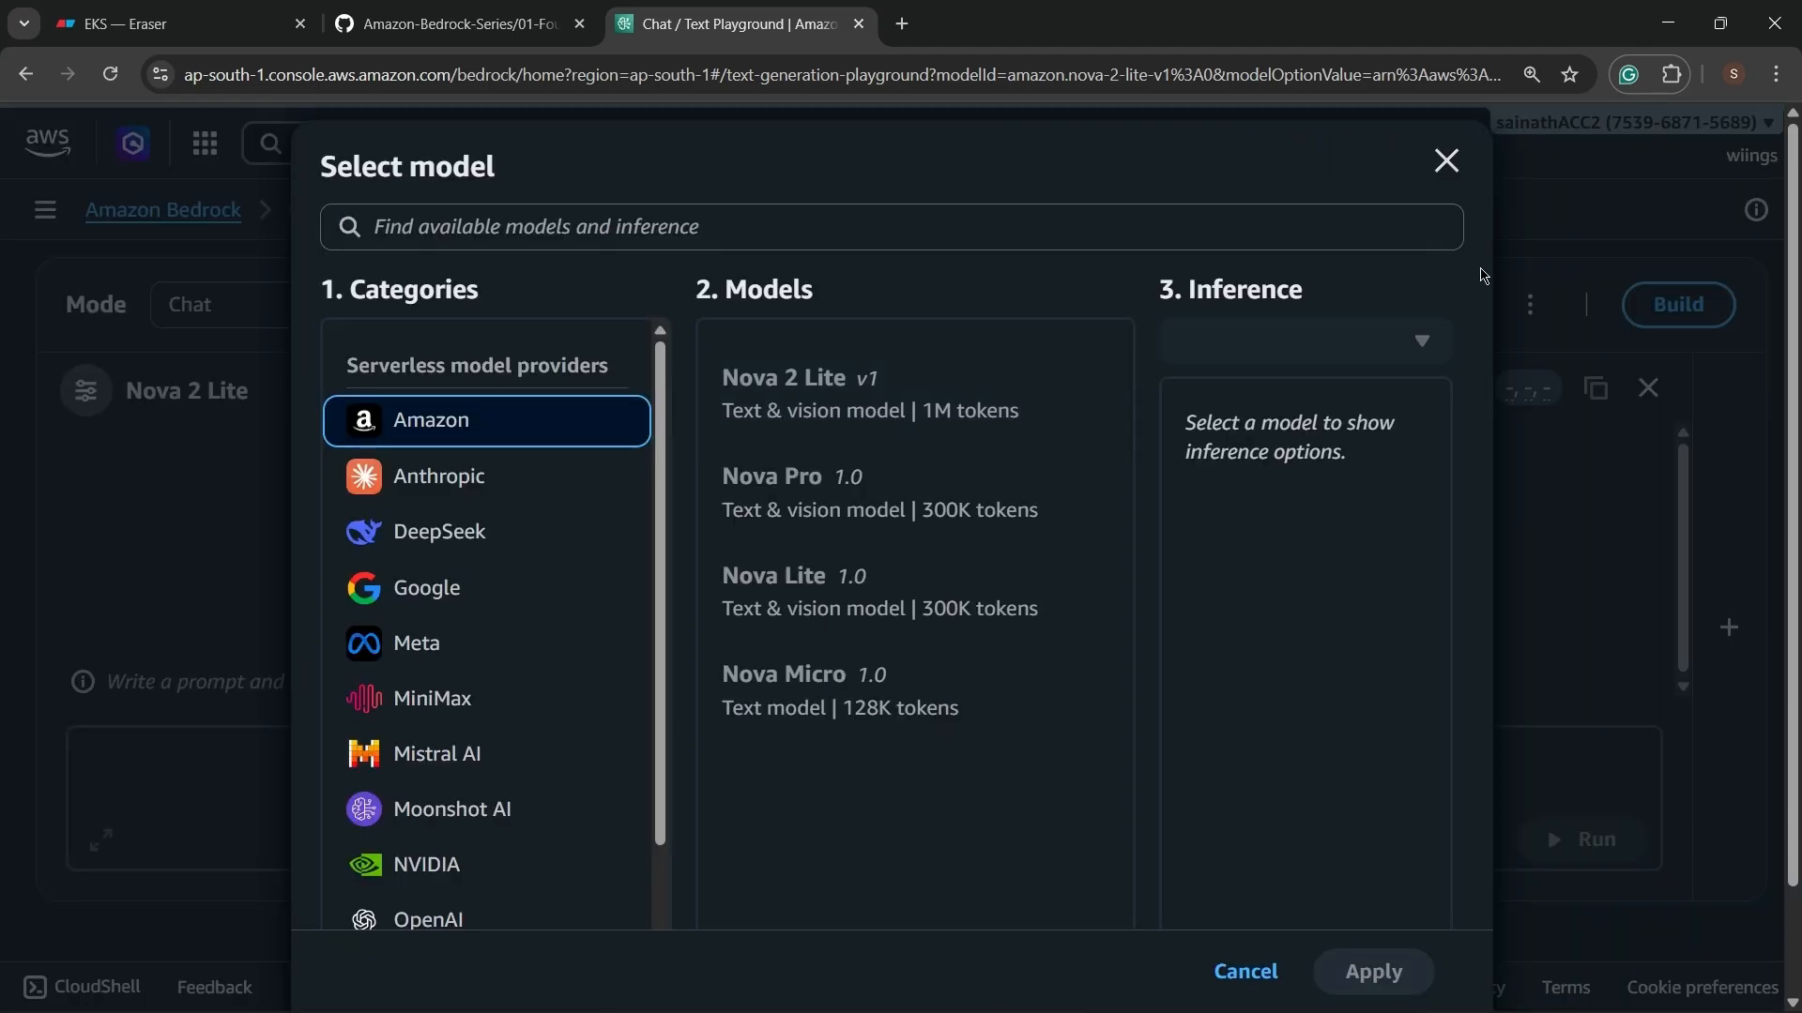
click(462, 479)
click(884, 516)
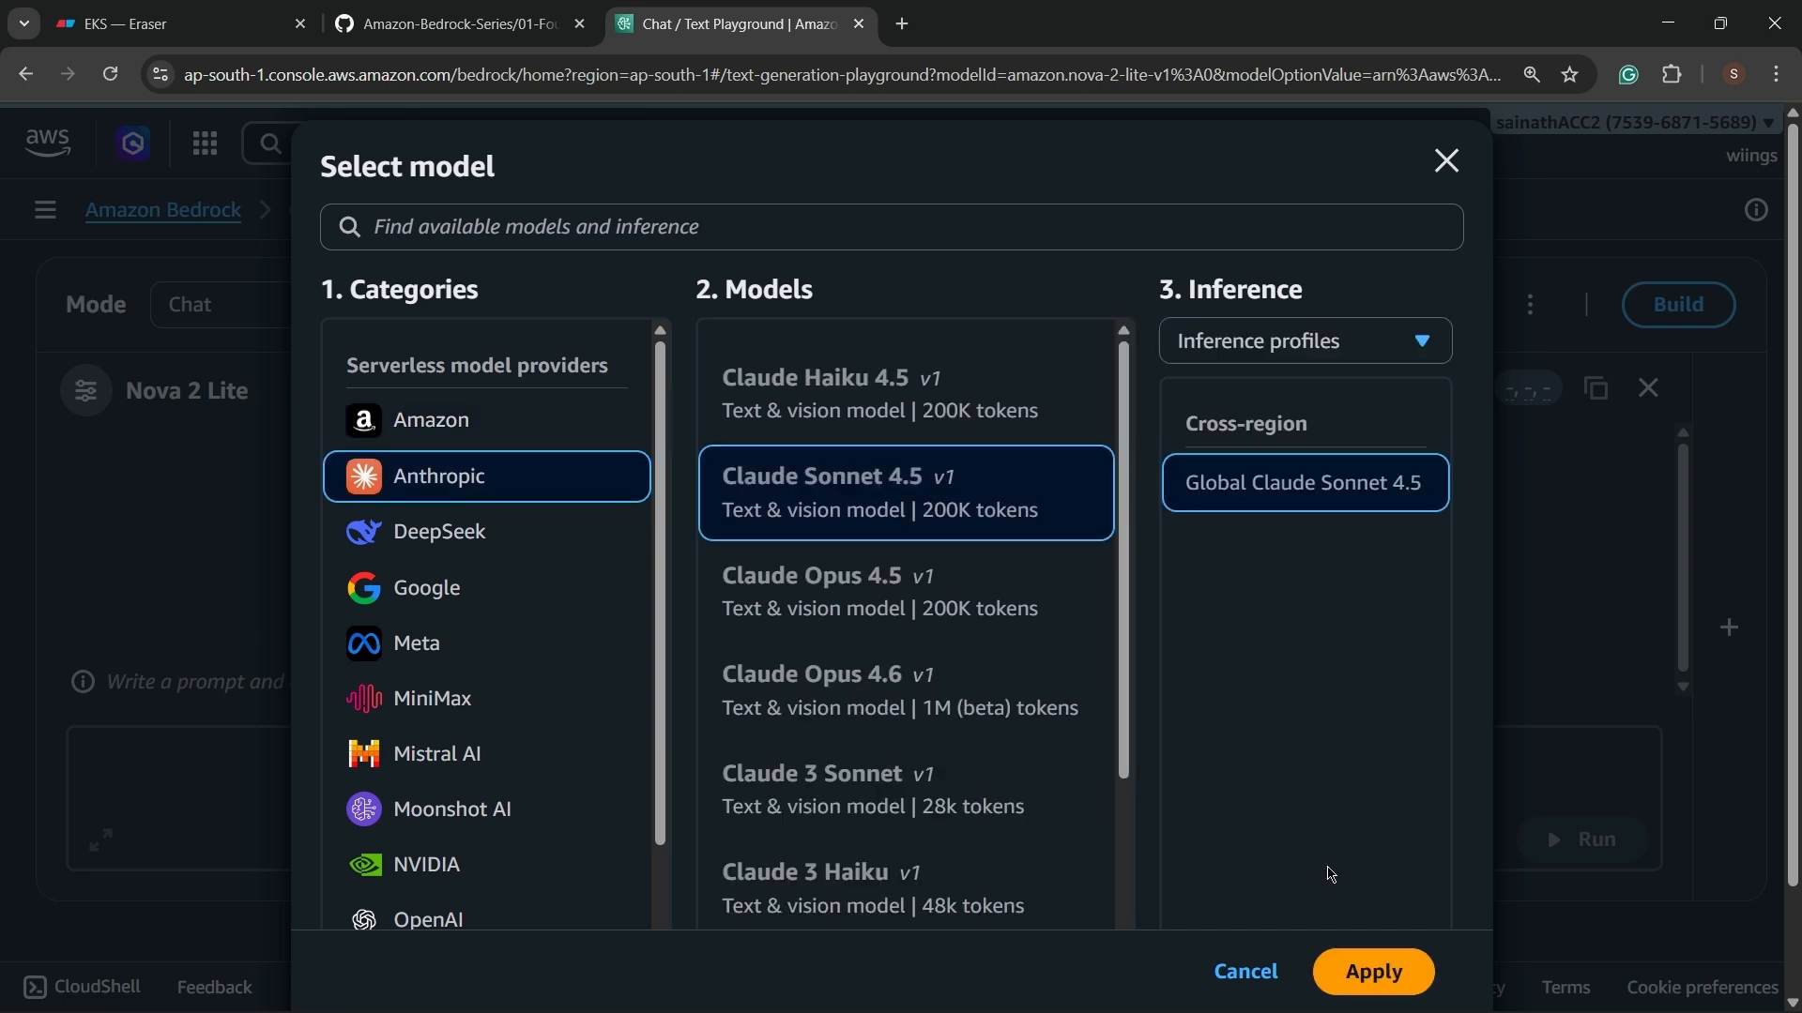
click(1390, 976)
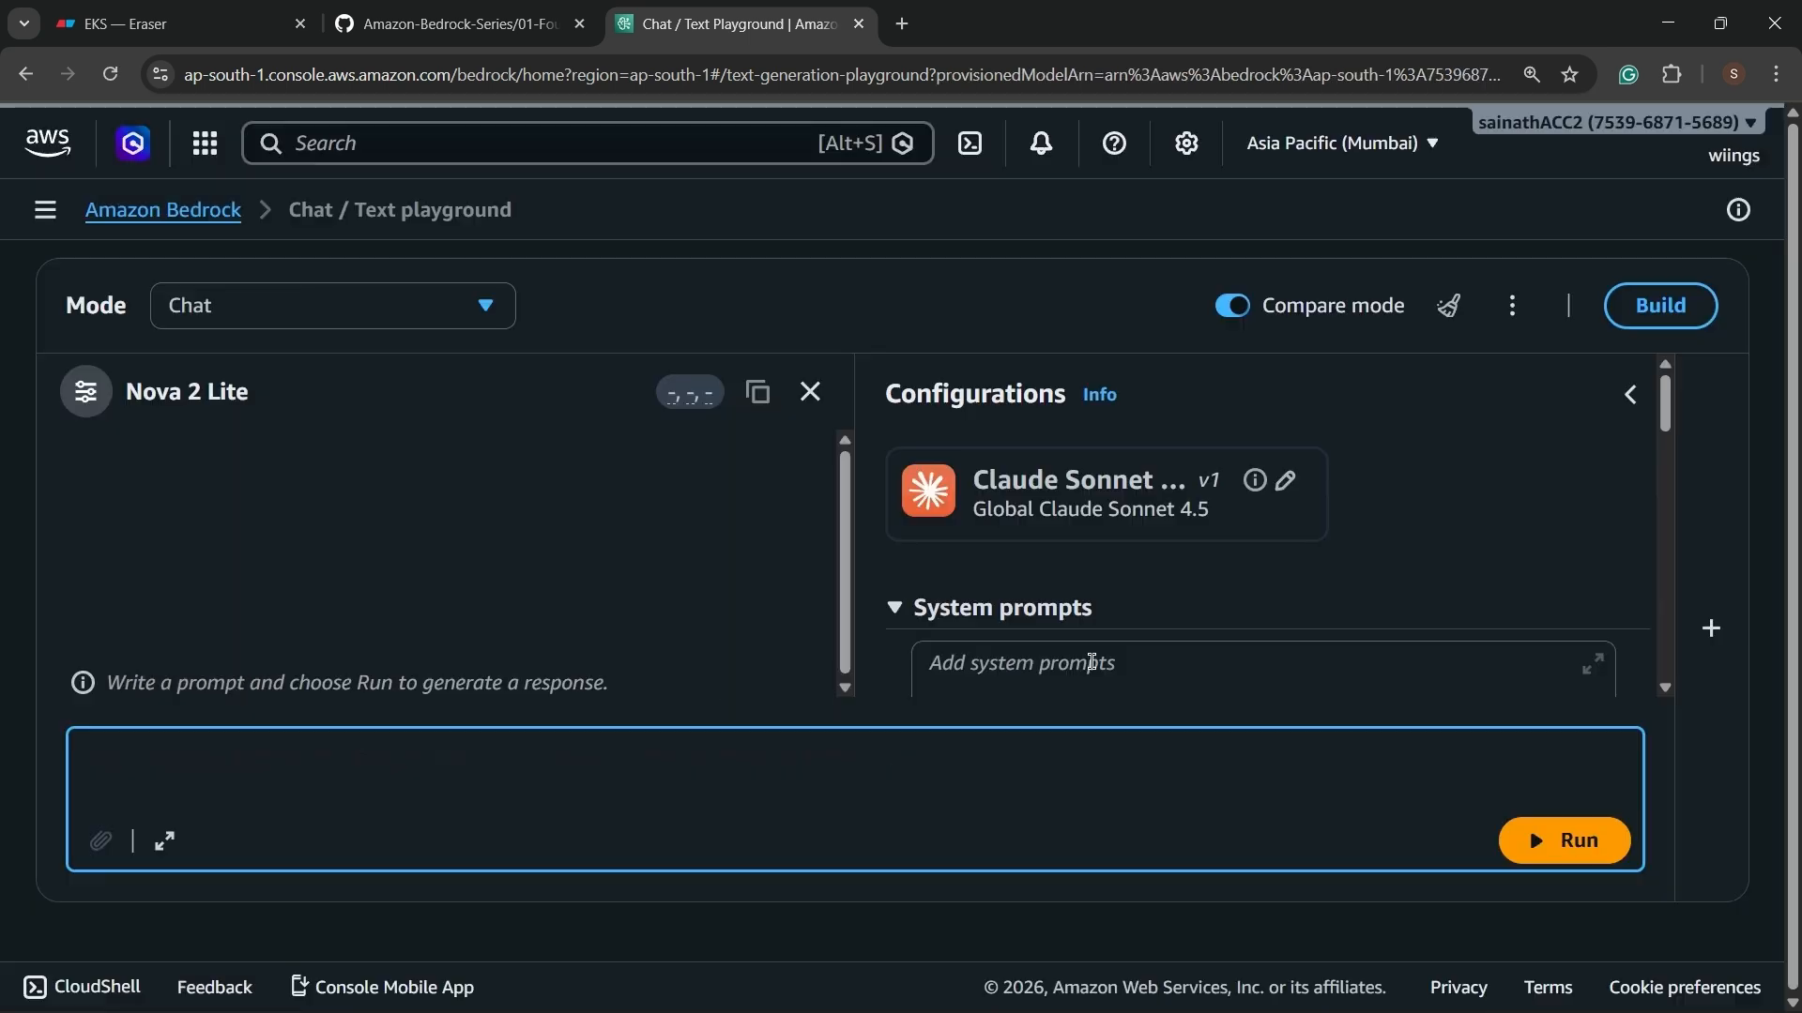
Review the Claude Sonnet 4.5 configurations: maximum output tokens, stop sequences, temperature, Top K, guardrails and prompt caching.
scroll(1164, 489, down, 3)
scroll(1154, 483, down, 3)
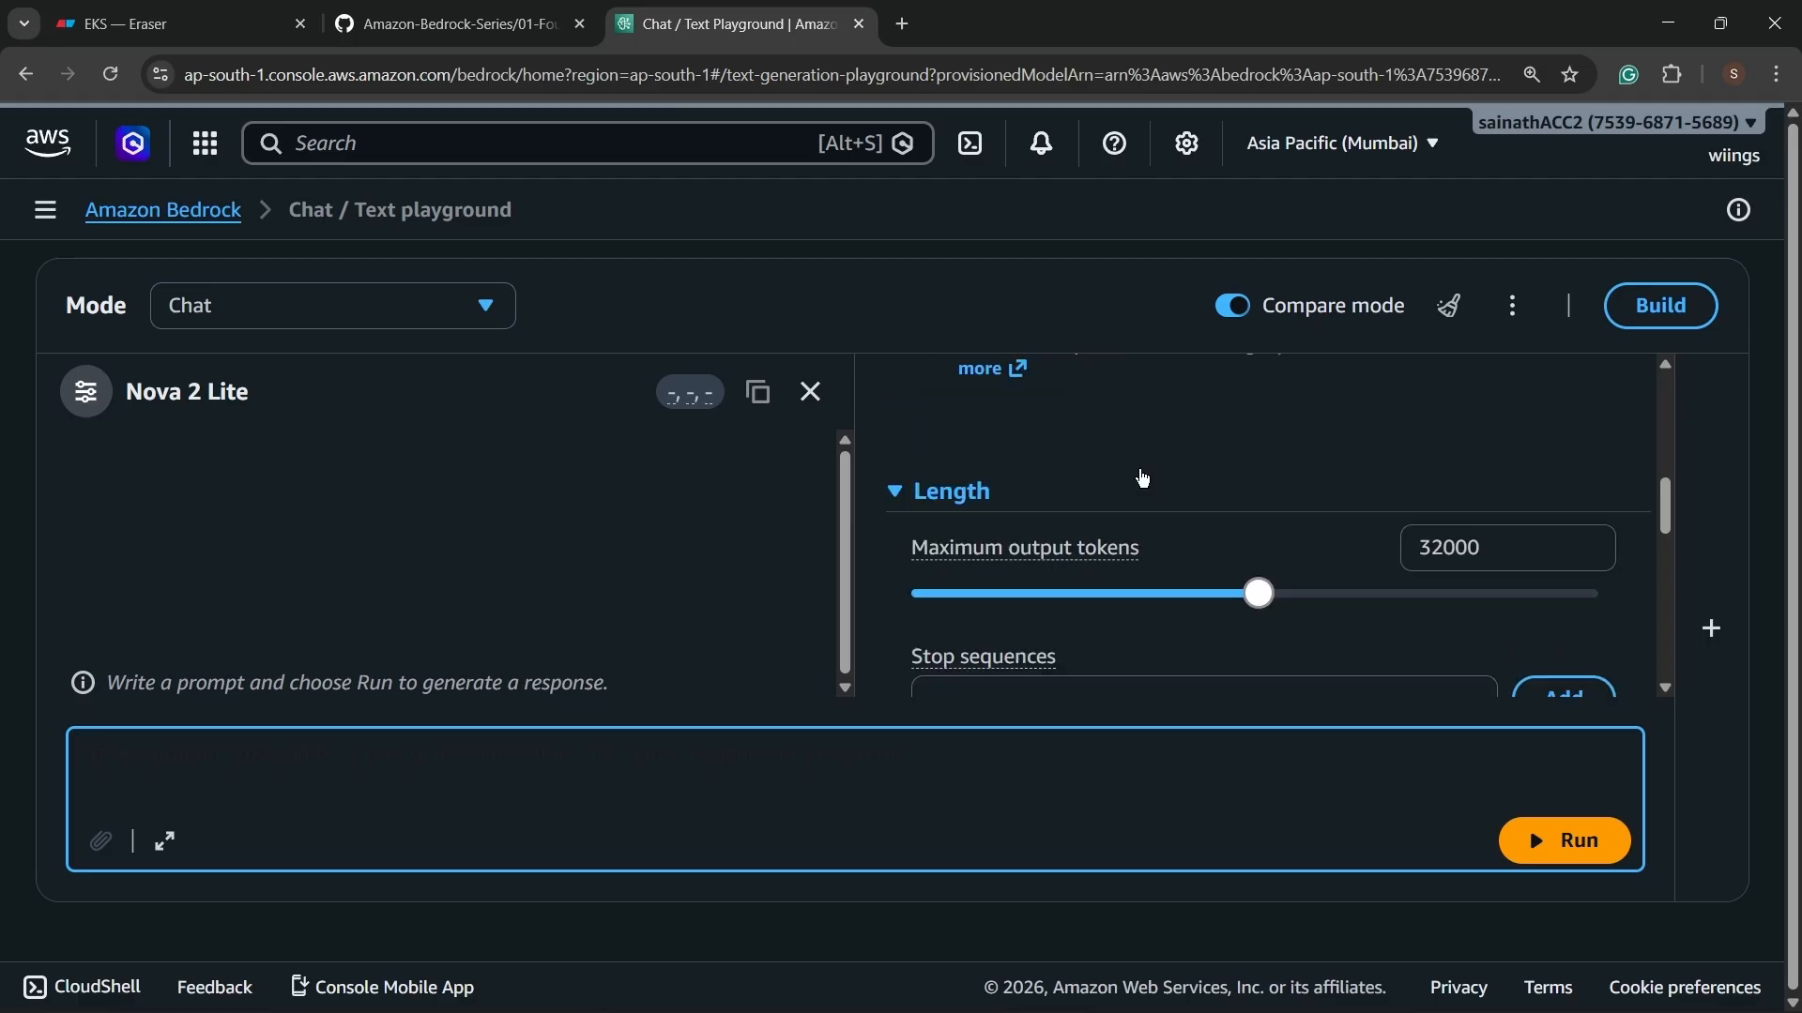
scroll(1135, 507, down, 3)
scroll(1155, 561, down, 3)
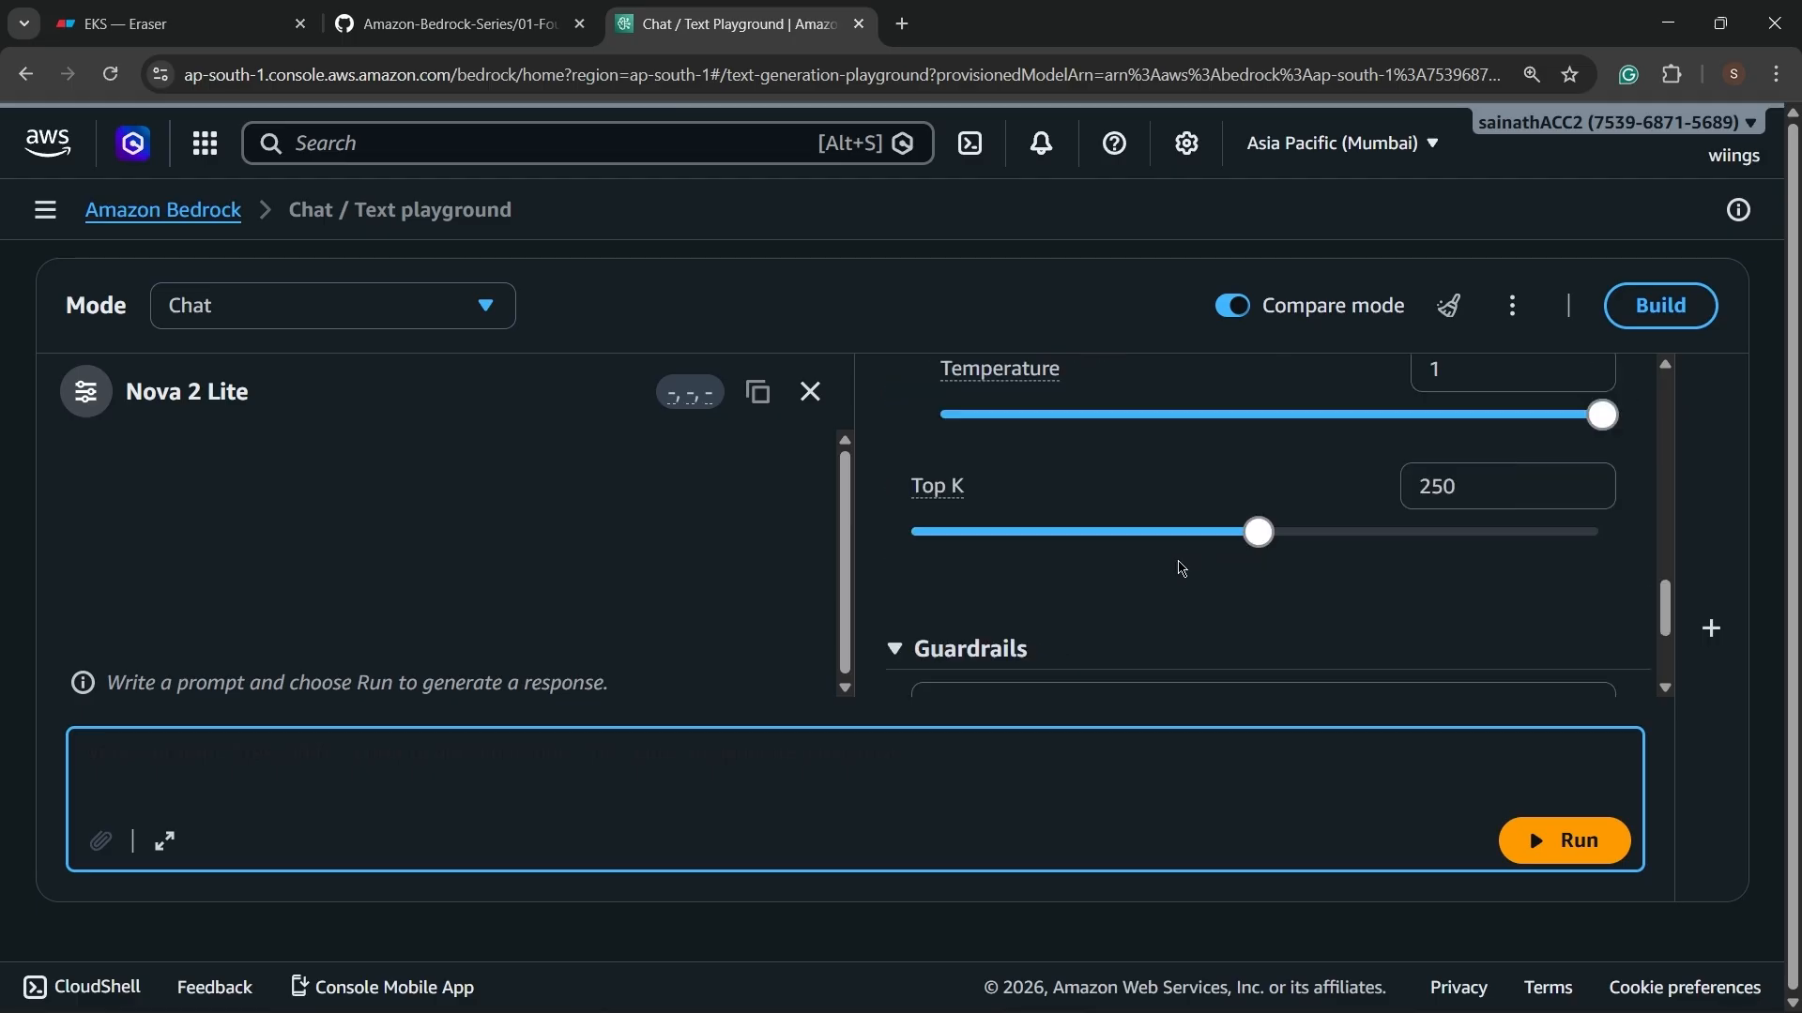
scroll(1126, 554, down, 1)
scroll(1097, 535, down, 2)
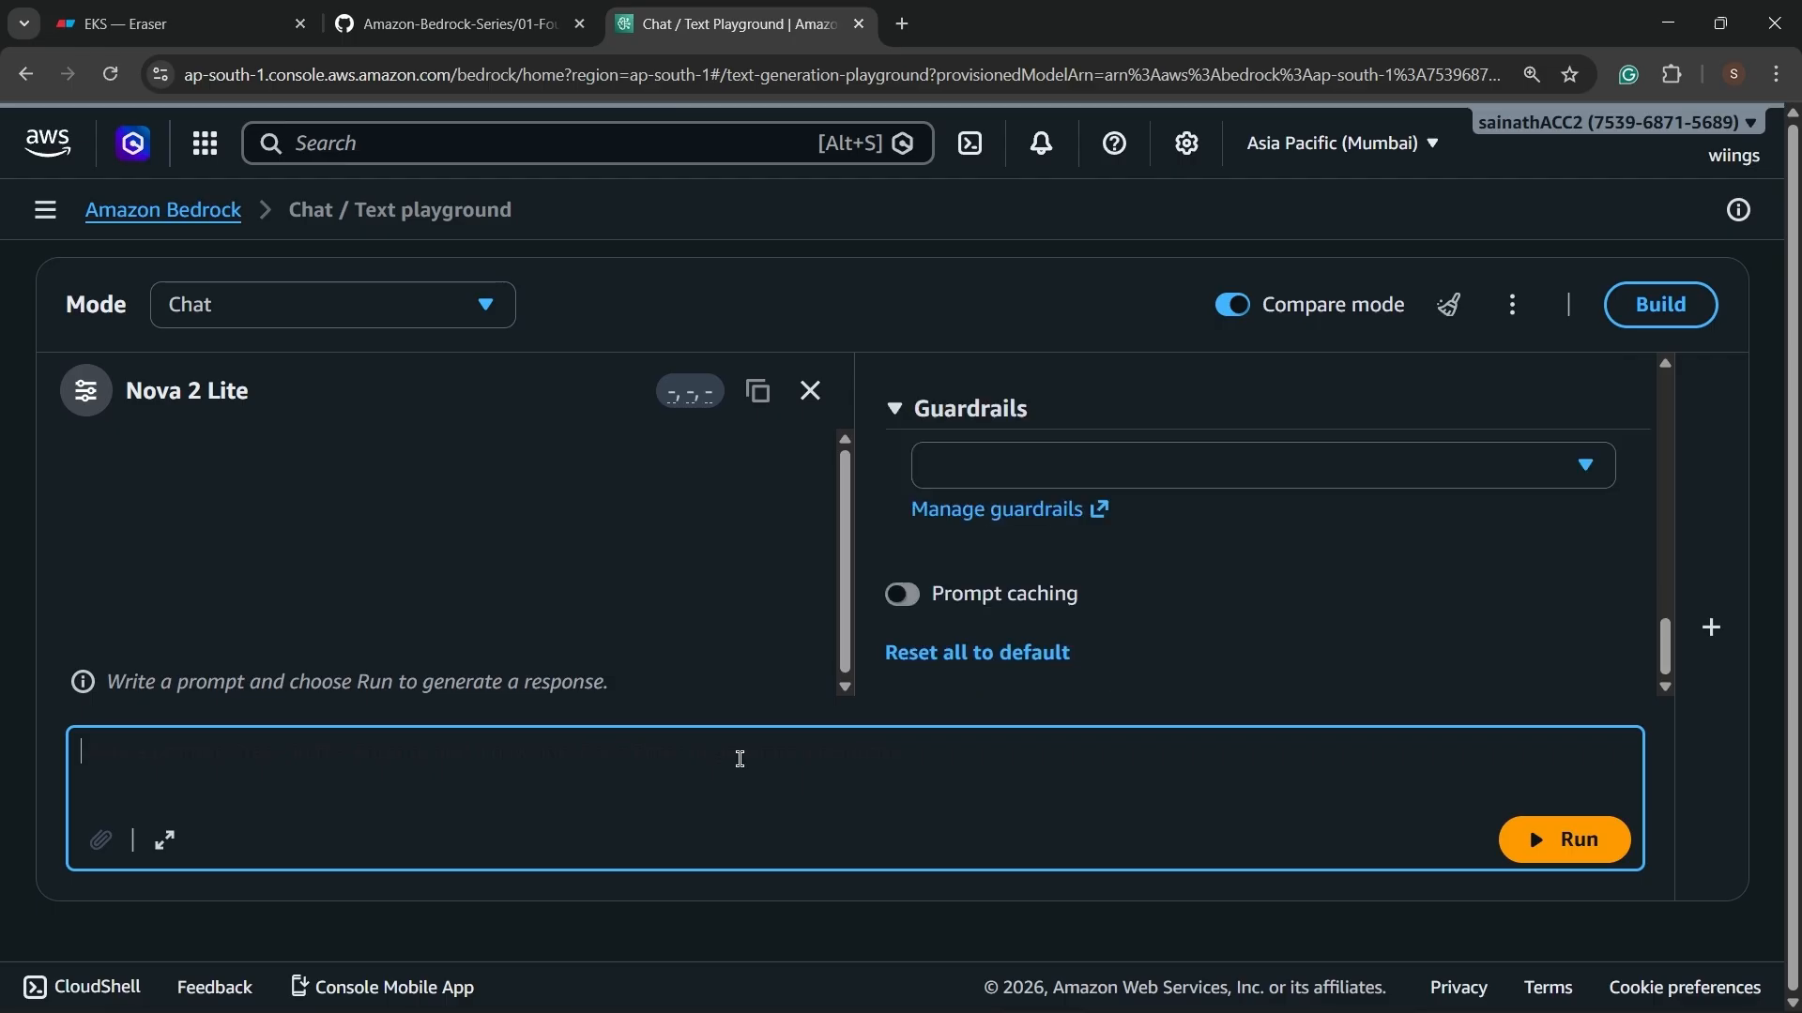
text(Hello how can you )
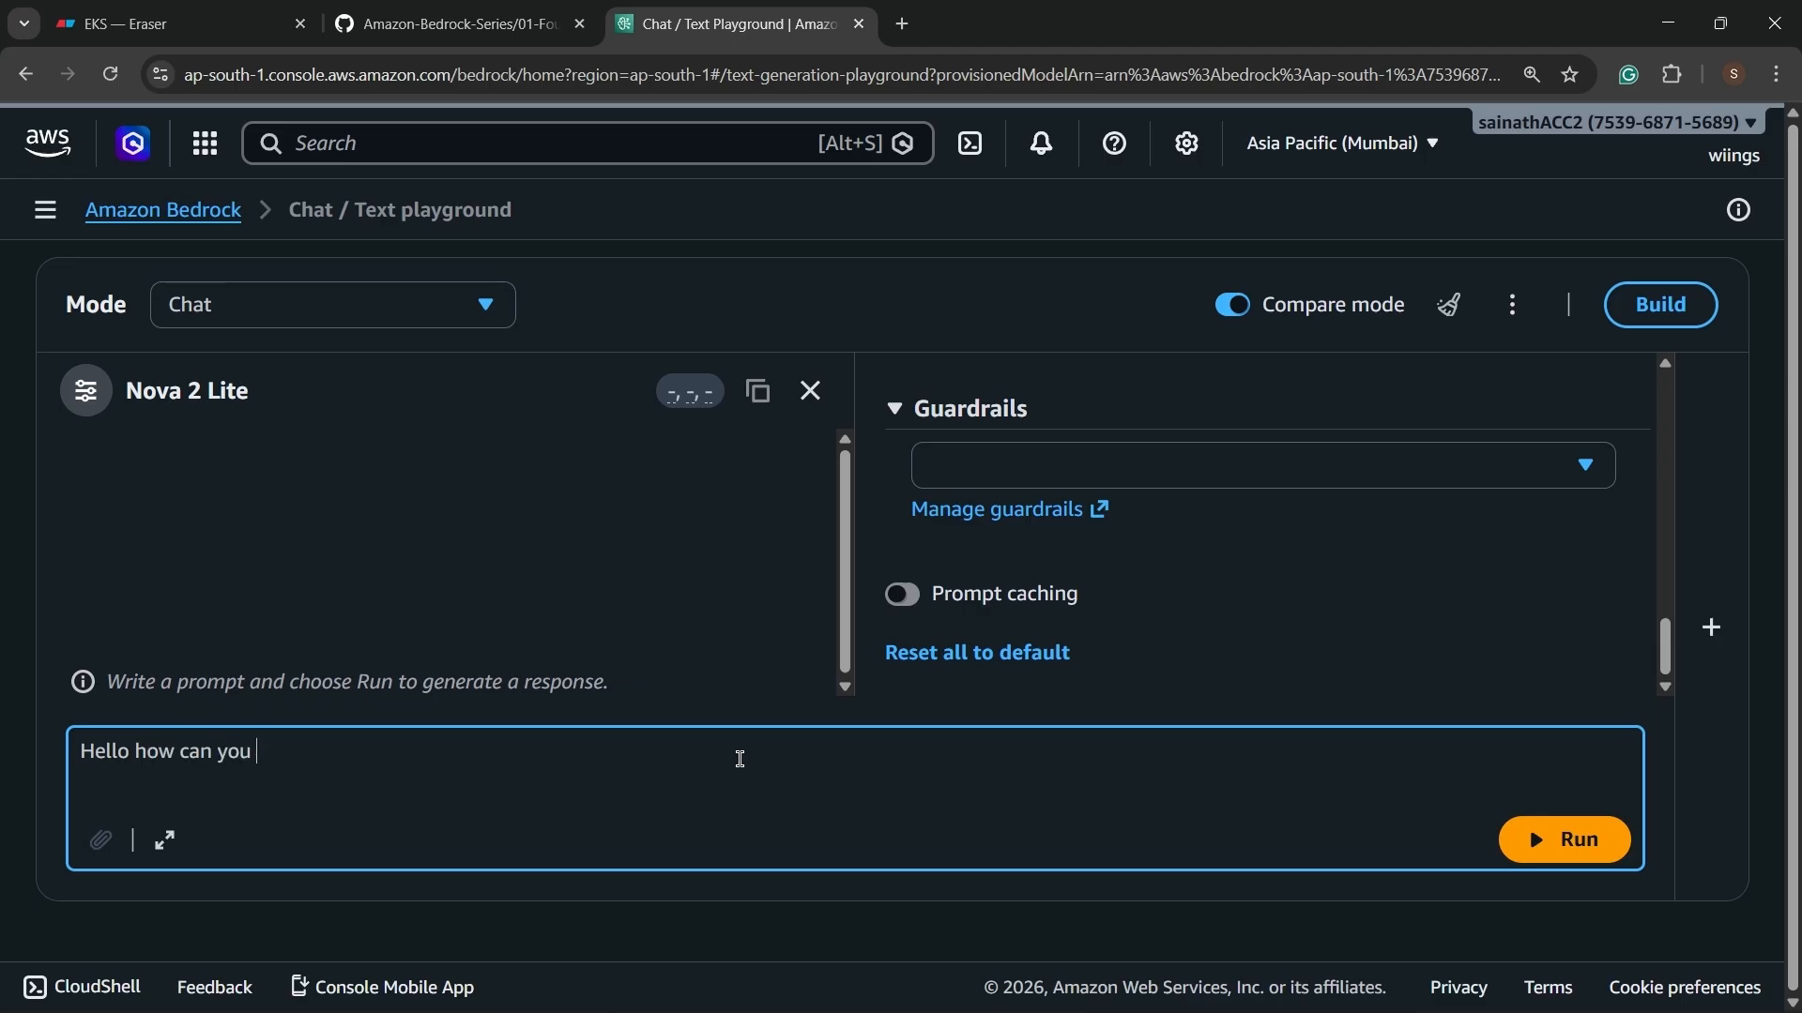
text(y)
key(BackSpace)
key(BackSpace)
key(BackSpace)
key(BackSpace)
key(BackSpace)
key(BackSpace)
key(BackSpace)
key(BackSpace)
key(BackSpace)
key(BackSpace)
key(BackSpace)
key(BackSpace)
key(BackSpace)
key(BackSpace)
key(BackSpace)
key(BackSpace)
key(BackSpace)
key(BackSpace)
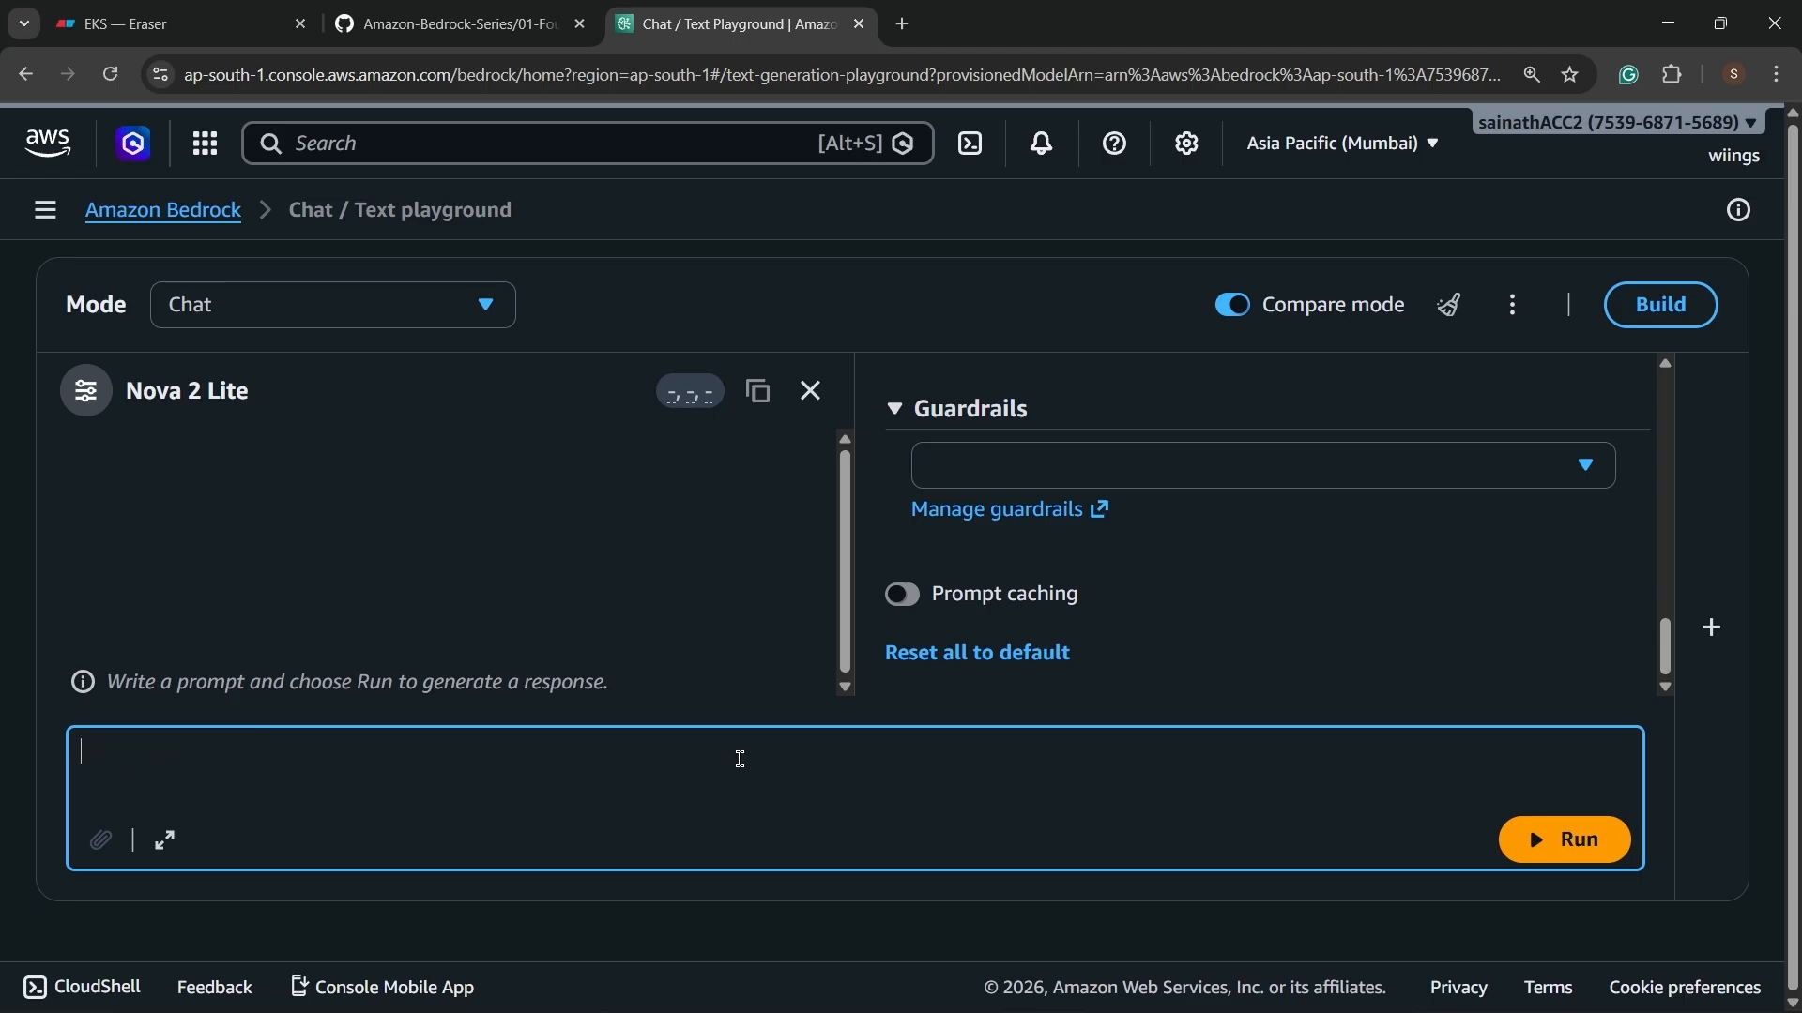
Submit the prompt "I want to learn agentic AI help me with this" to both compared models.
text(I want to lean)
key(BackSpace)
text(rn agentic)
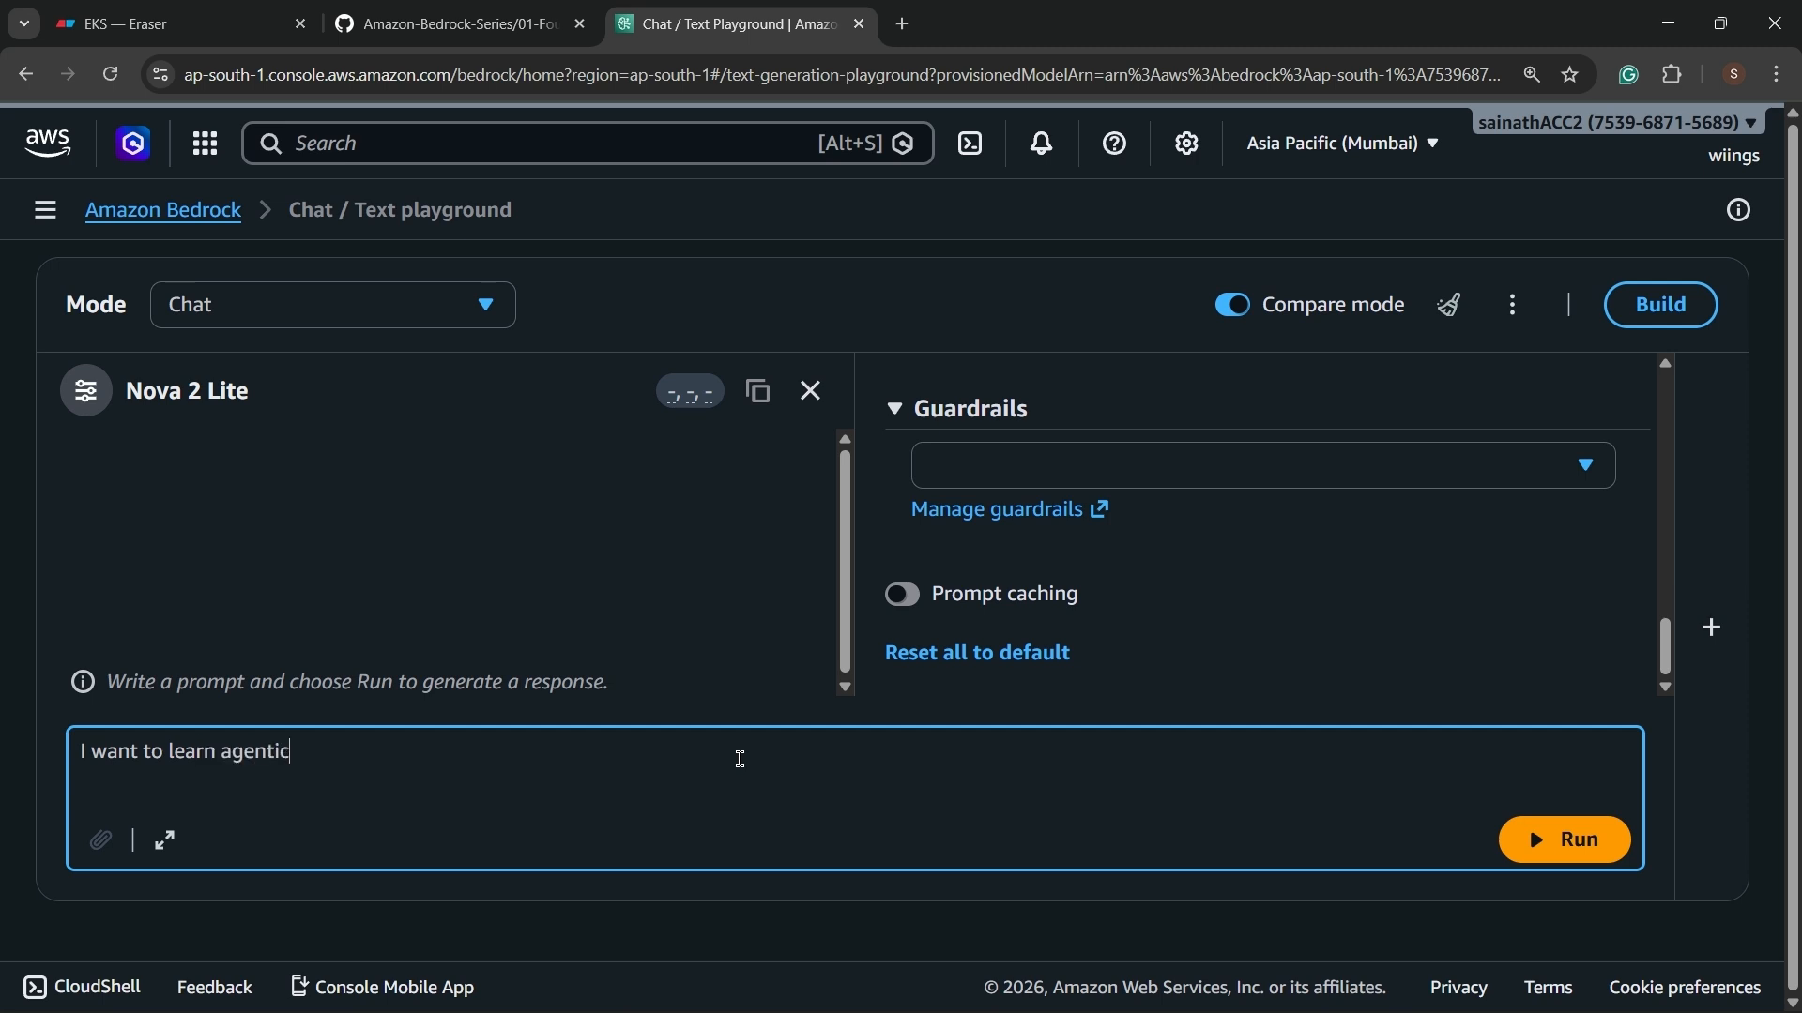
text( AI help me )
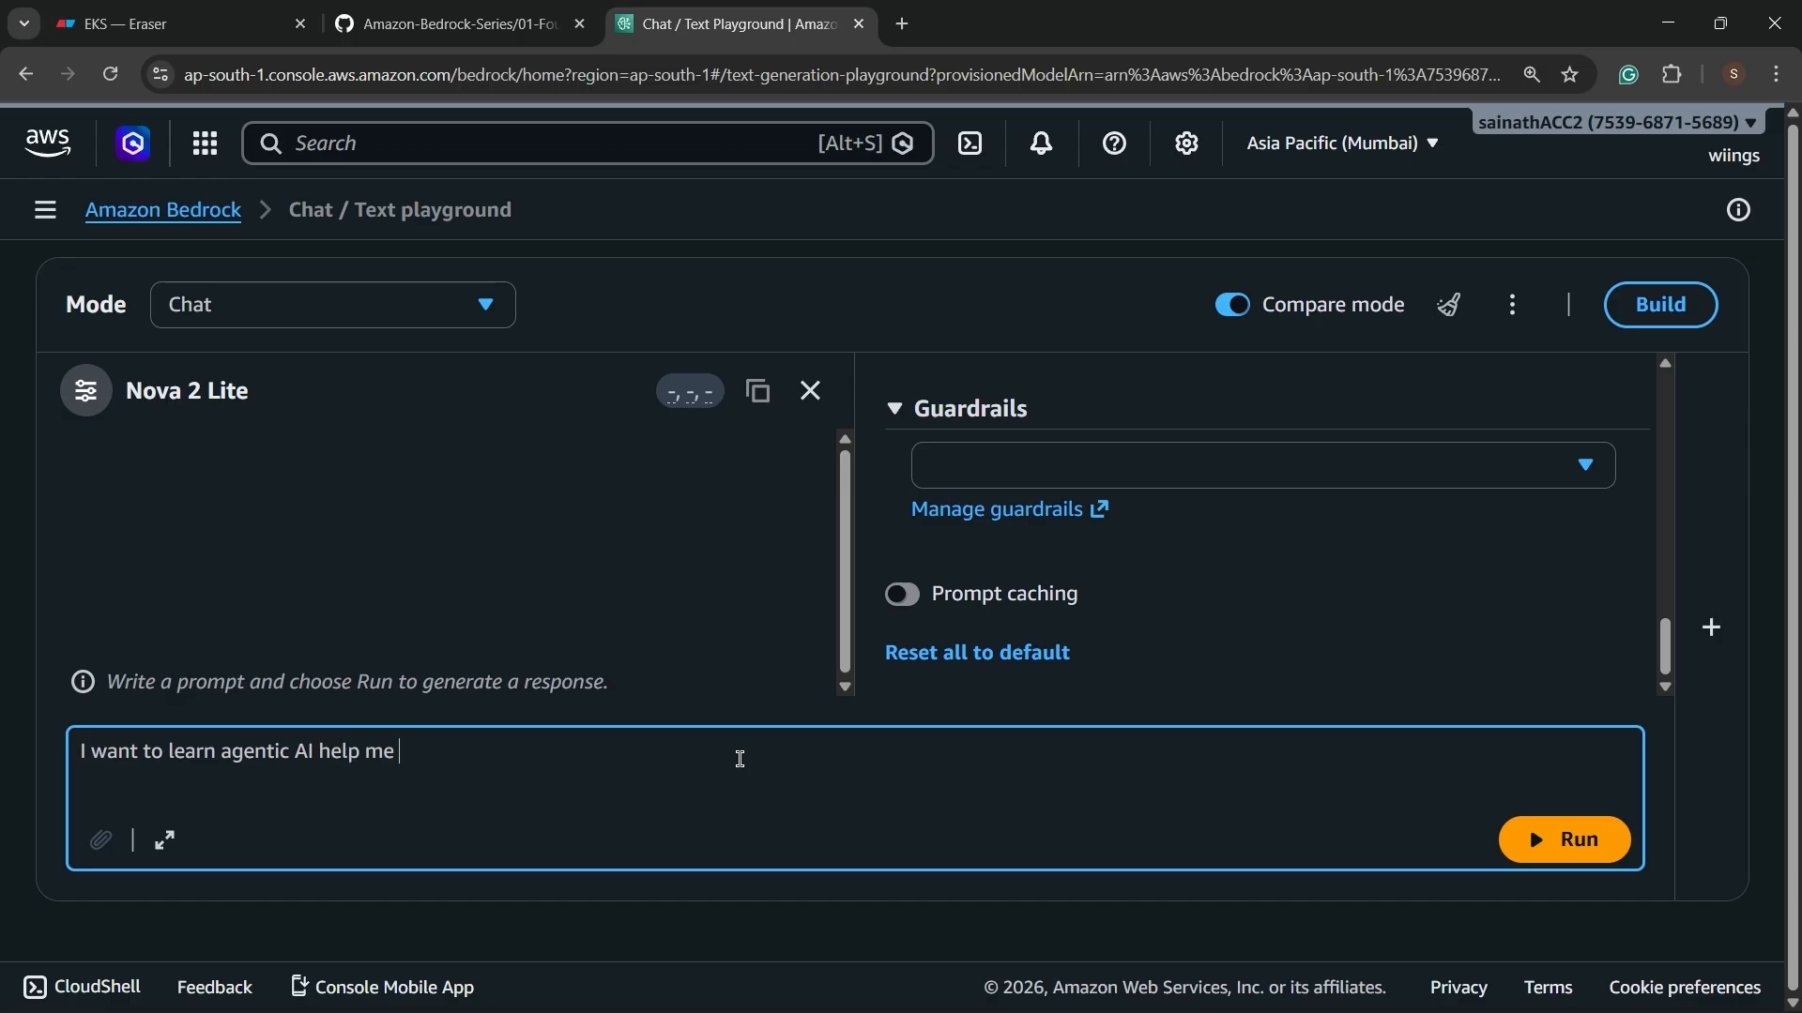
text(with this)
key(Return)
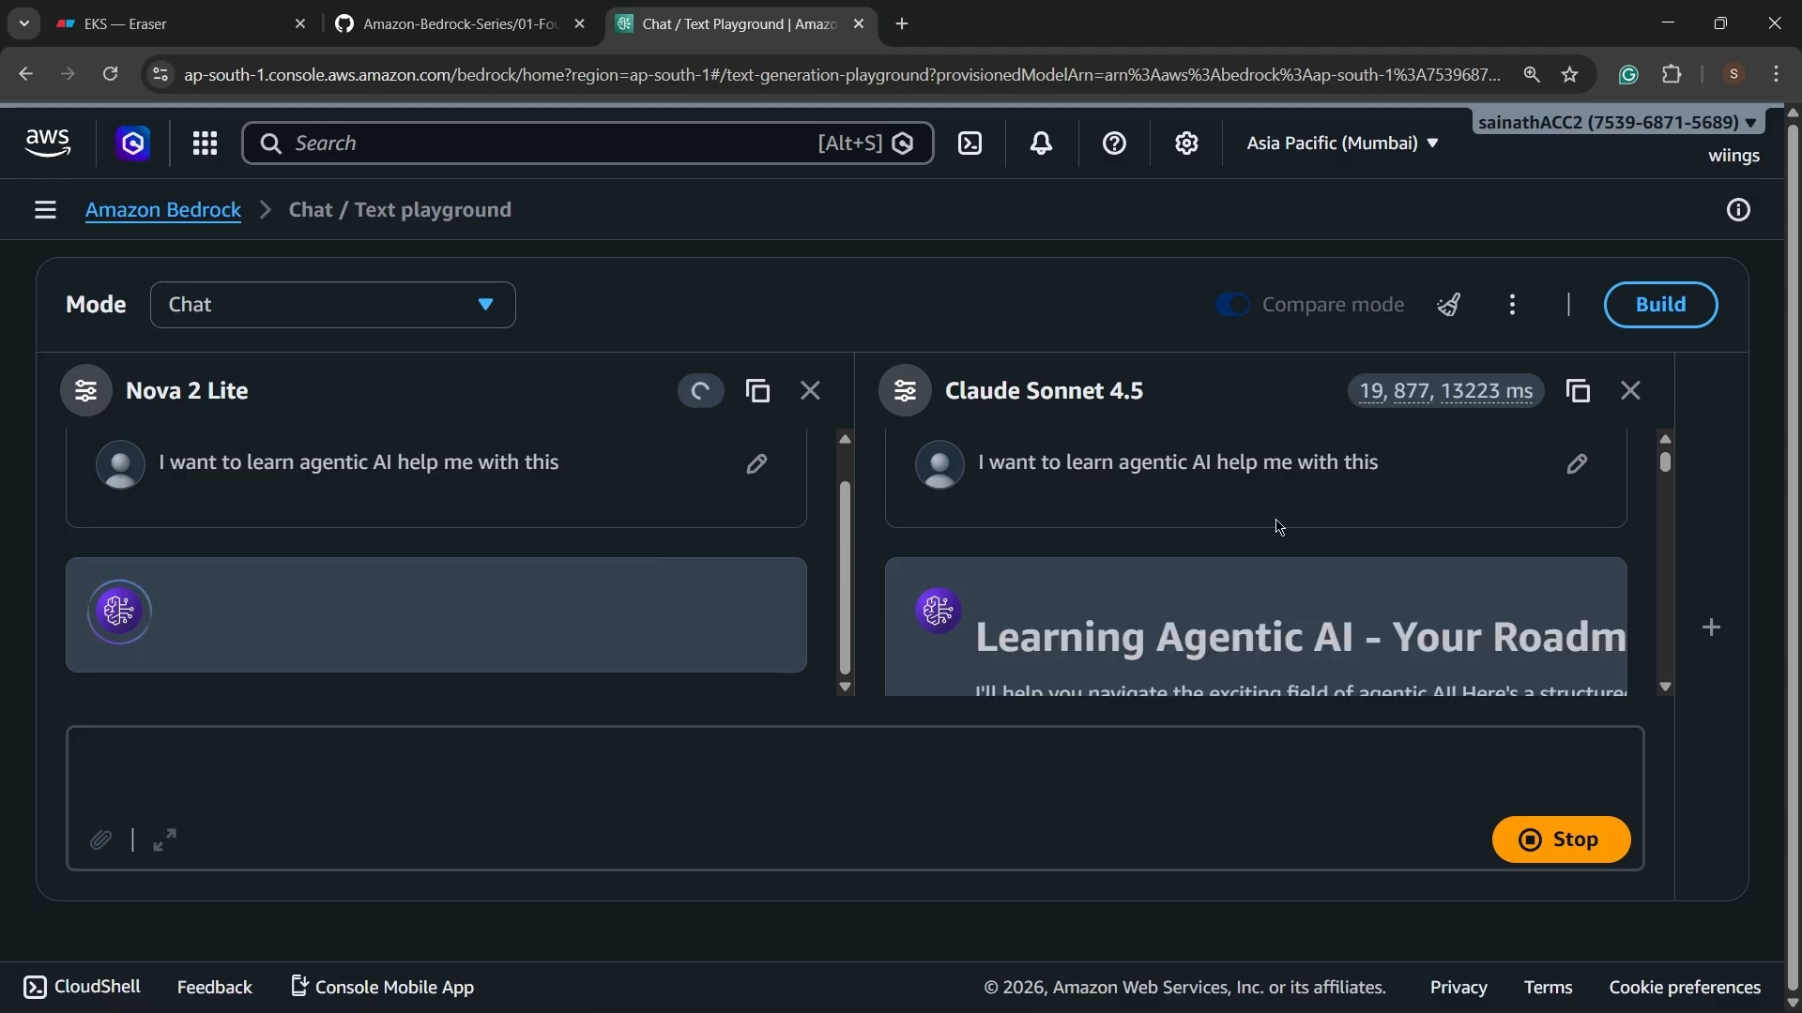
Compare the Claude Sonnet 4.5 and Nova 2 Lite answers on learning agentic AI, including their token and latency metrics.
scroll(1279, 526, down, 3)
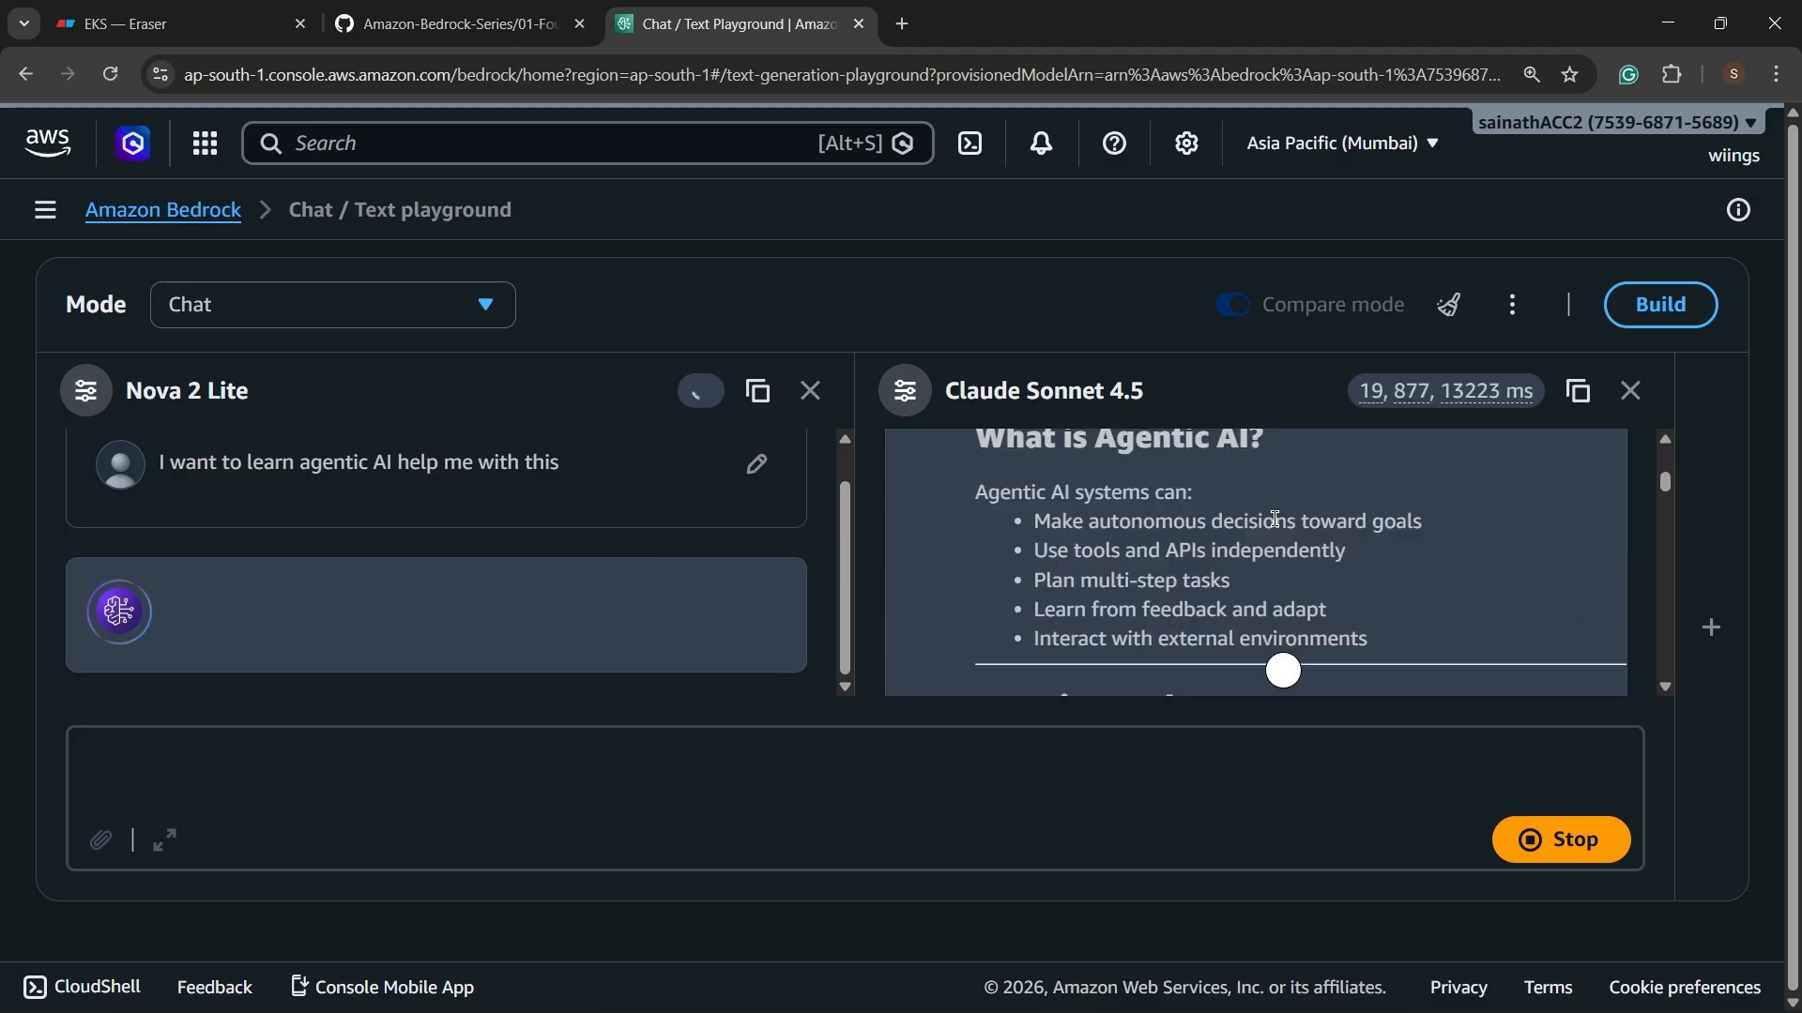
scroll(360, 649, down, 2)
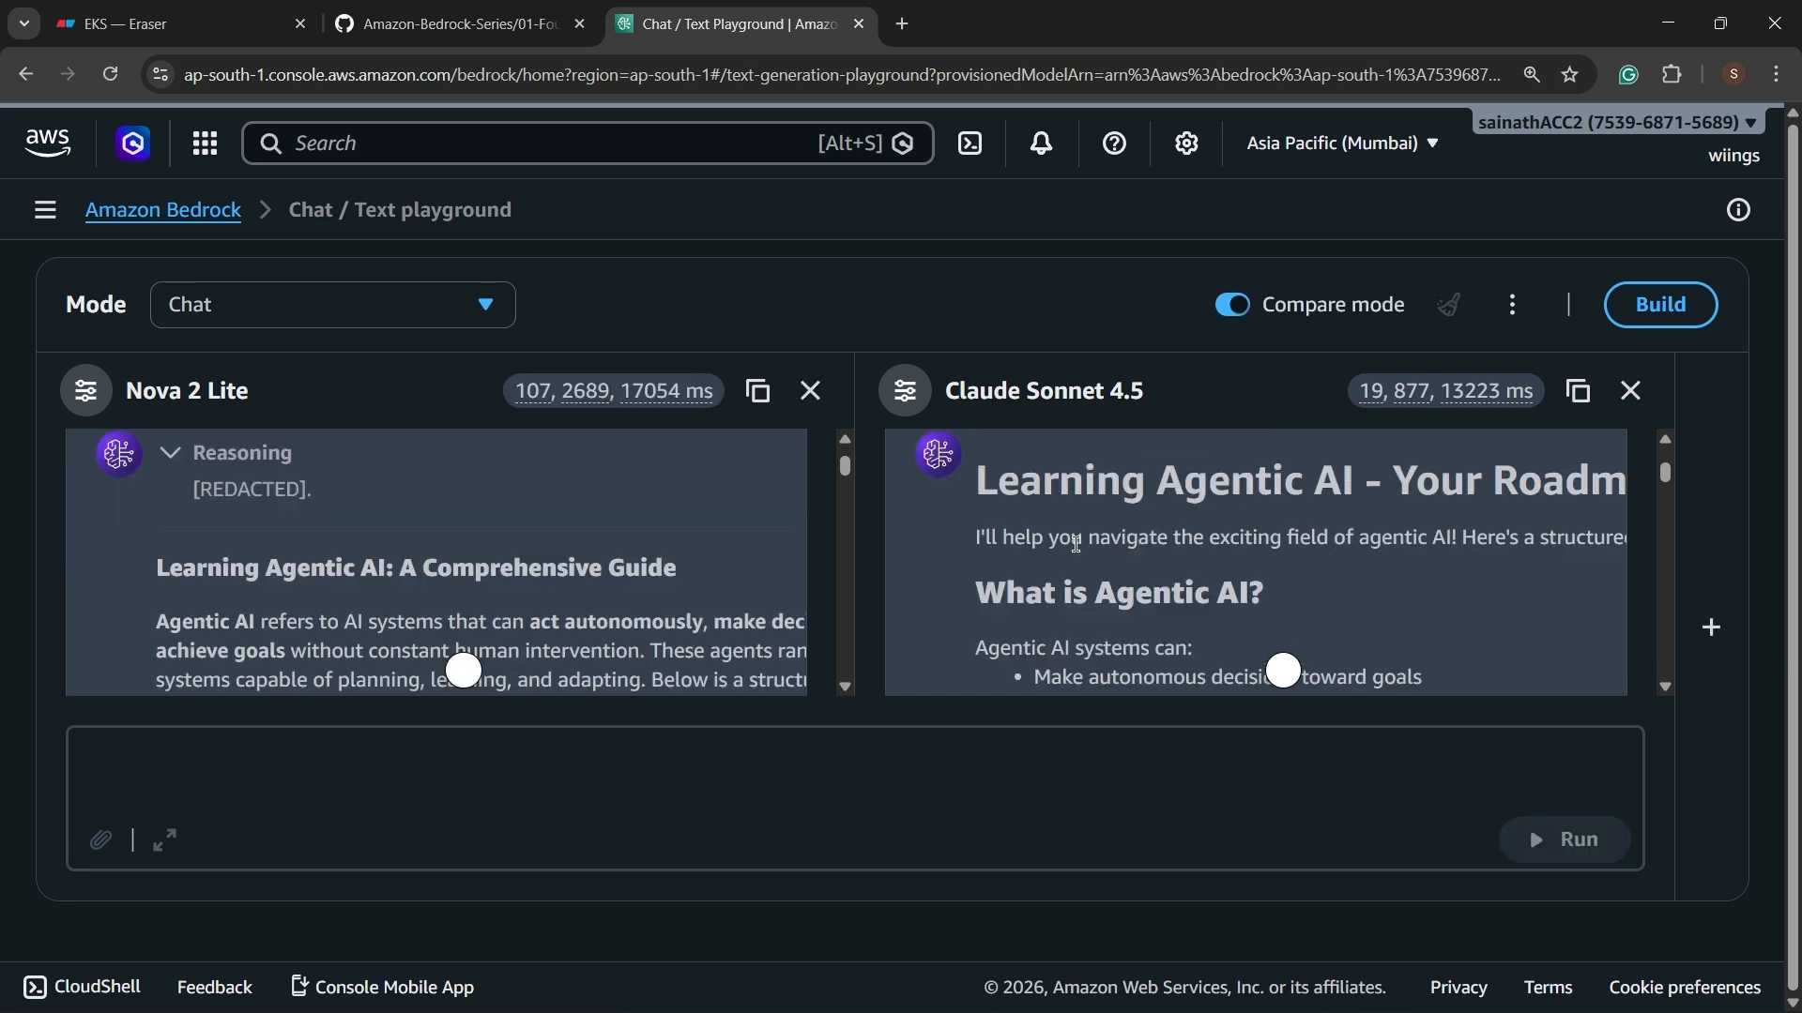
scroll(1032, 526, down, 2)
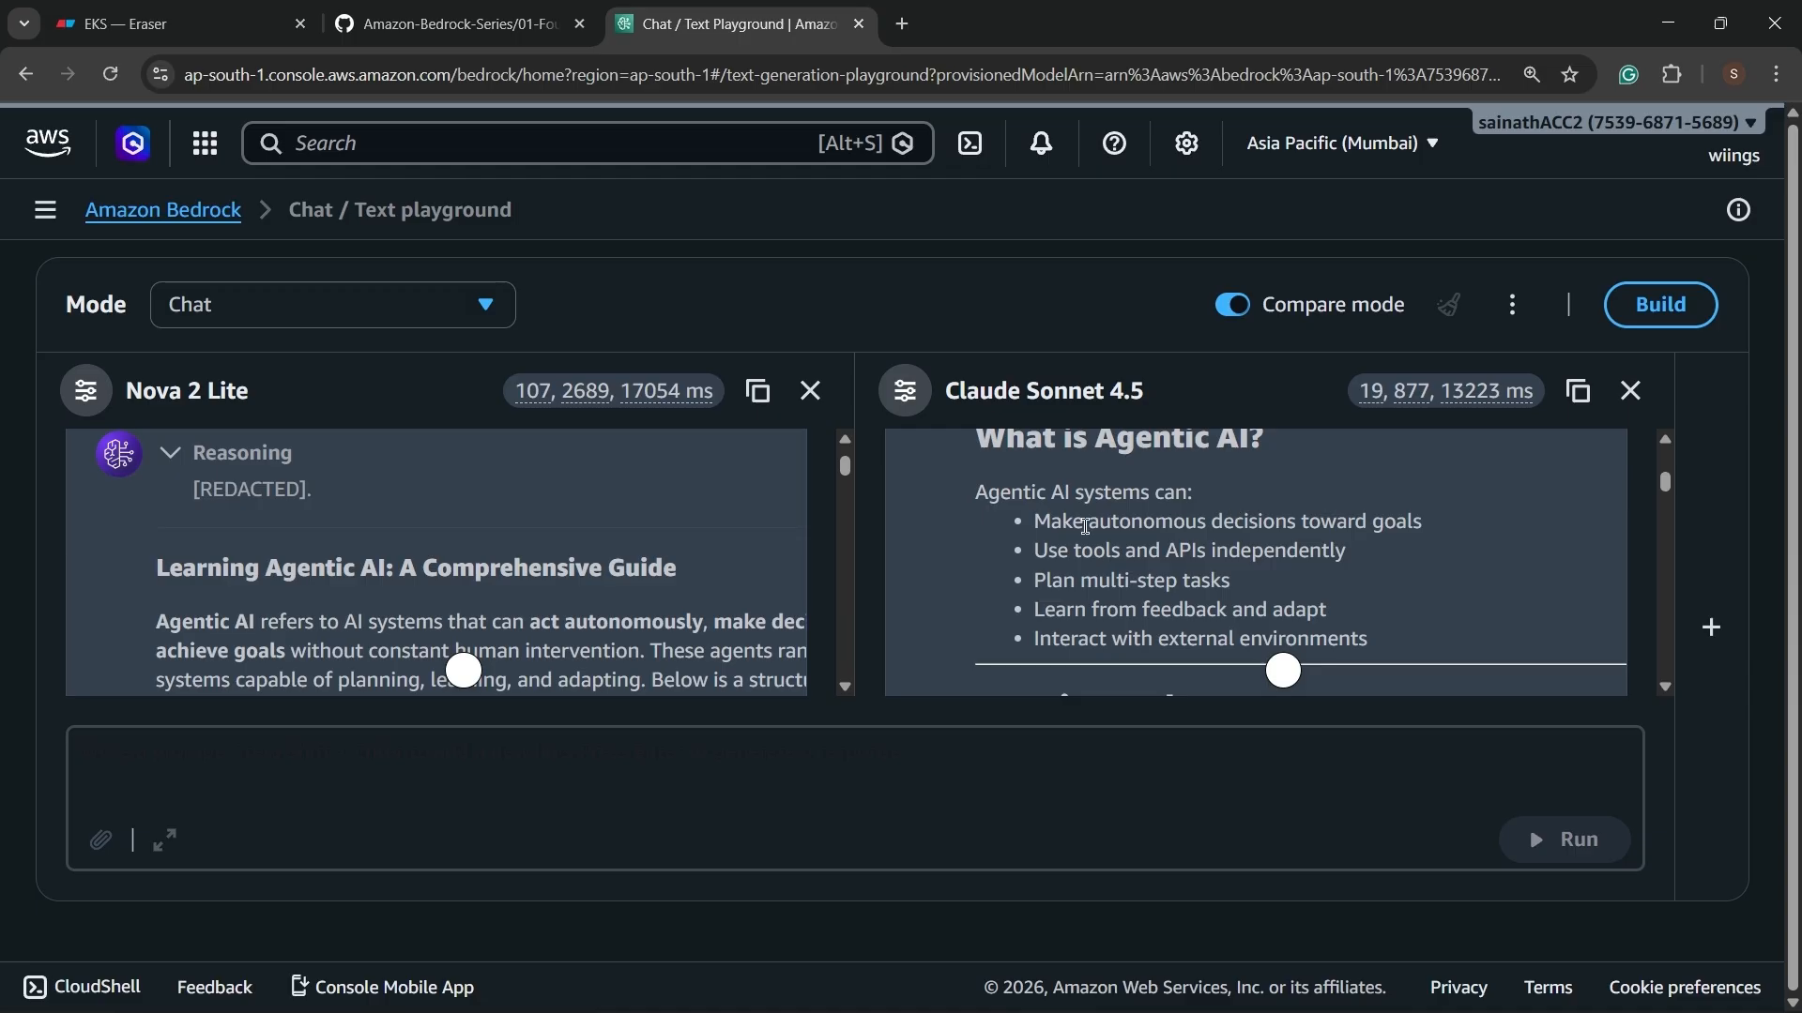
scroll(1187, 568, down, 5)
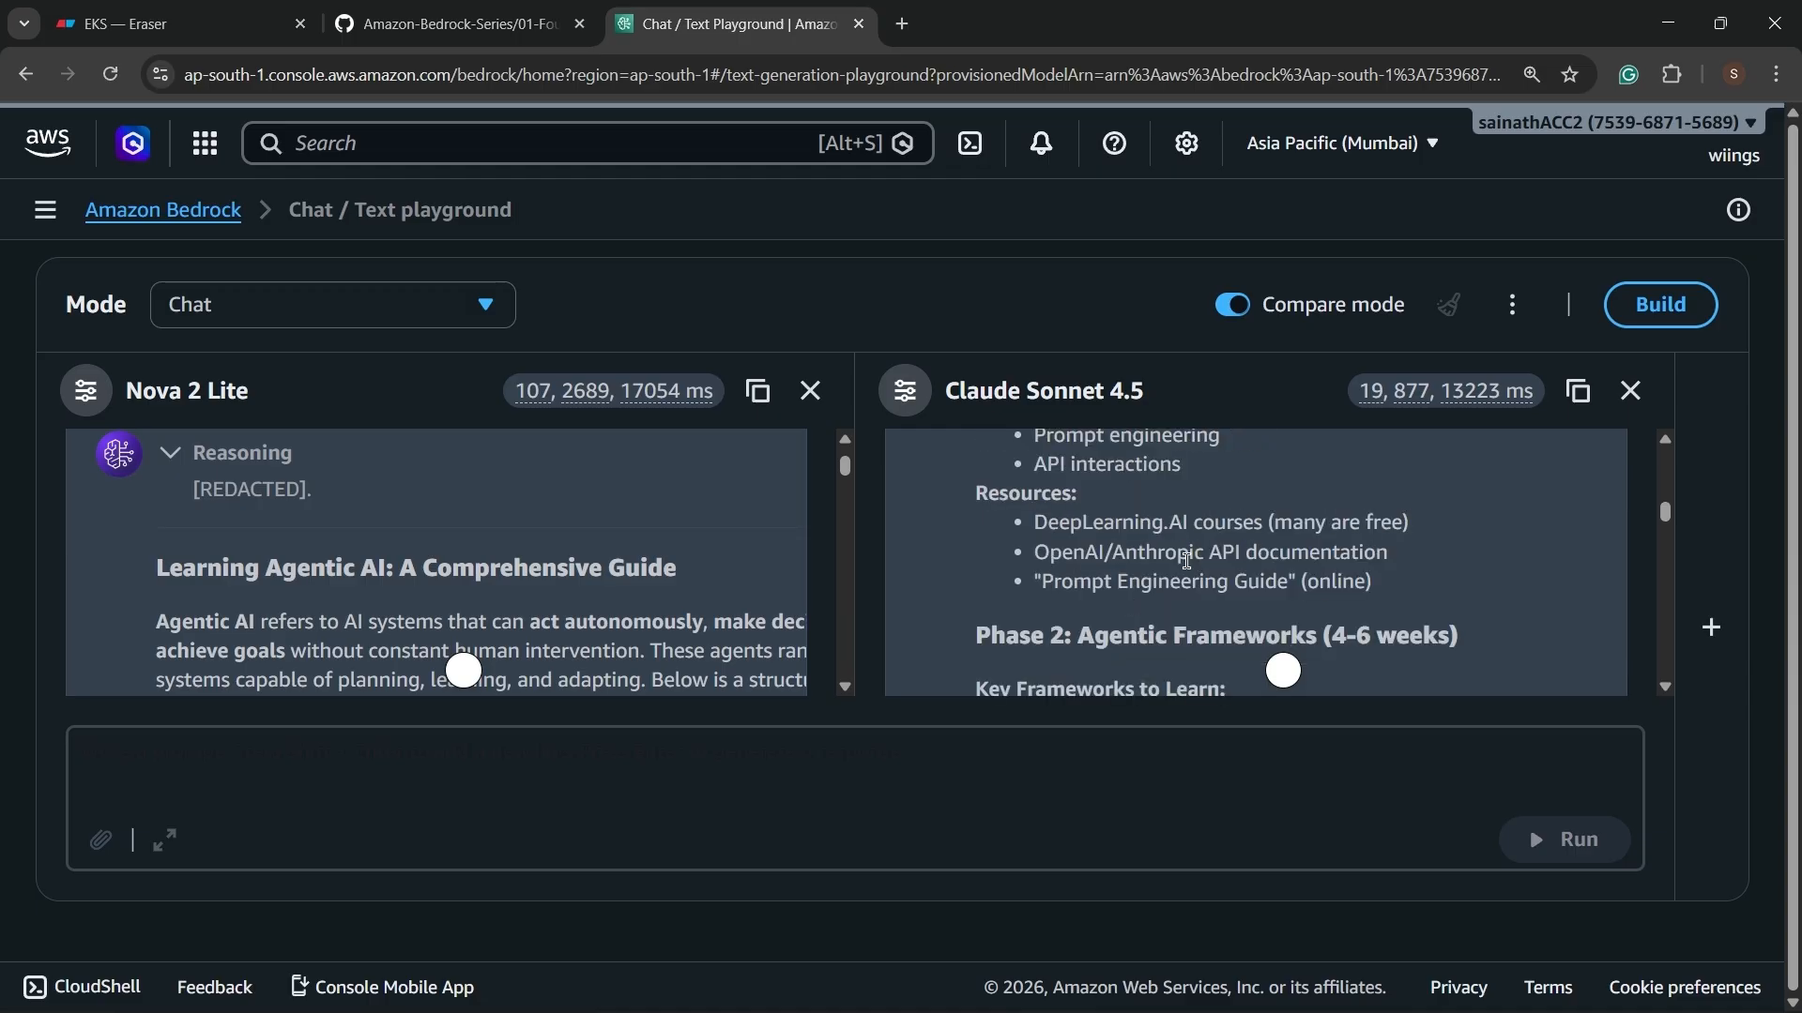
scroll(1188, 561, down, 2)
scroll(1187, 563, down, 4)
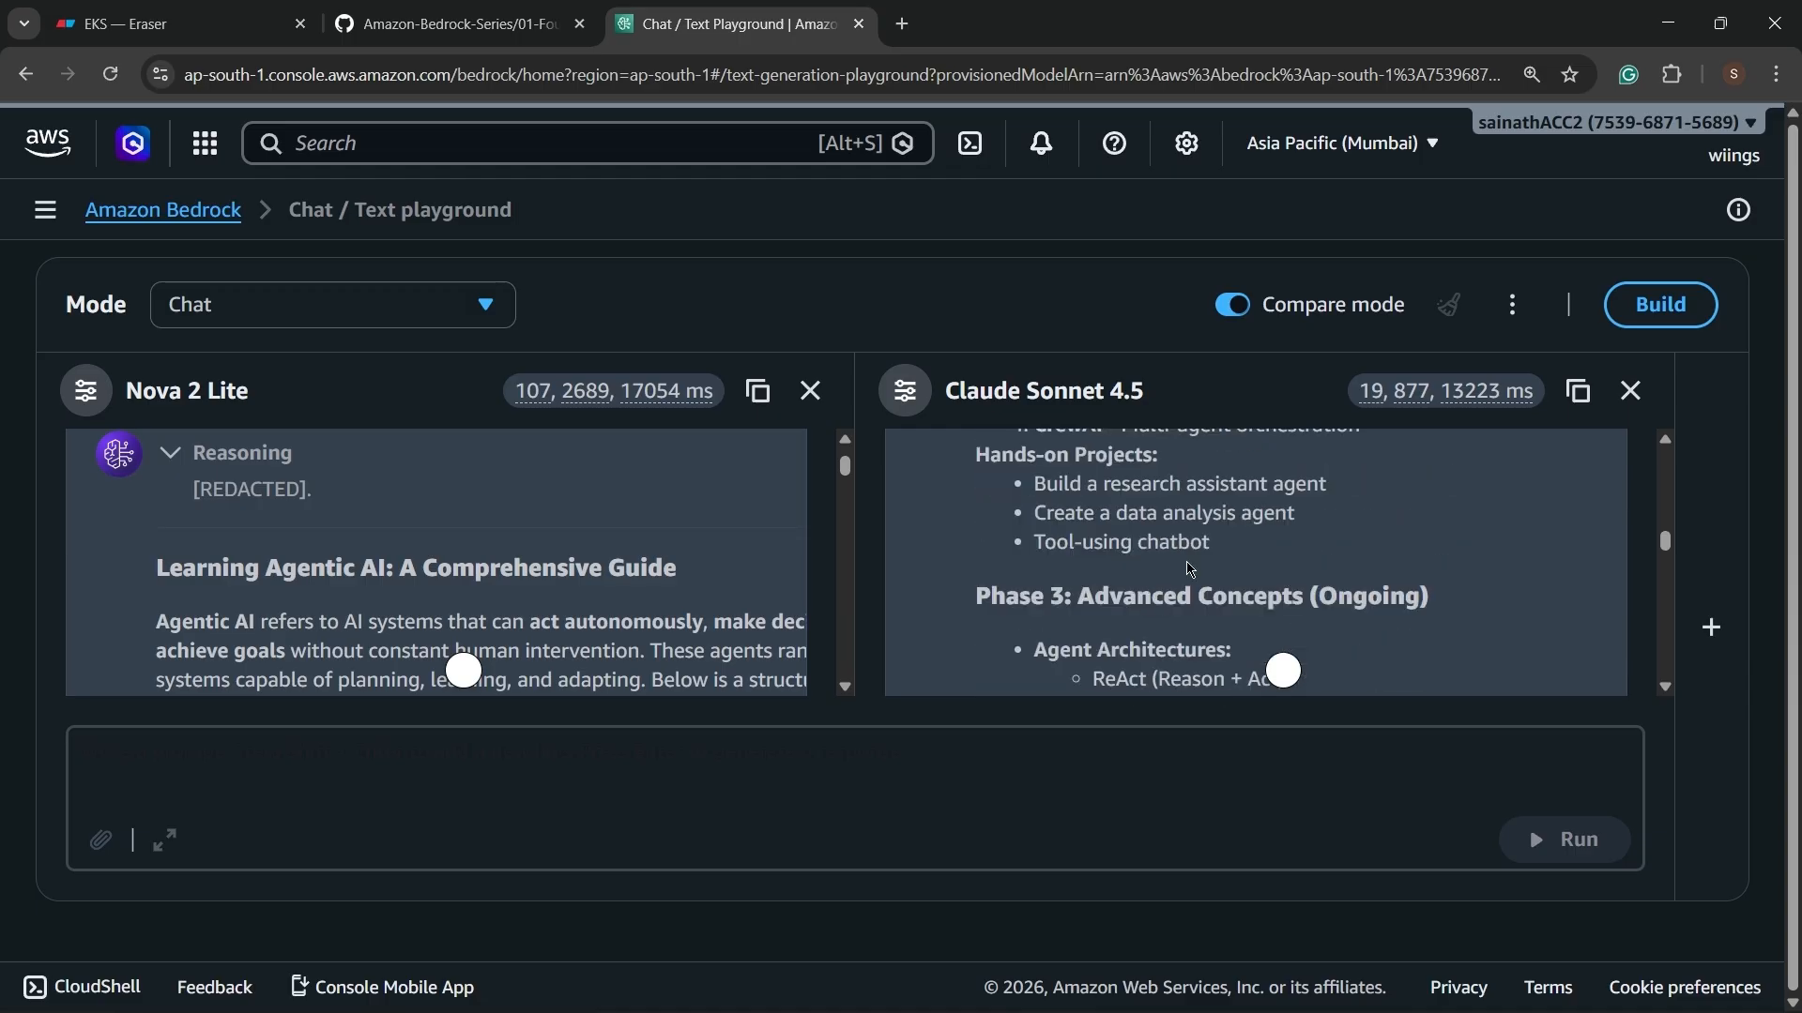
scroll(1189, 568, down, 3)
scroll(1189, 569, down, 4)
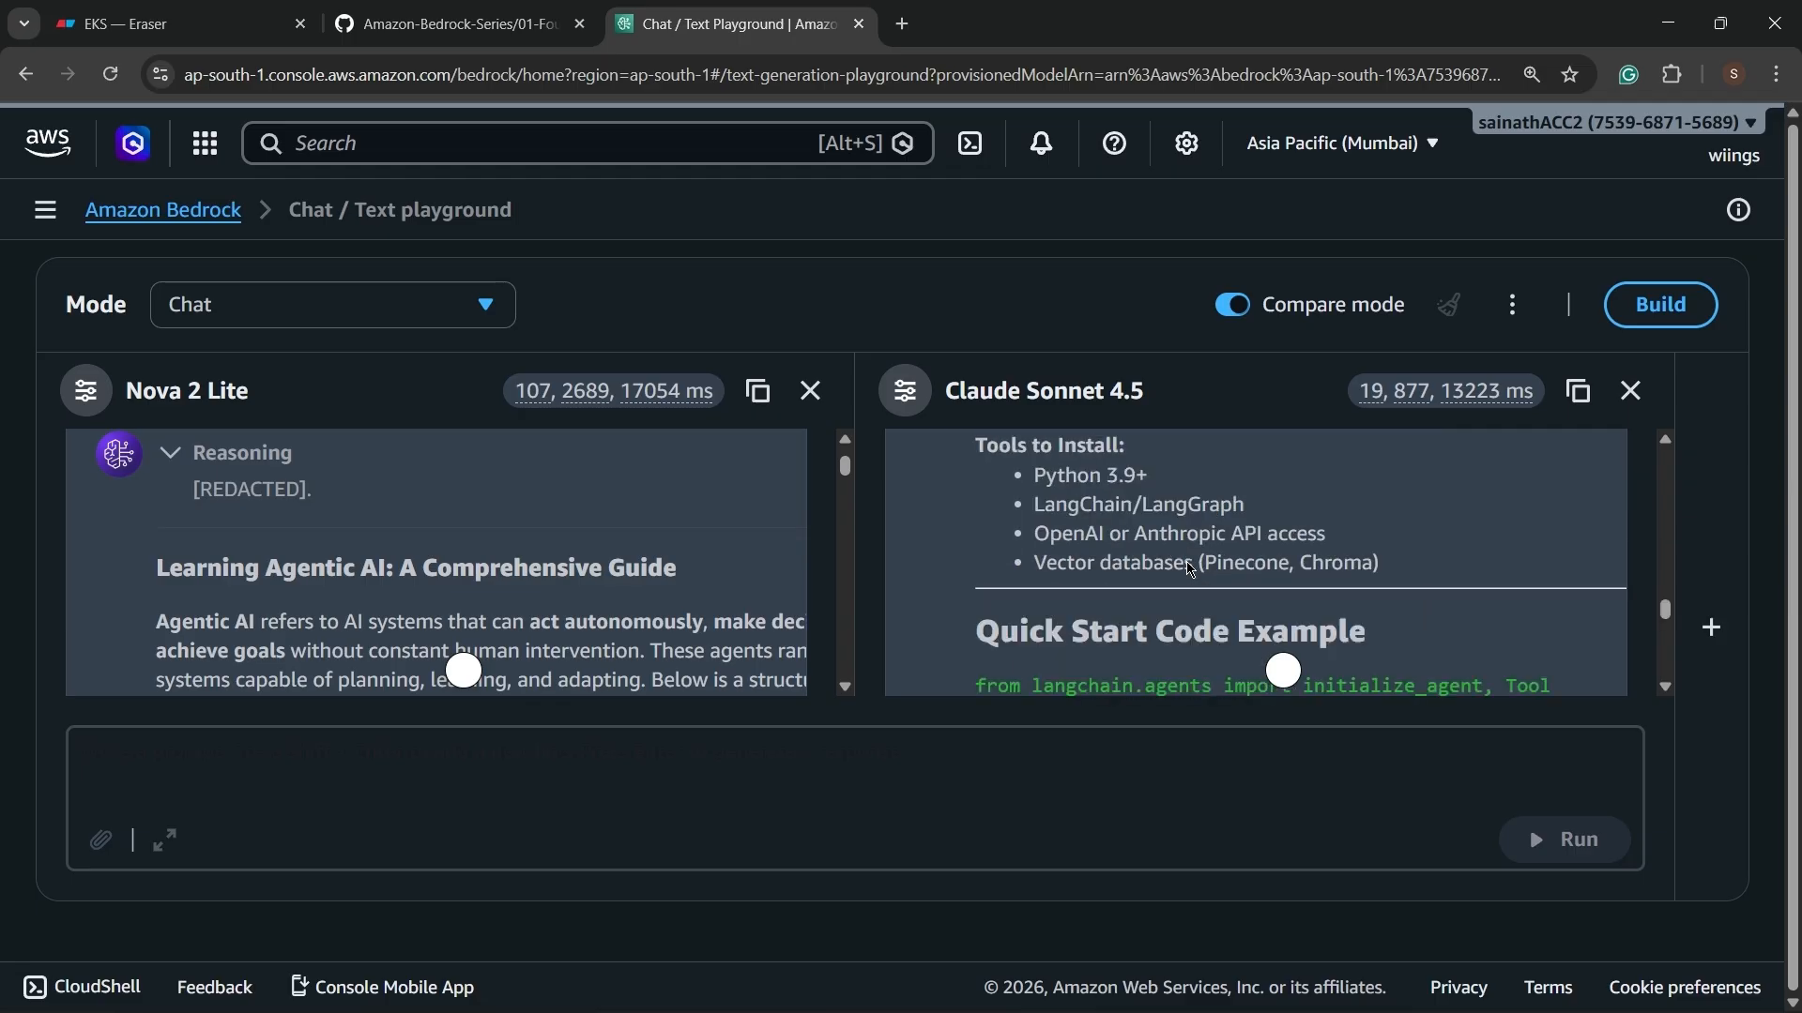
scroll(1189, 566, down, 5)
scroll(1187, 561, down, 5)
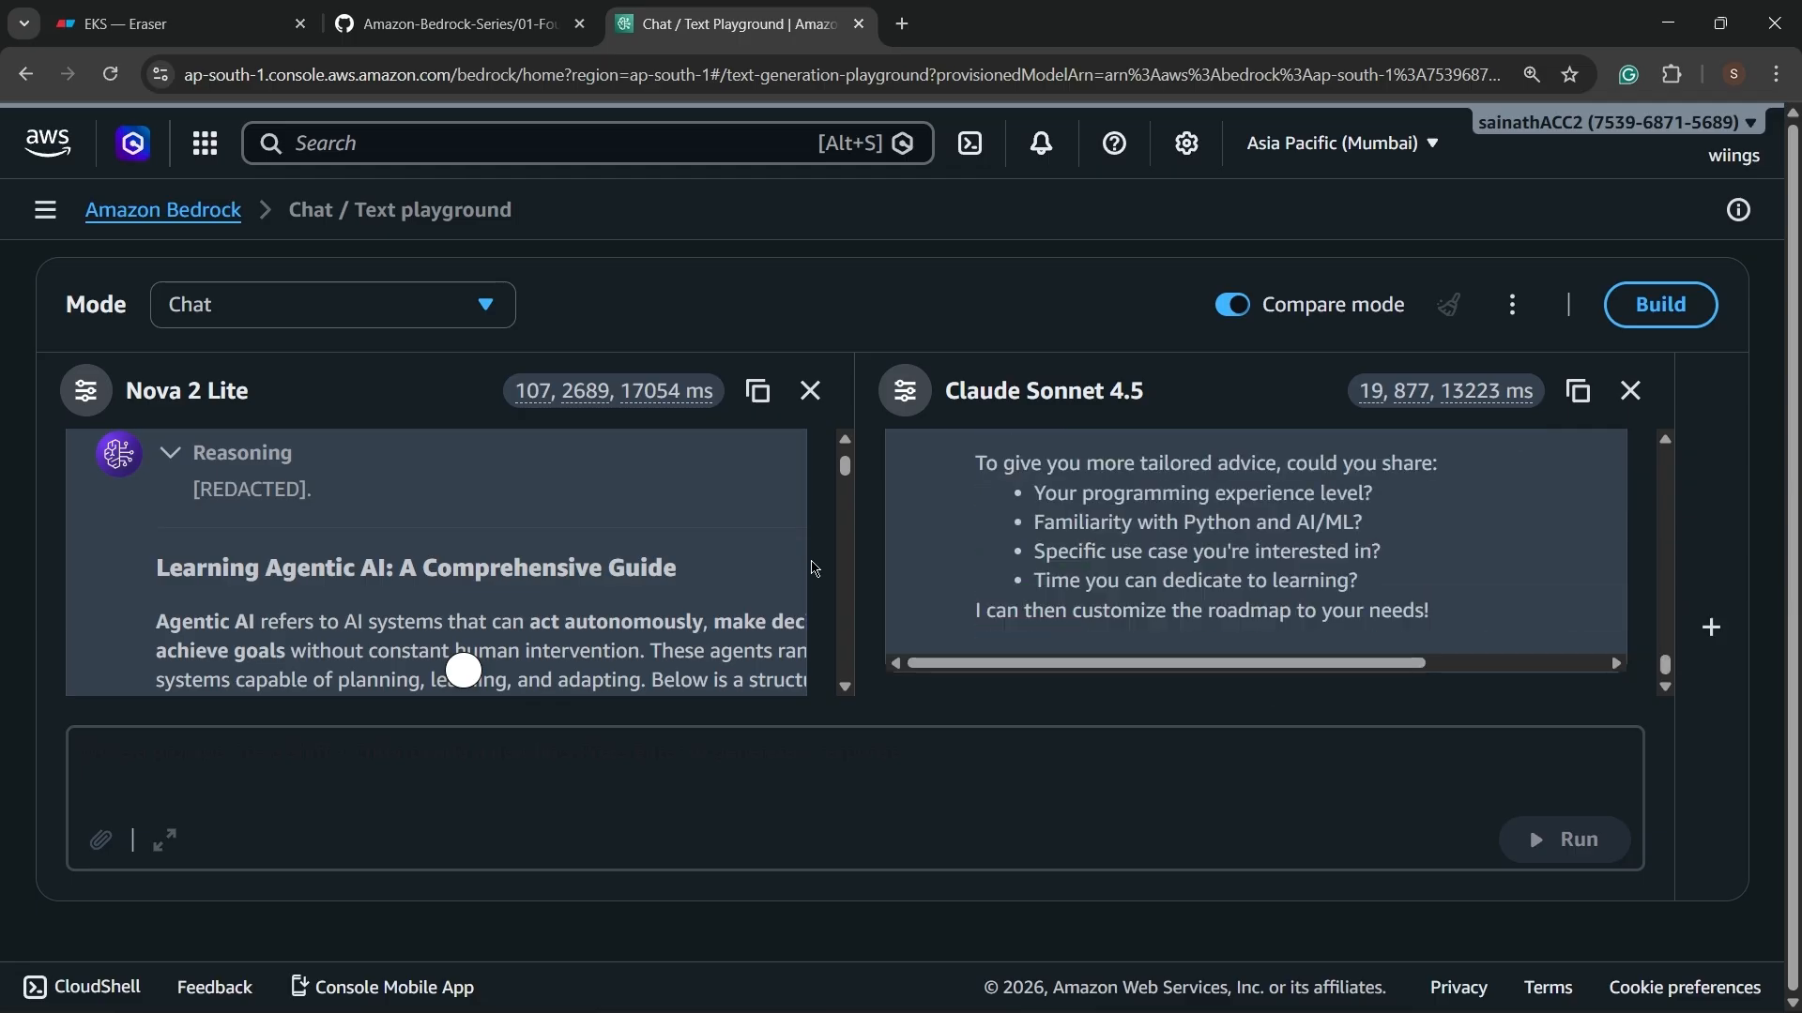
scroll(670, 569, down, 5)
scroll(670, 569, down, 5)
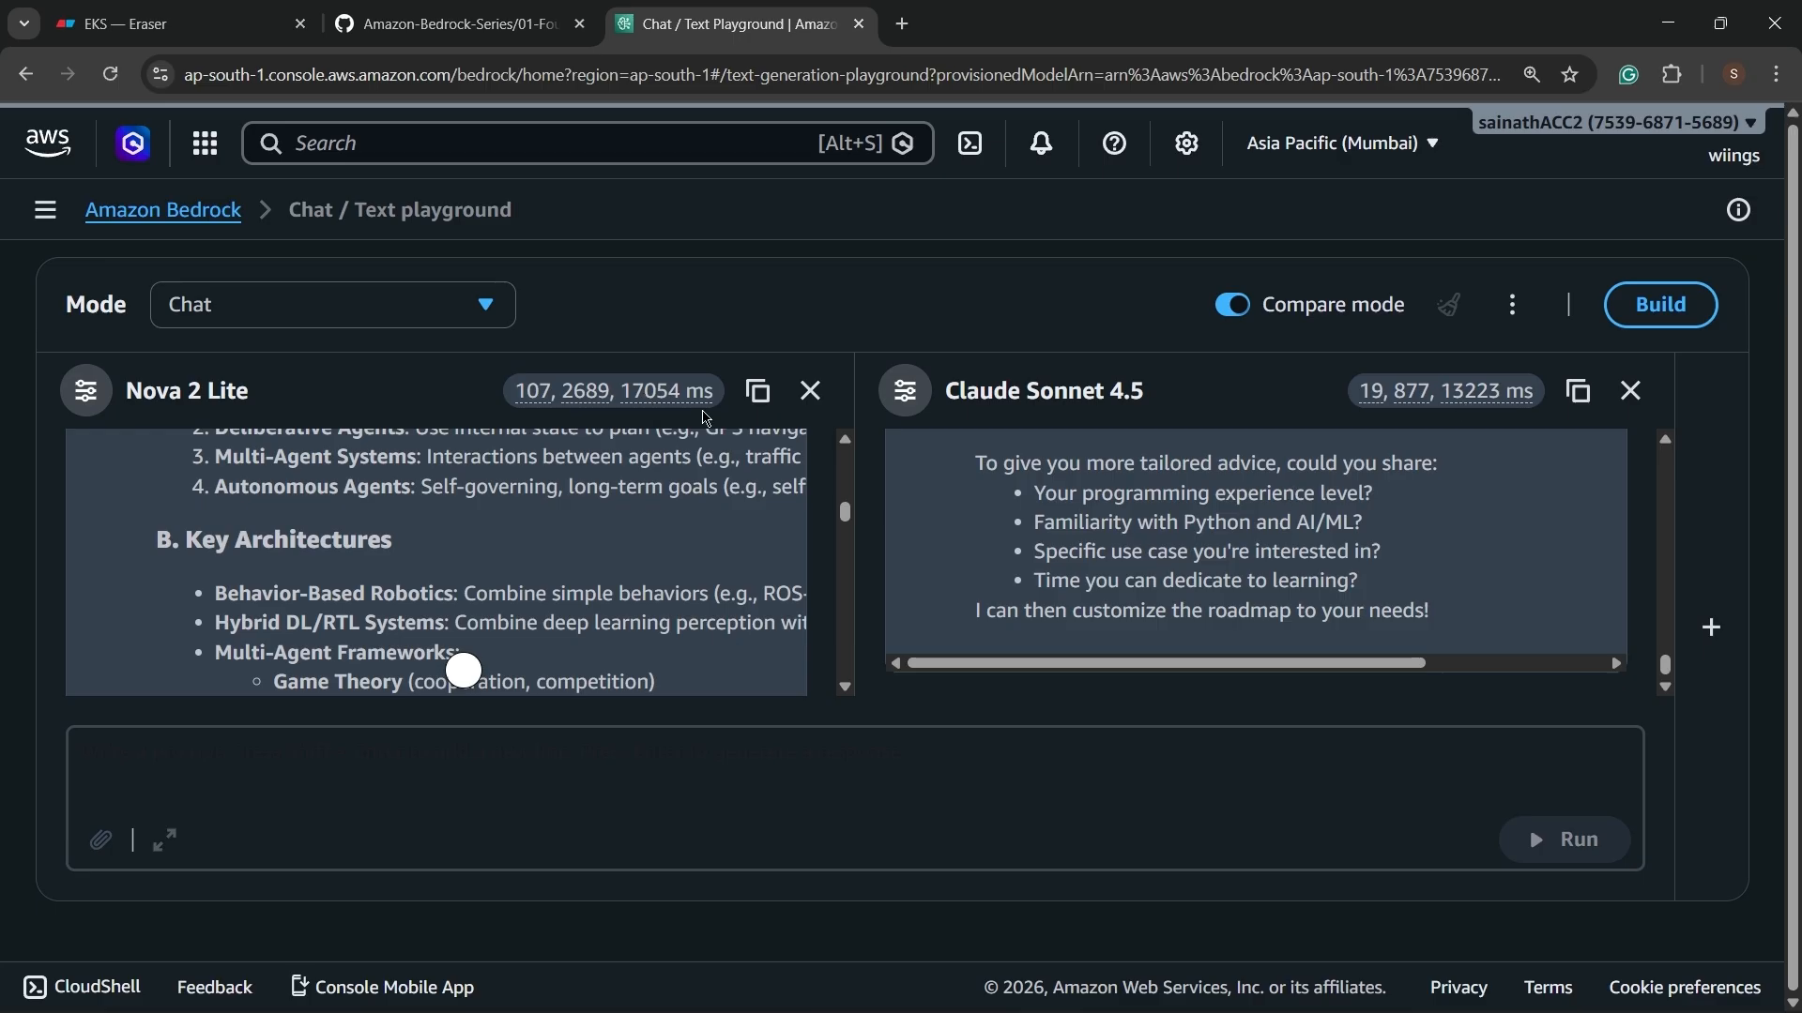
scroll(713, 450, down, 2)
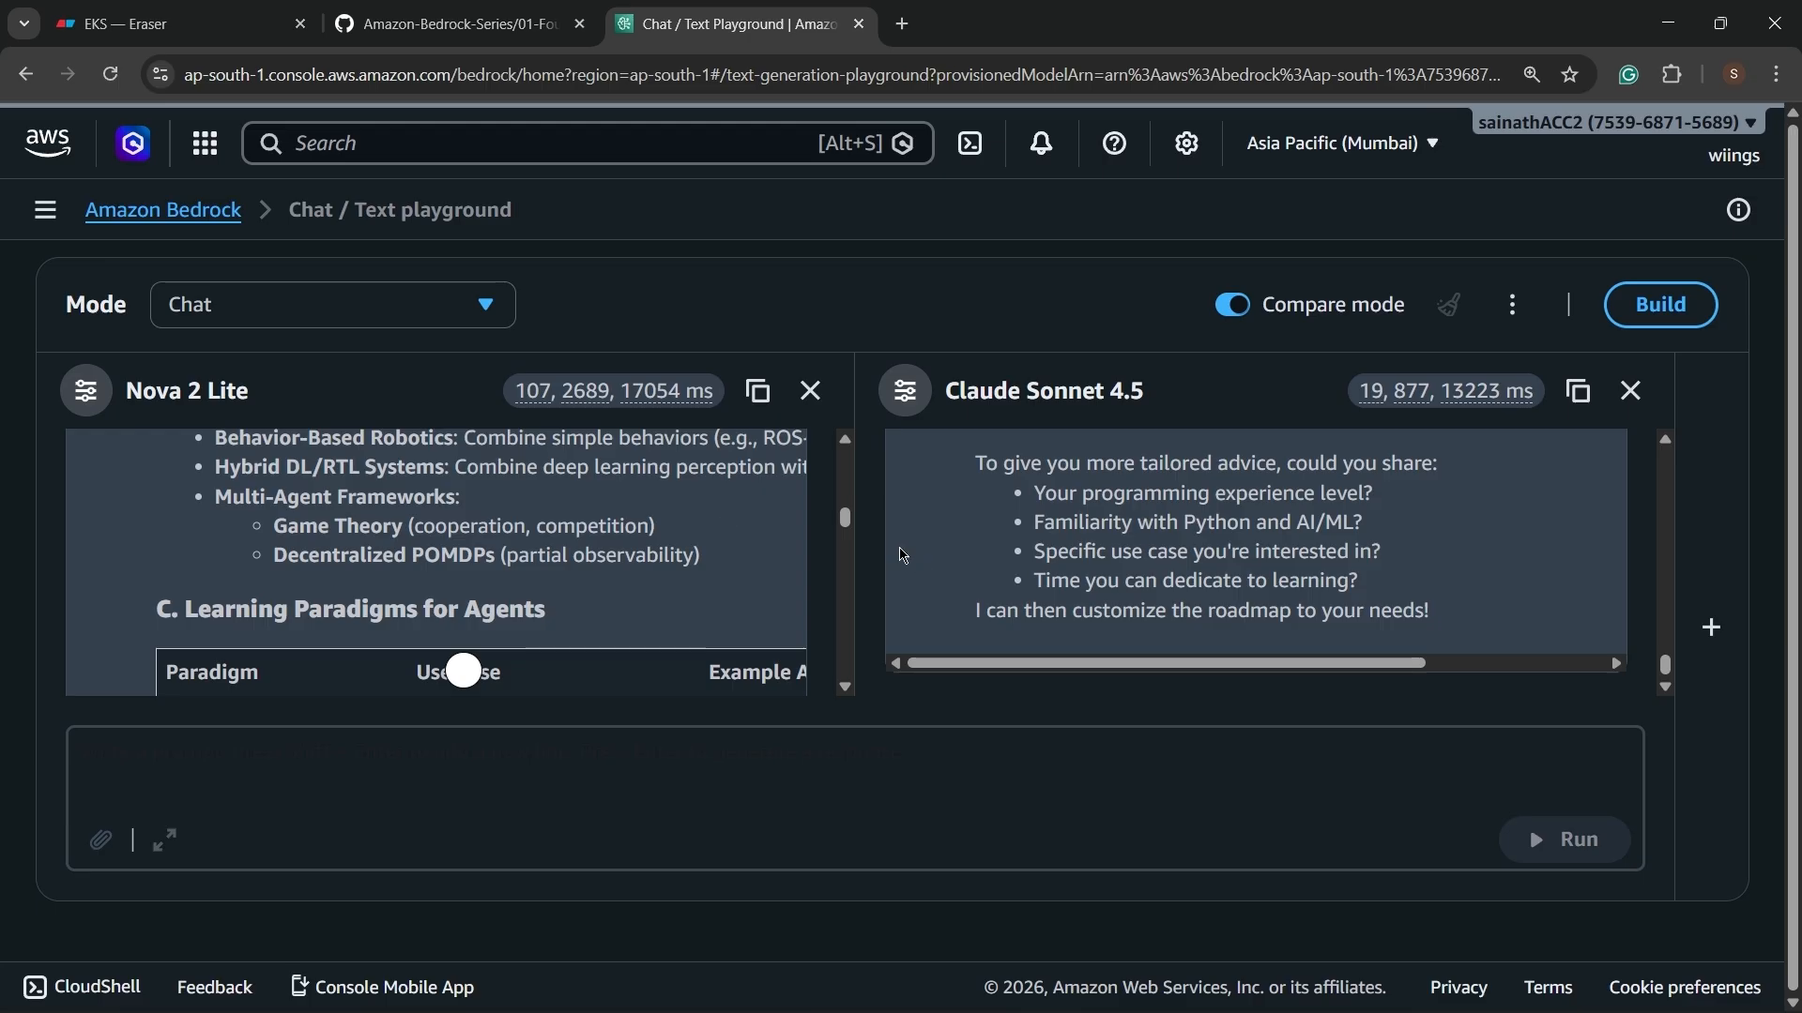
Show the Amazon Bedrock navigation and open the Cross-region inference page.
click(44, 211)
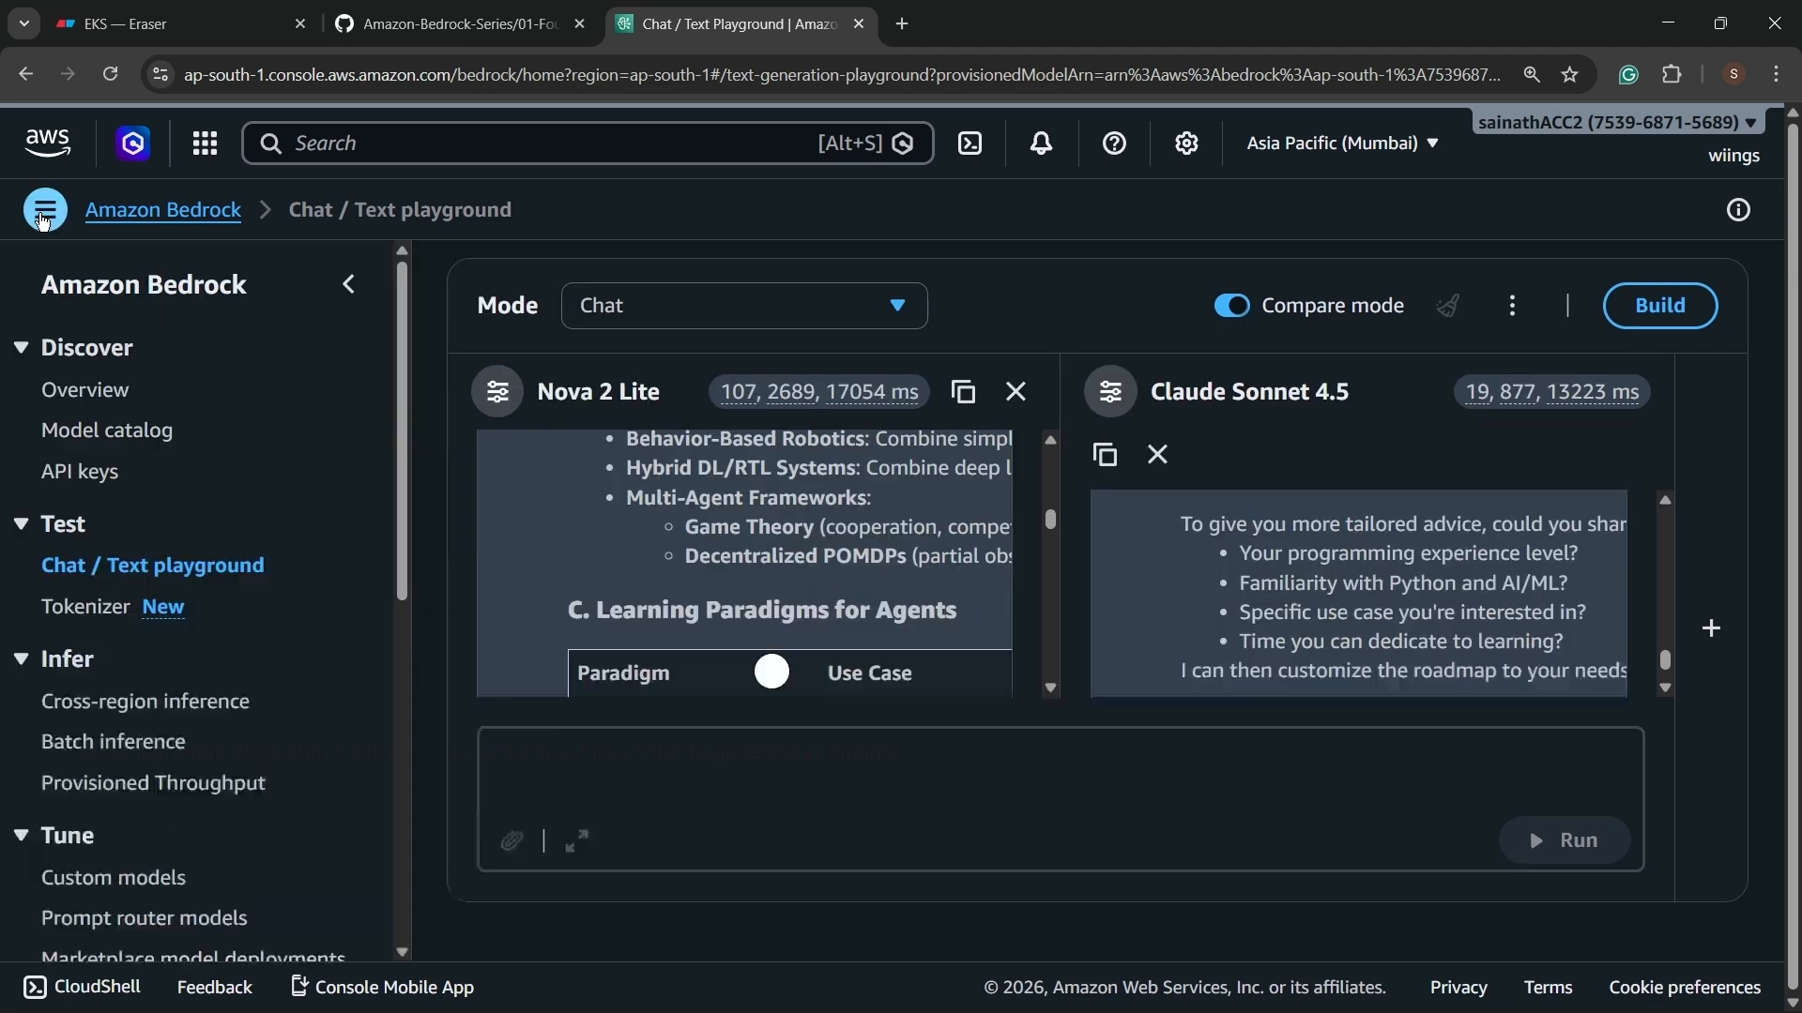
scroll(59, 508, down, 2)
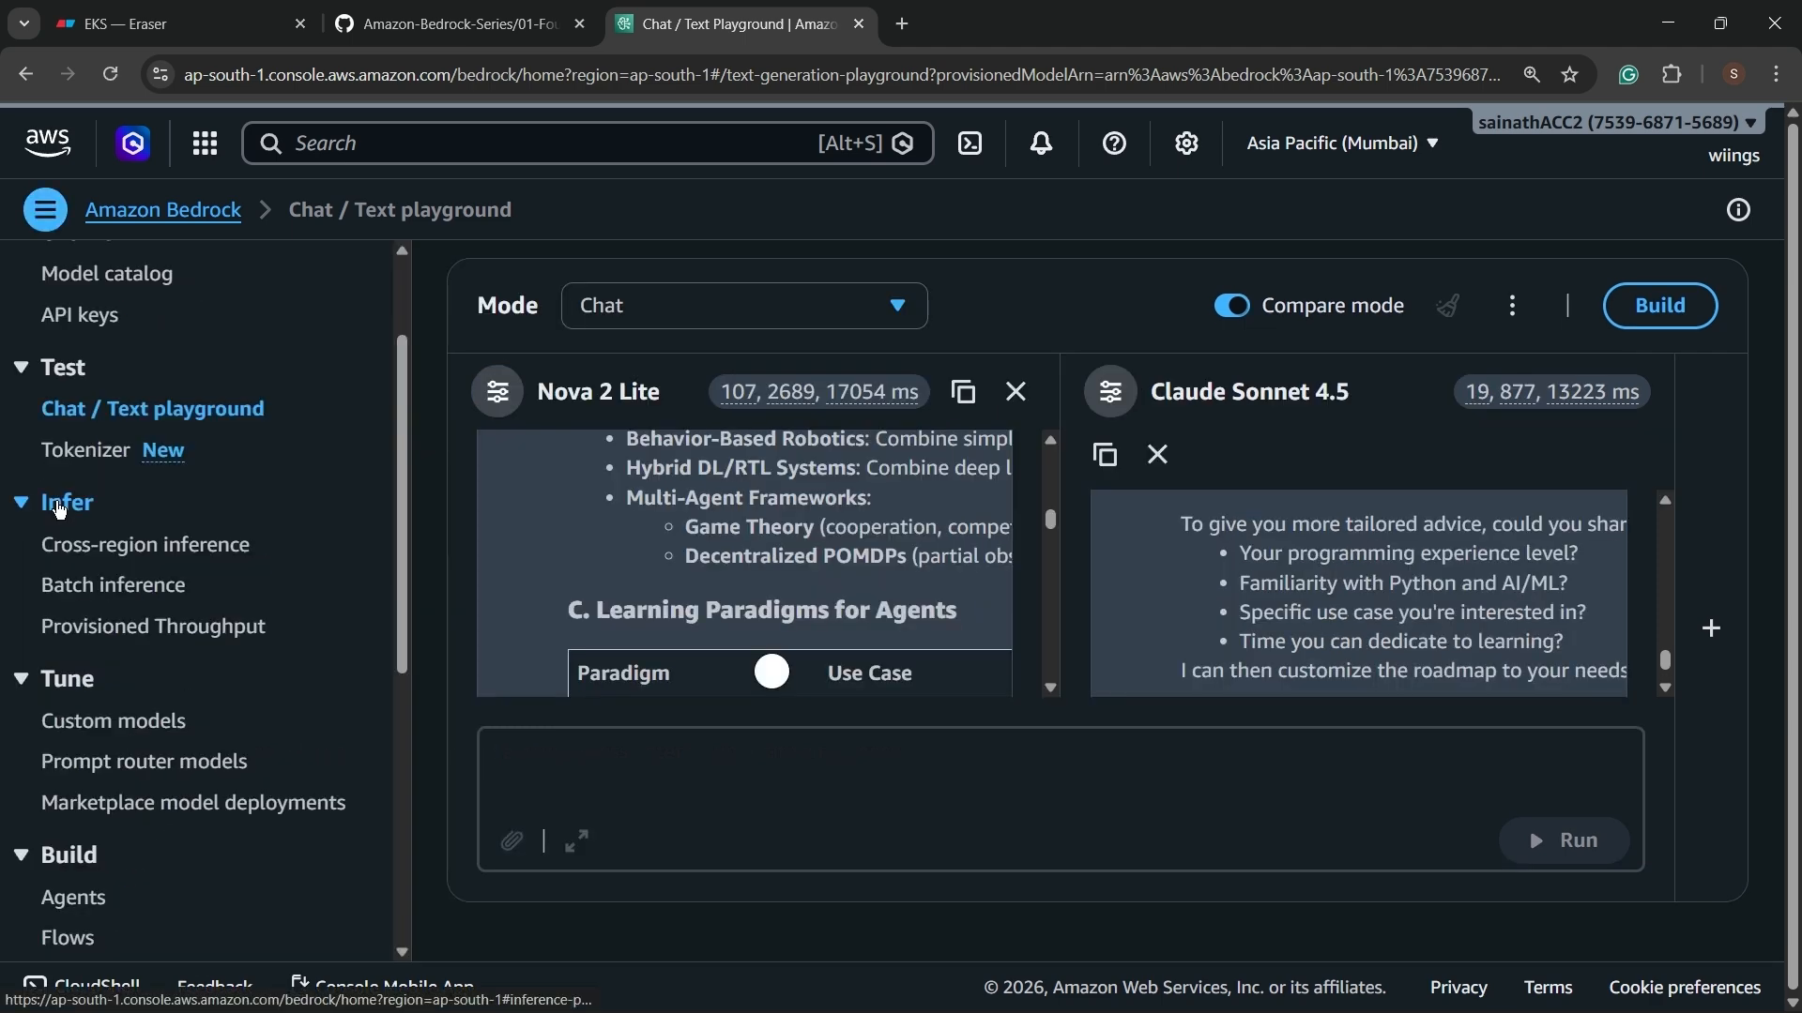
click(59, 544)
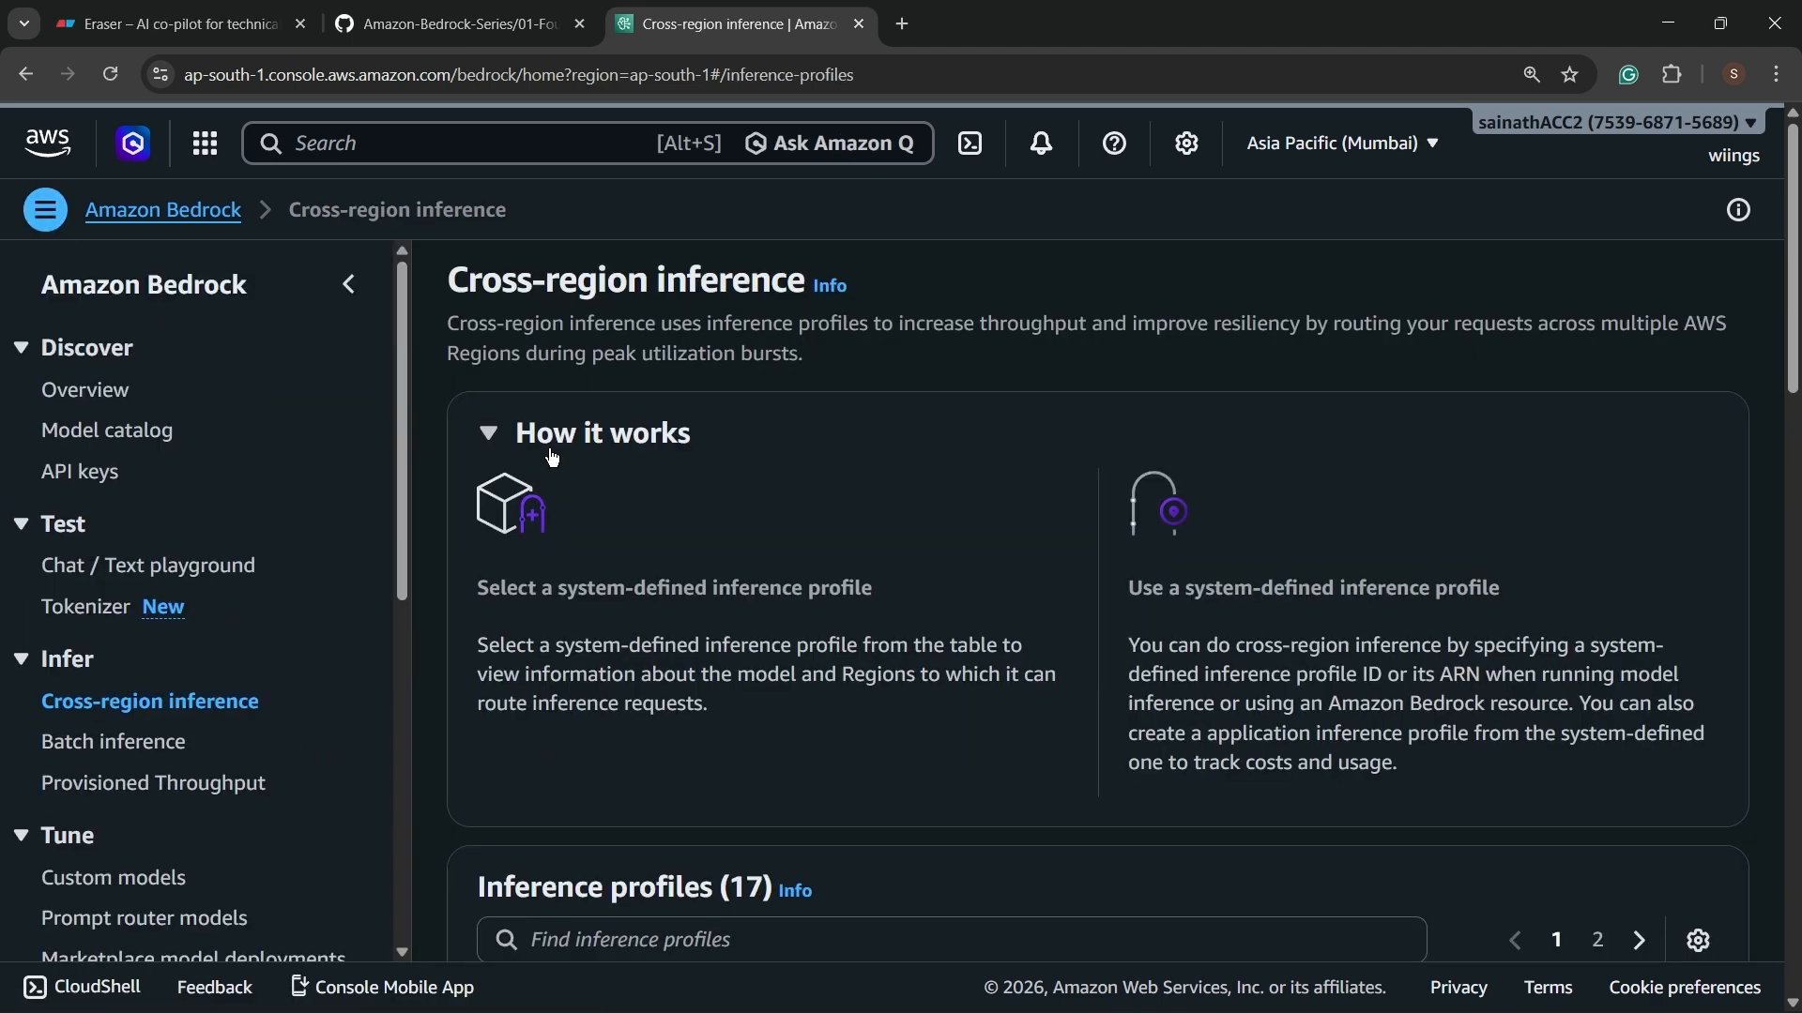
Switch to the GitHub notes and examine the Amazon Bedrock Deployment Modes section, highlighting "Shared Infrastructure" under On-Demand Mode.
key(ctrl+shift+Tab)
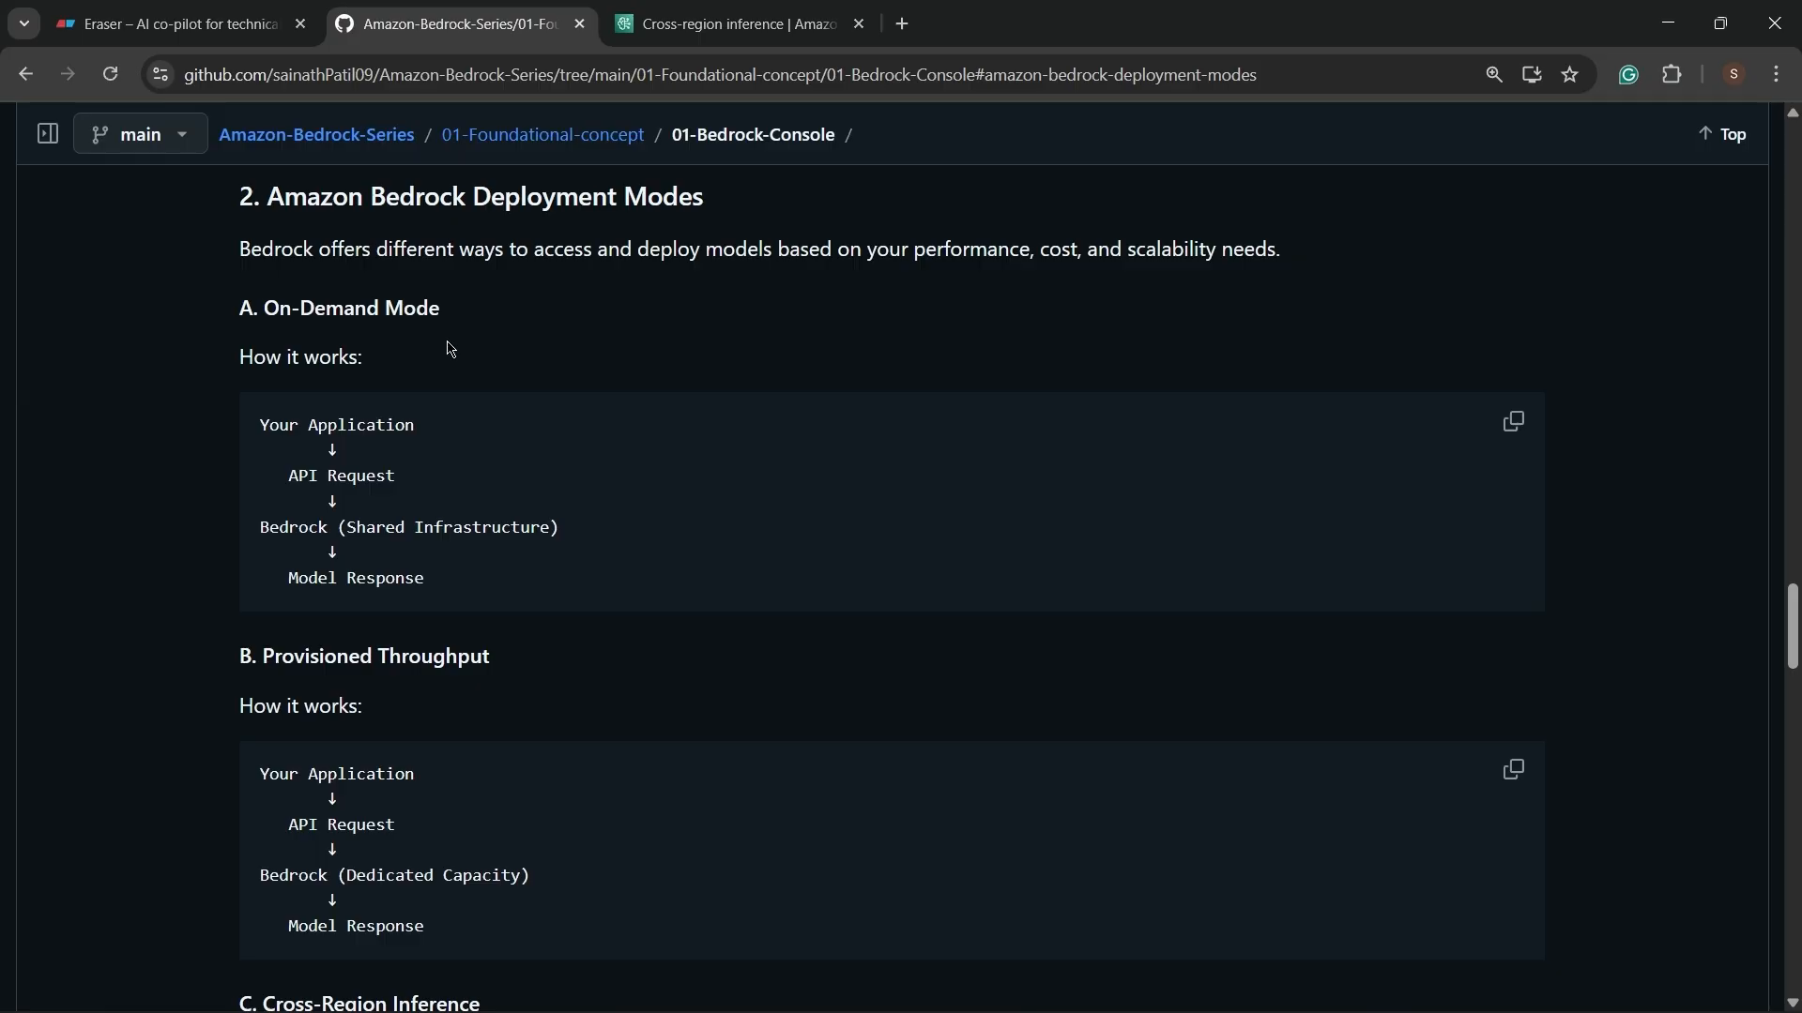
scroll(496, 460, down, 2)
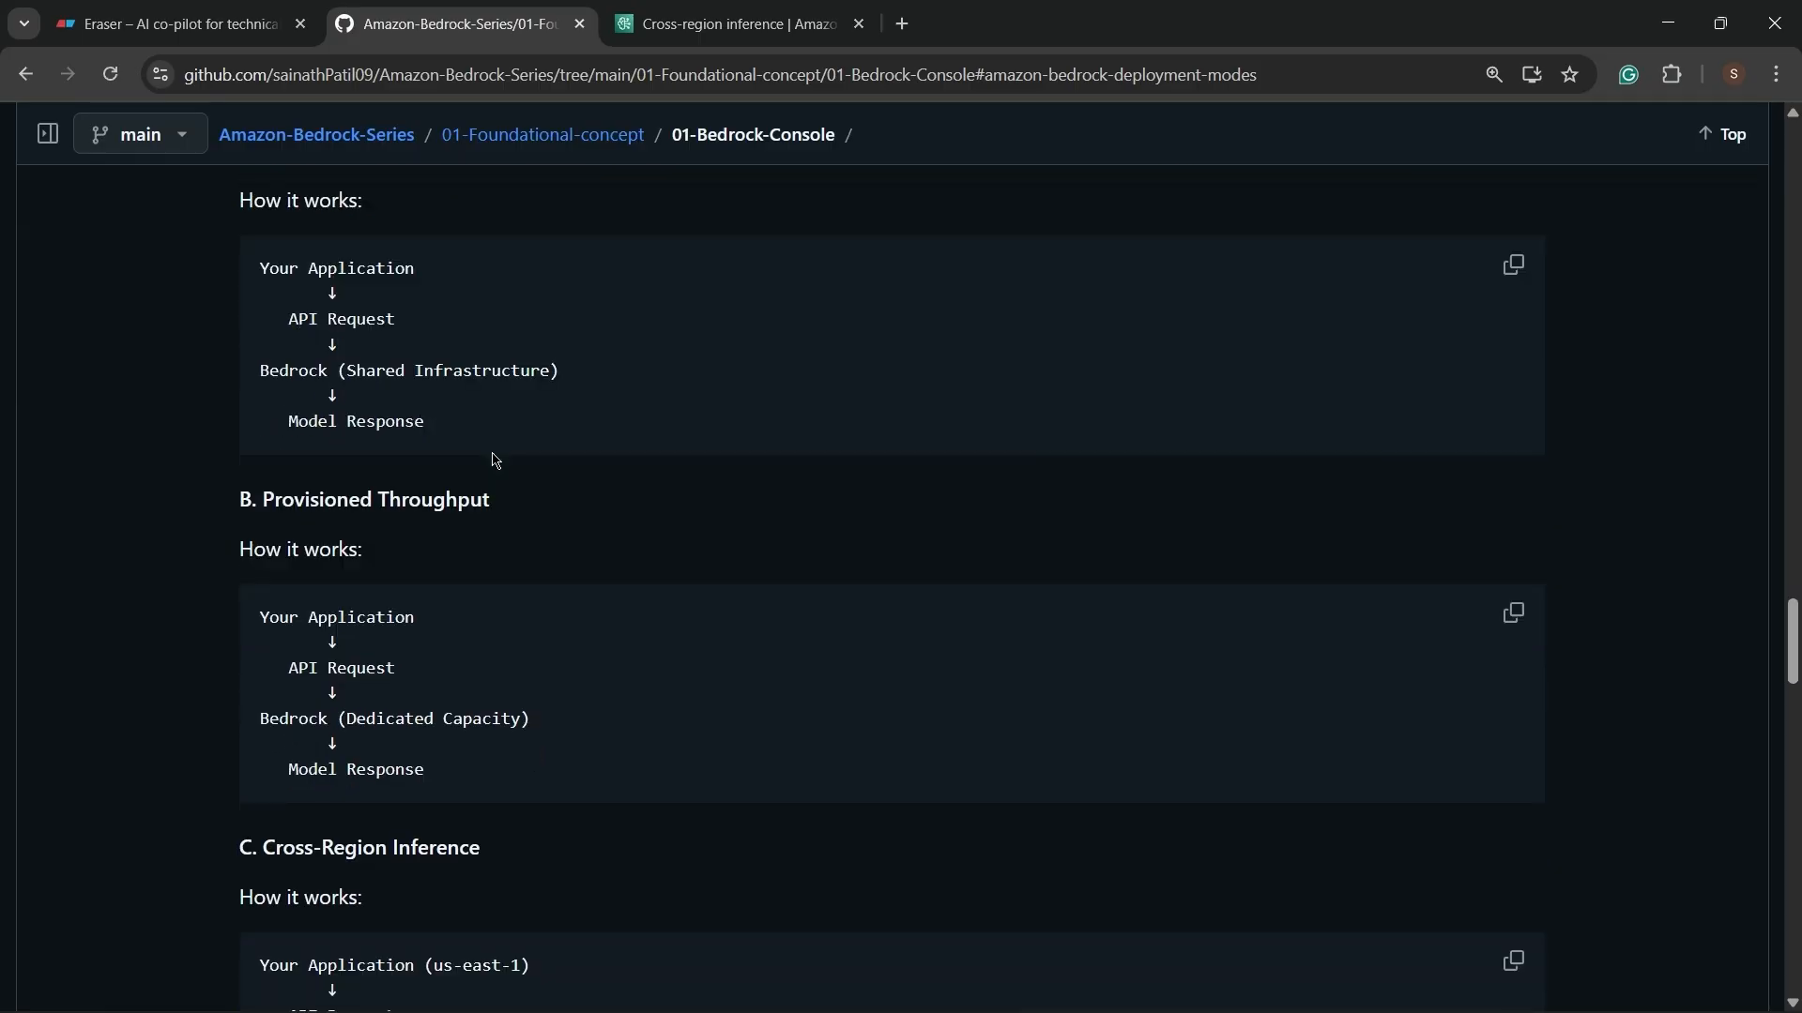
scroll(496, 459, down, 4)
scroll(496, 460, down, 6)
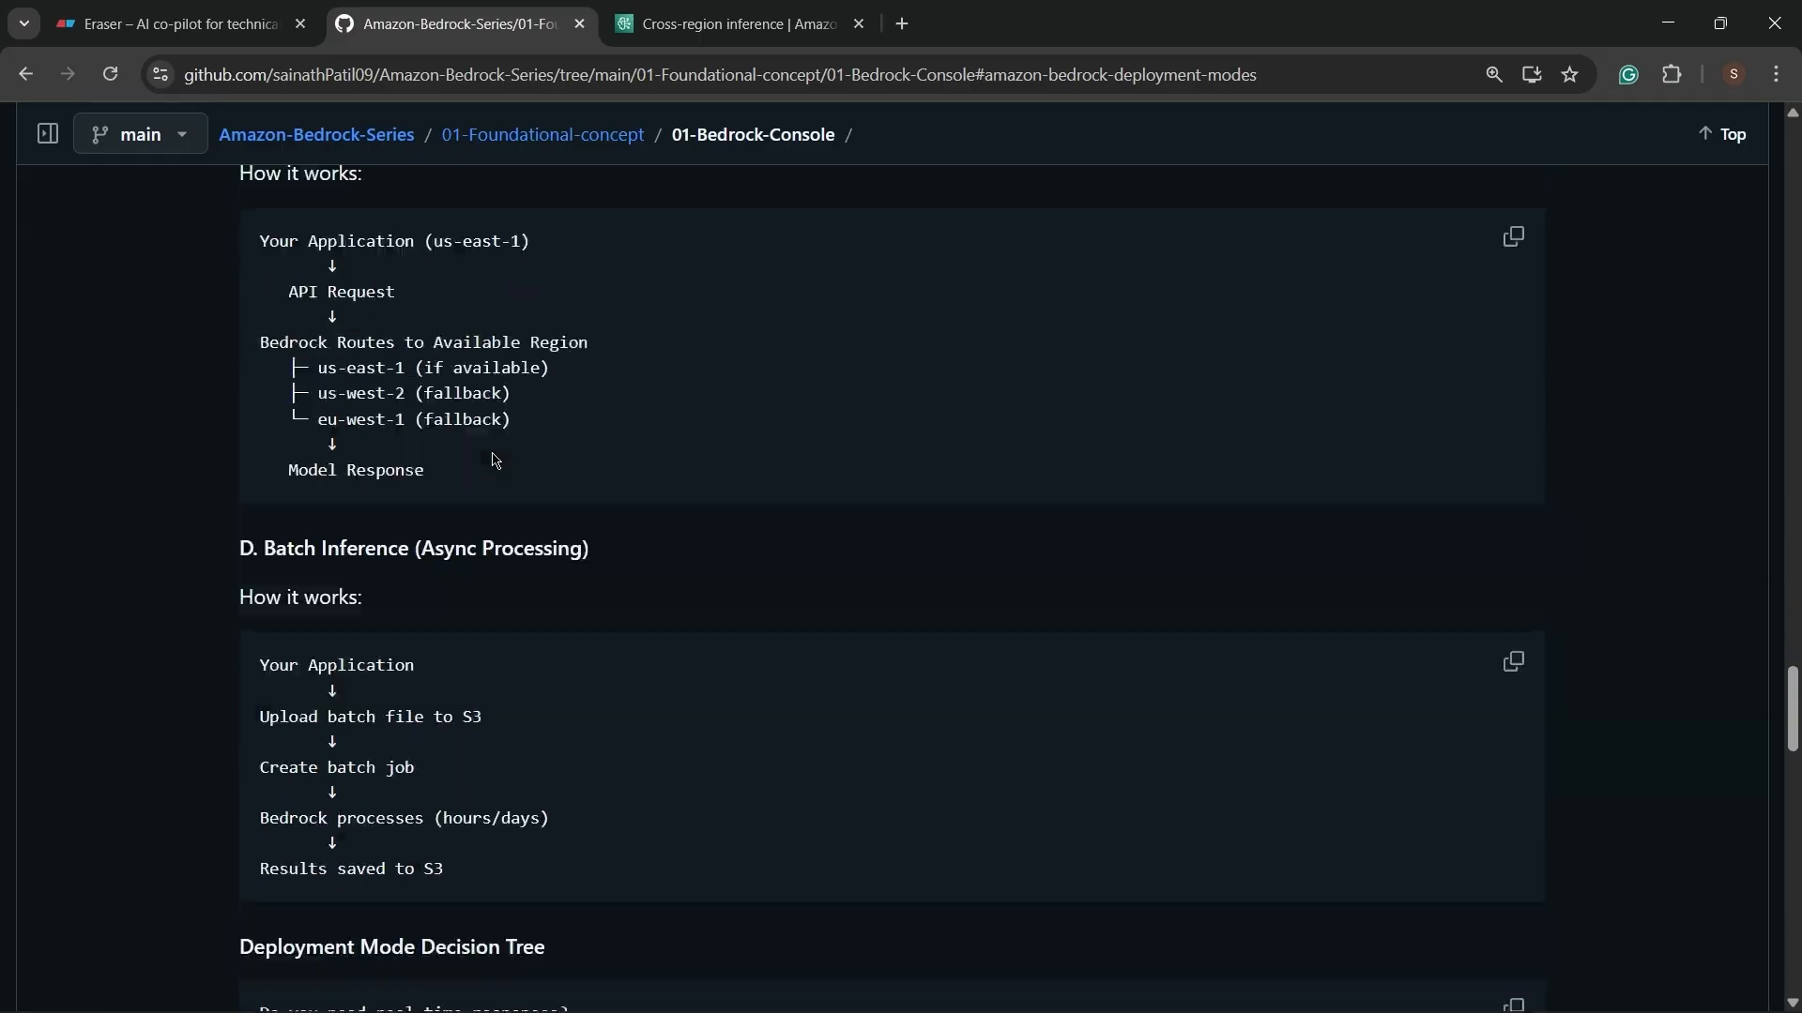
scroll(472, 512, up, 7)
scroll(474, 512, up, 4)
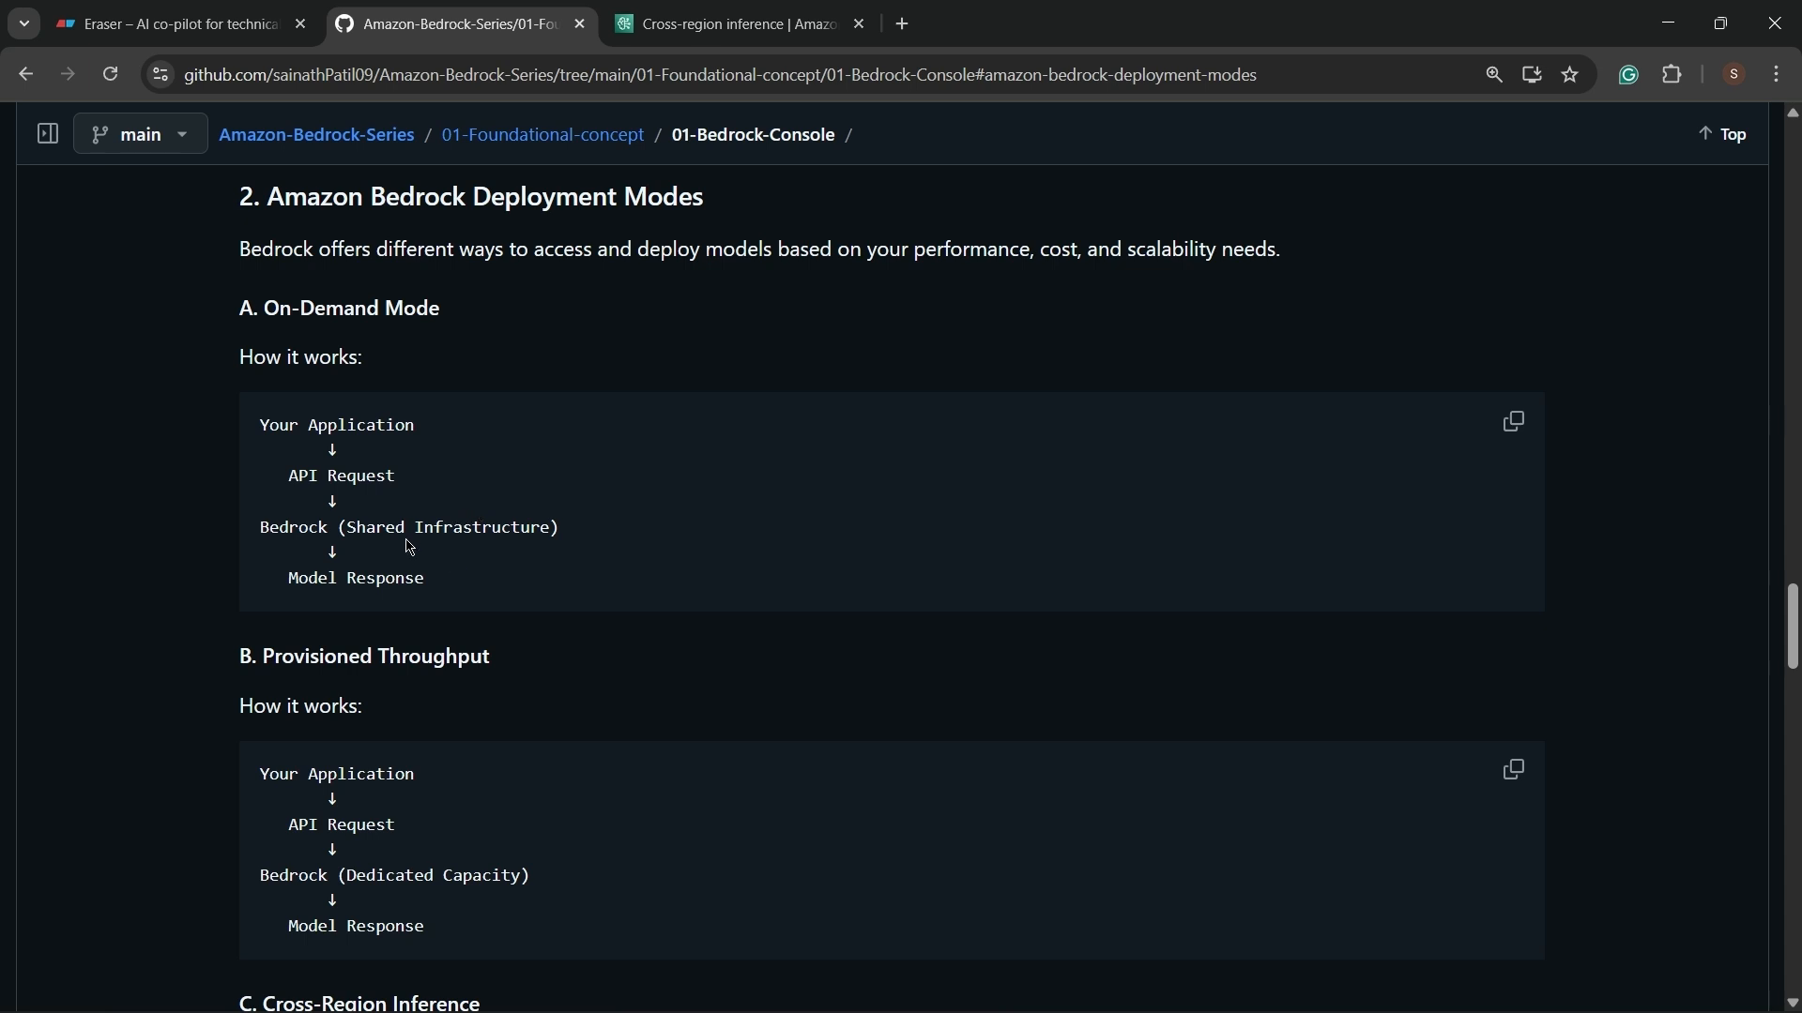
drag(341, 531, 638, 549)
click(654, 546)
Examine the Provisioned Throughput flow, highlight "Dedicated Capacity" and compare it with the On-Demand Mode flow.
scroll(549, 568, down, 2)
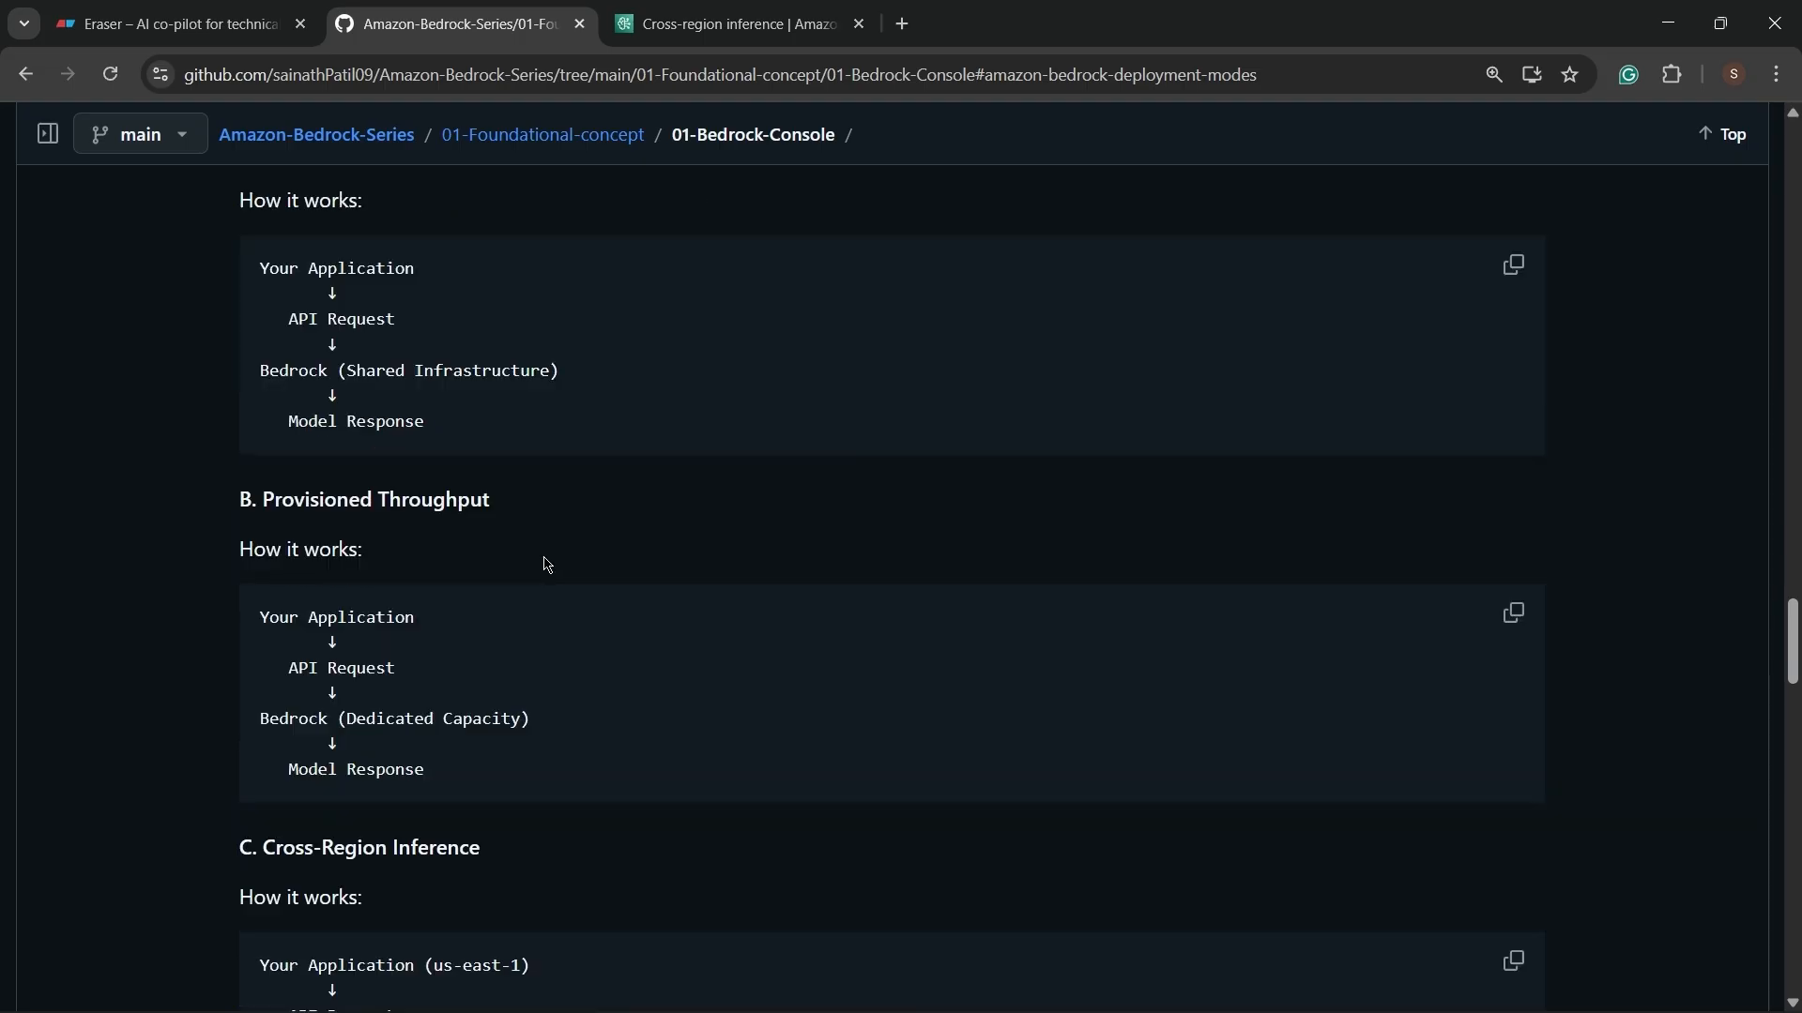
scroll(548, 564, down, 2)
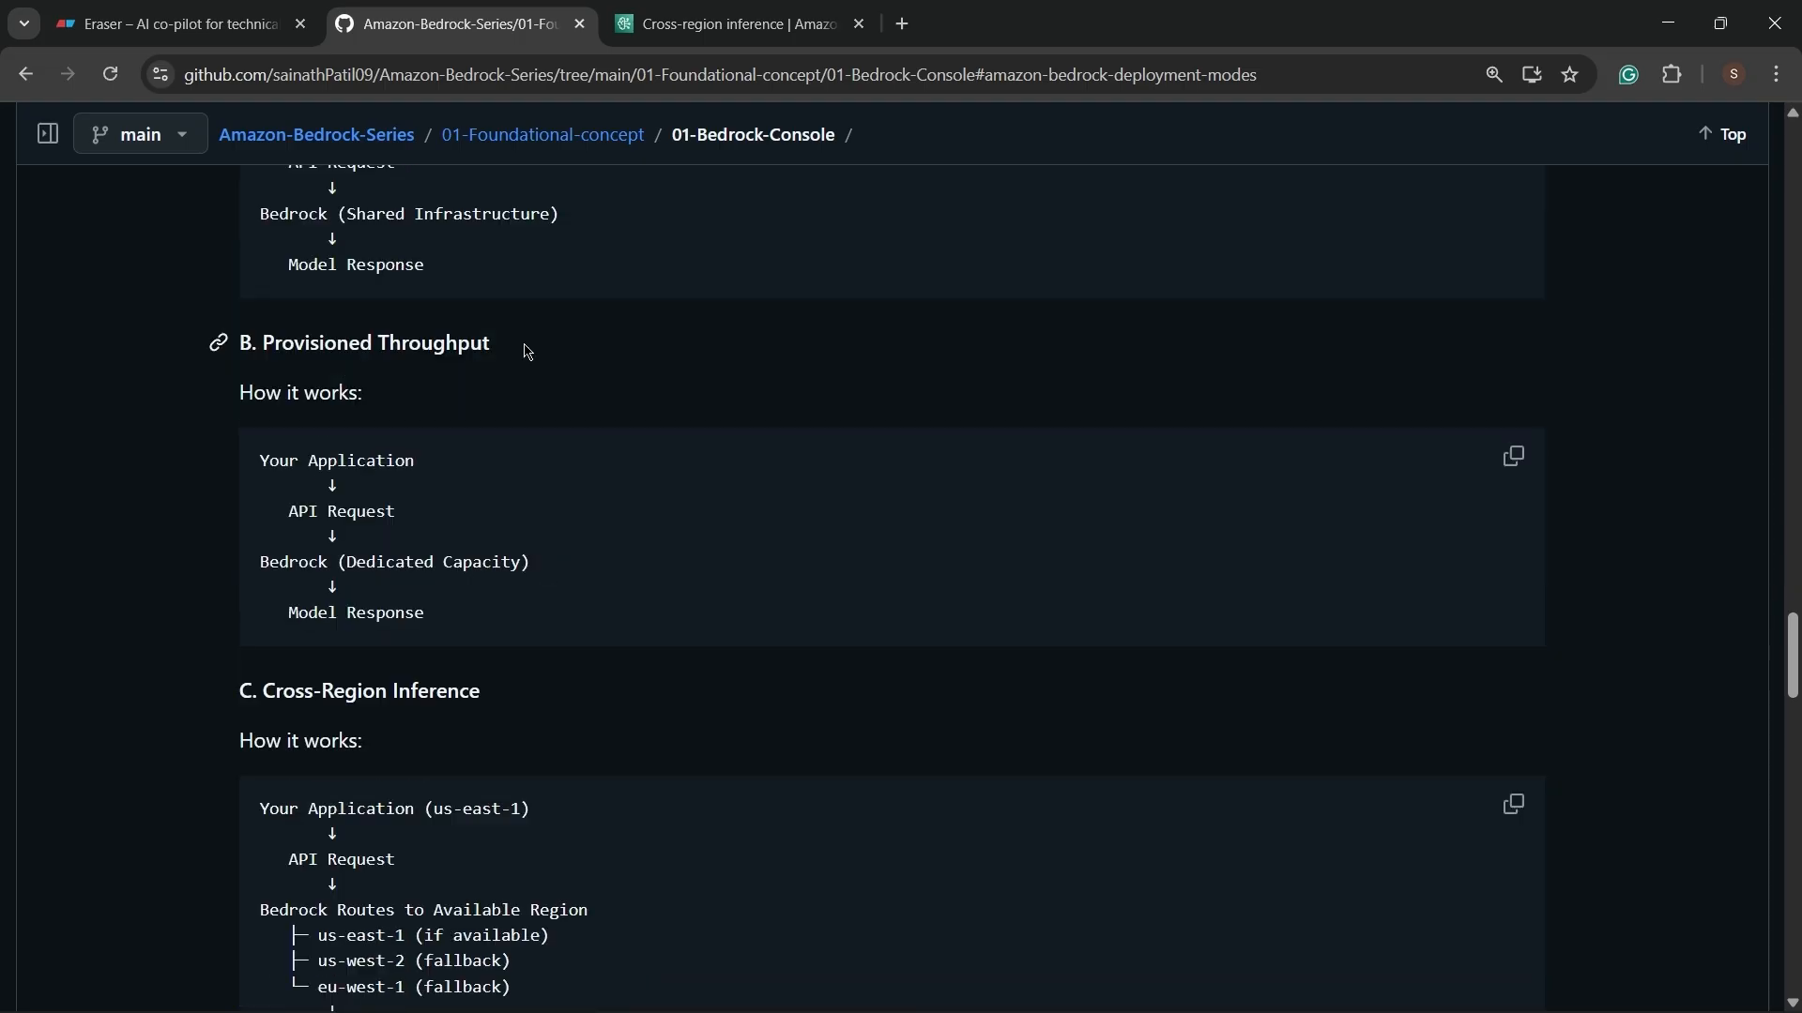
drag(351, 563, 608, 572)
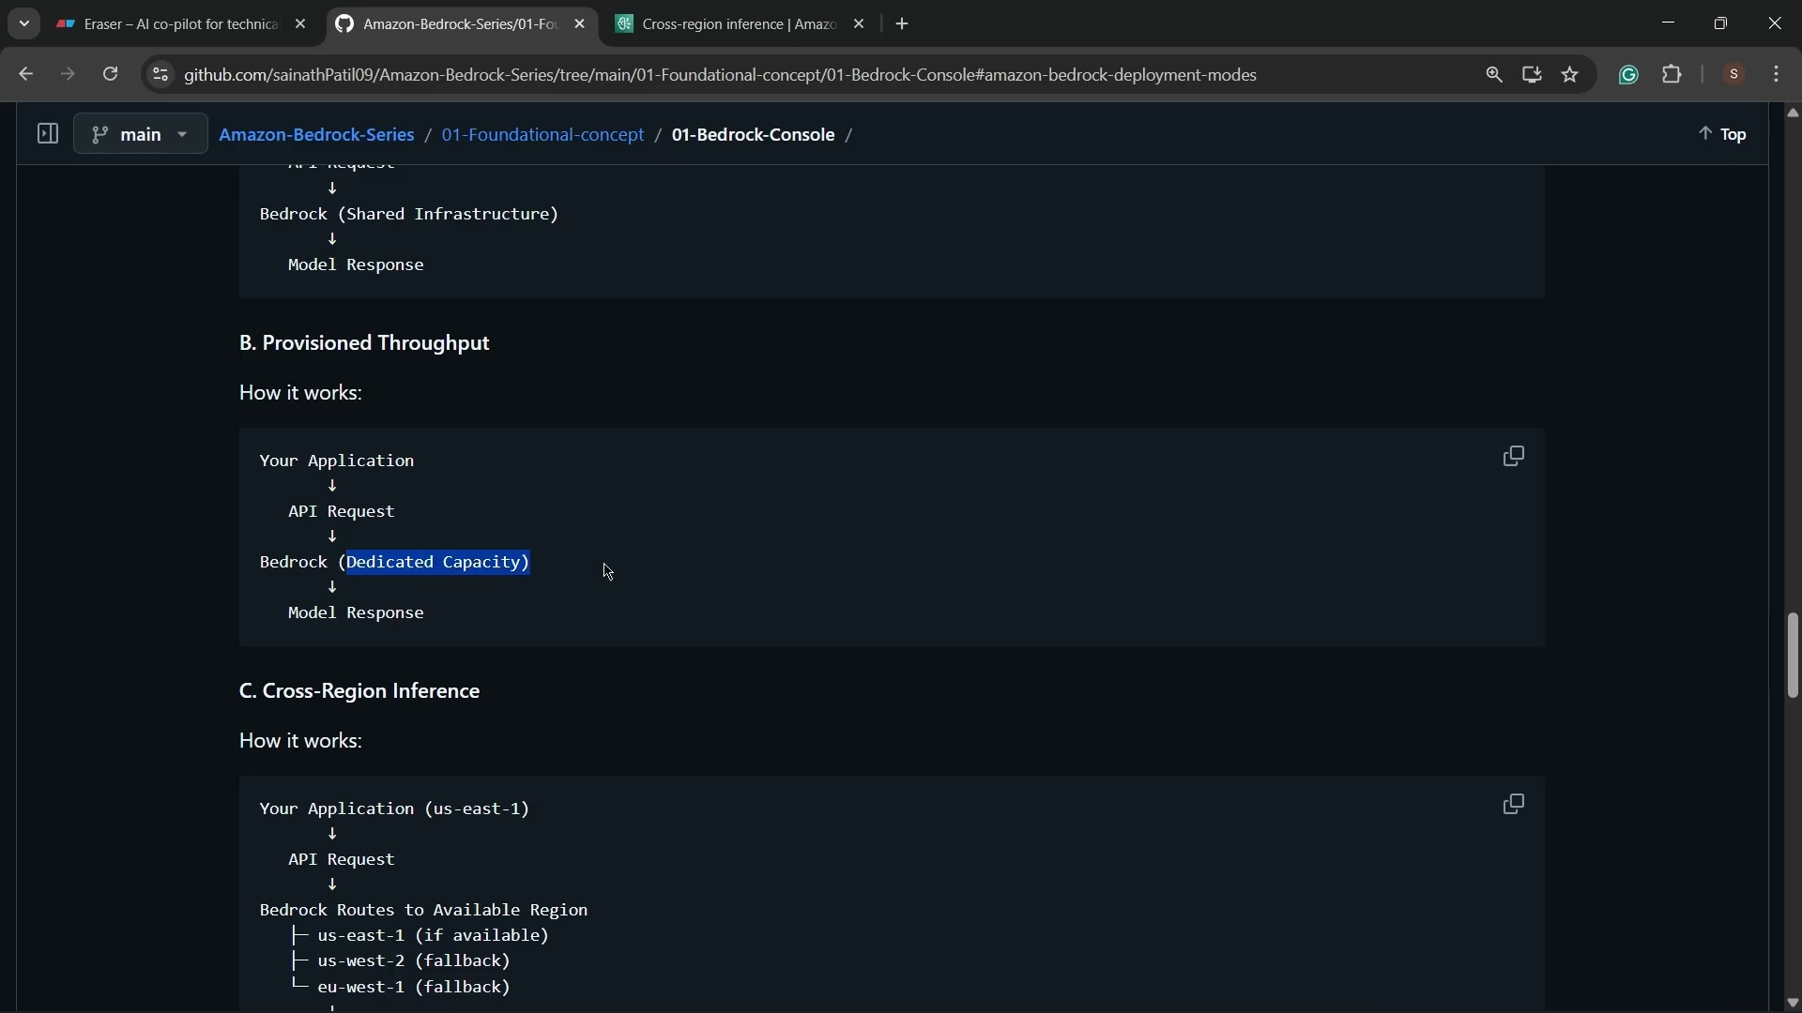
click(608, 571)
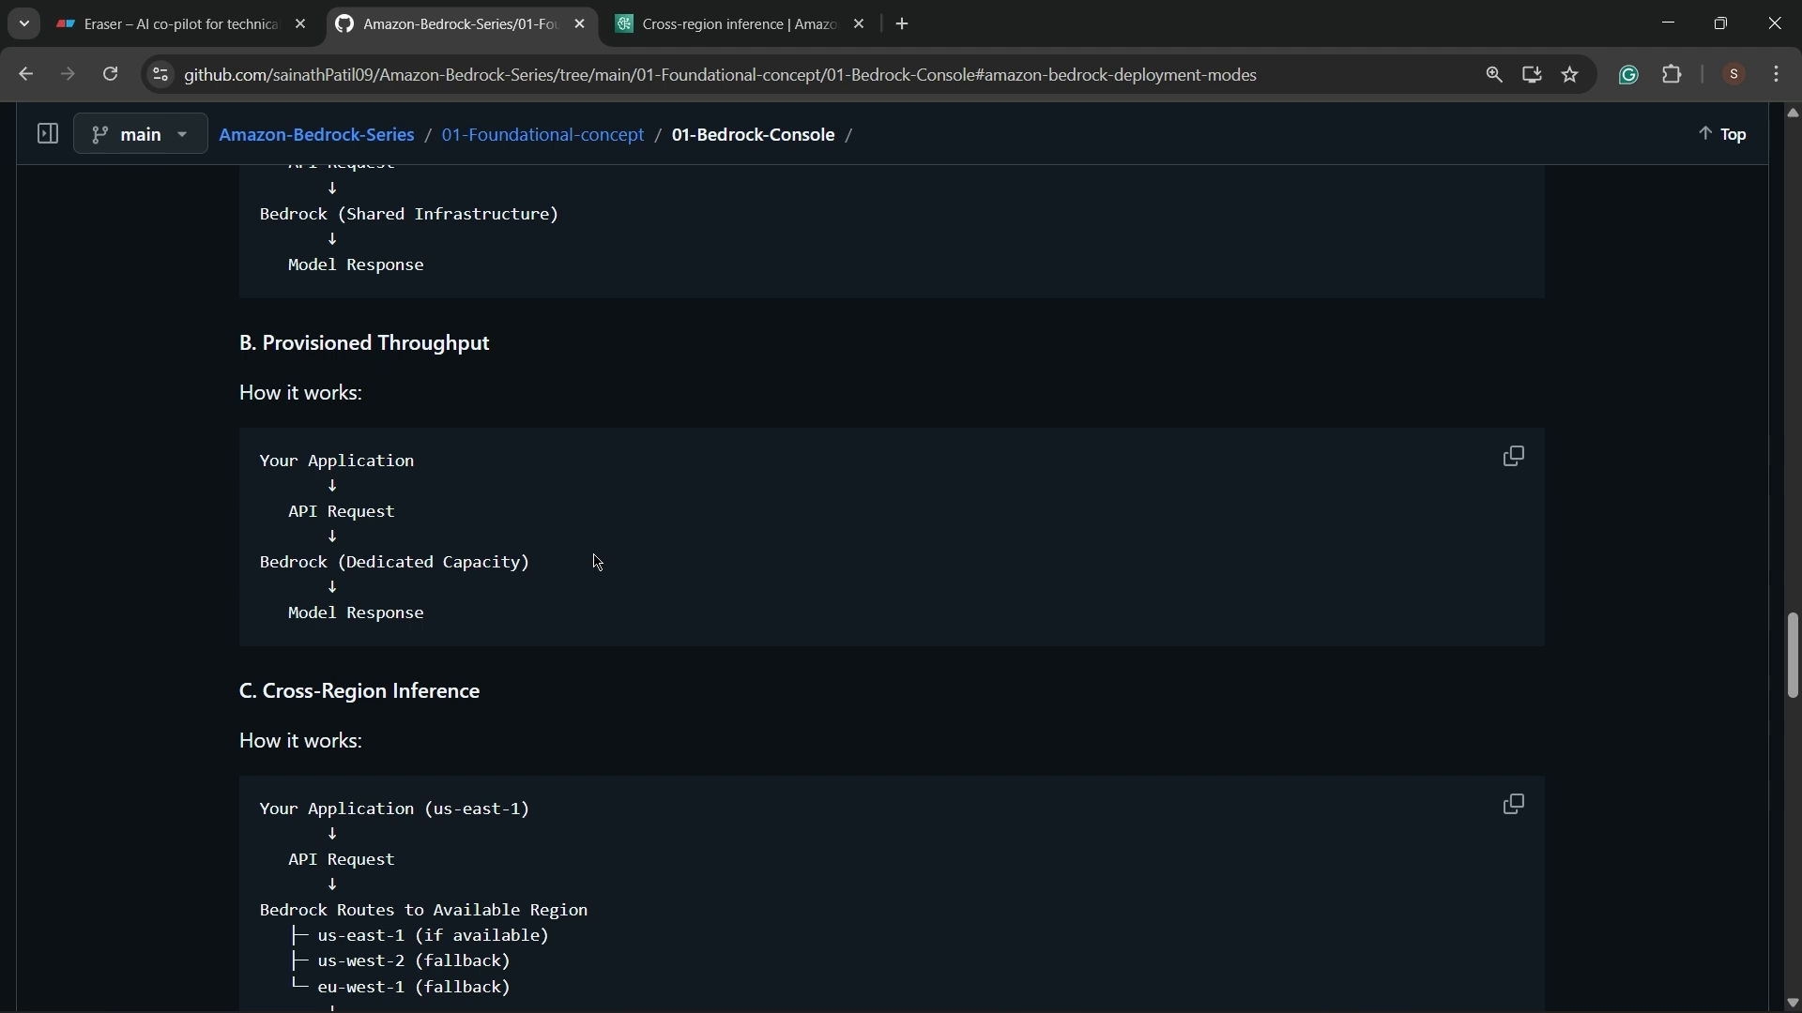
scroll(362, 260, up, 2)
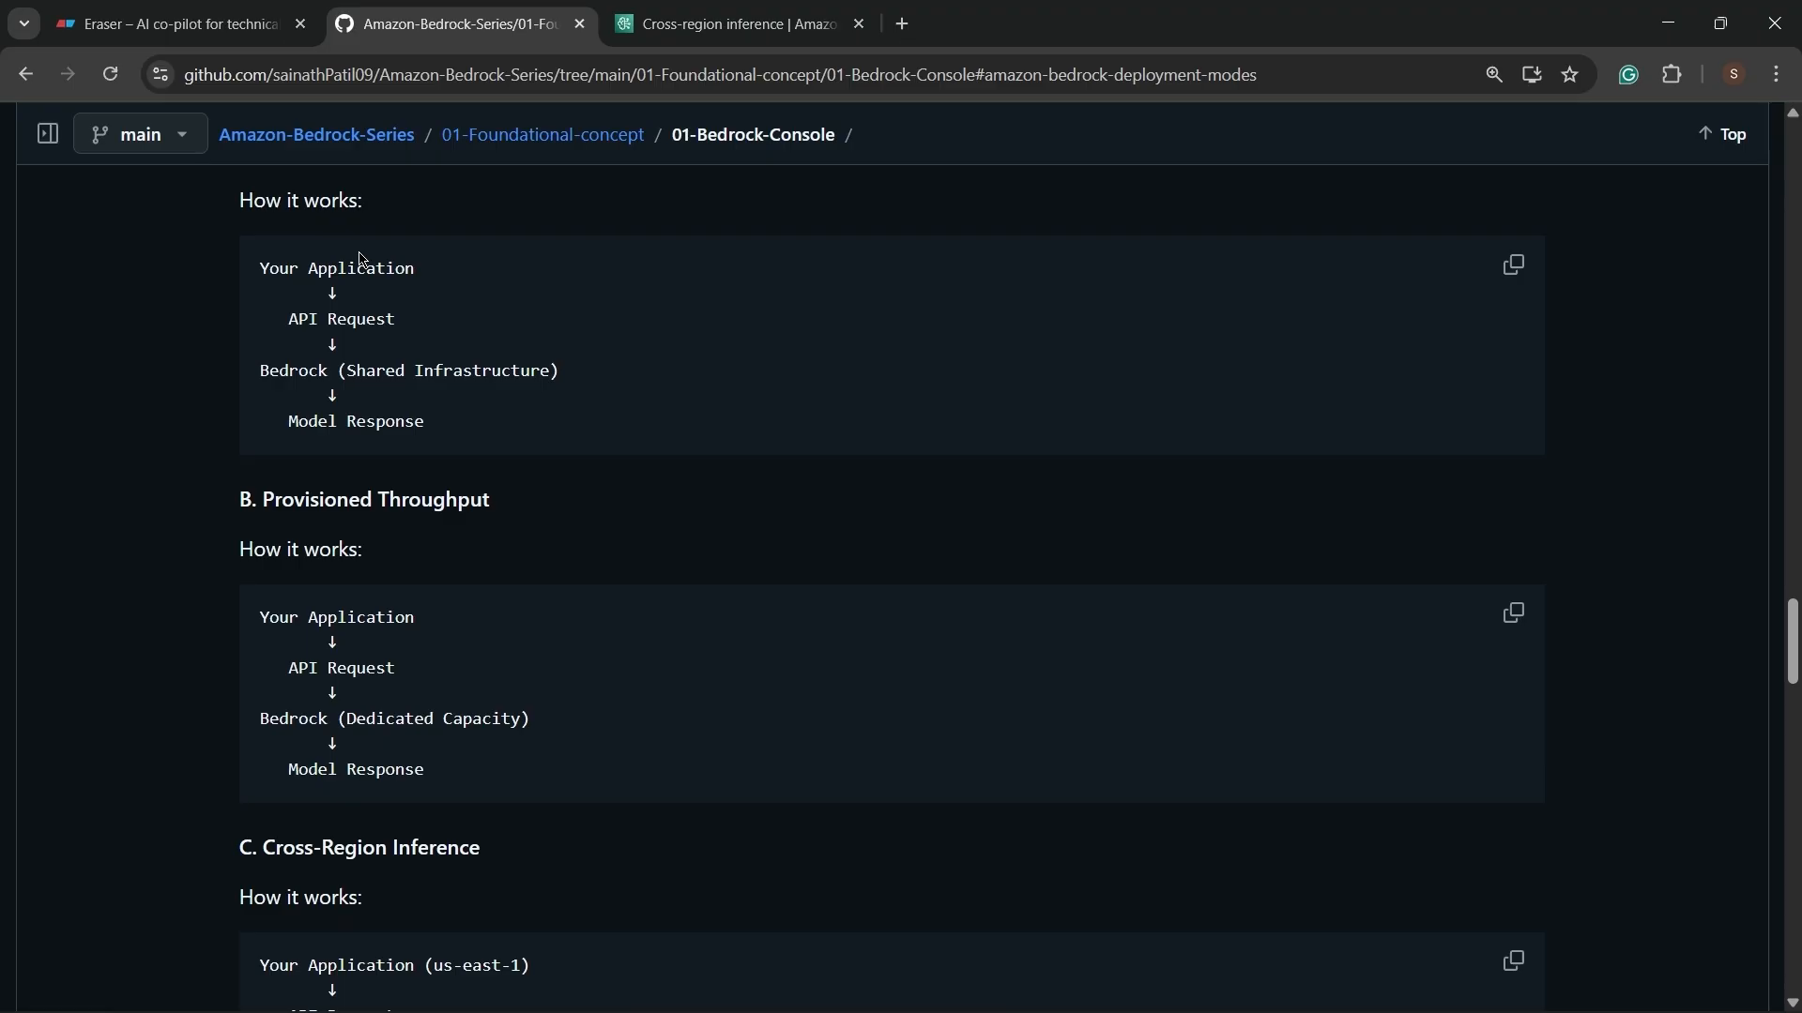
scroll(362, 260, up, 2)
scroll(372, 315, down, 2)
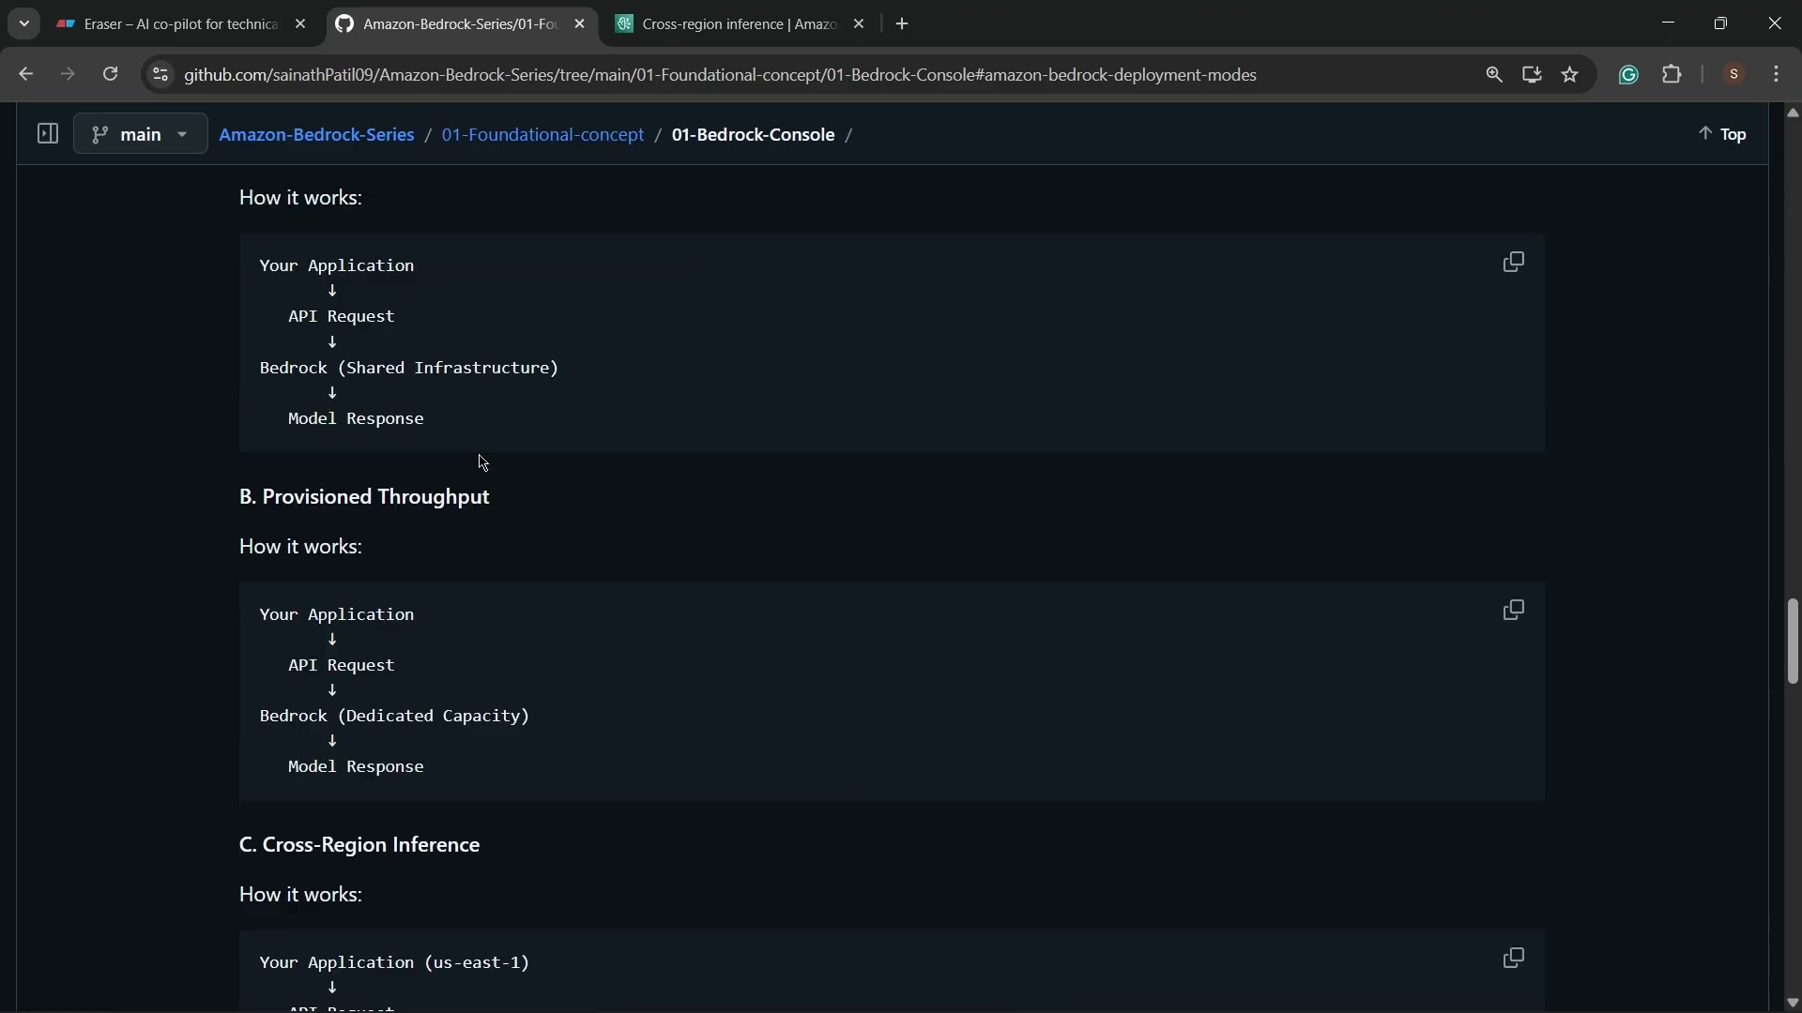
Examine the Cross-Region Inference flow in the notes and highlight the application's us-east-1 region.
scroll(484, 465, down, 3)
scroll(487, 467, down, 2)
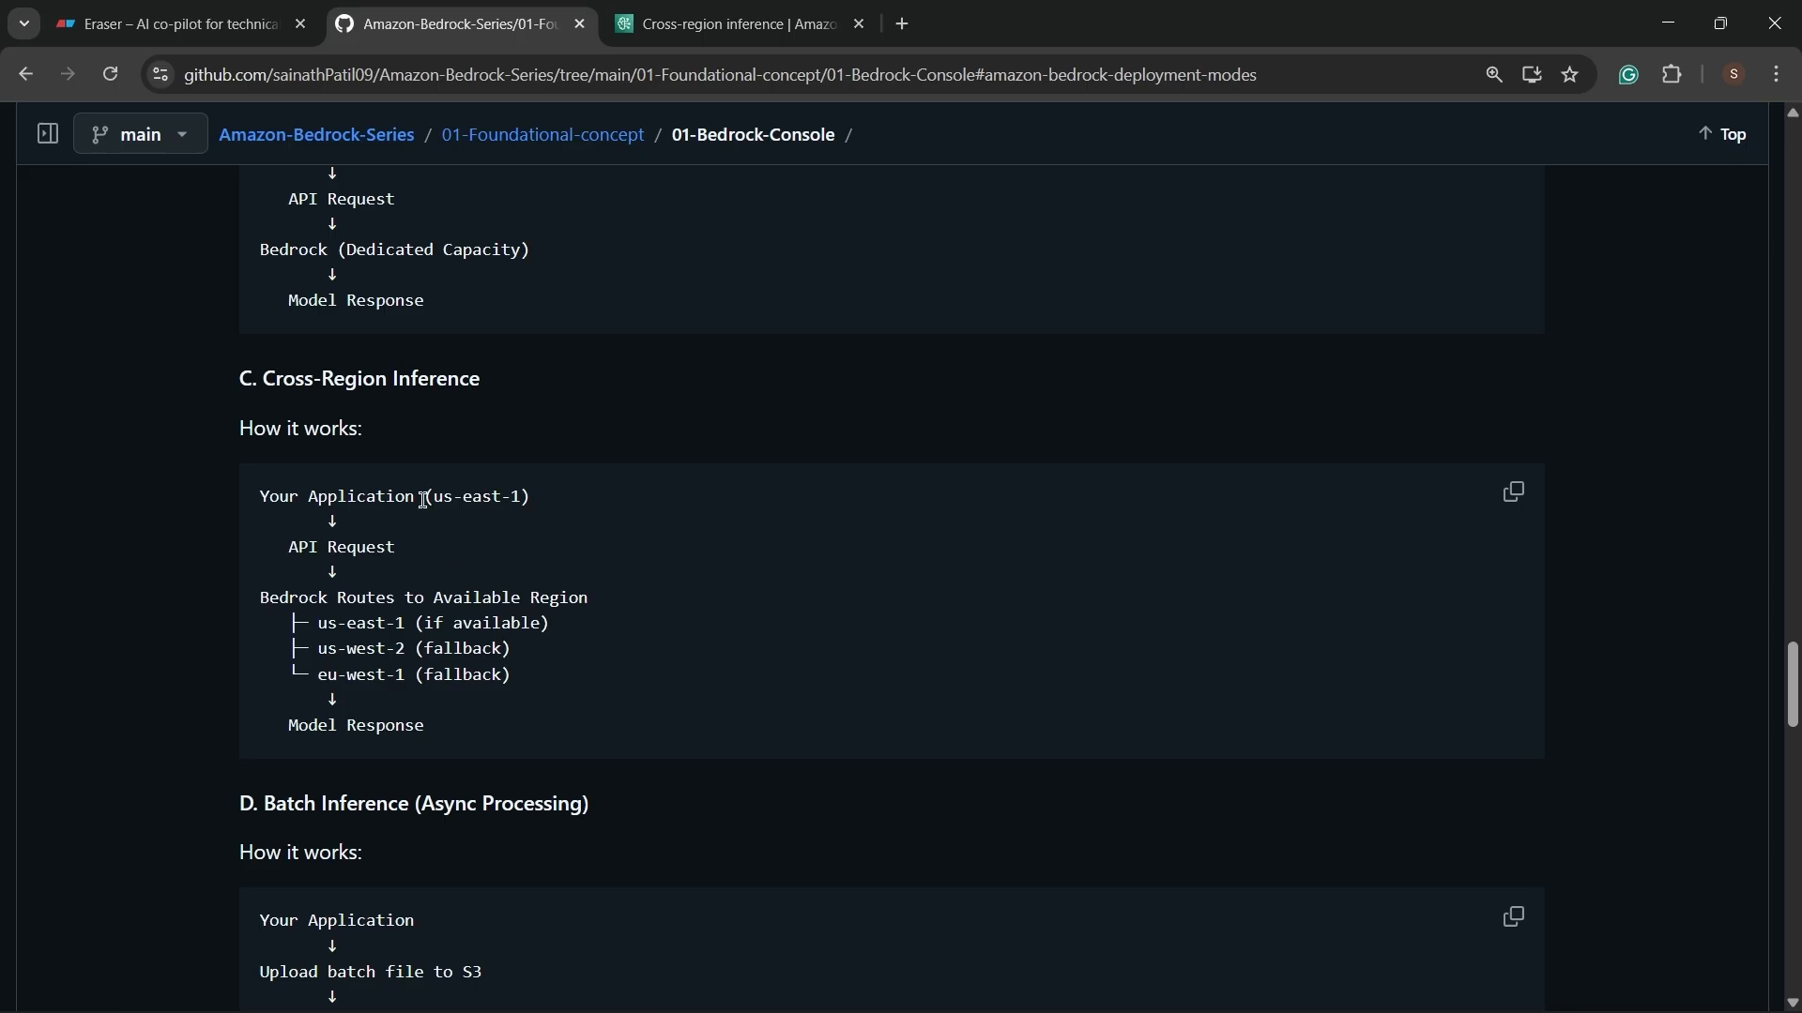
drag(424, 499, 551, 514)
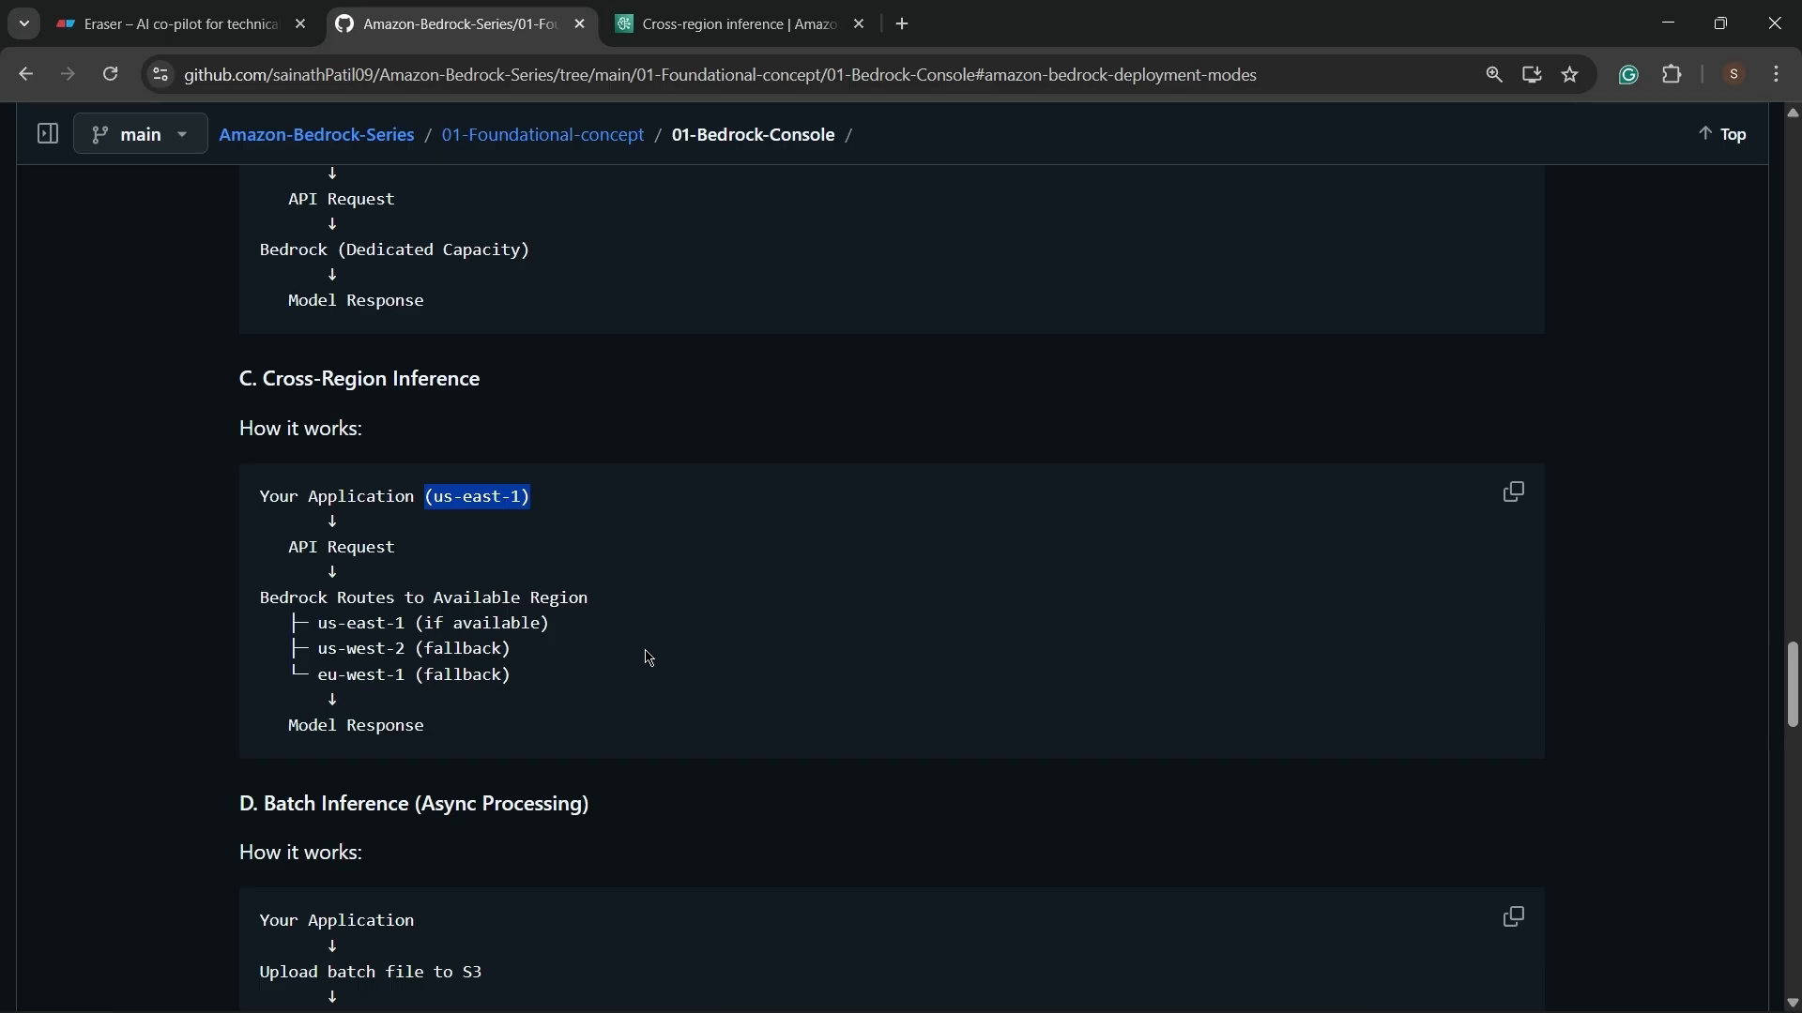
Return to the Bedrock console's Cross-region inference page and make the Name column of the Inference profiles table slightly wider.
click(716, 19)
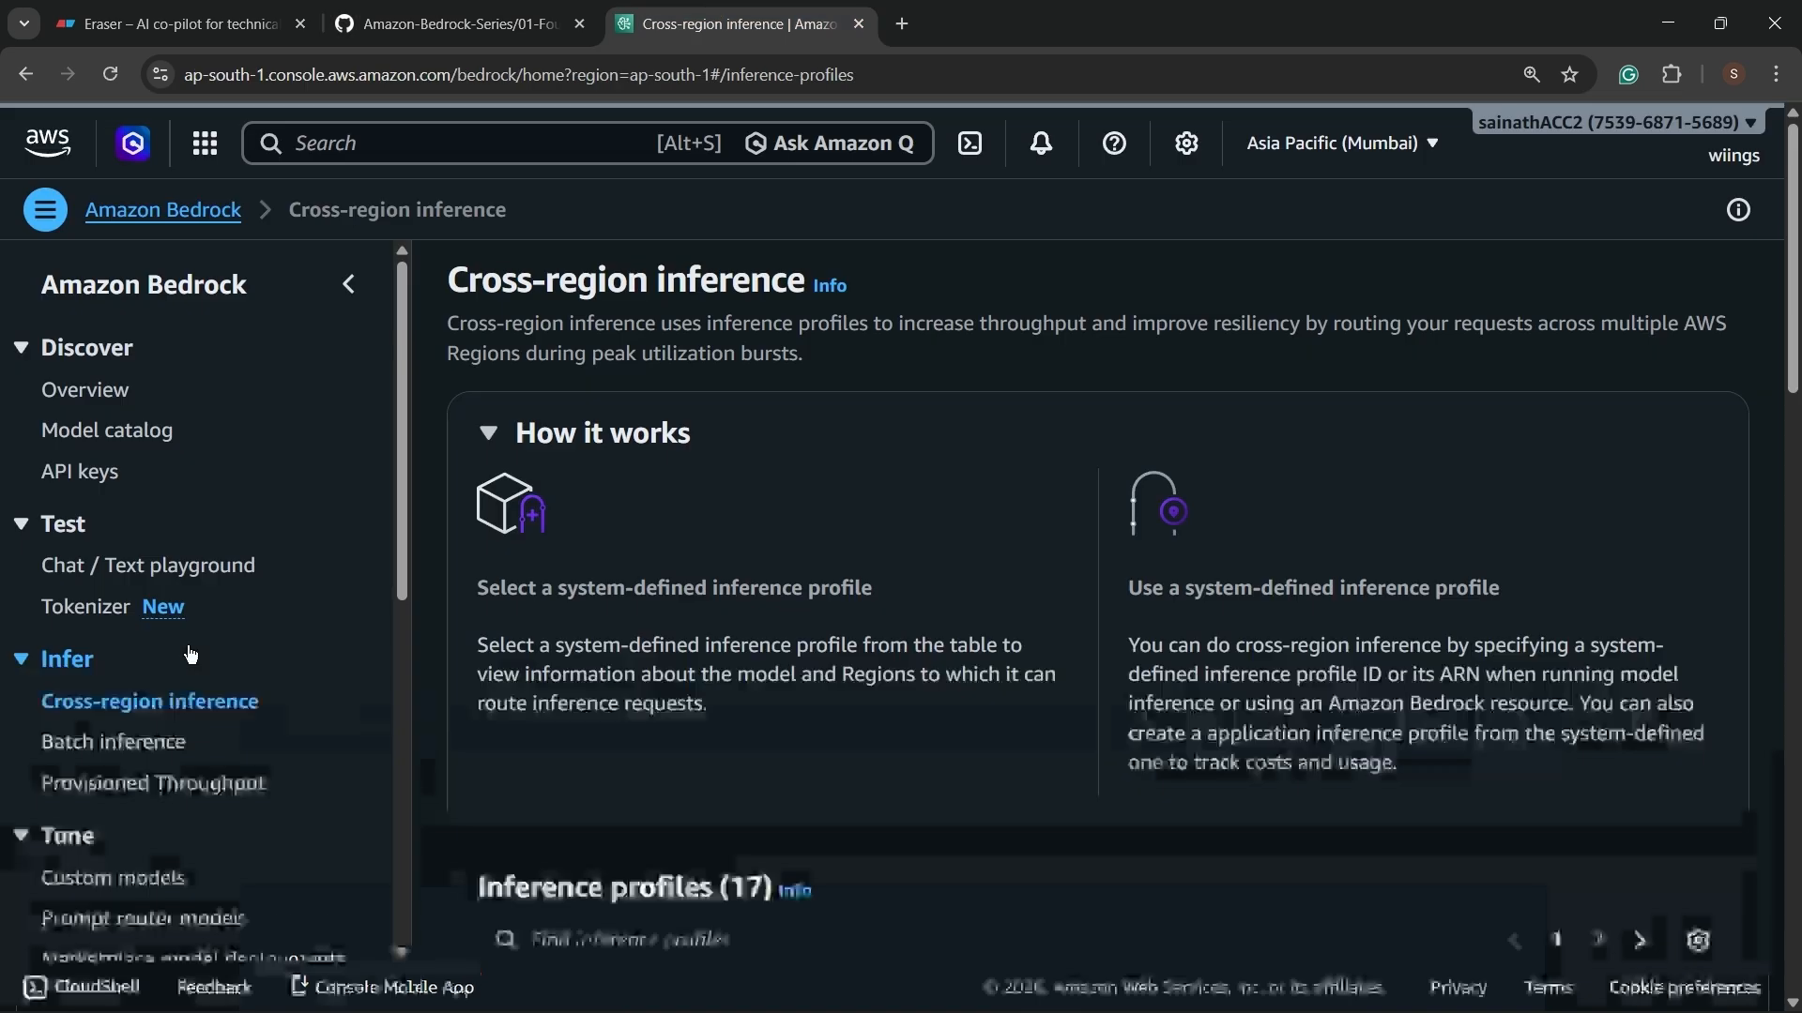
scroll(143, 724, down, 5)
scroll(774, 579, down, 2)
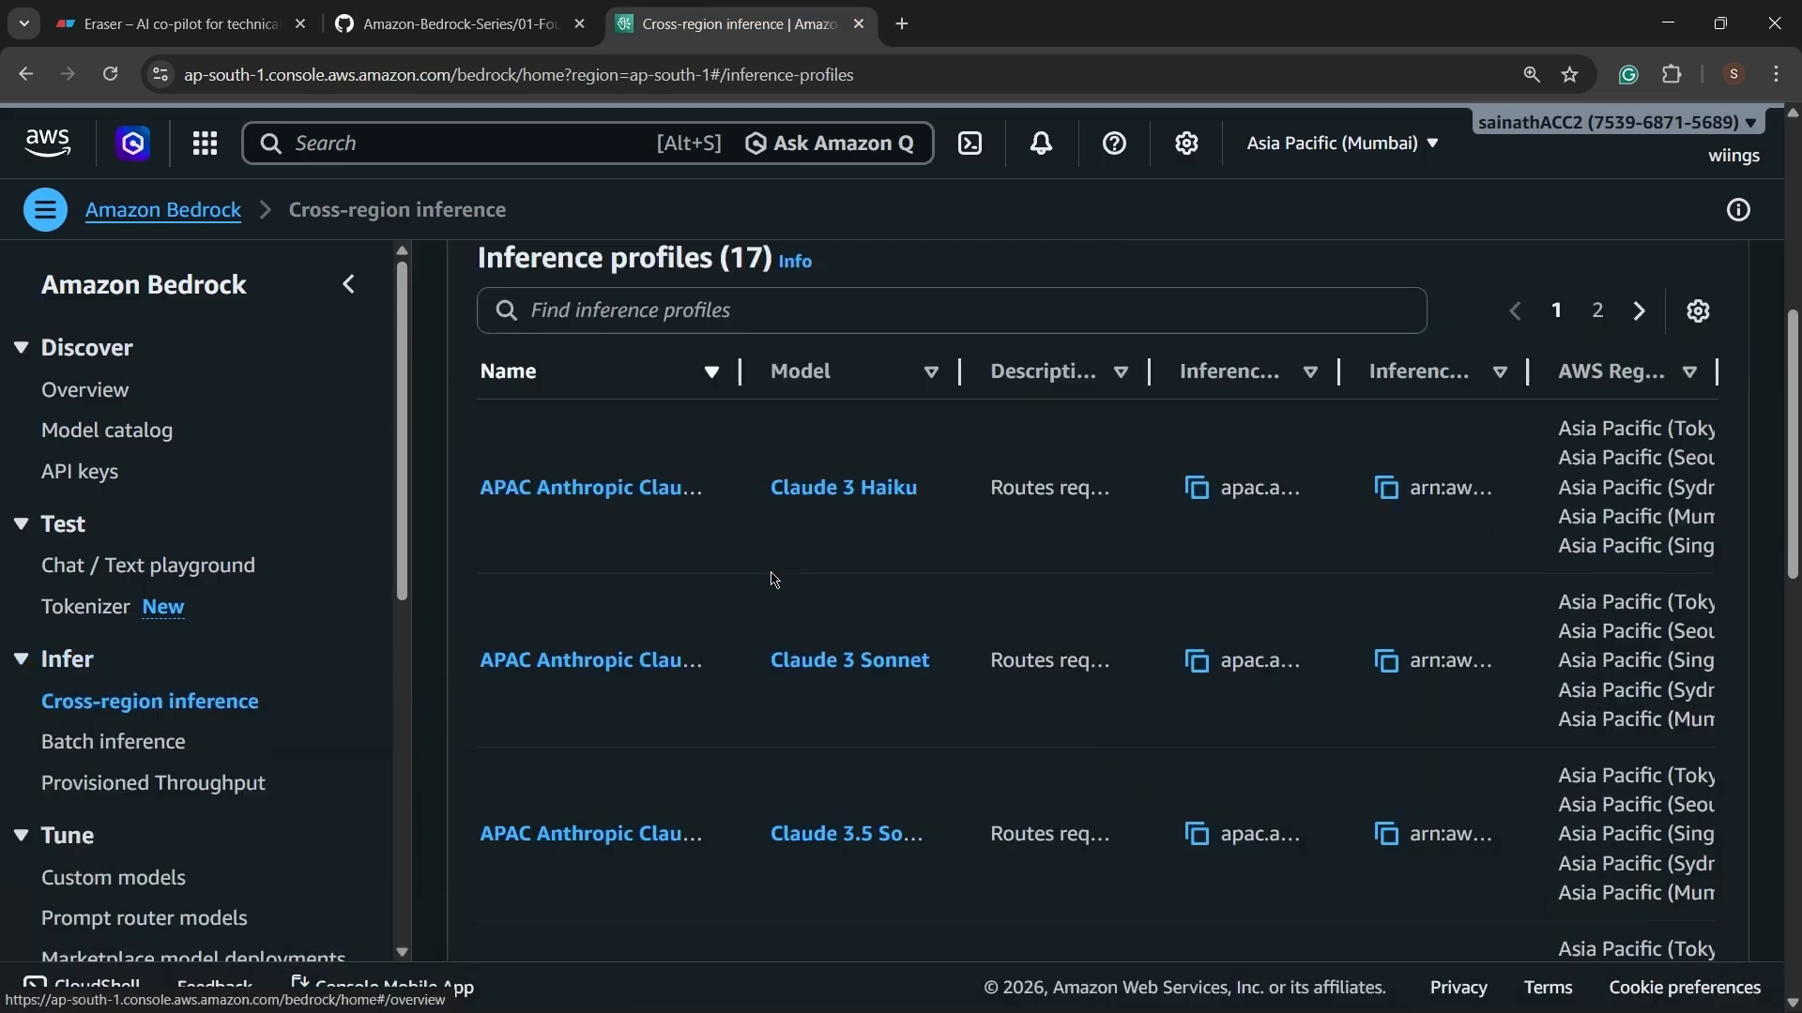
drag(735, 375, 957, 375)
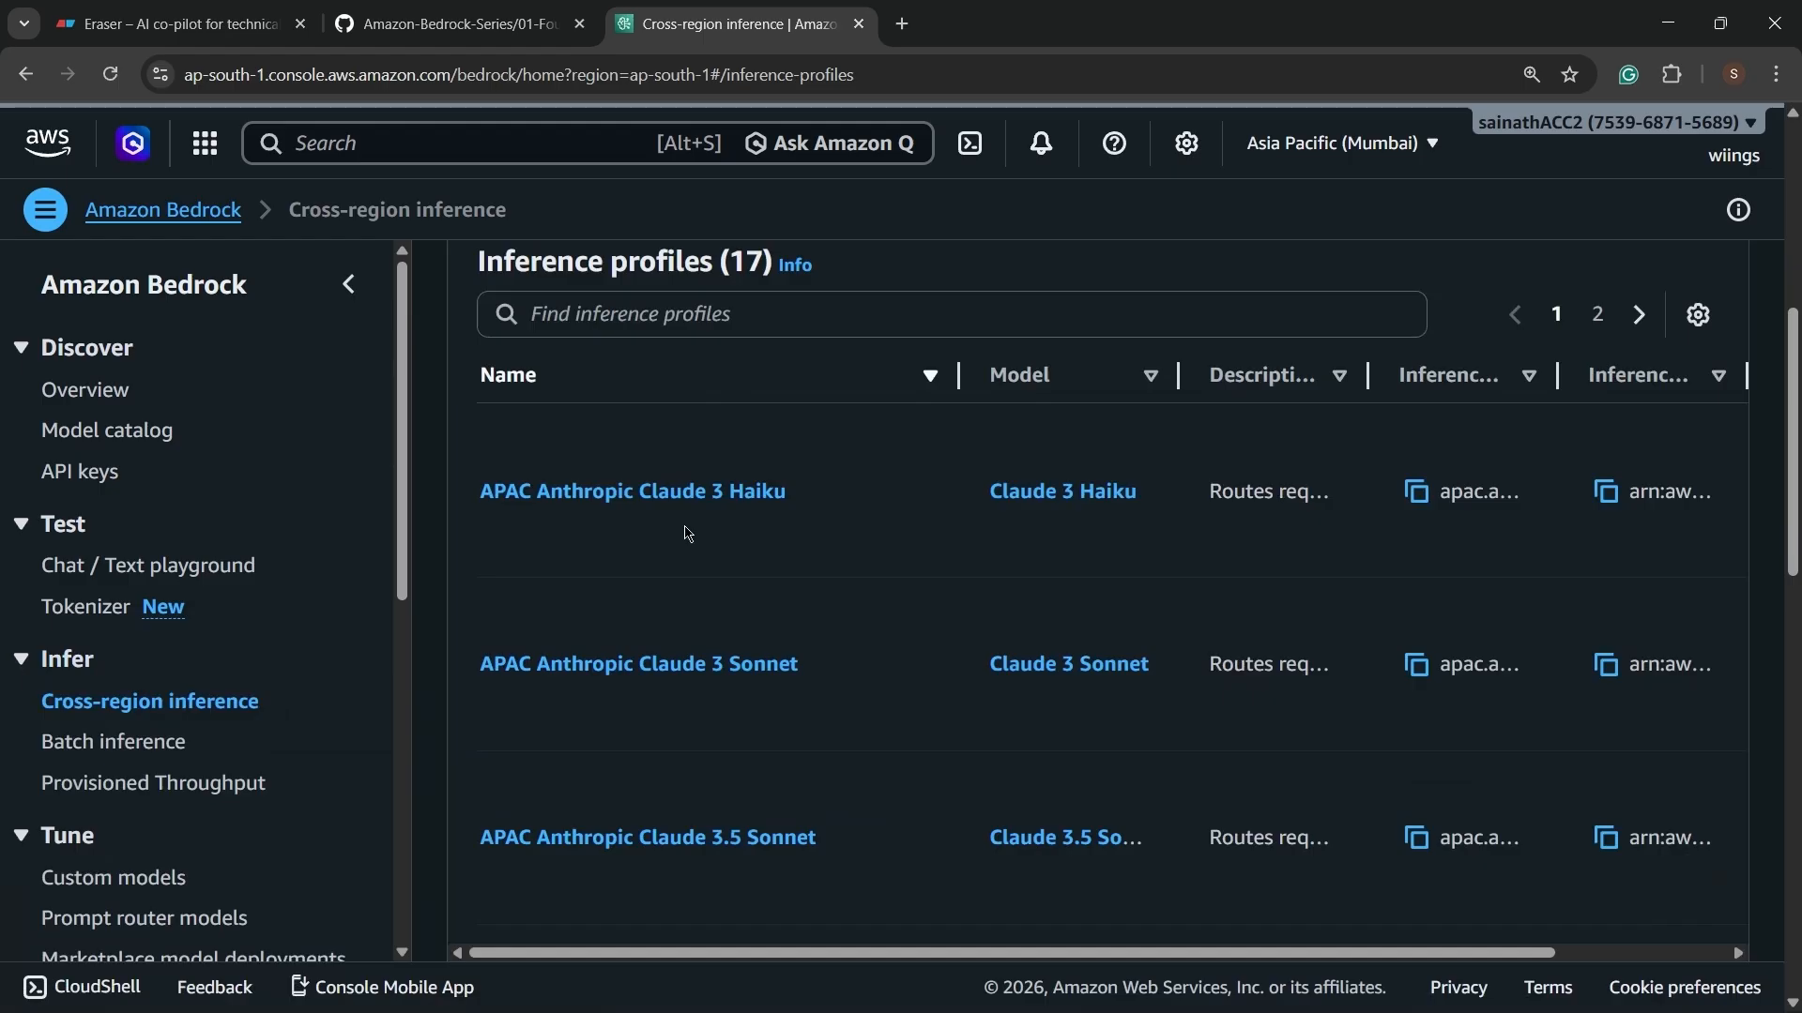
drag(946, 378, 819, 410)
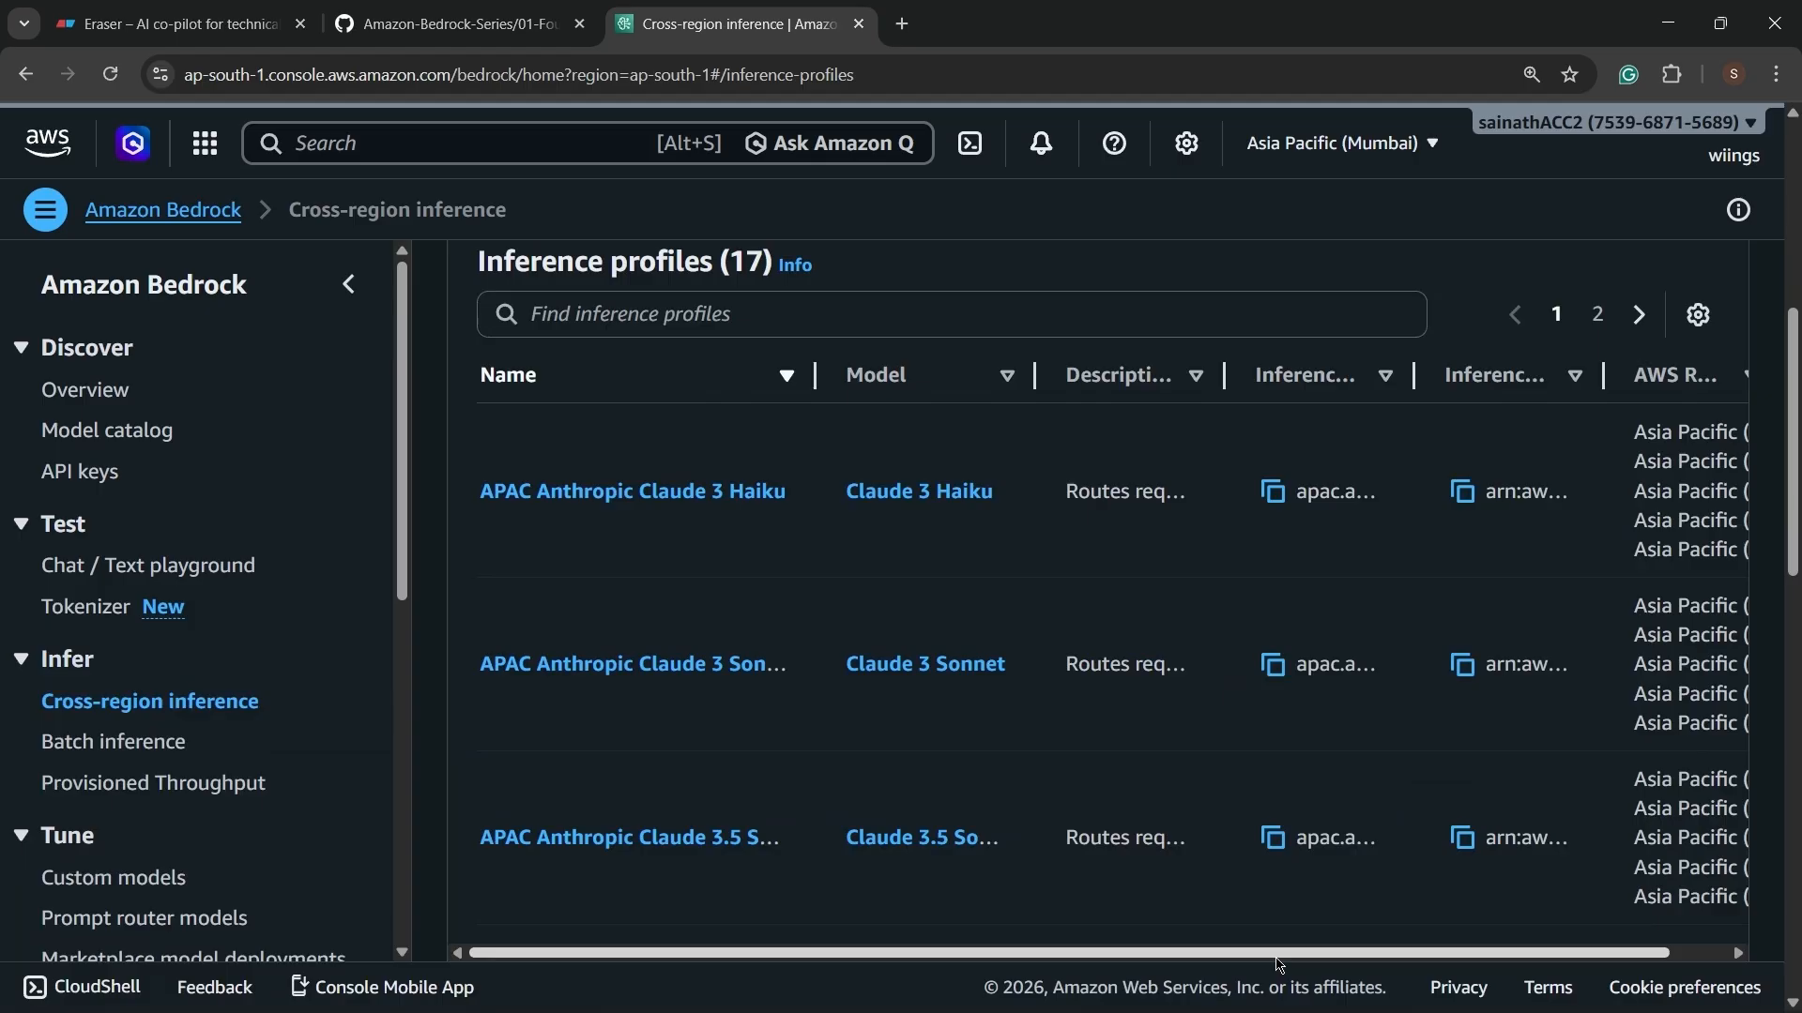
Widen the AWS Regions column to show the full region names and highlight Mumbai ap-south-1 in the Claude 3 Haiku profile.
drag(1278, 953, 1692, 948)
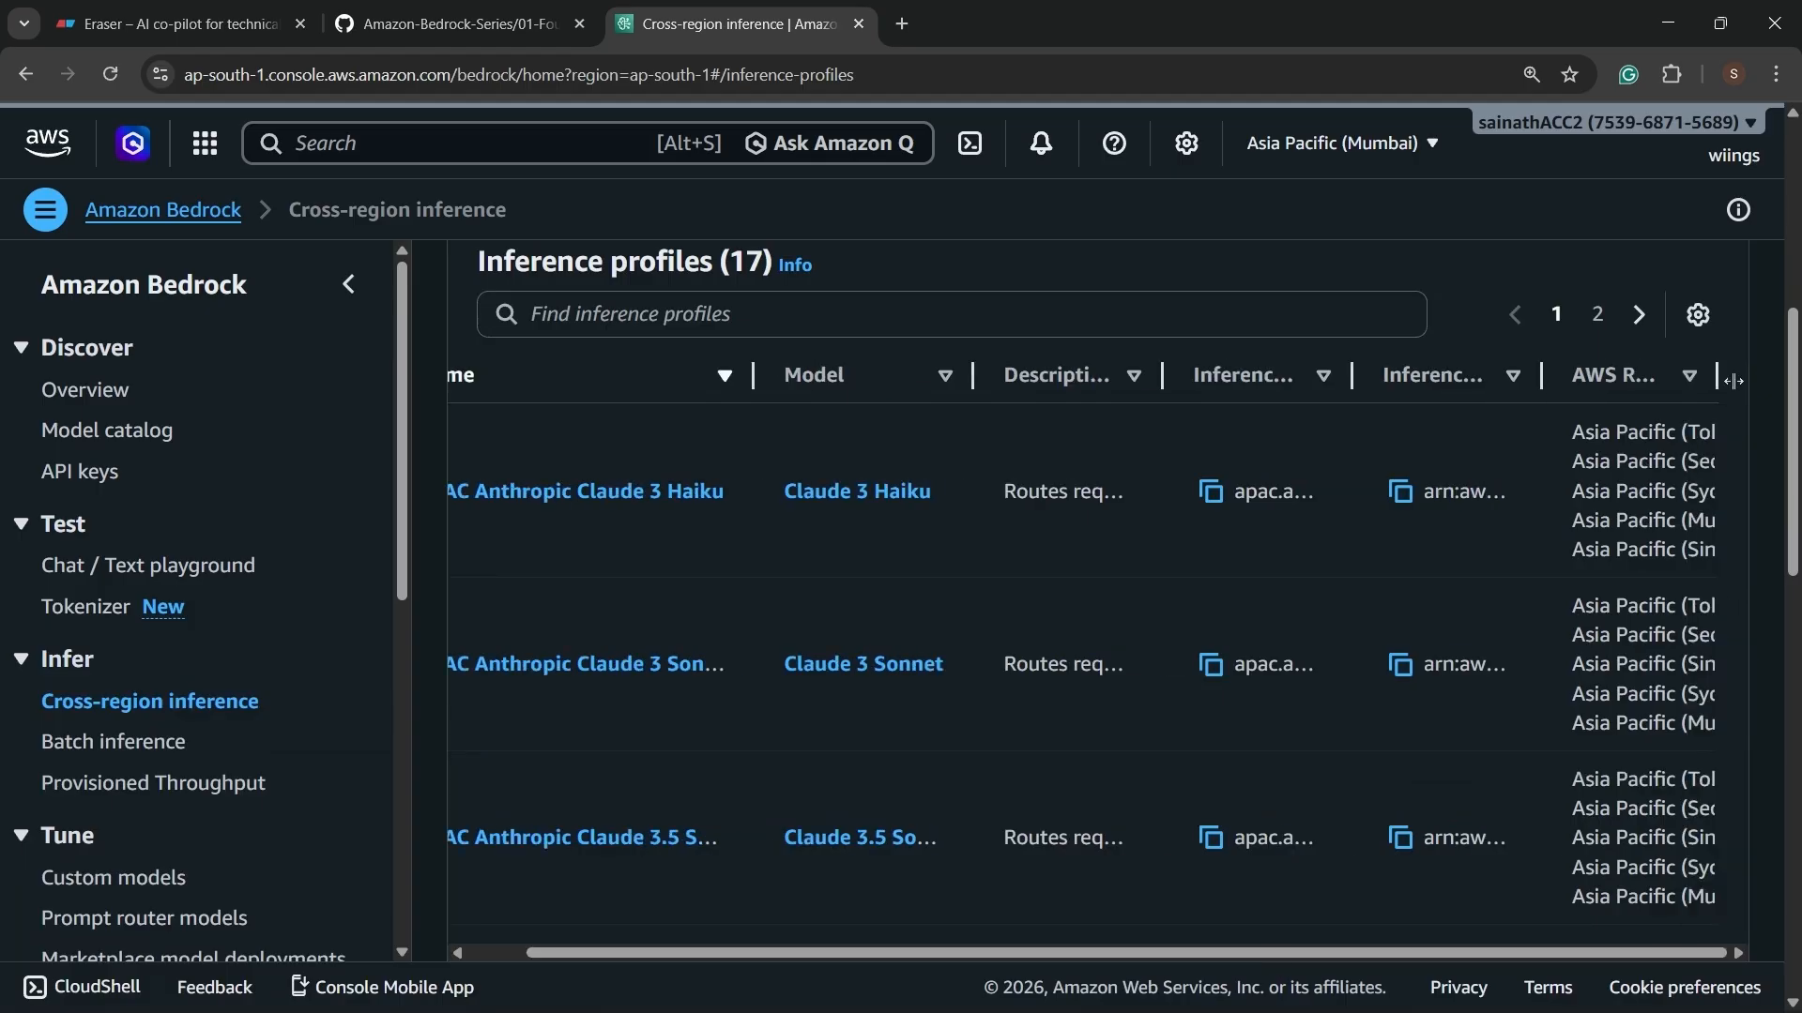
drag(1733, 381, 1798, 403)
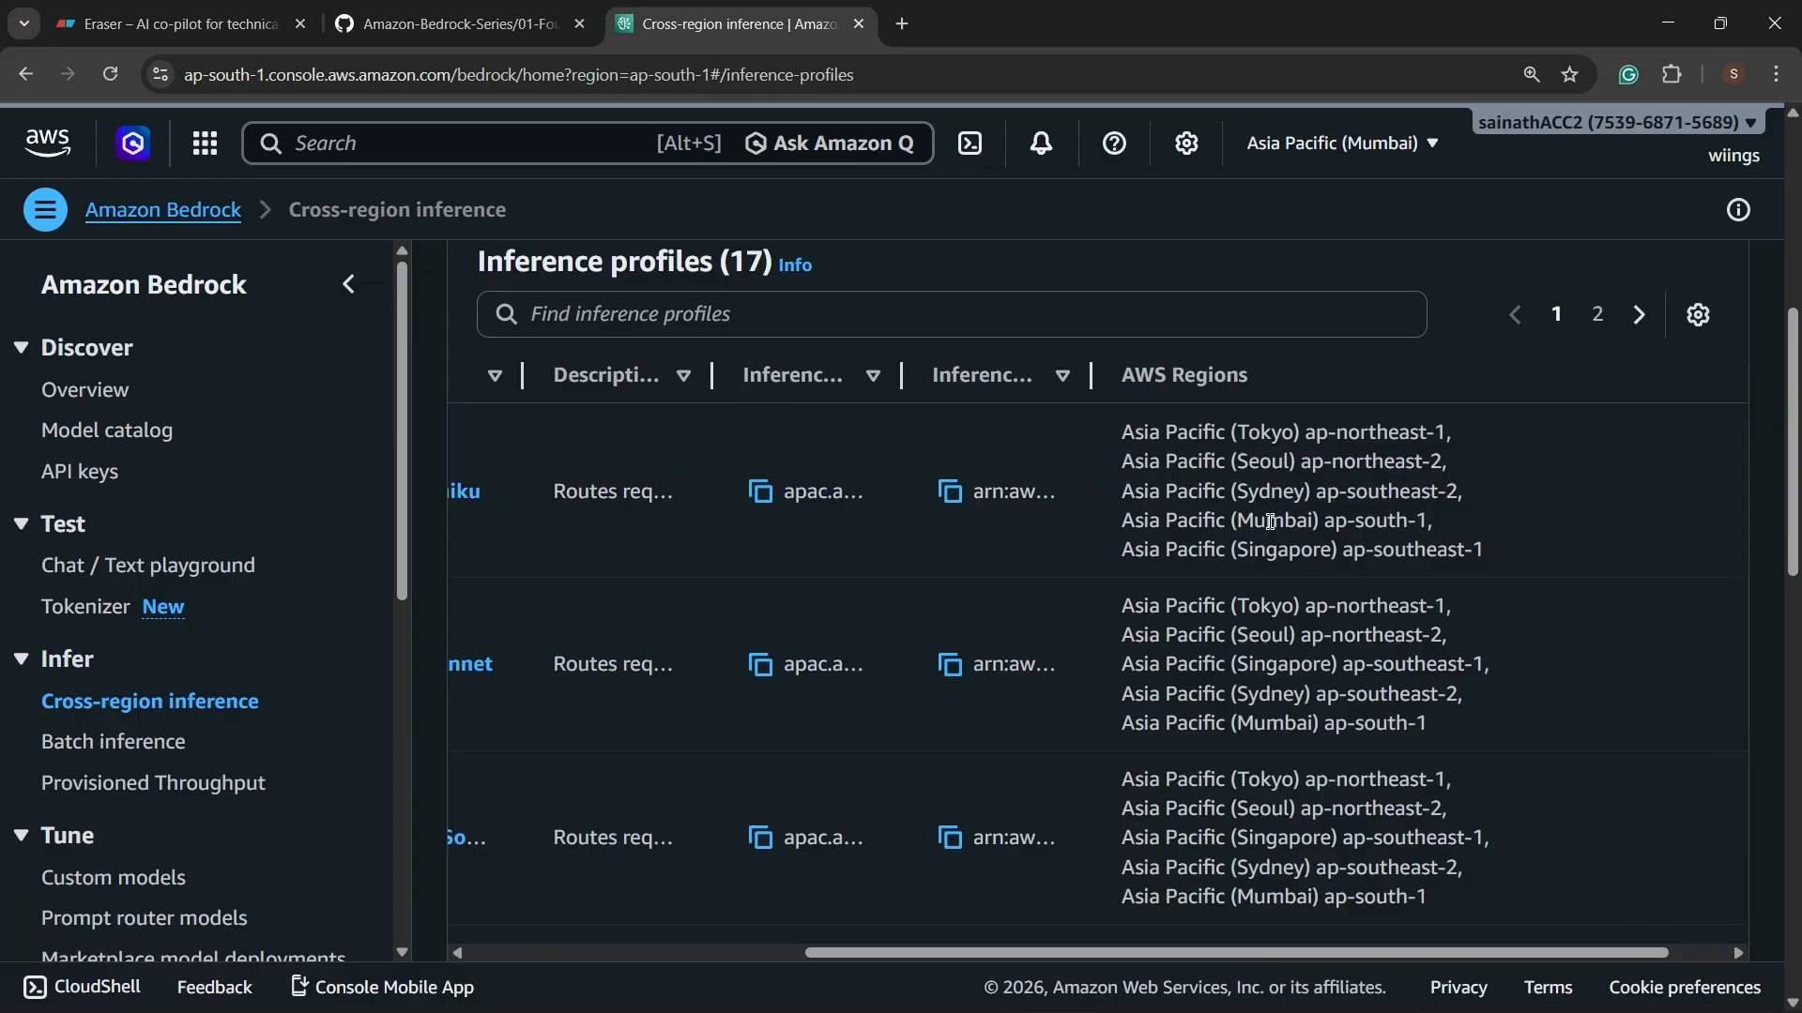
drag(1282, 522, 1445, 525)
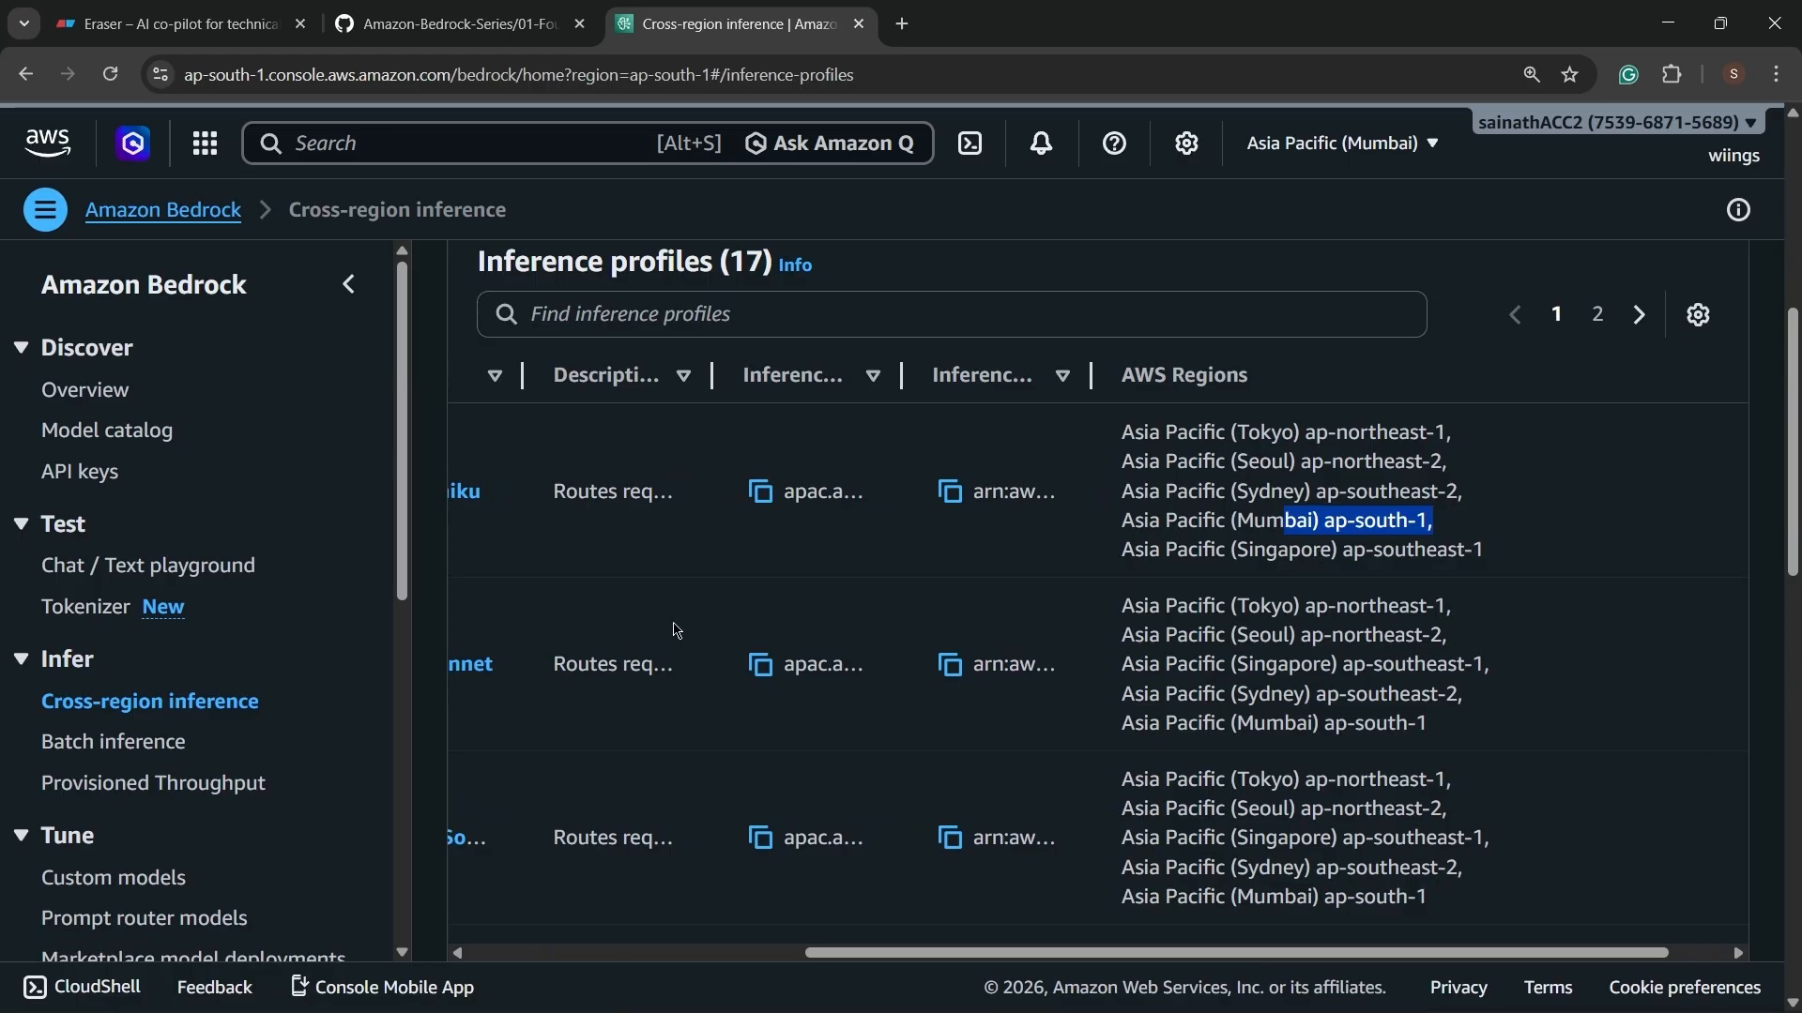
Widen the Name column of the Inference profiles table further so the full APAC Anthropic Claude profile names can be read.
drag(1040, 956, 445, 941)
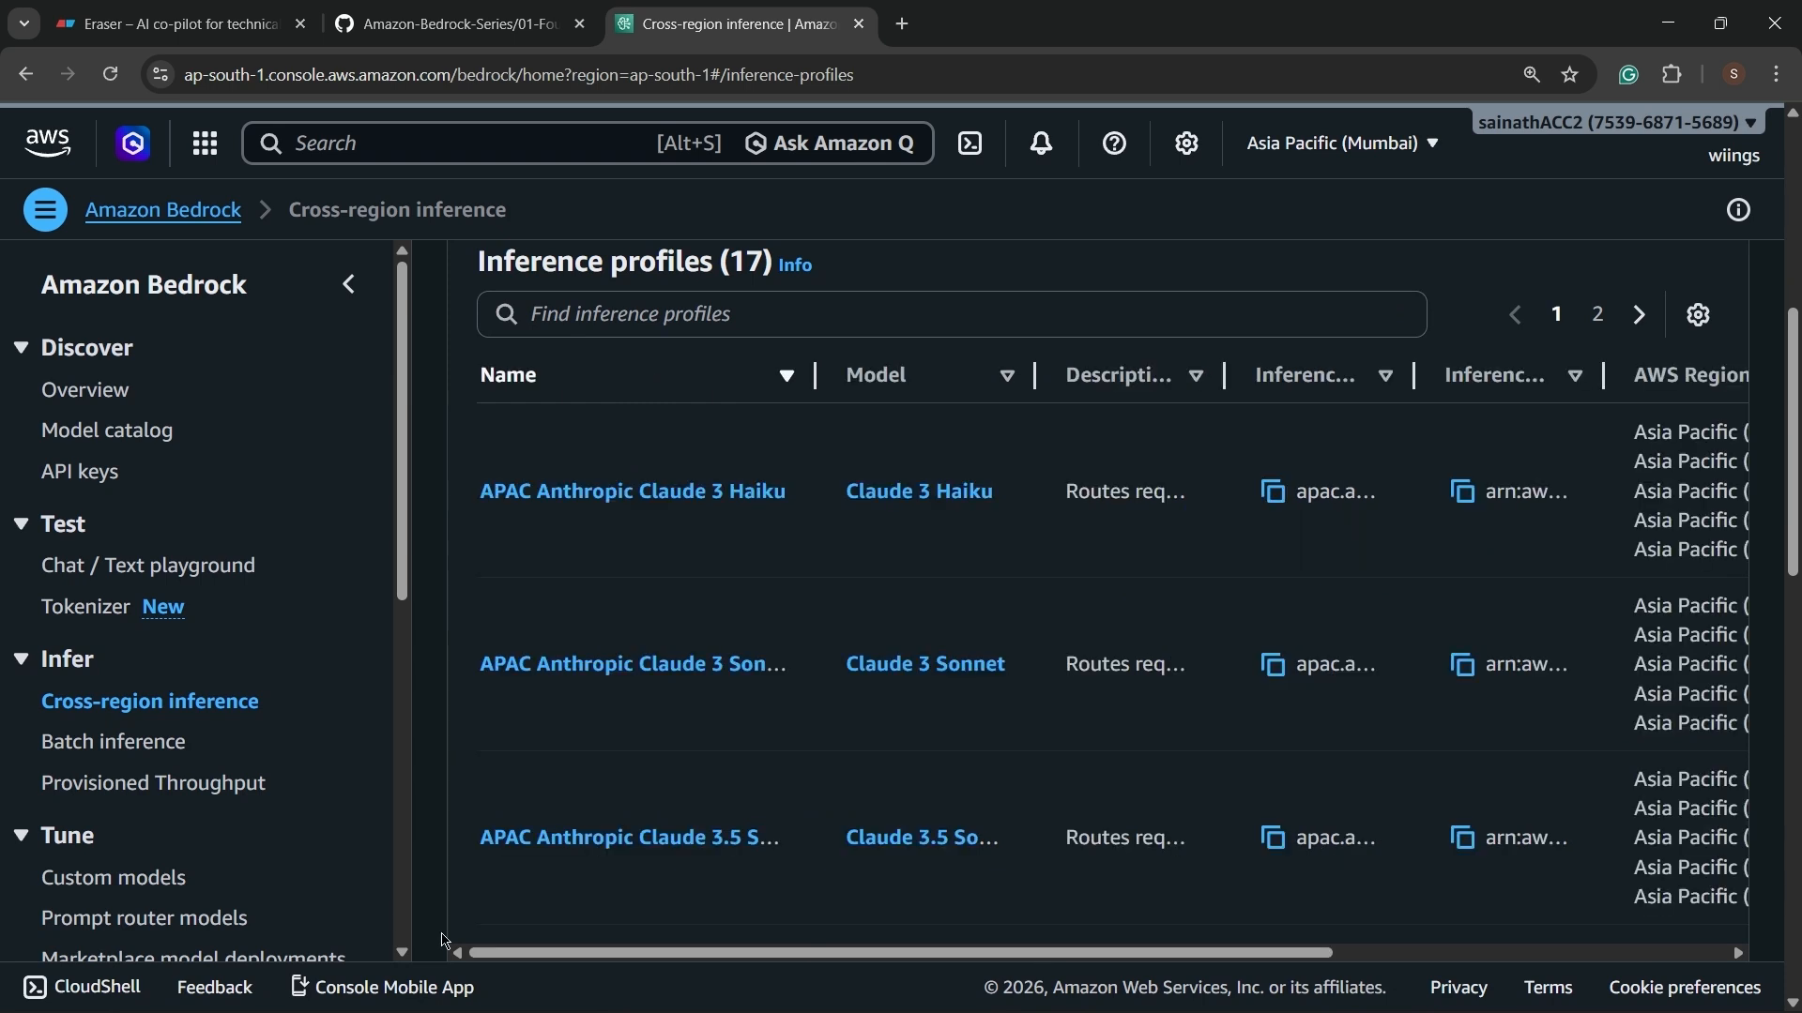
drag(806, 372, 955, 398)
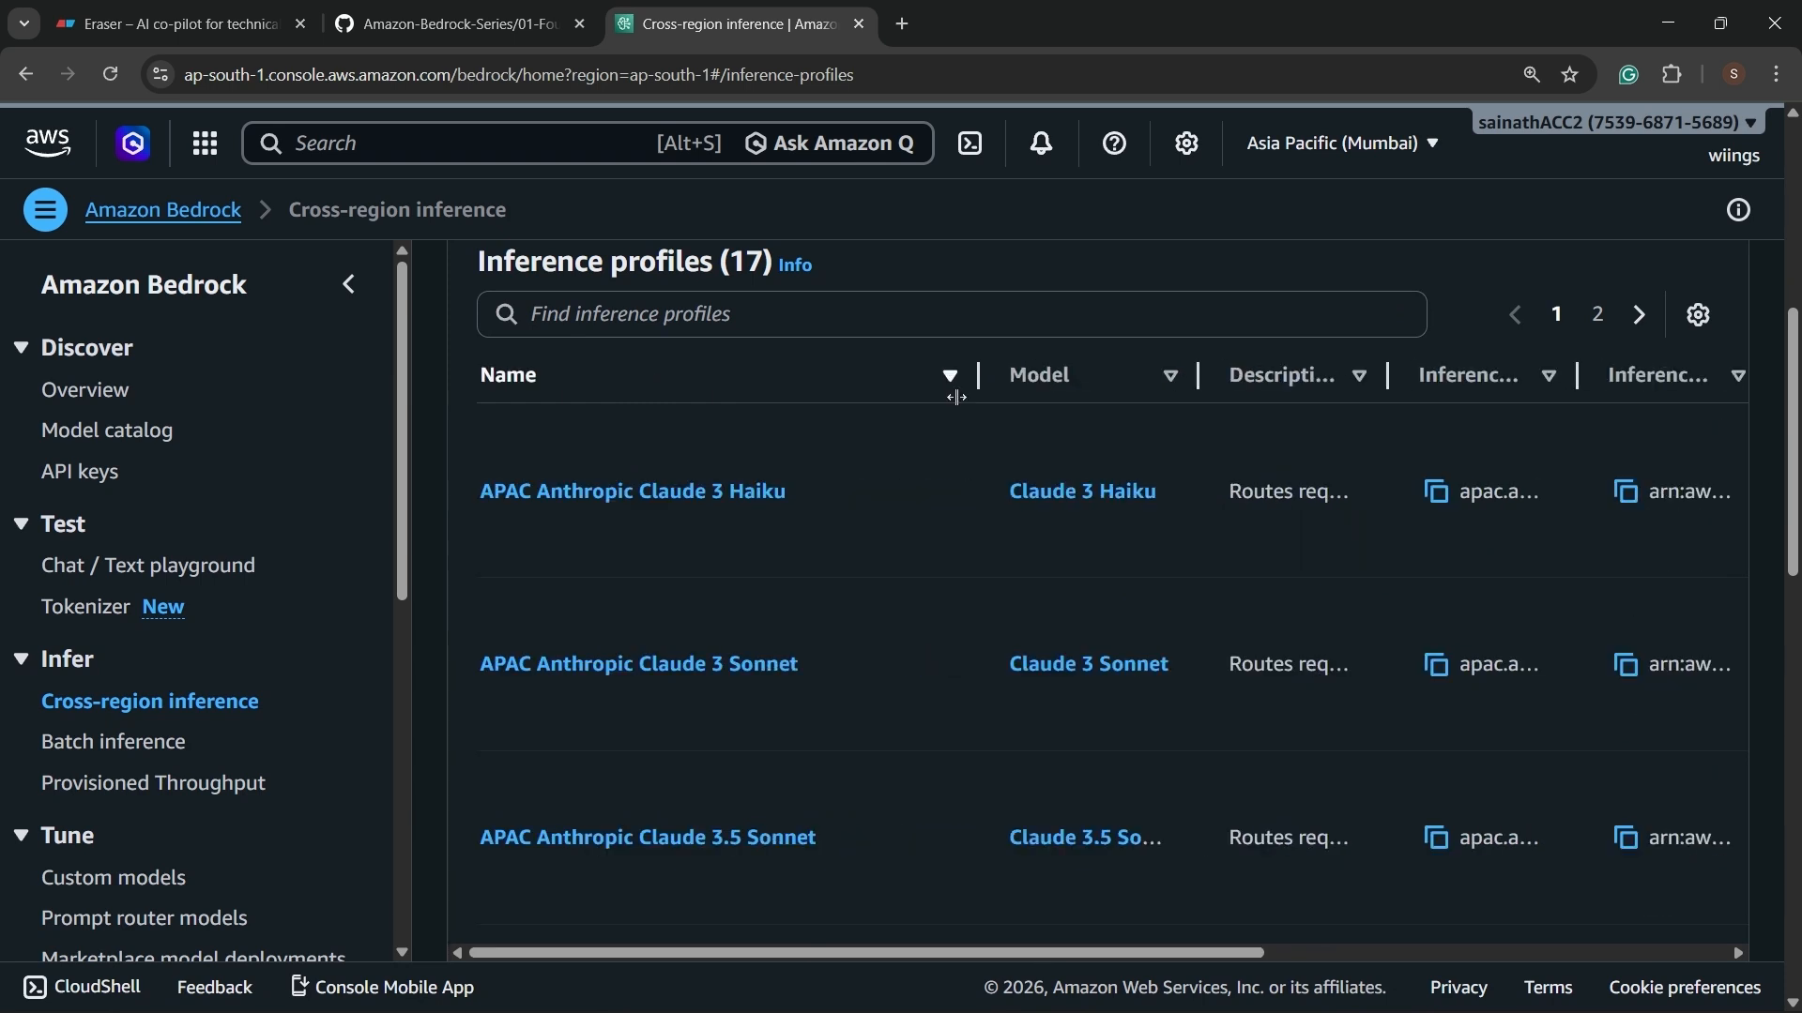
scroll(660, 702, down, 1)
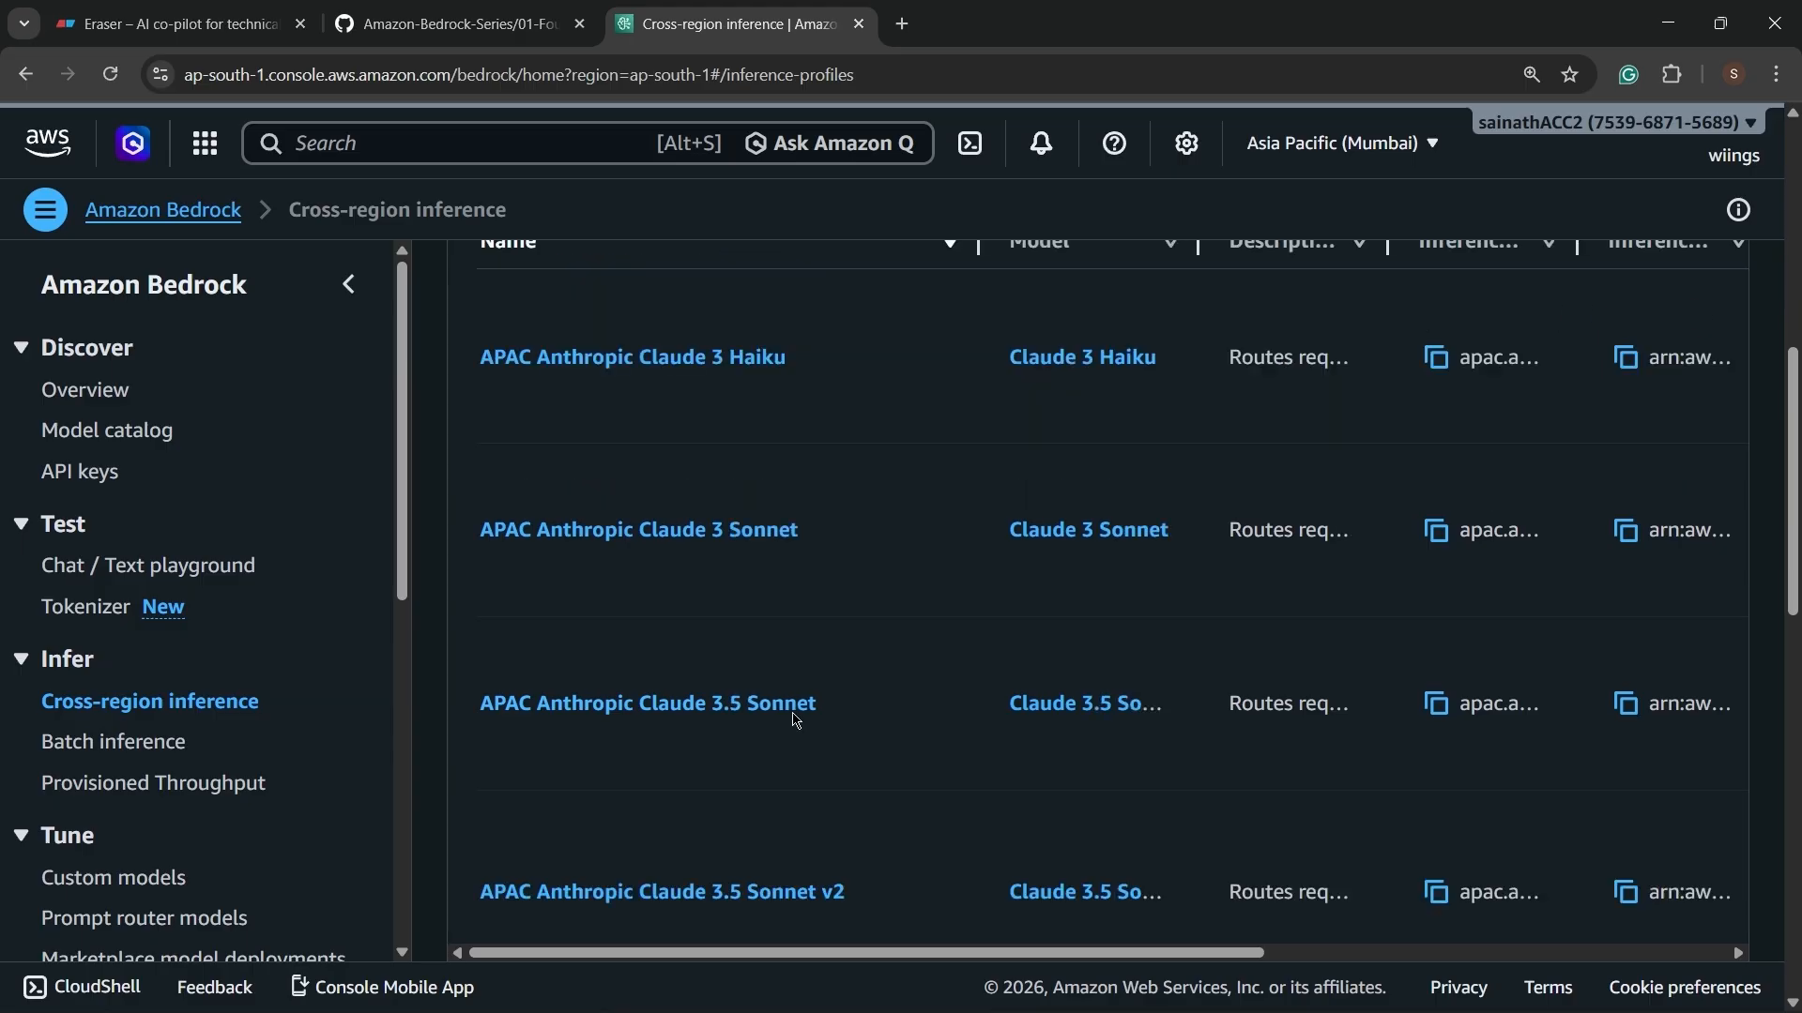
scroll(844, 736, down, 1)
View the available AWS regions, then look through the inference profiles down to GLOBAL Amazon Nova 2 Lite.
scroll(894, 751, up, 3)
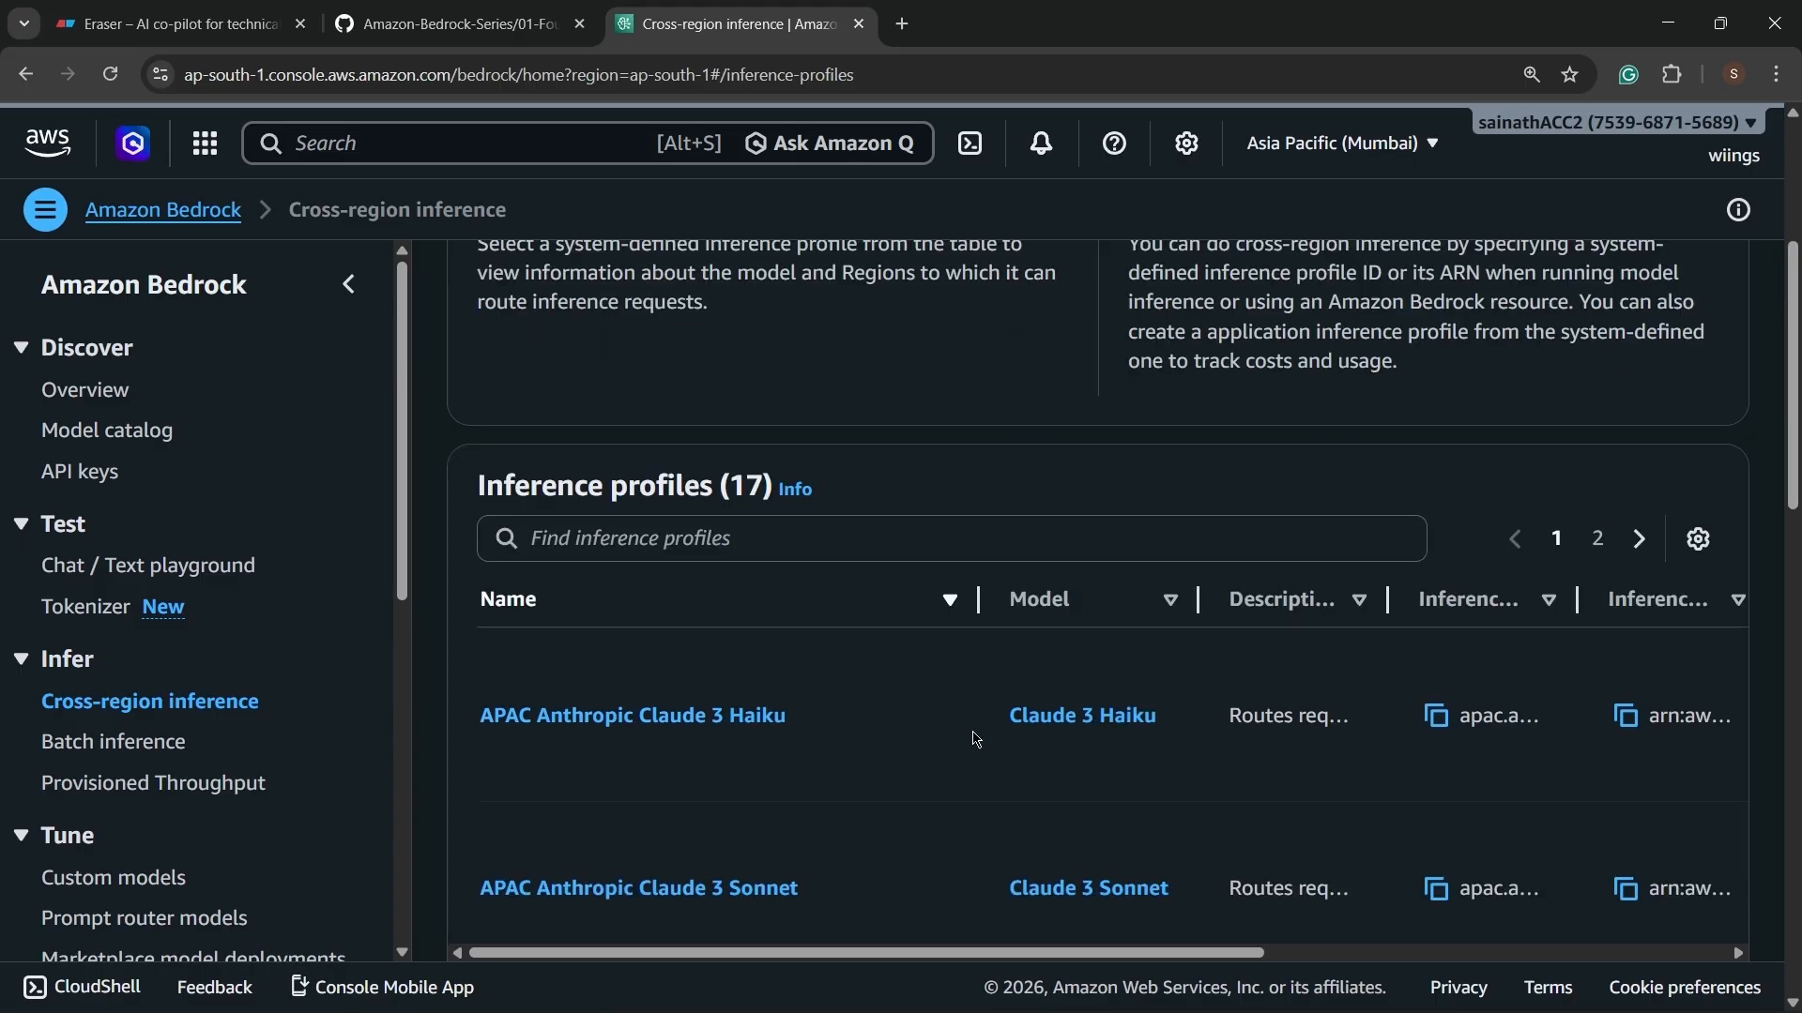
scroll(976, 739, up, 3)
click(1402, 145)
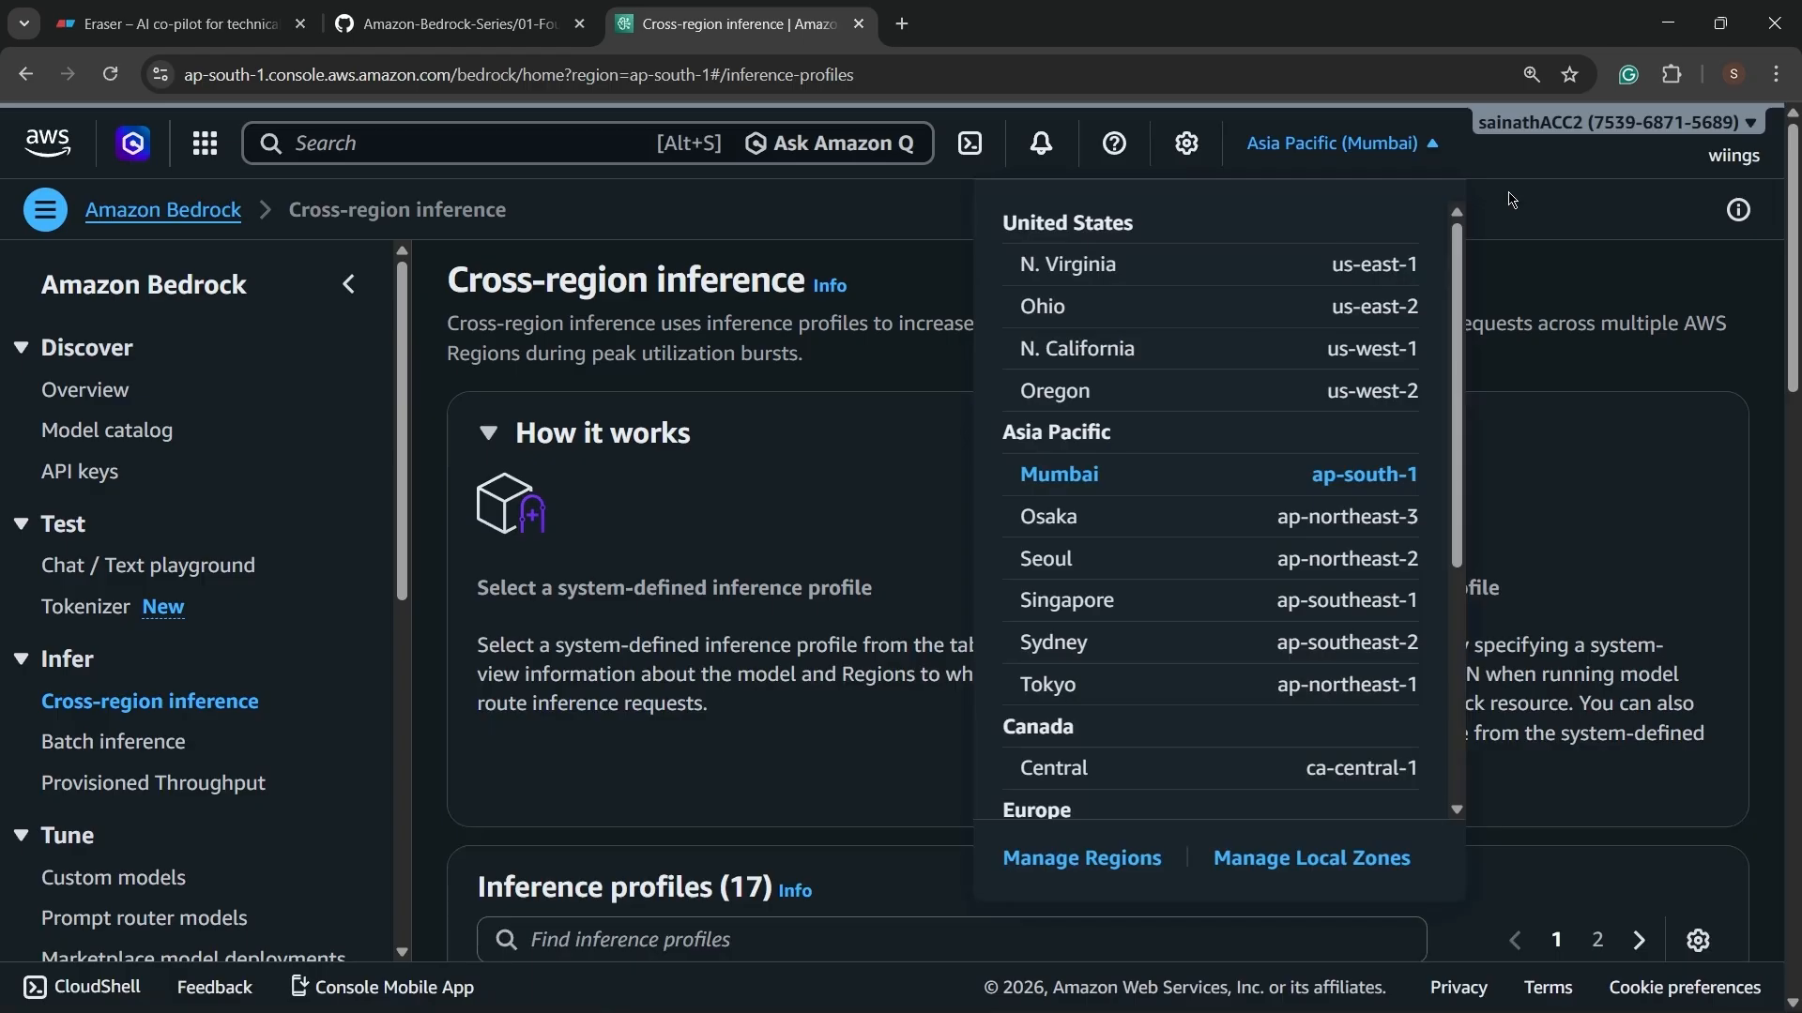
scroll(1438, 680, down, 5)
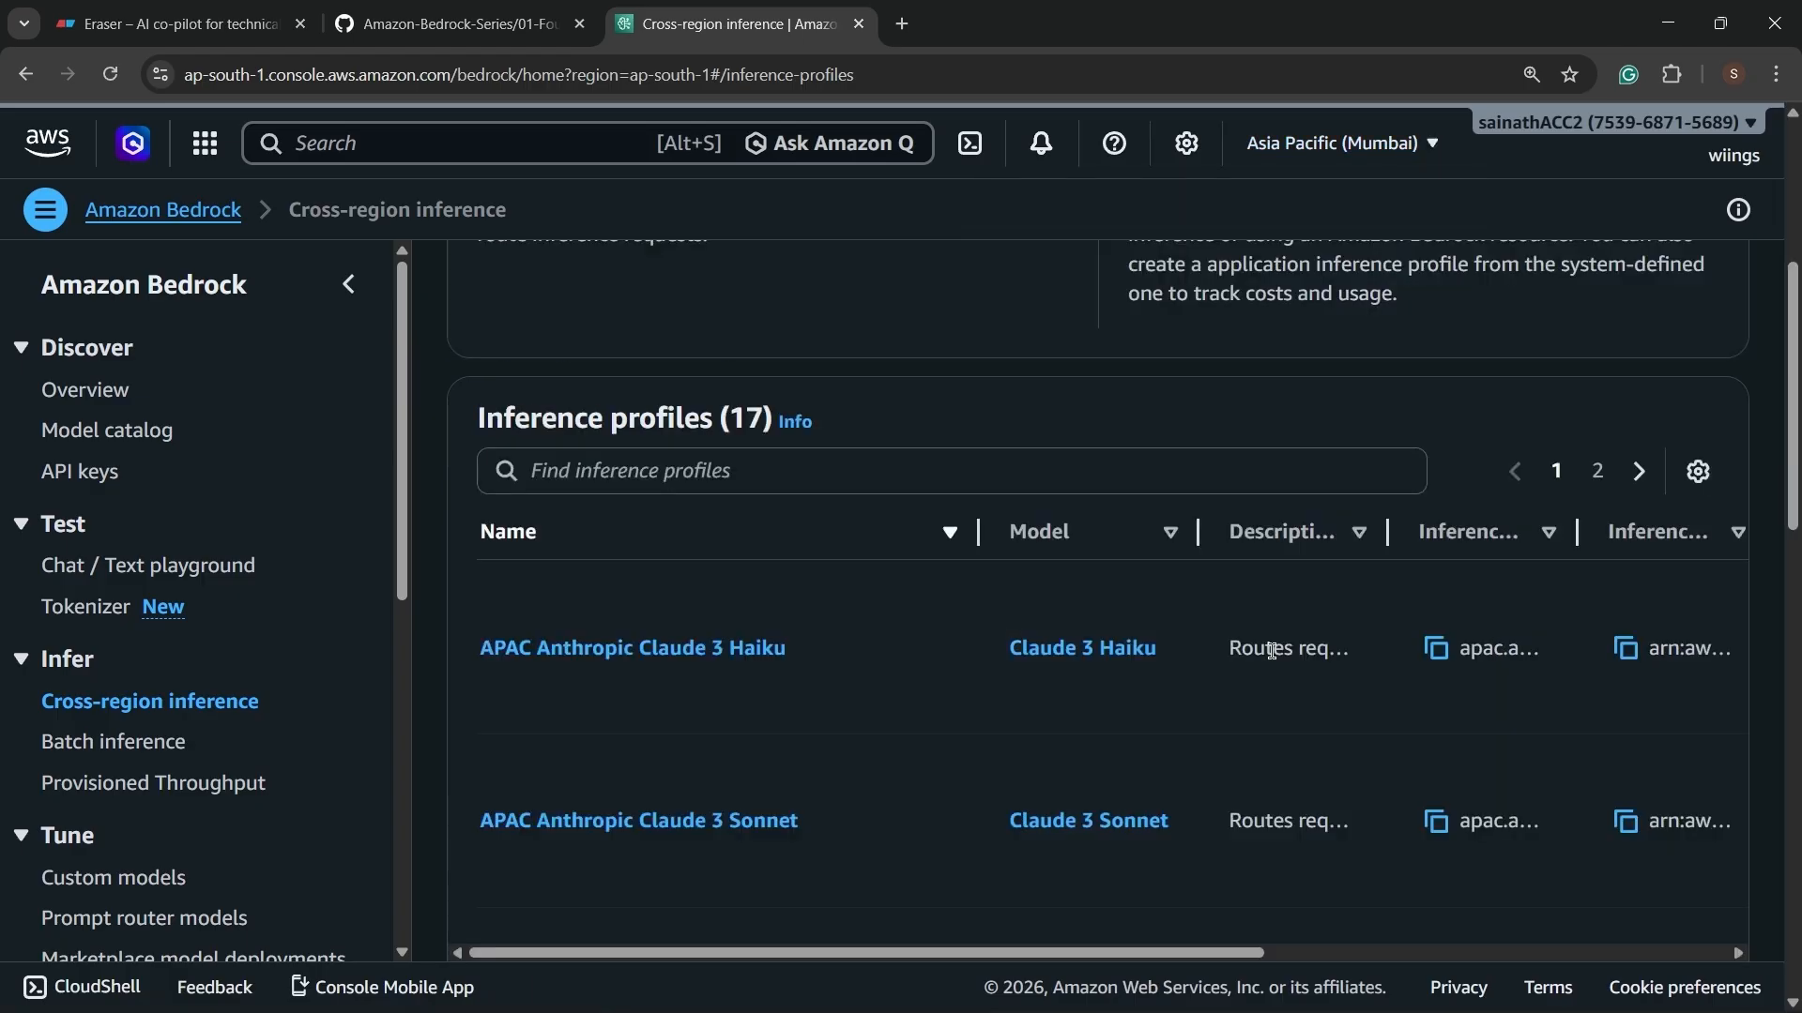
scroll(1163, 661, down, 10)
scroll(804, 815, down, 2)
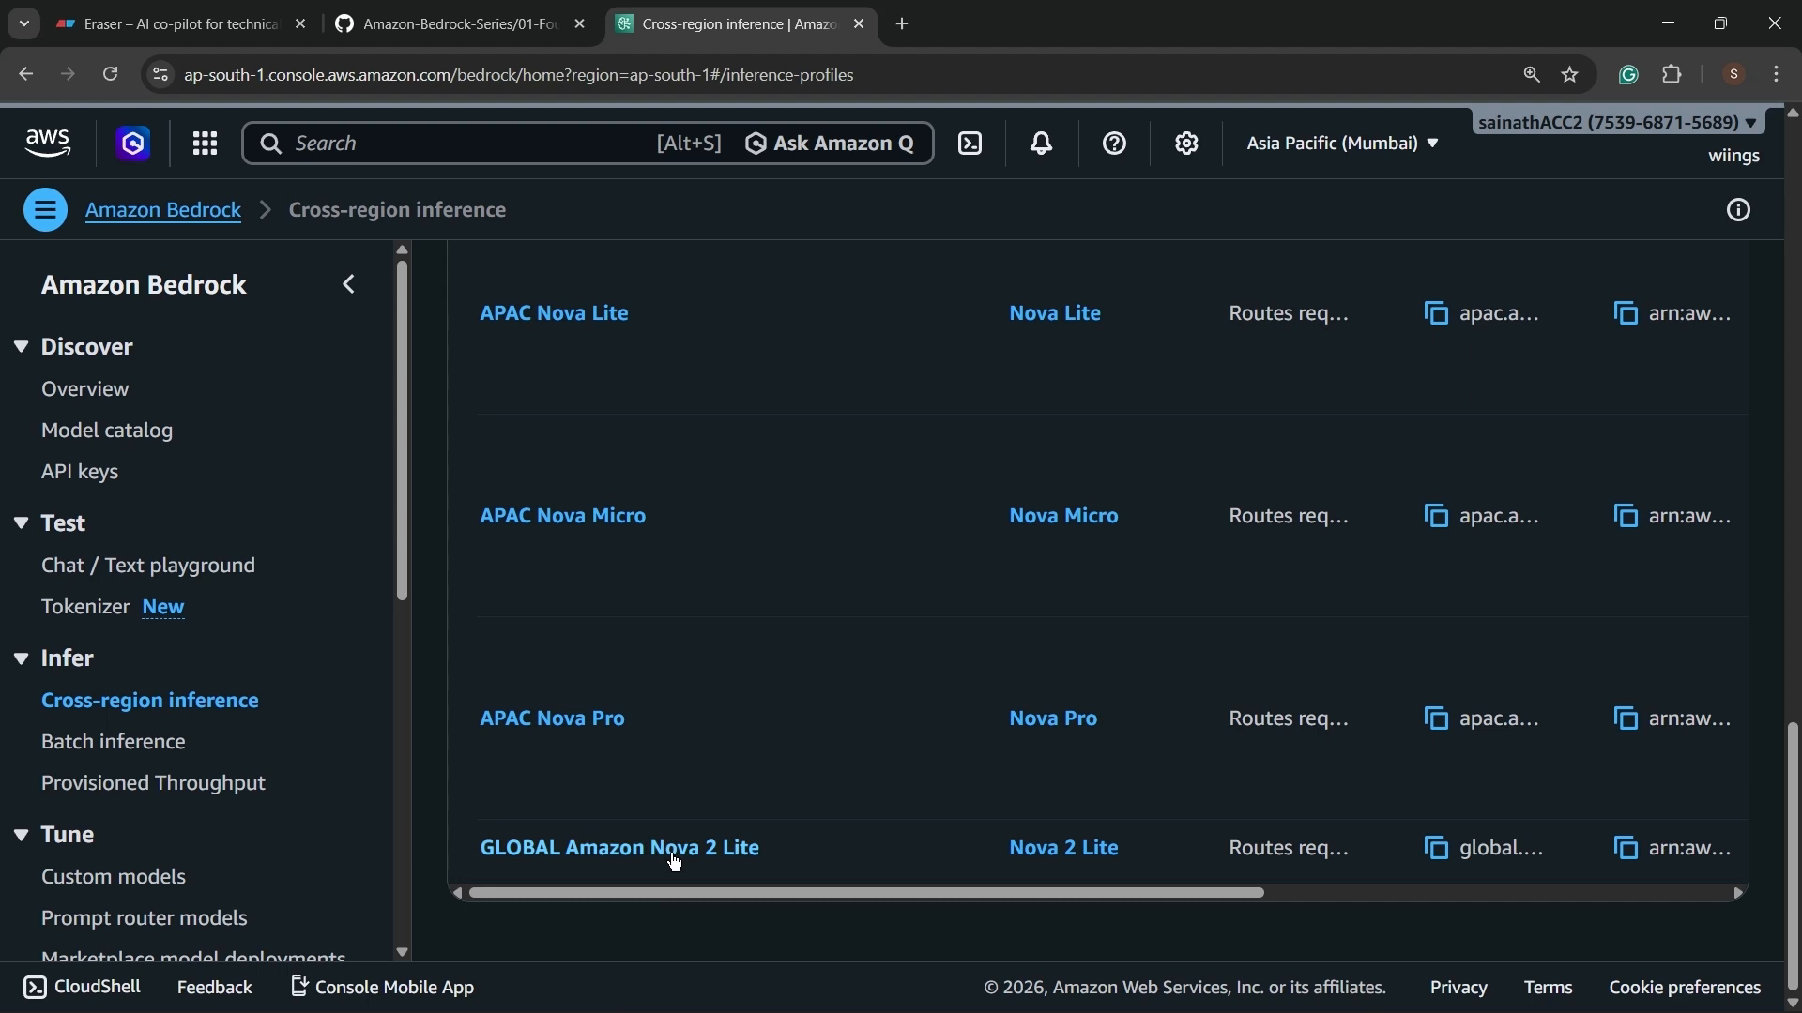
Switch to the GitHub notes and examine the Batch Inference (Async Processing) flow.
click(371, 10)
scroll(516, 534, down, 2)
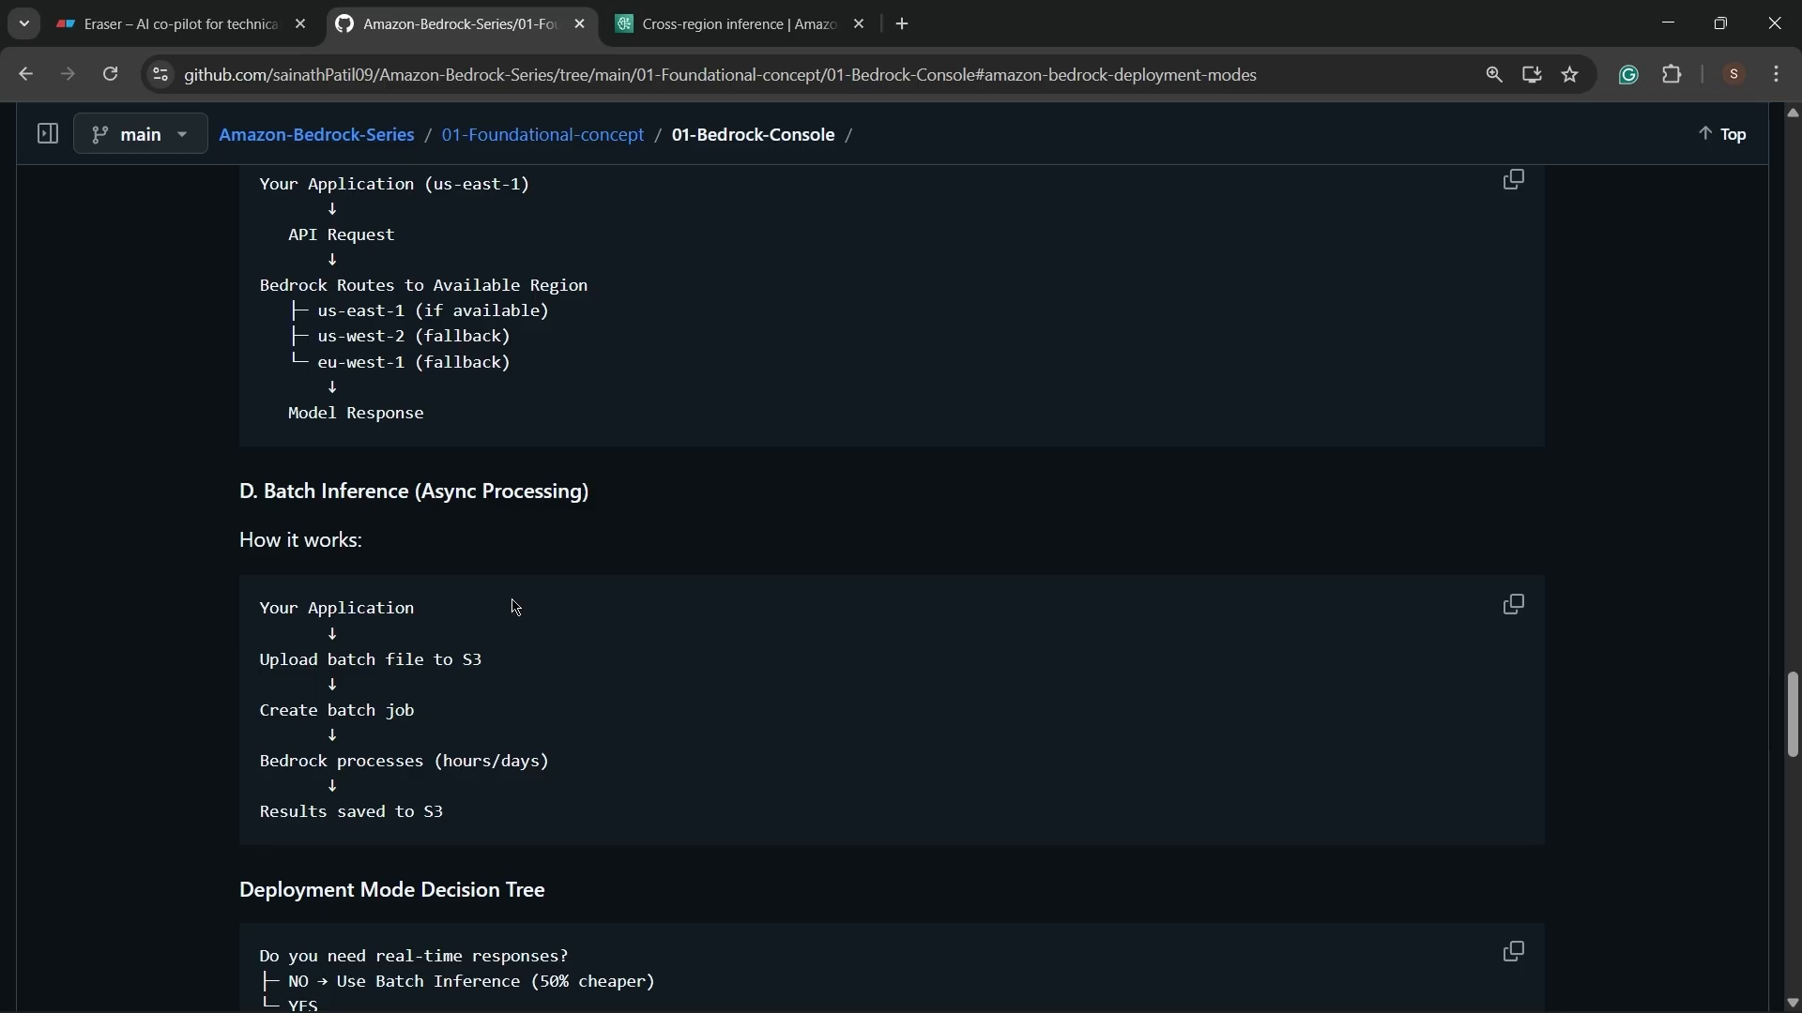
scroll(515, 608, down, 2)
scroll(516, 608, down, 2)
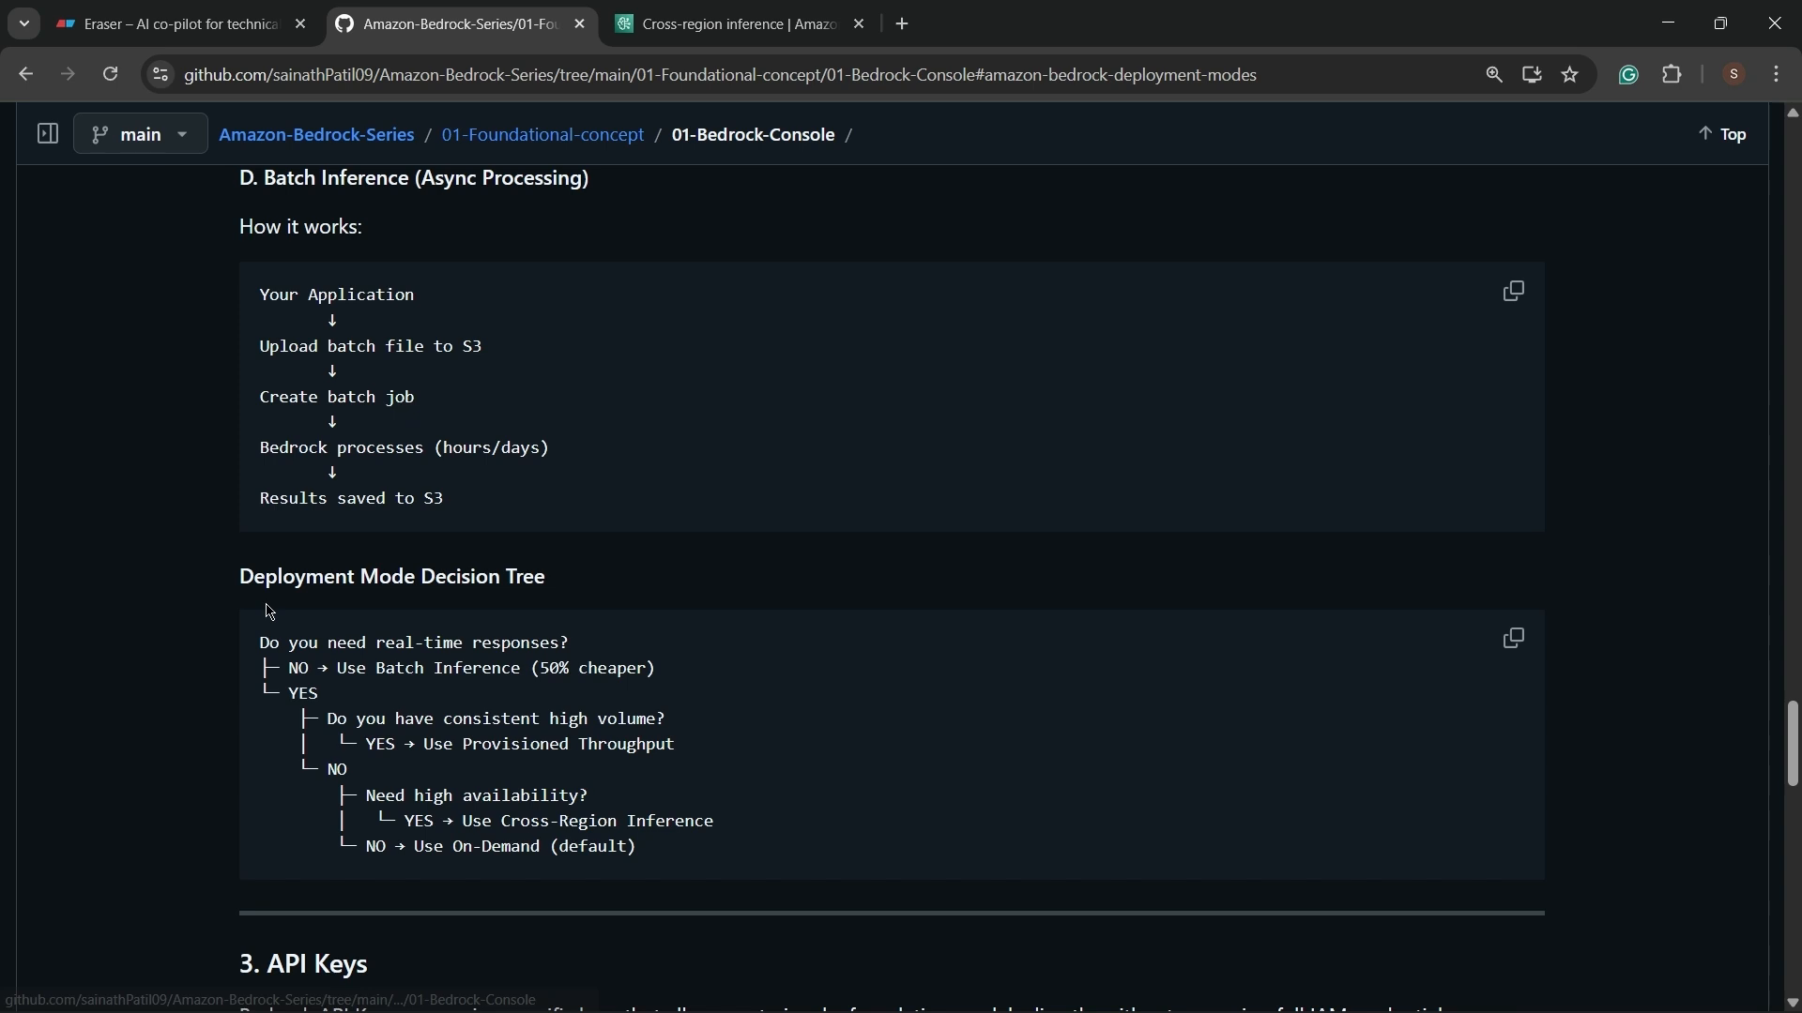
Examine the Deployment Mode Decision Tree, highlighting the branches for Batch Inference, Provisioned Throughput and high availability.
drag(260, 648, 795, 860)
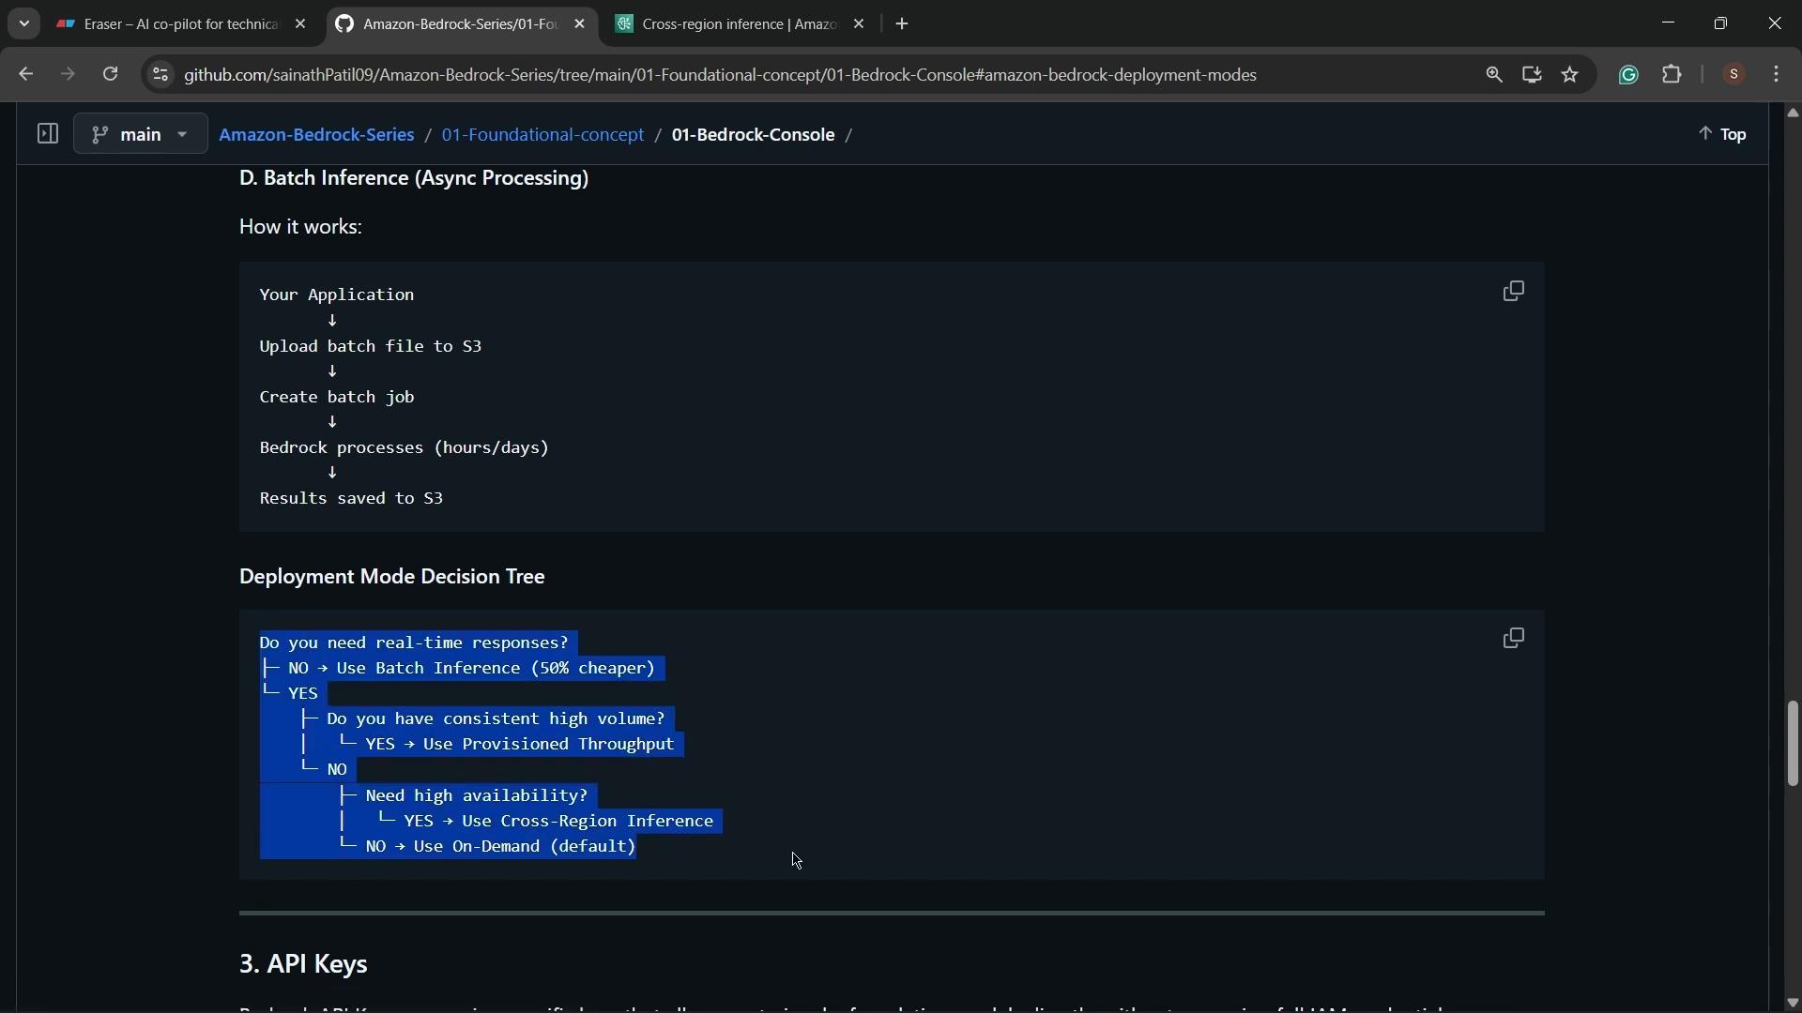
click(315, 664)
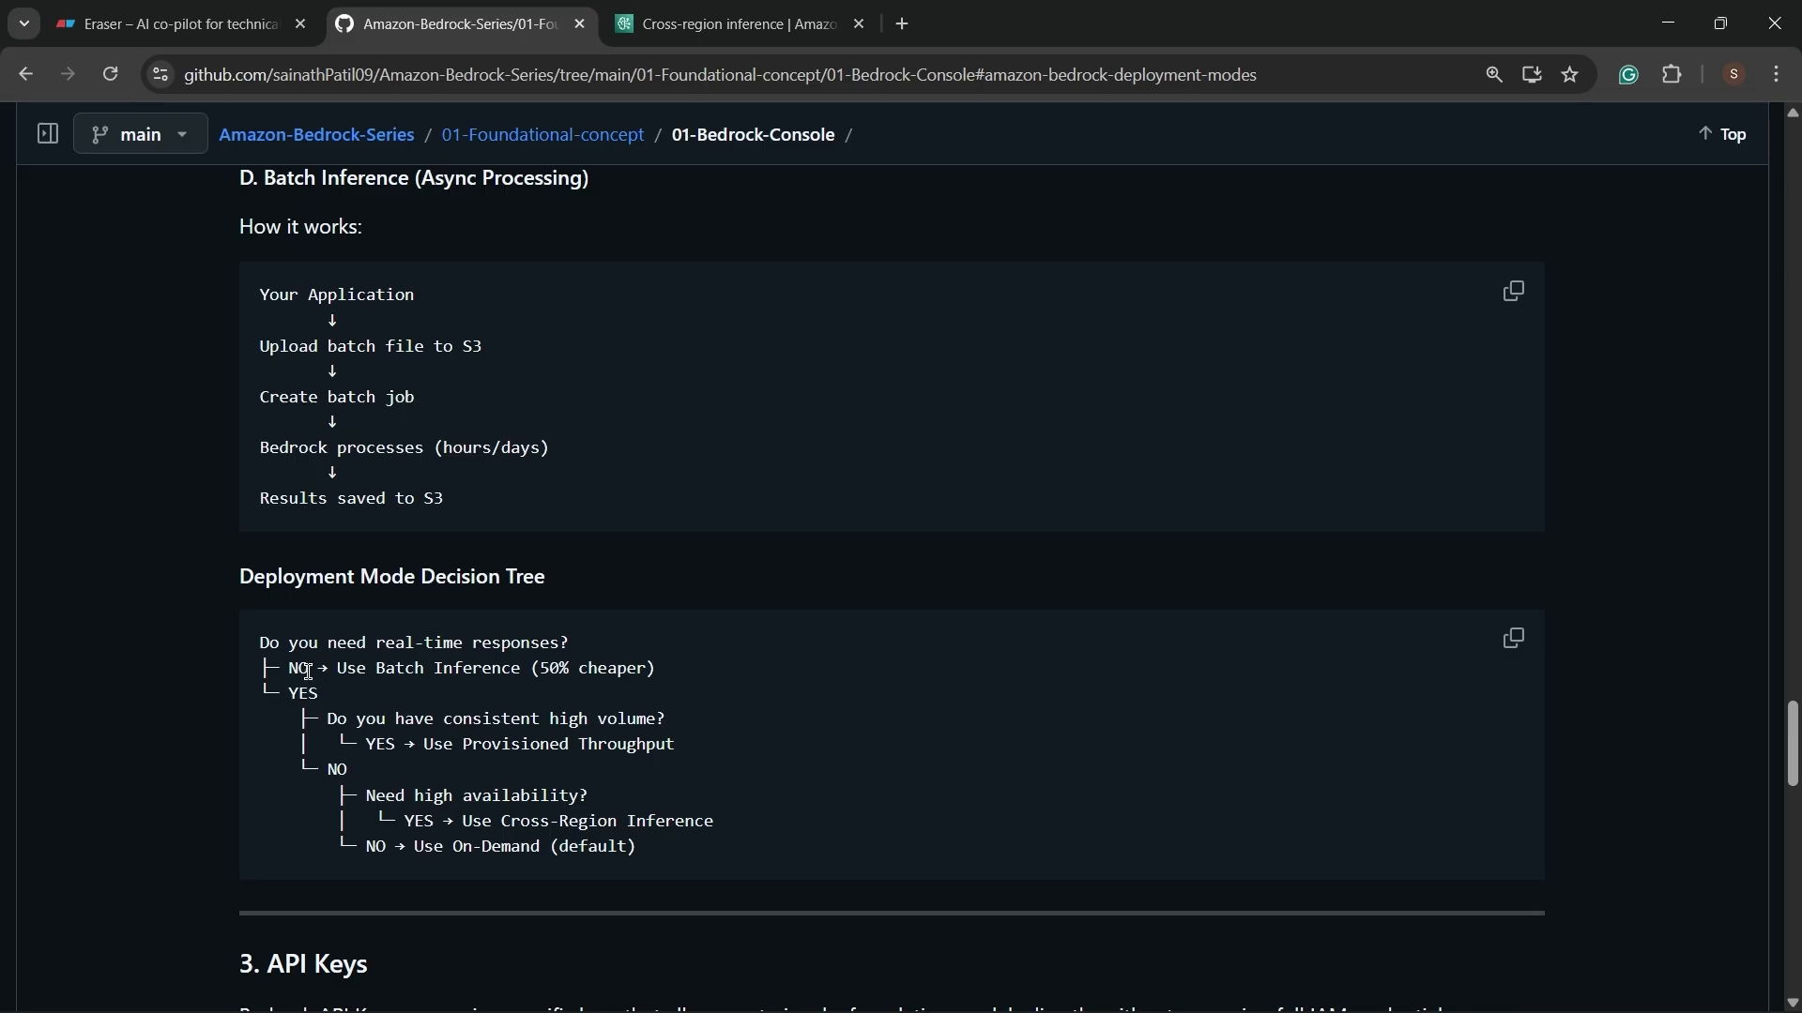
drag(357, 672, 464, 691)
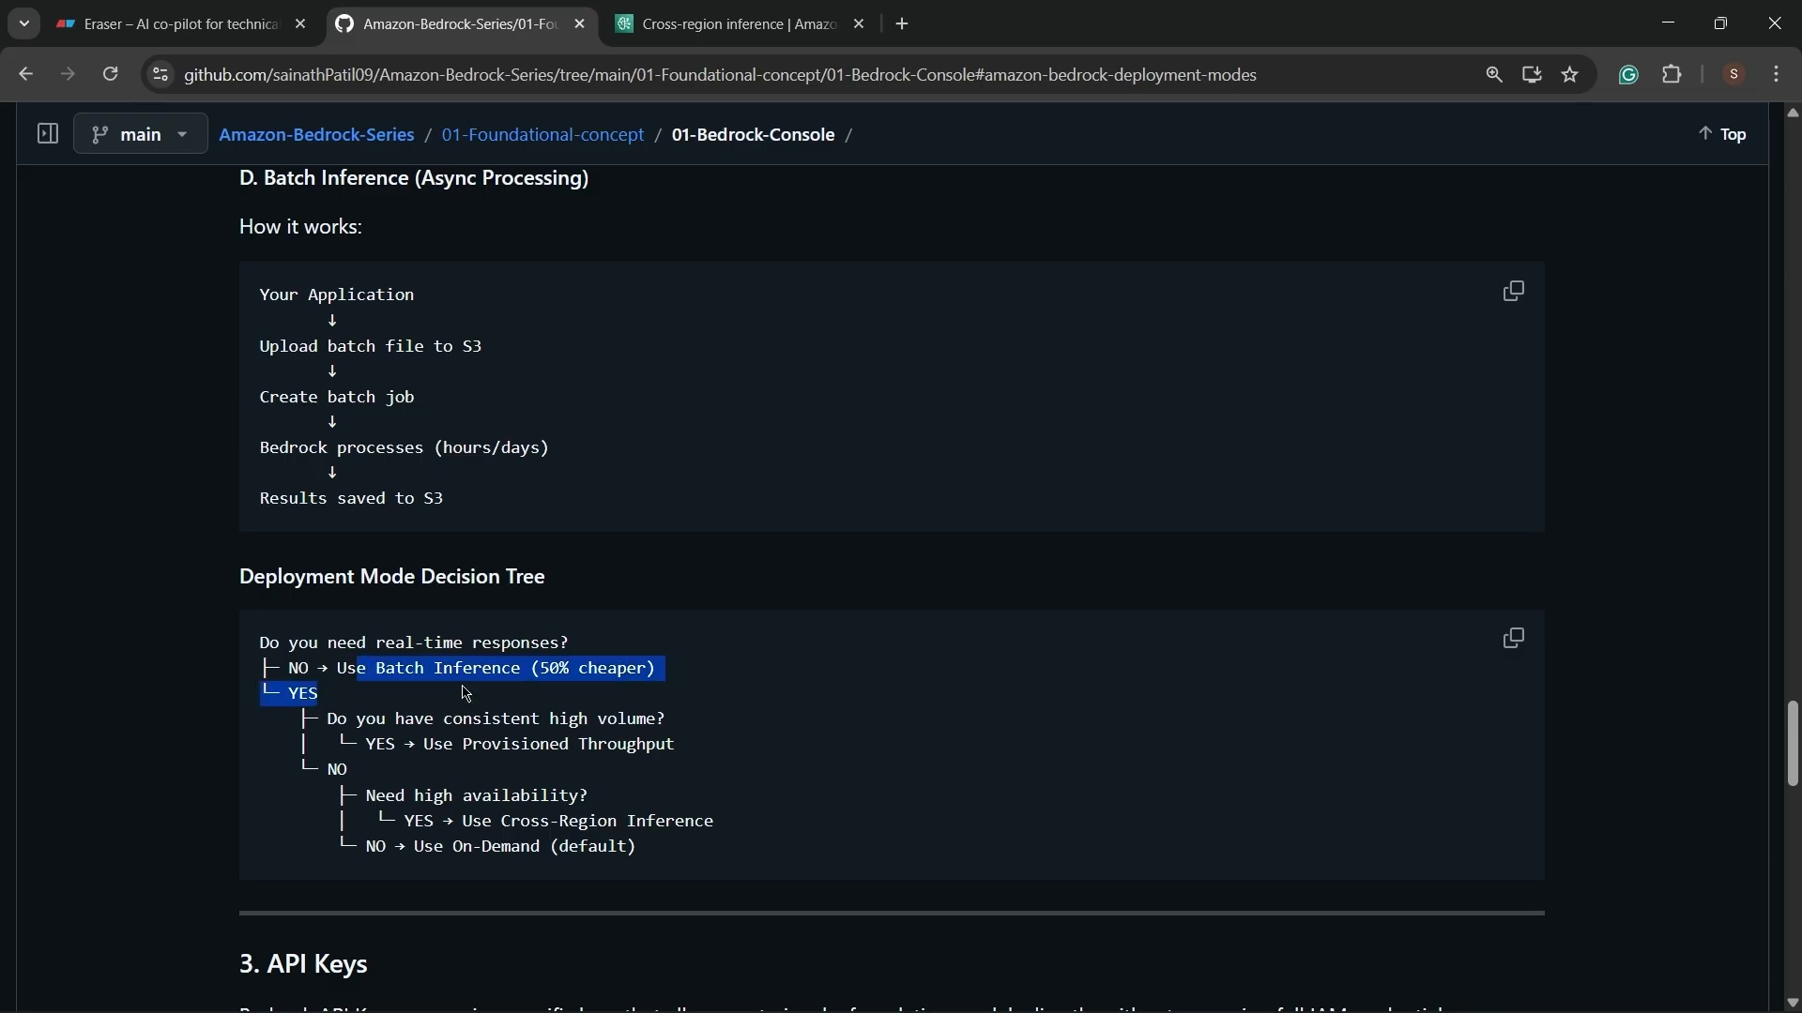
click(390, 703)
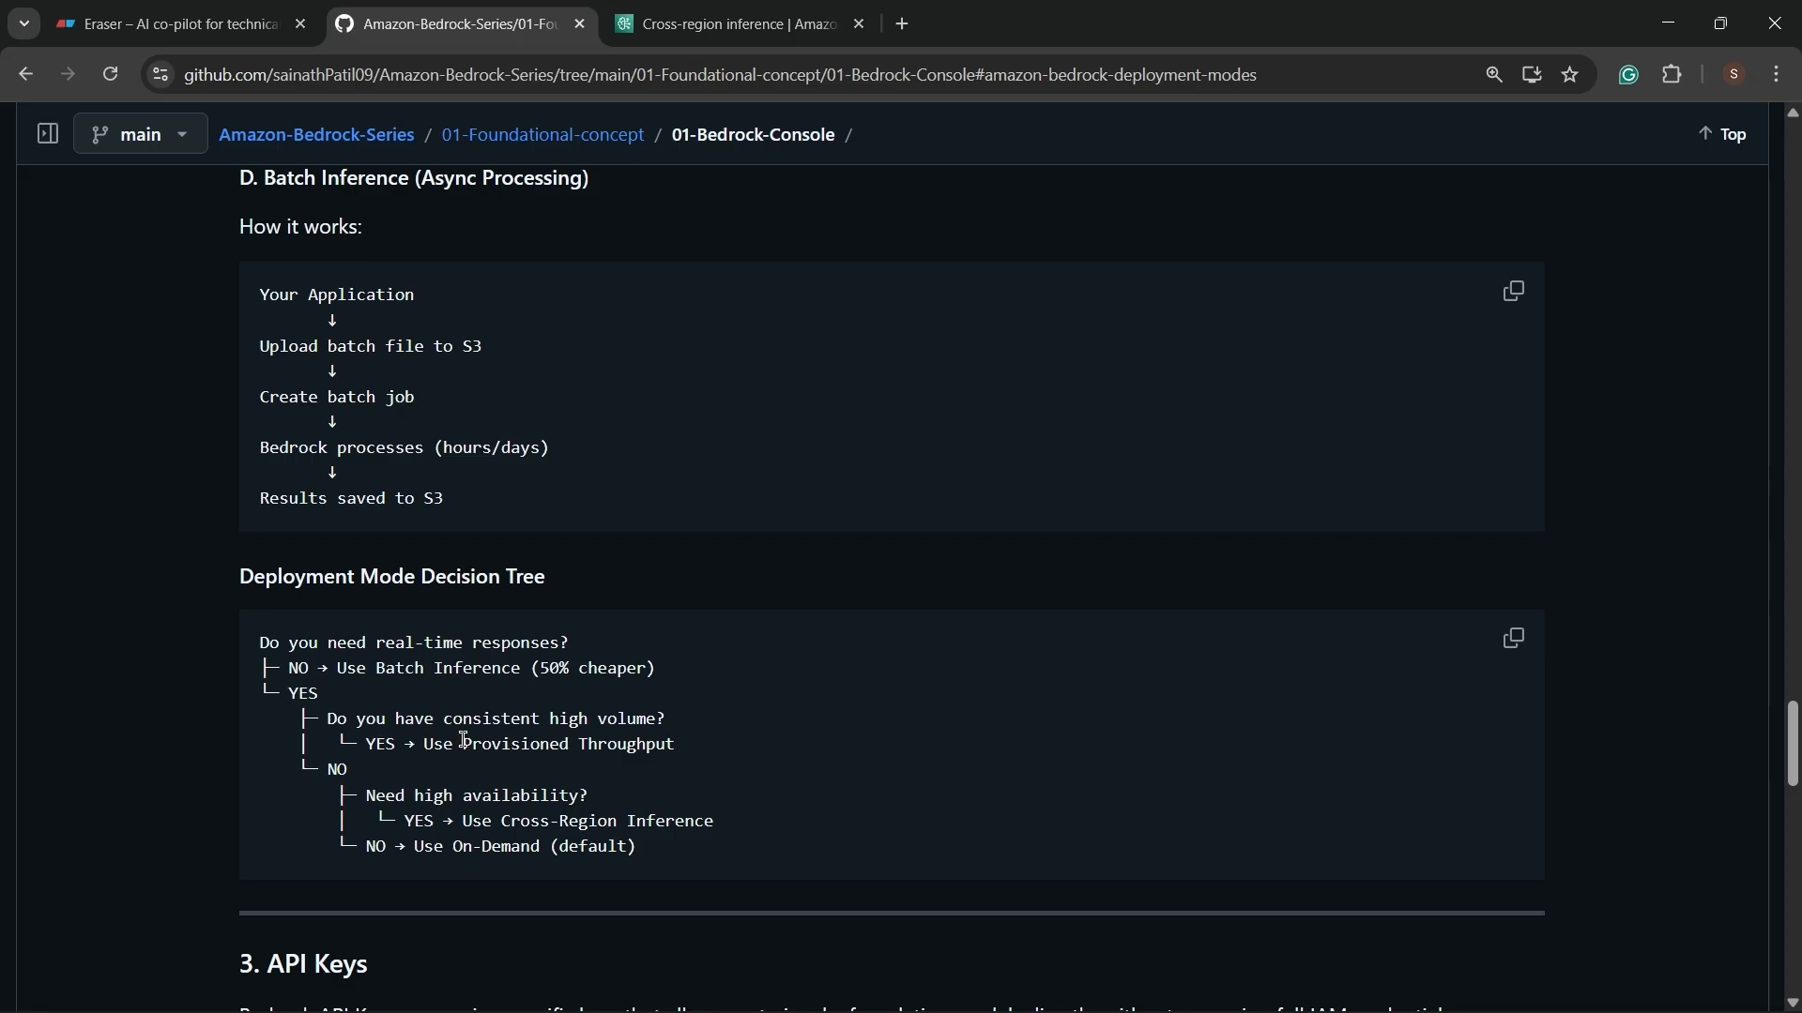
drag(463, 740, 691, 752)
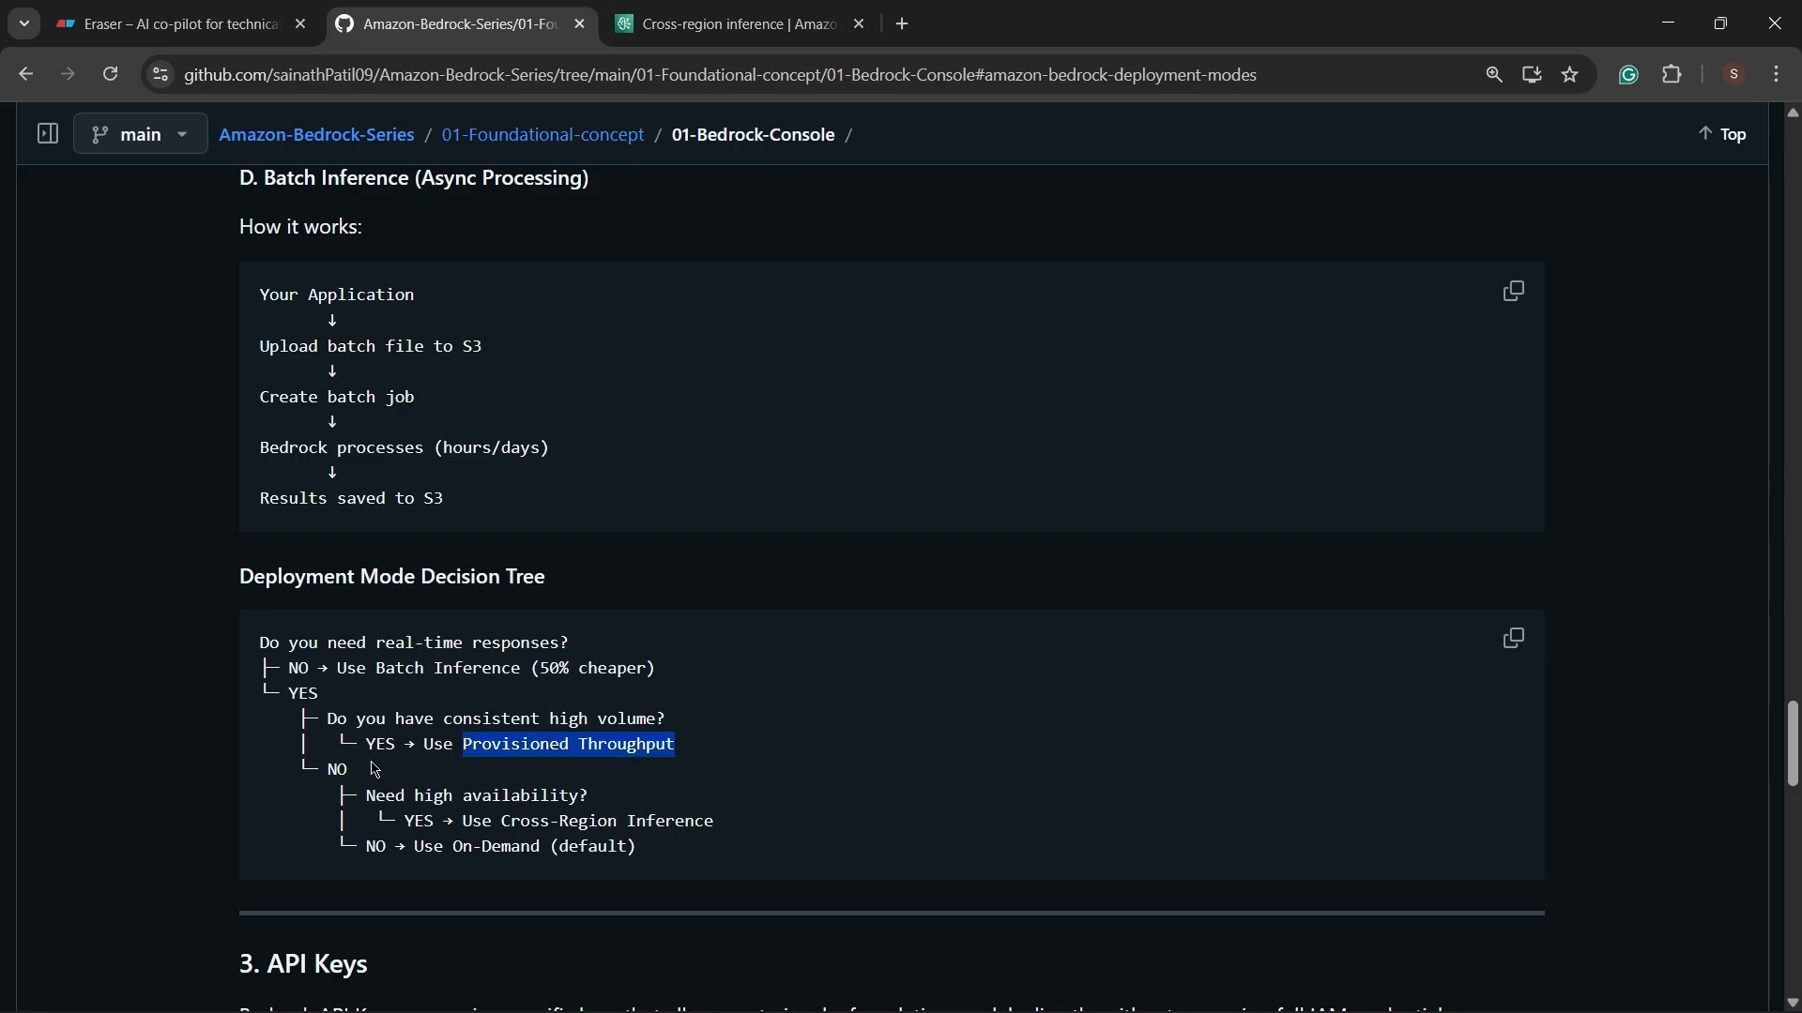
drag(359, 791, 603, 805)
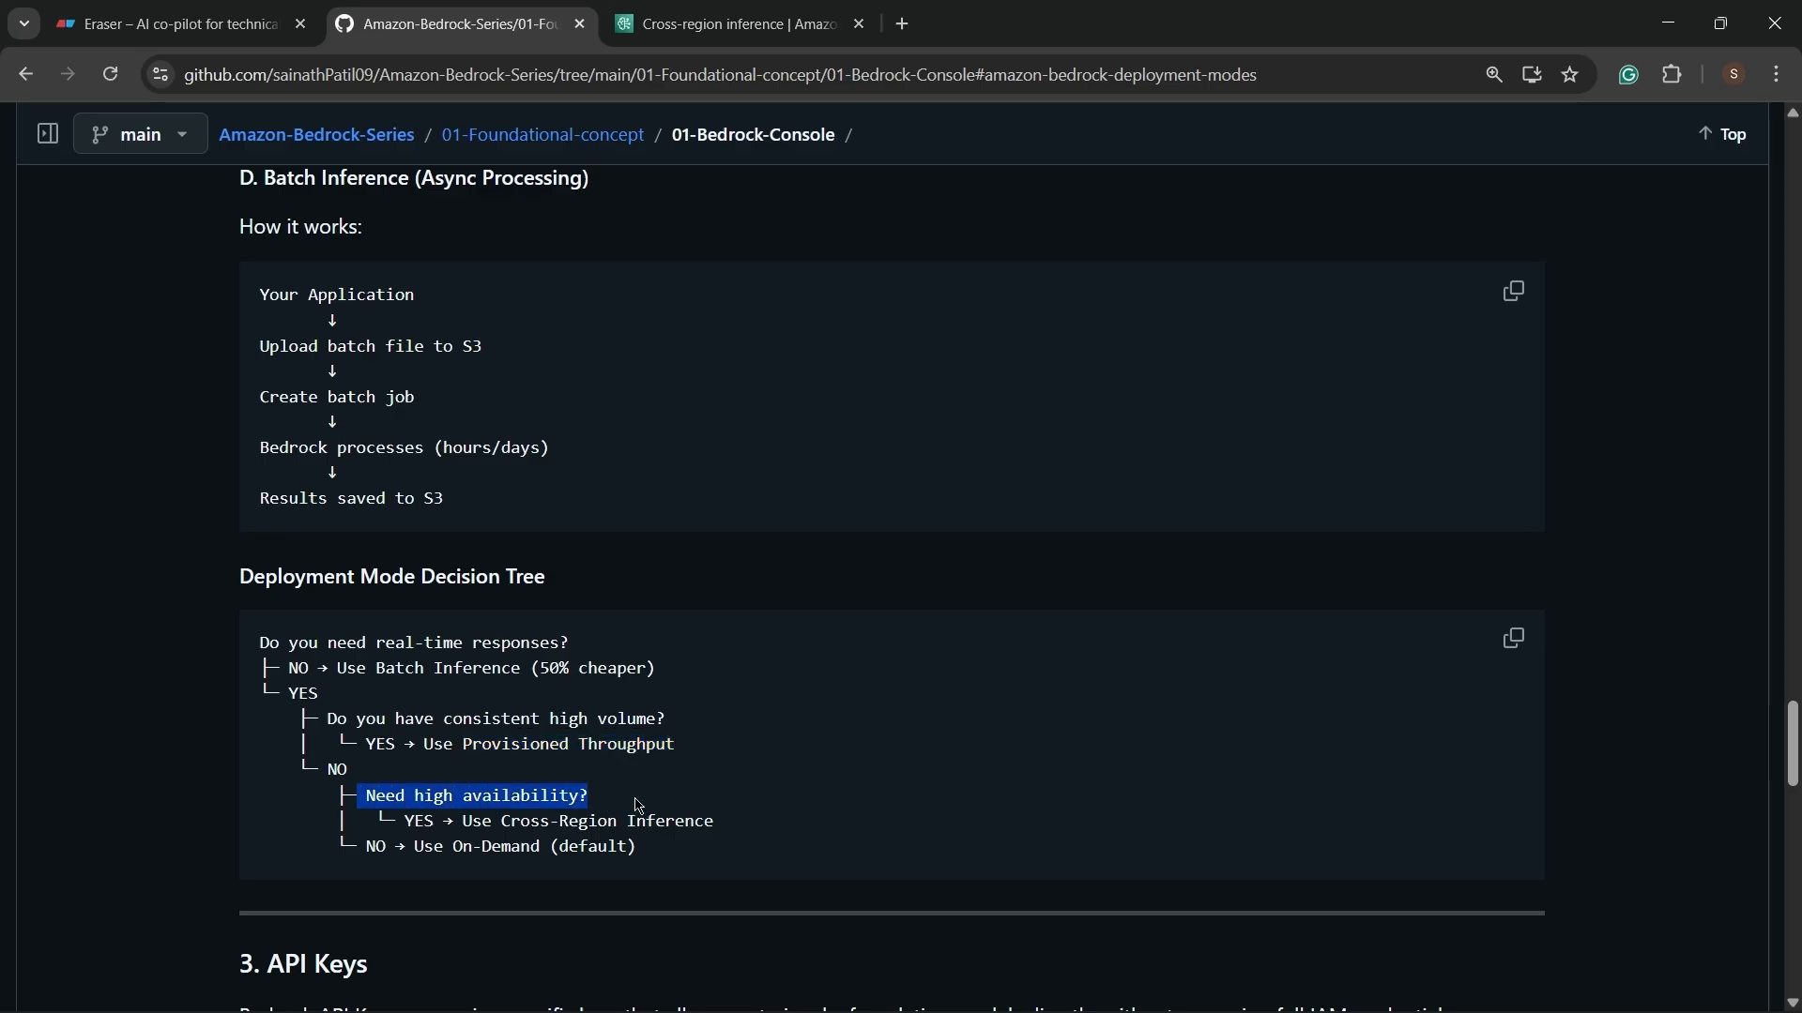
click(546, 822)
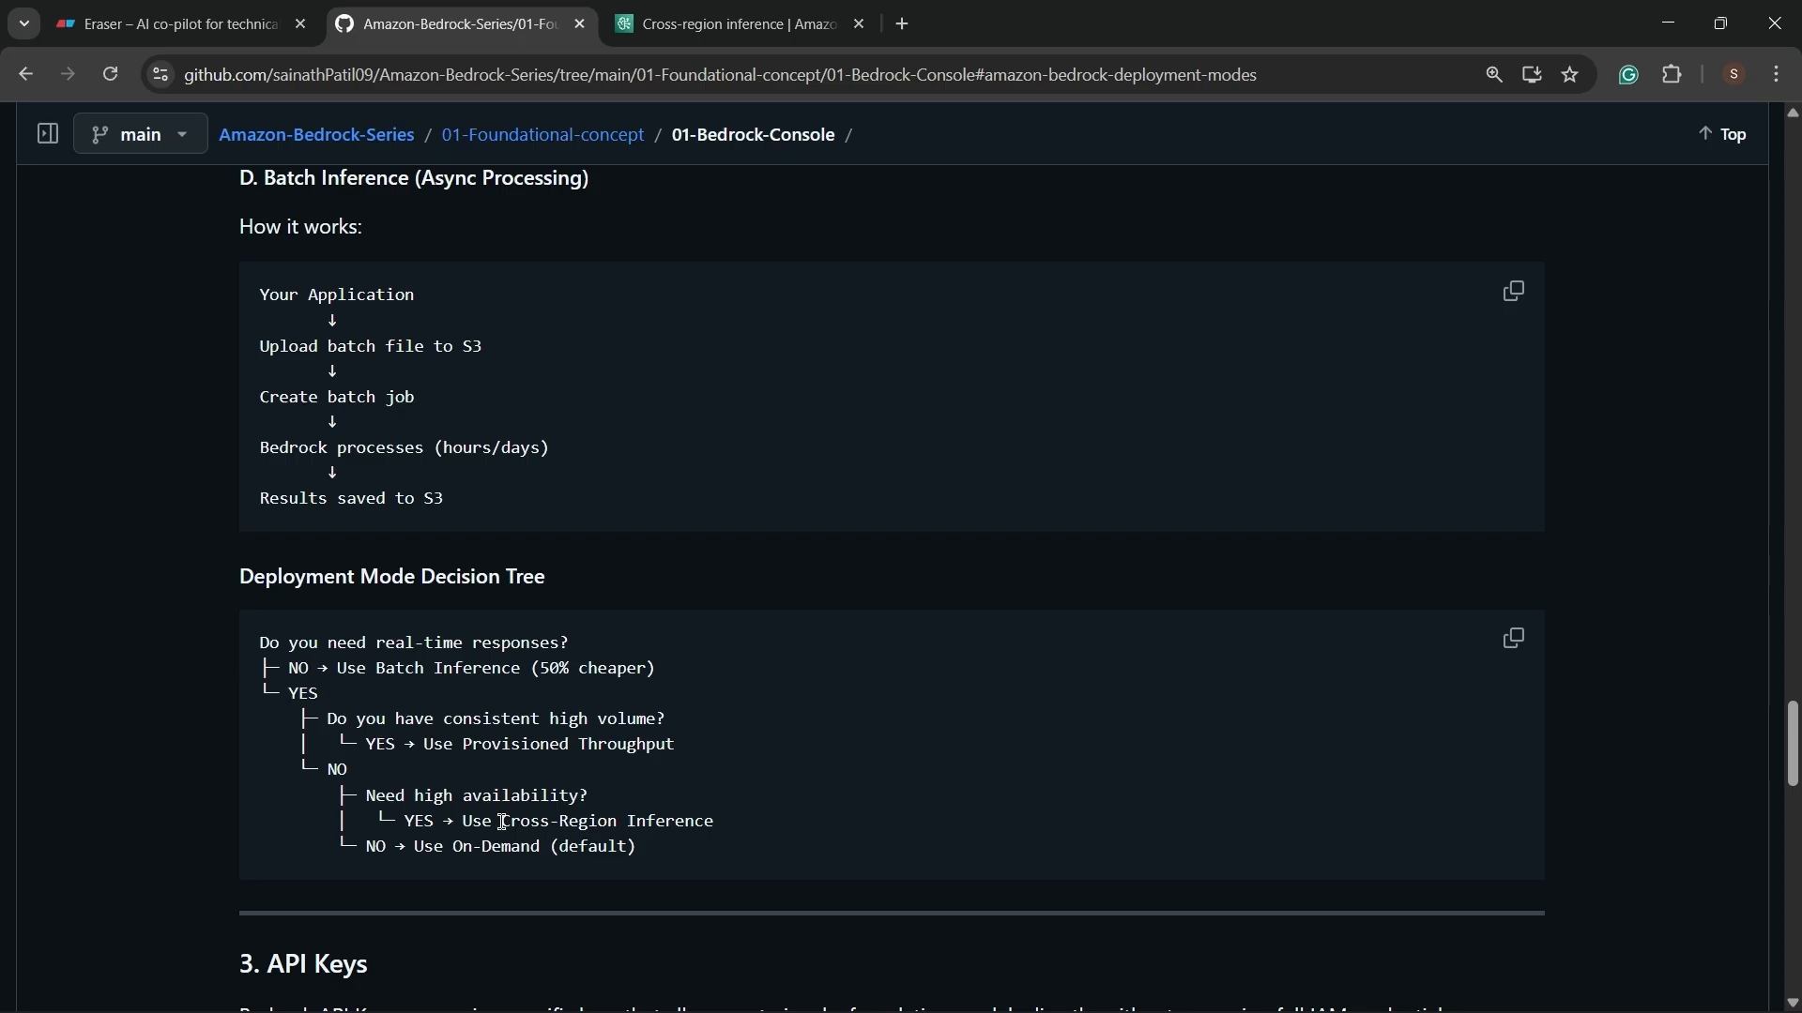
Highlight the Cross-Region Inference and On-Demand (default) outcomes in the Deployment Mode Decision Tree while reading its last branches.
drag(502, 822, 751, 837)
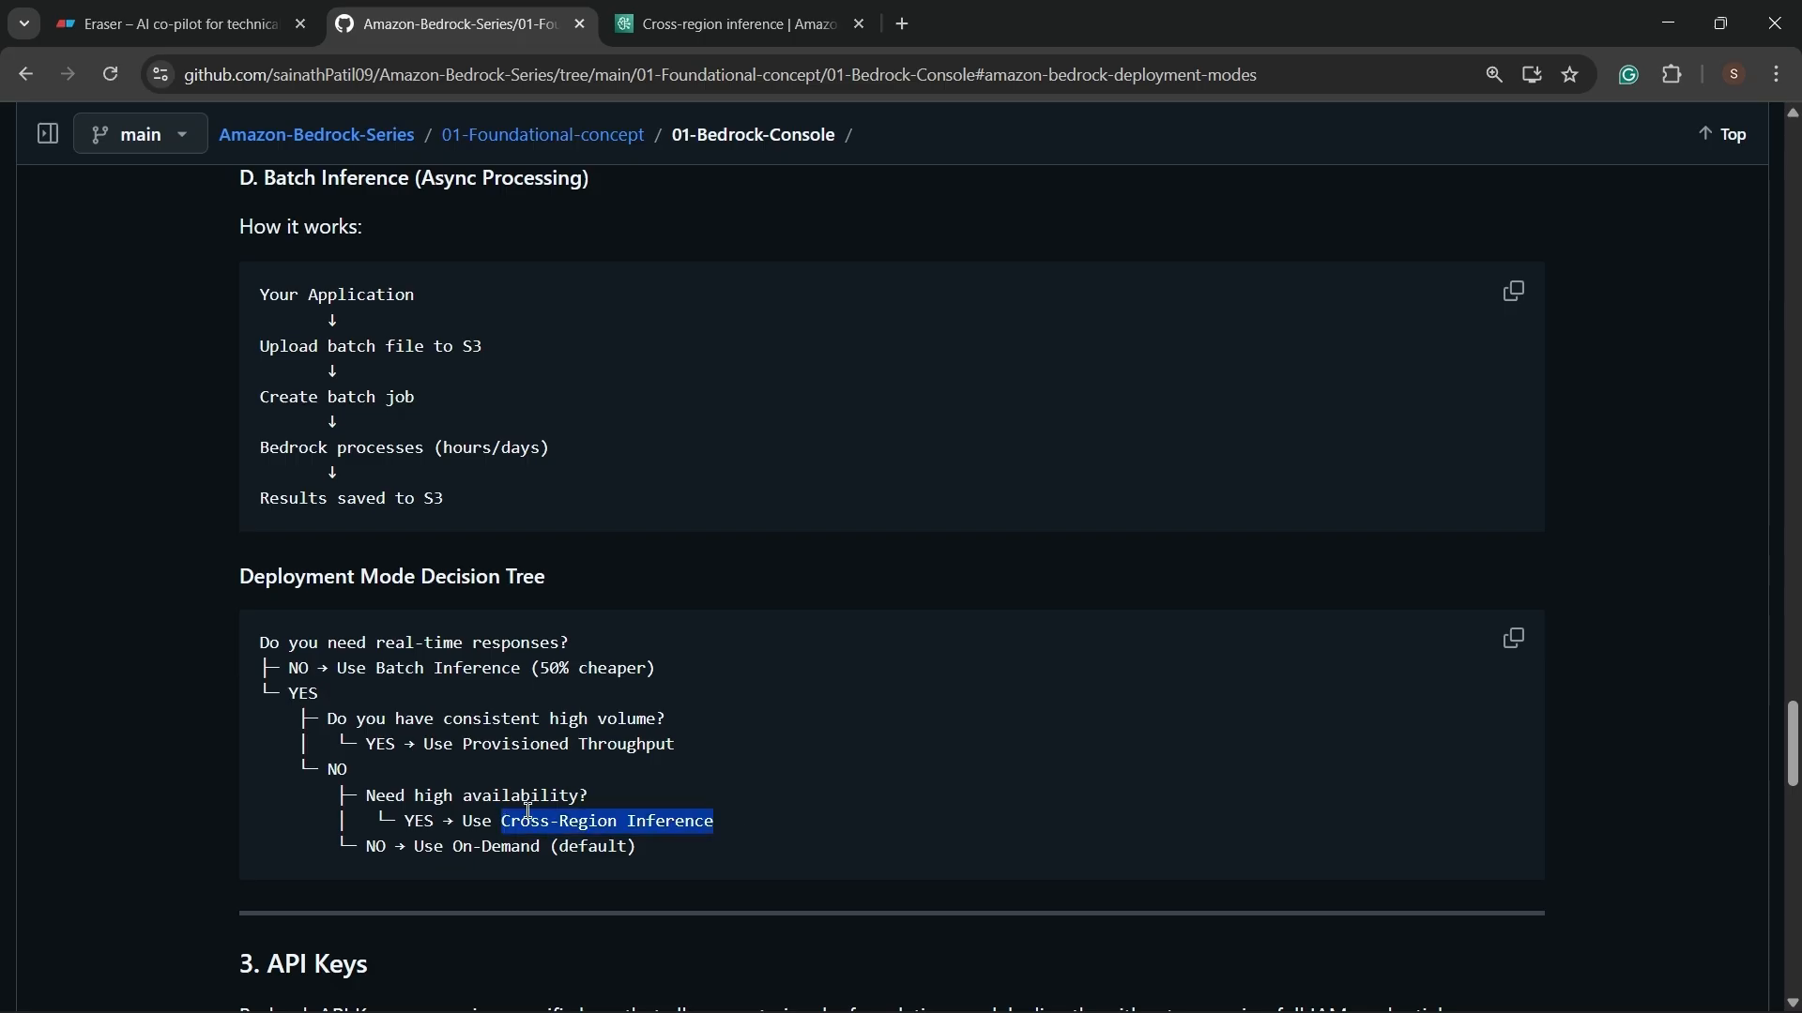
drag(445, 847, 649, 861)
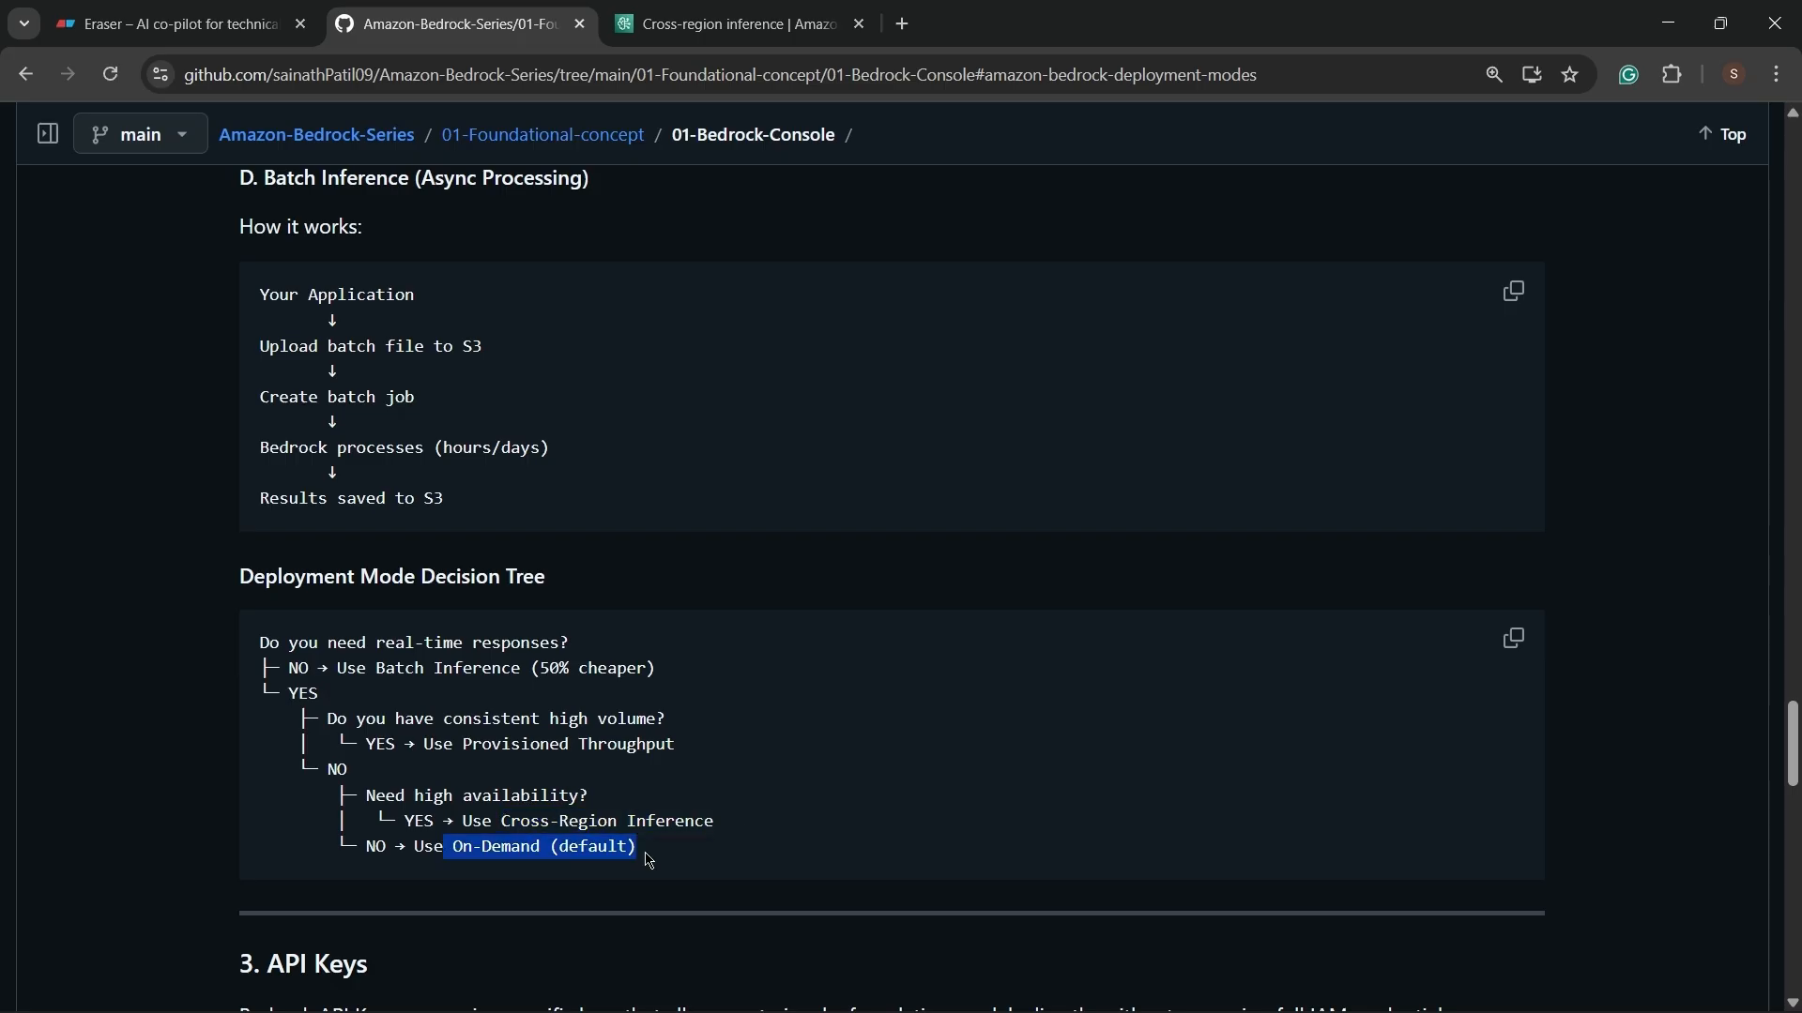
click(335, 673)
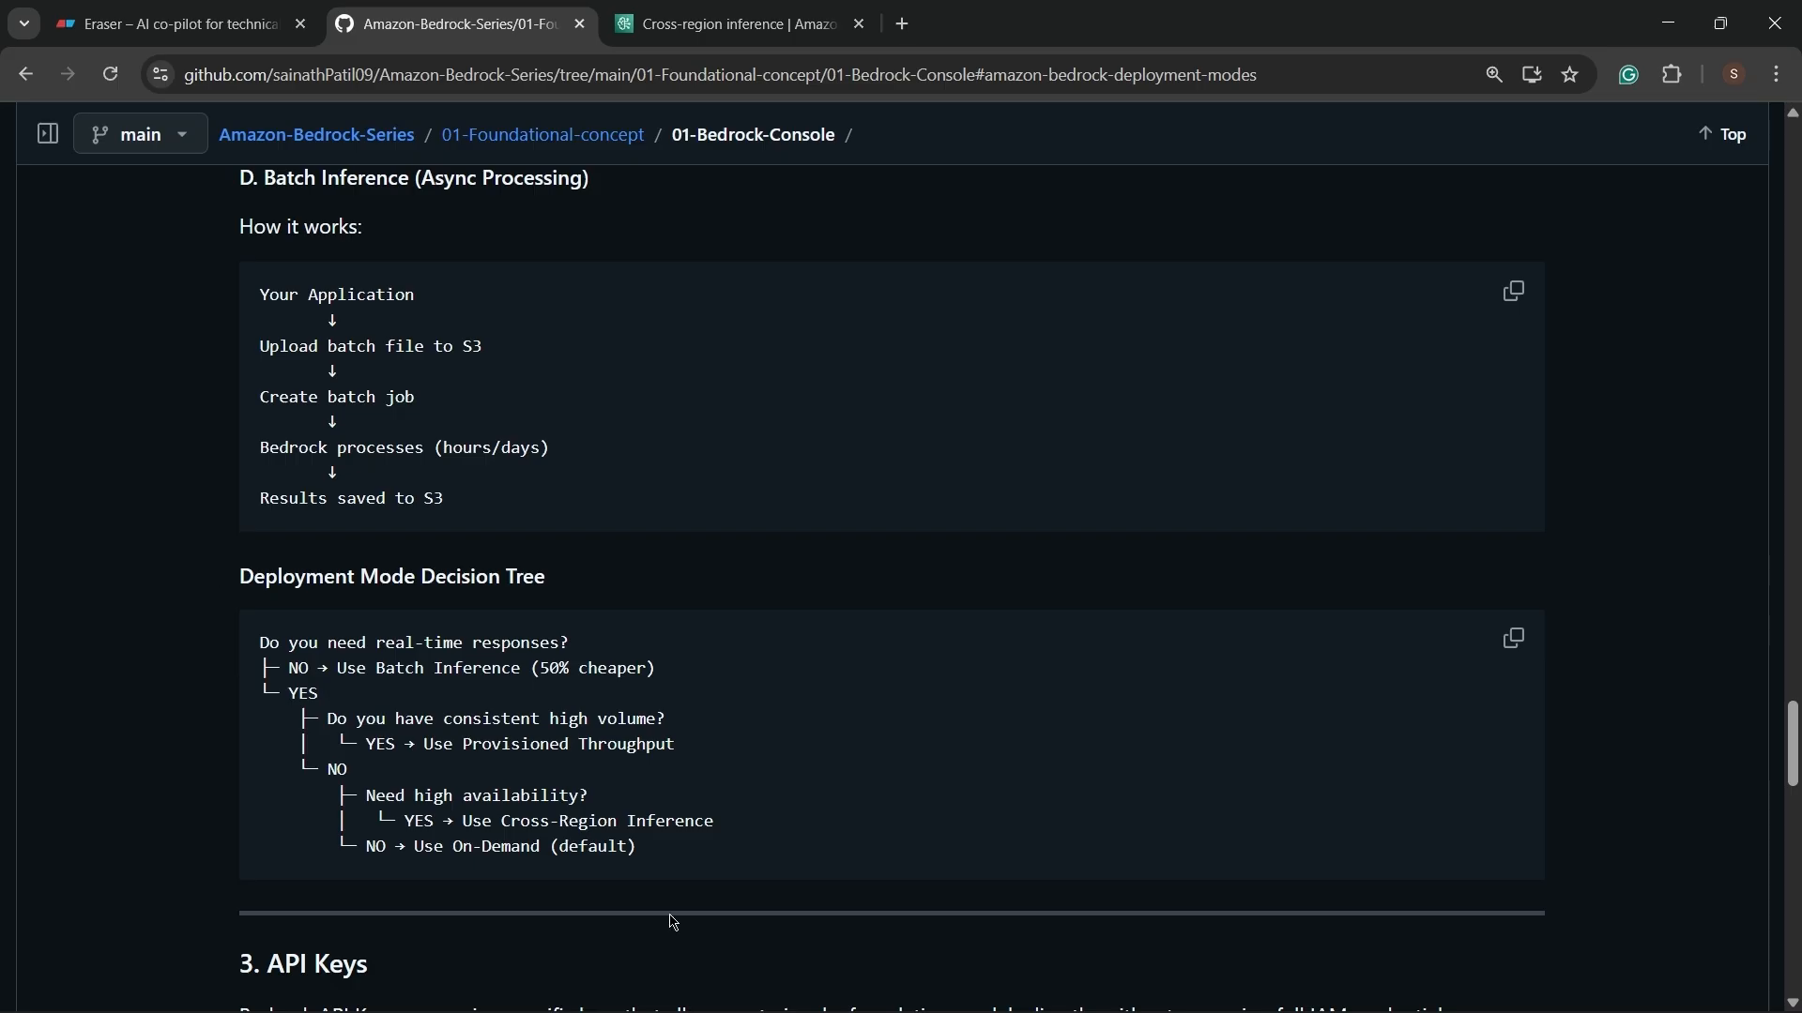
drag(638, 848, 362, 848)
click(809, 831)
Switch to the Amazon Bedrock console and view the Agents page, from its Prepare and Deploy overview down to the agents list.
click(747, 13)
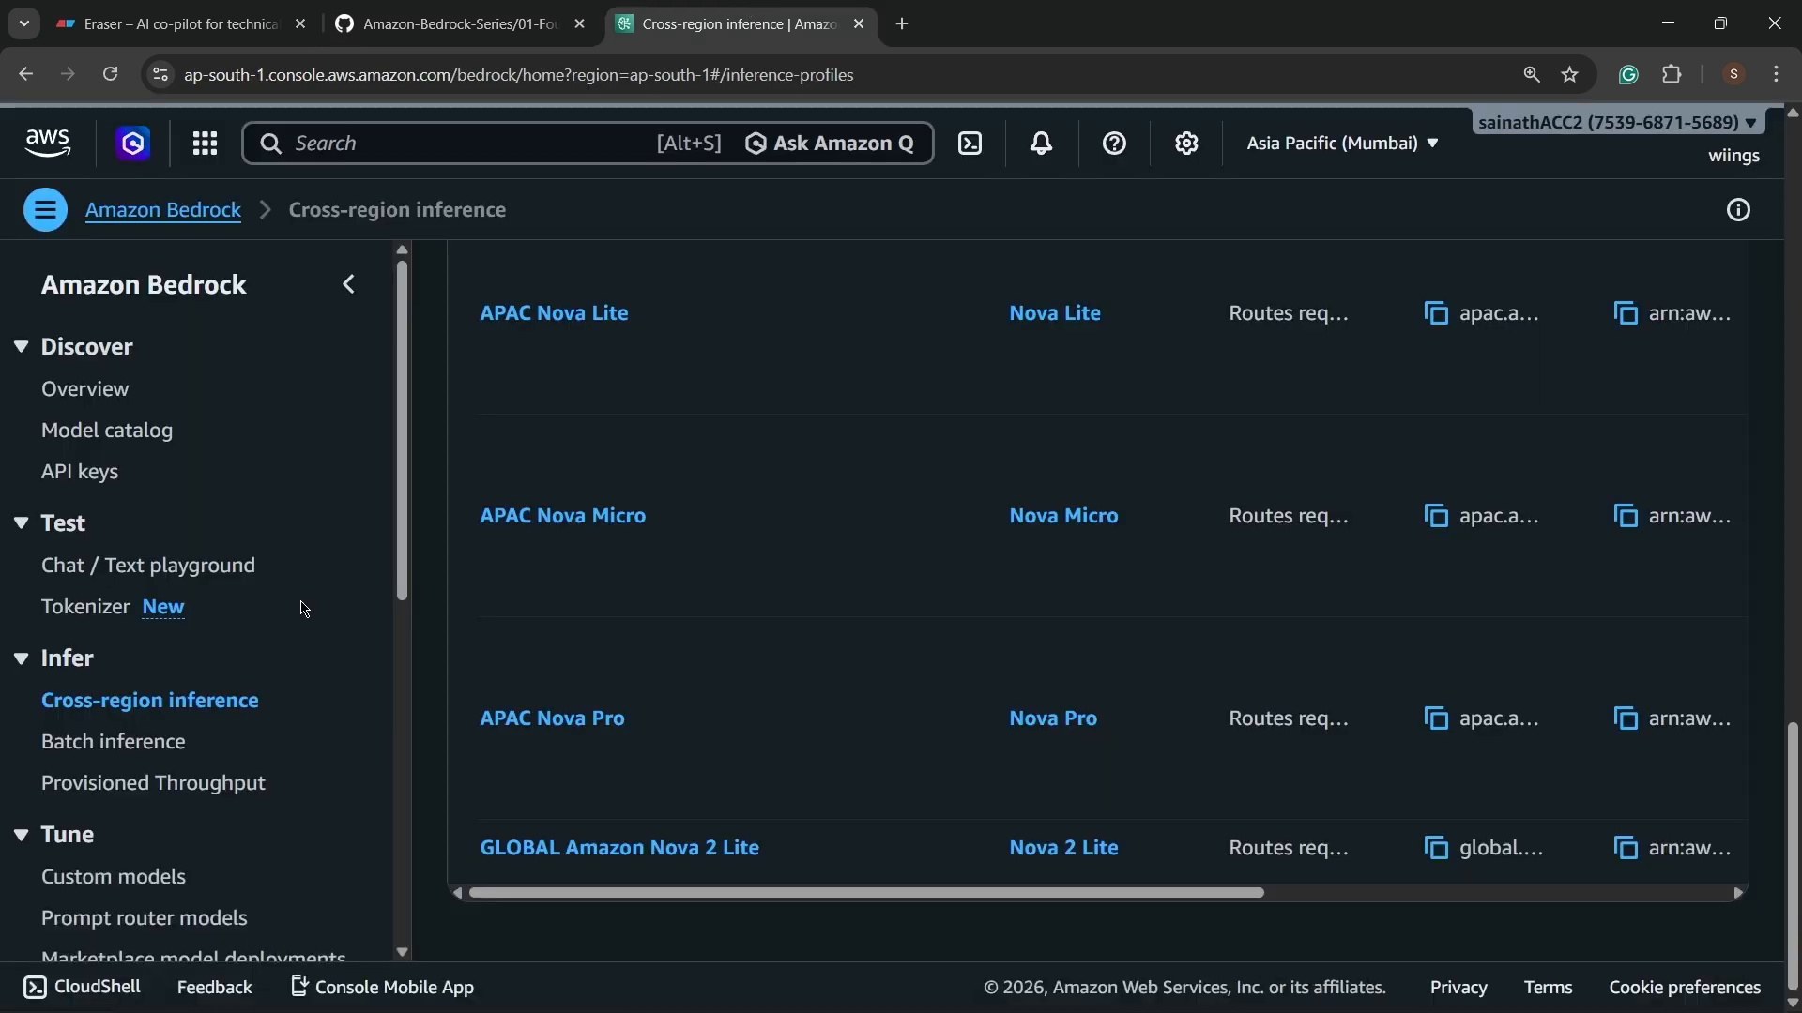
scroll(302, 608, down, 3)
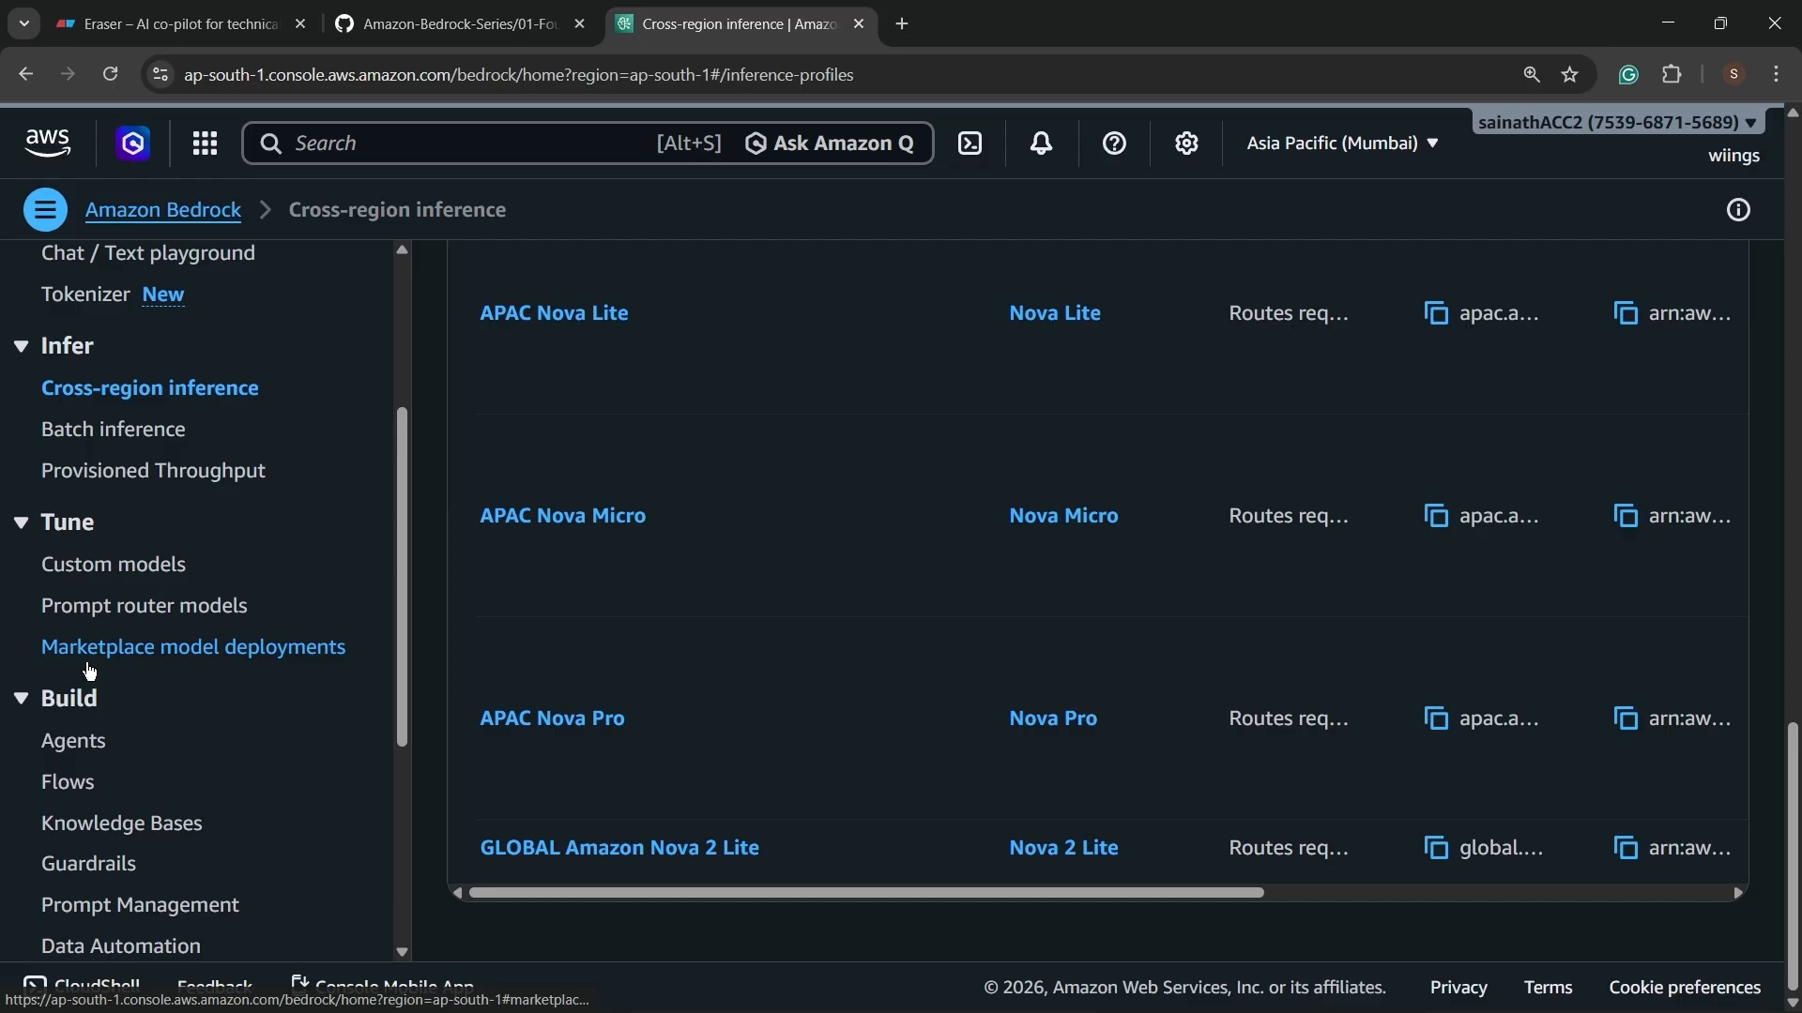
click(75, 740)
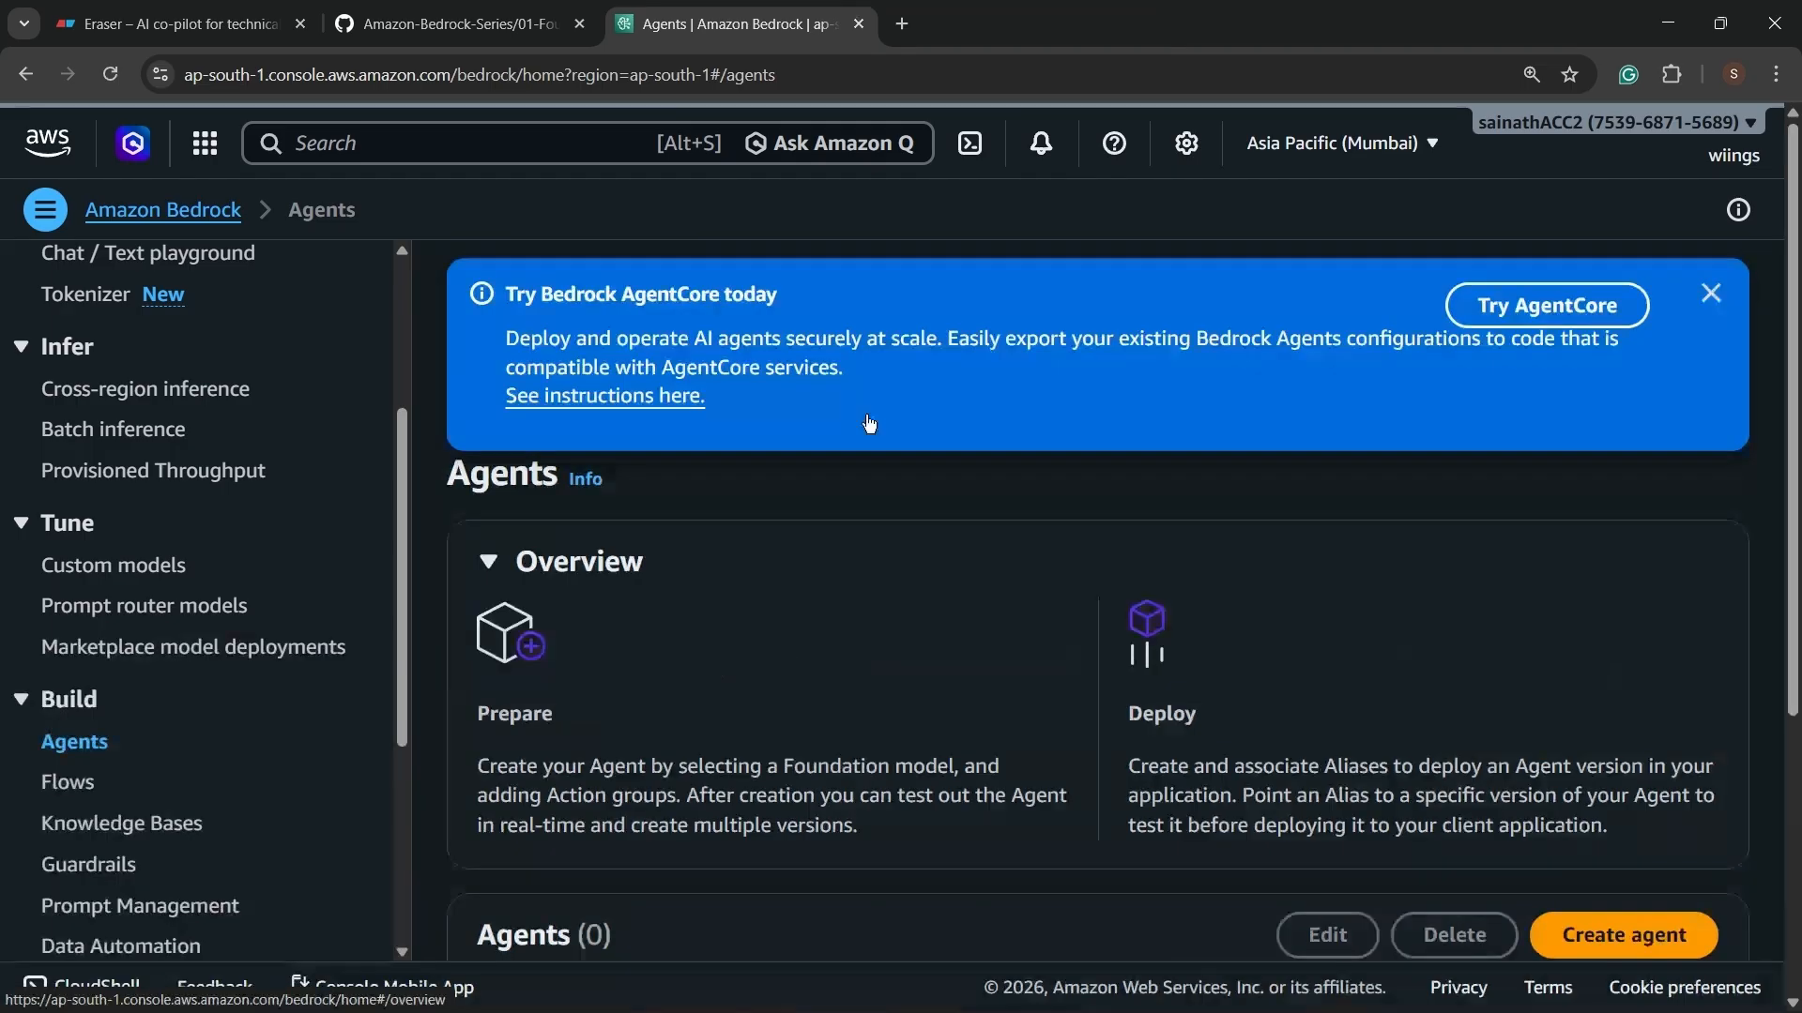
scroll(869, 424, down, 2)
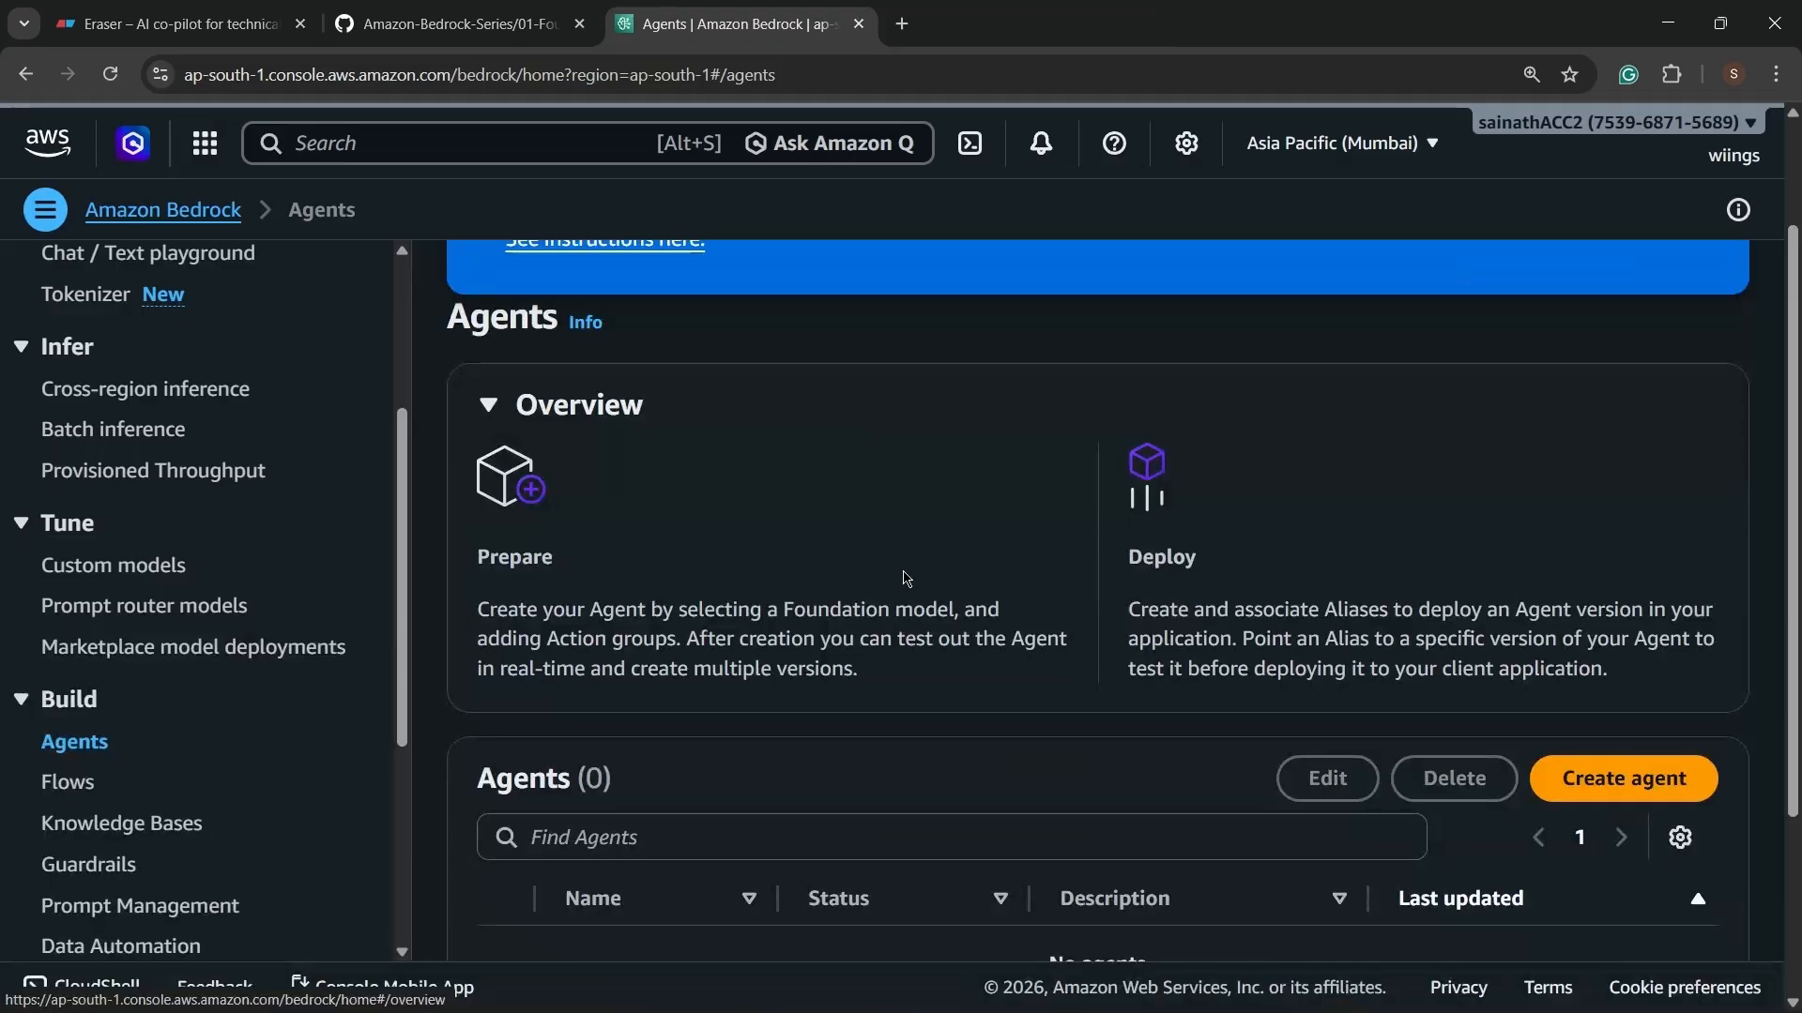
View the Knowledge Bases page and the Guardrails page under Bedrock's Build features.
click(122, 823)
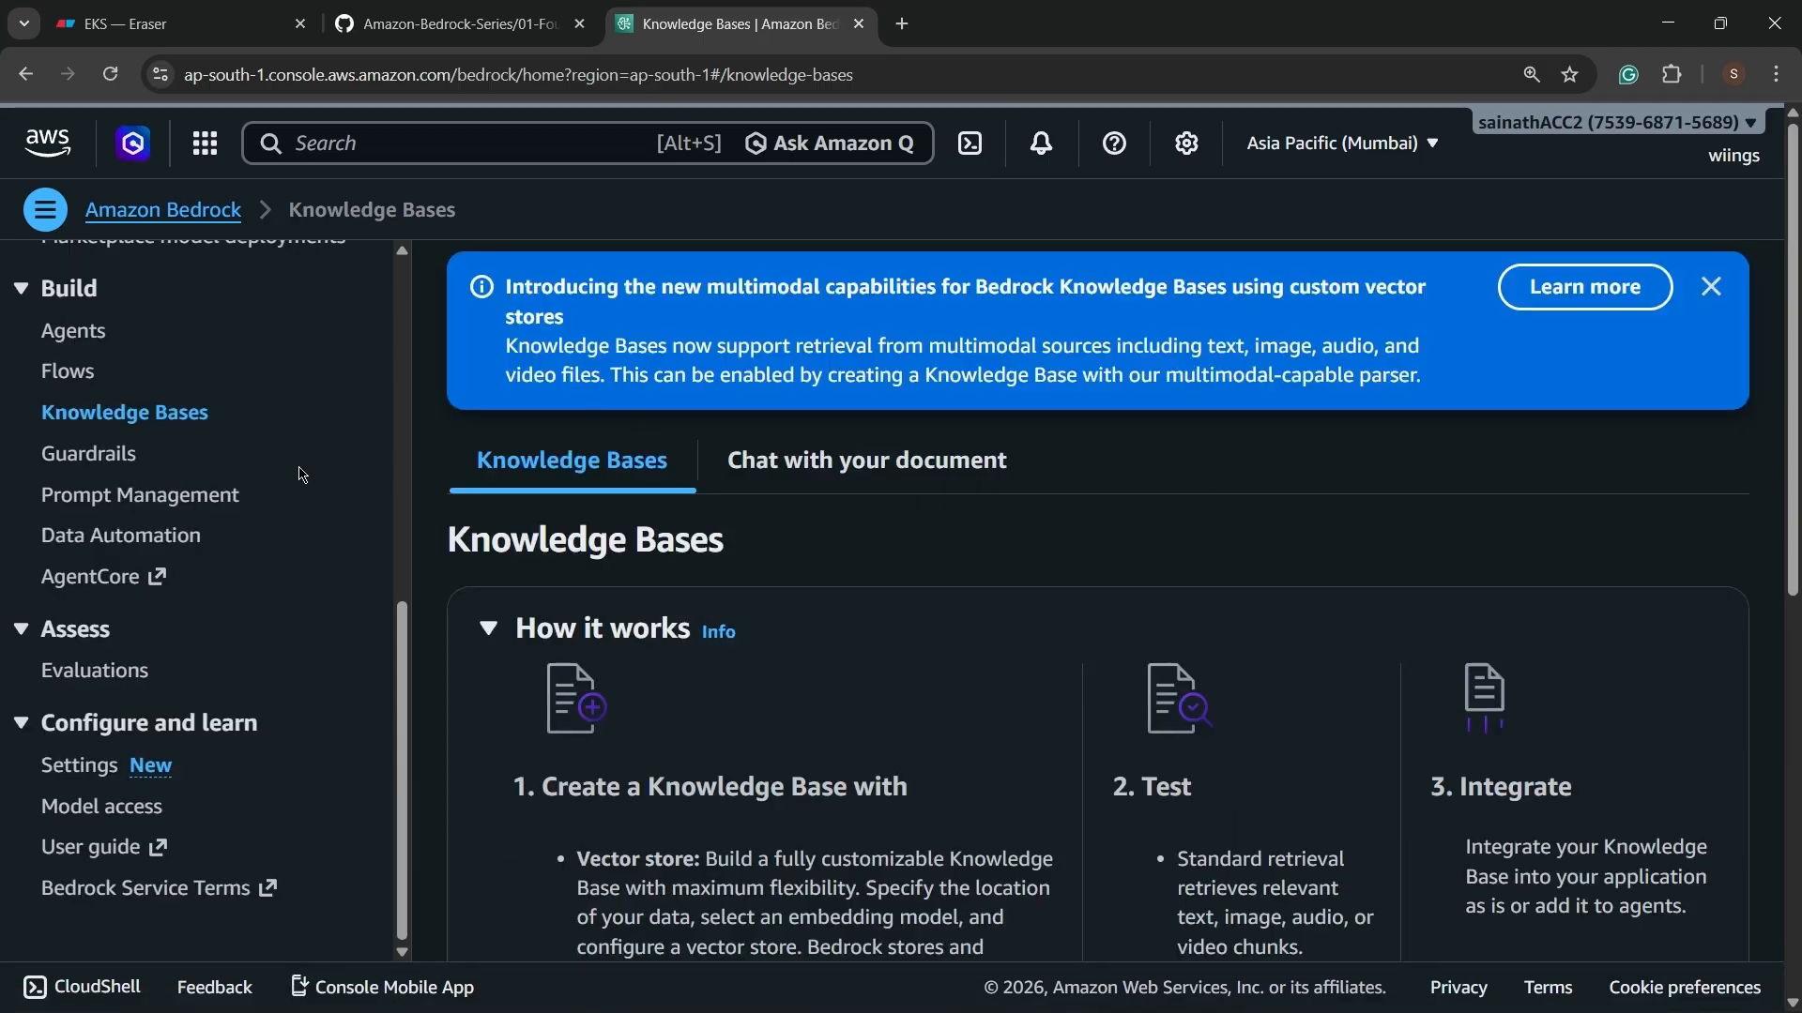
click(112, 460)
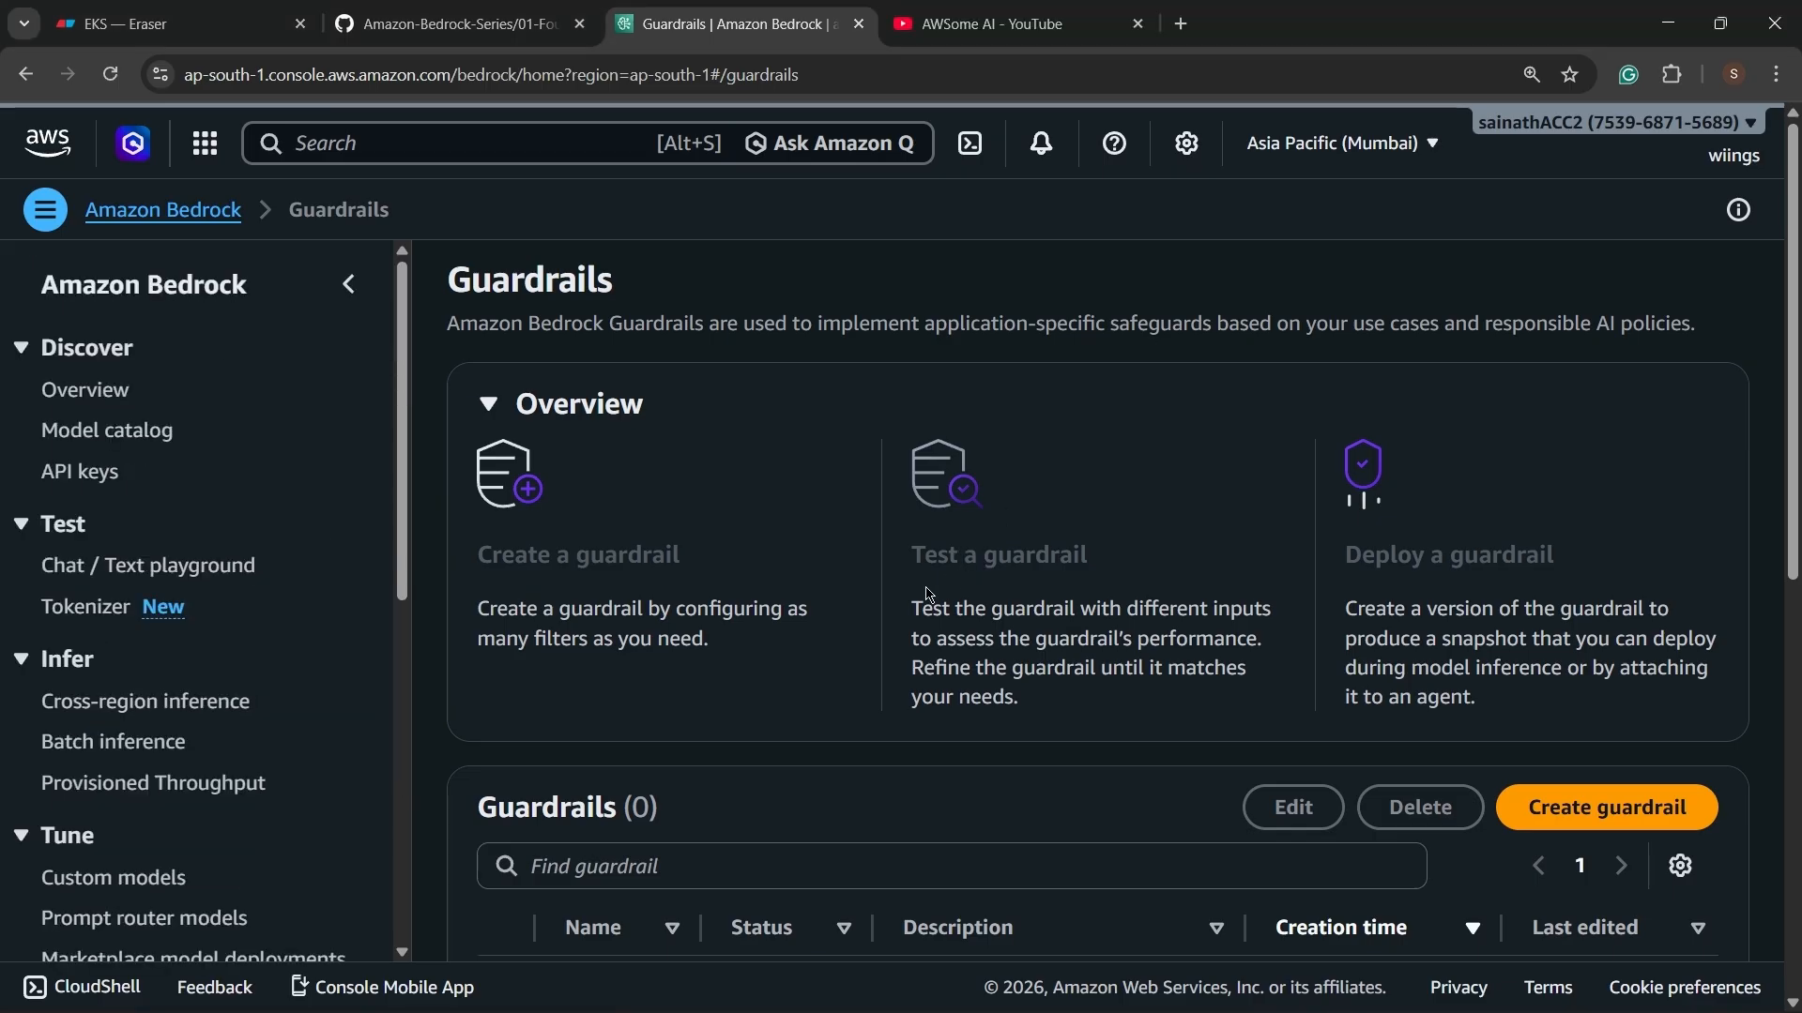
scroll(112, 685, down, 5)
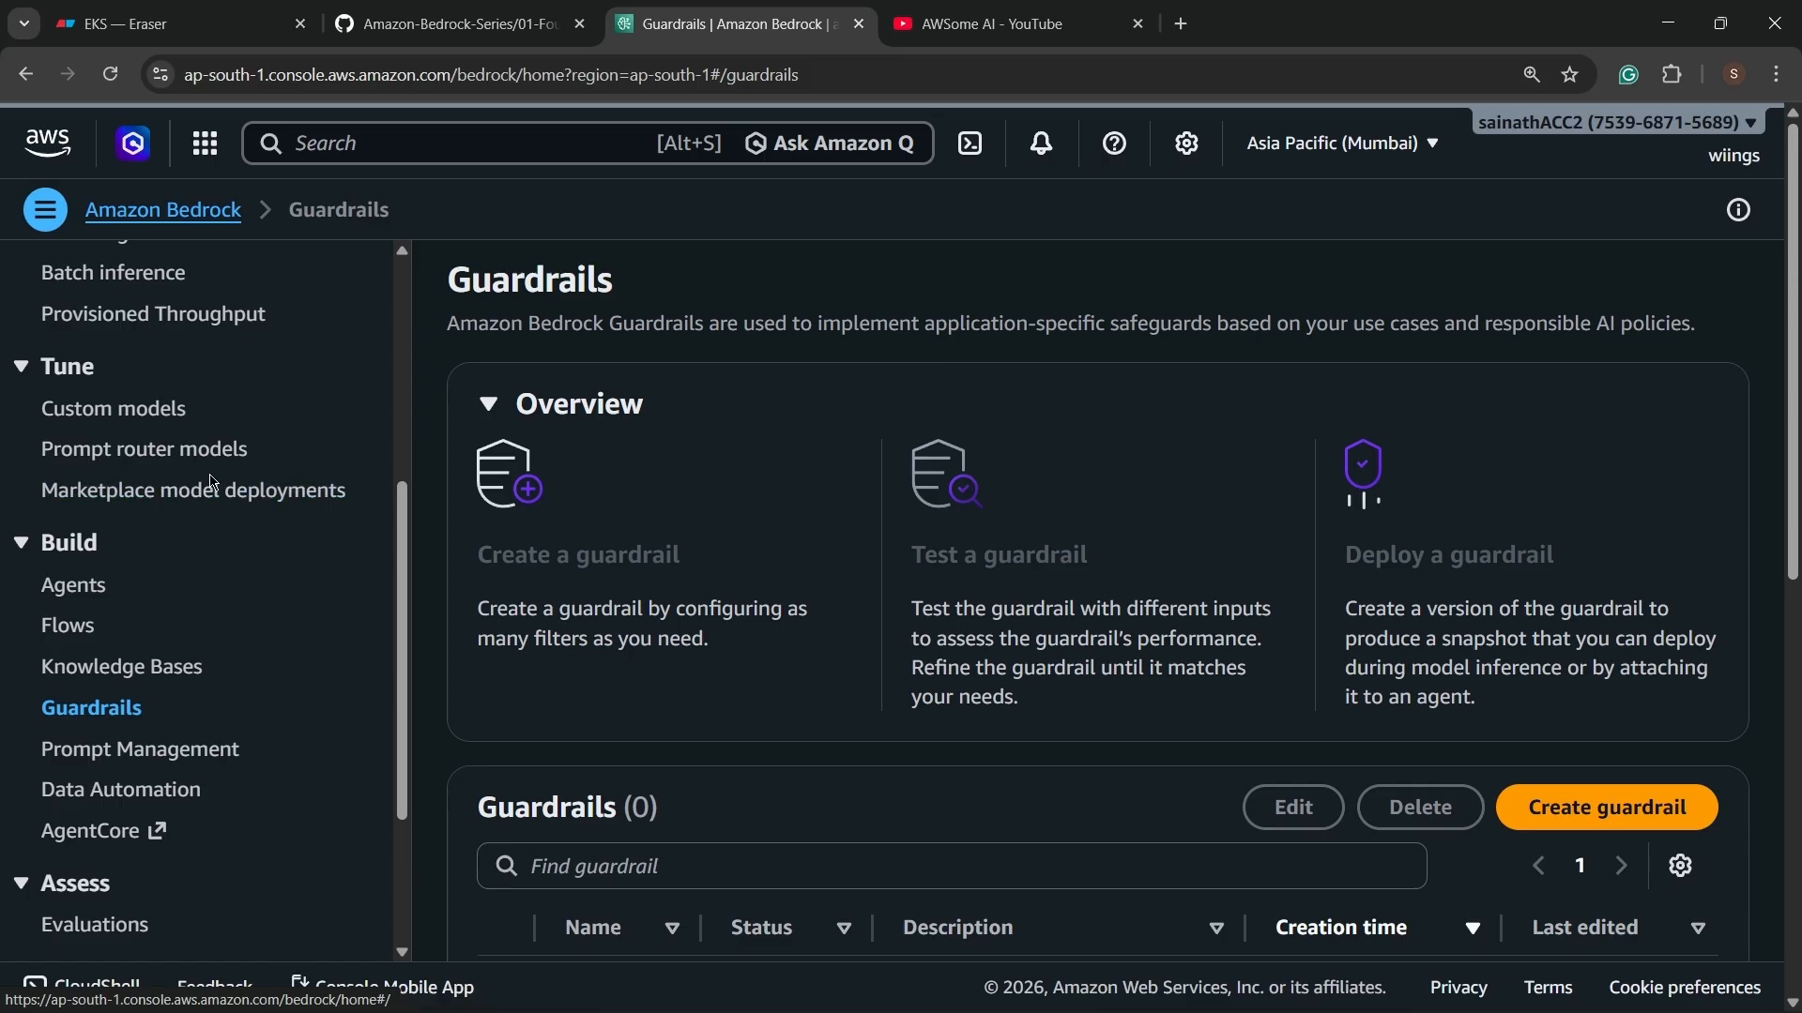
Check the Tokenizer section of the GitHub notes, and switch to the AWSome AI channel page on YouTube.
click(441, 23)
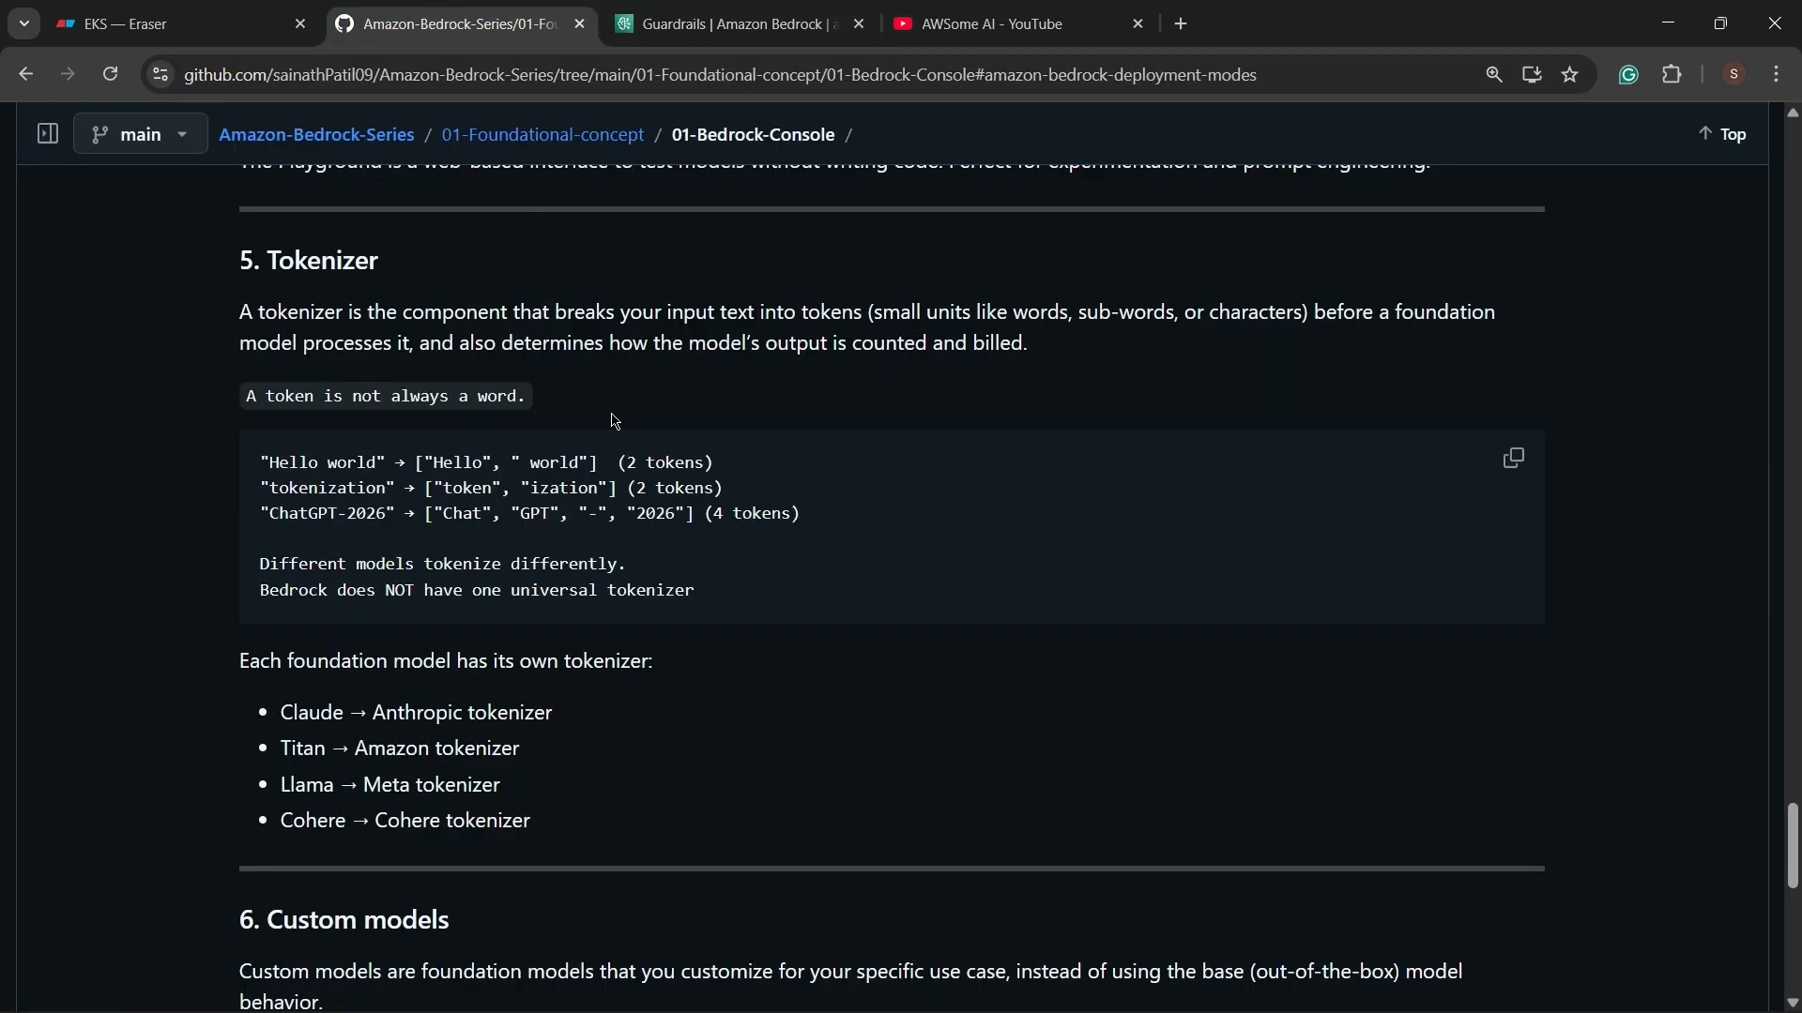
click(992, 23)
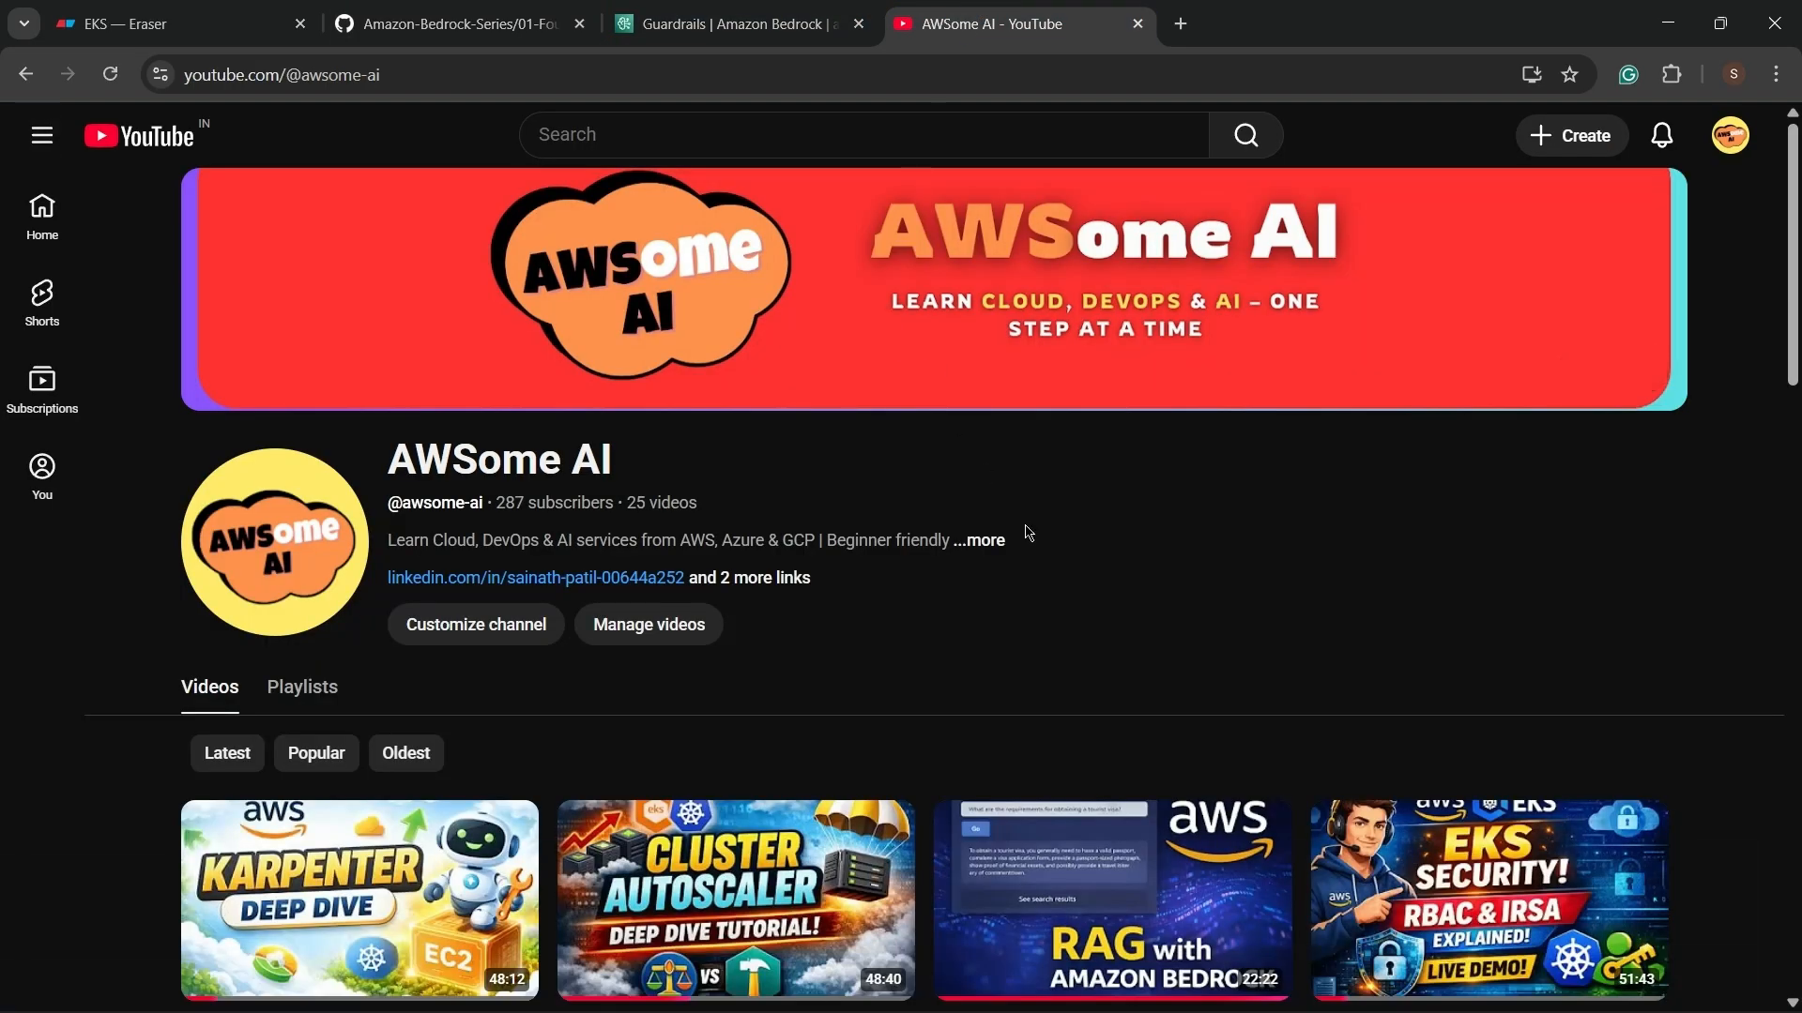